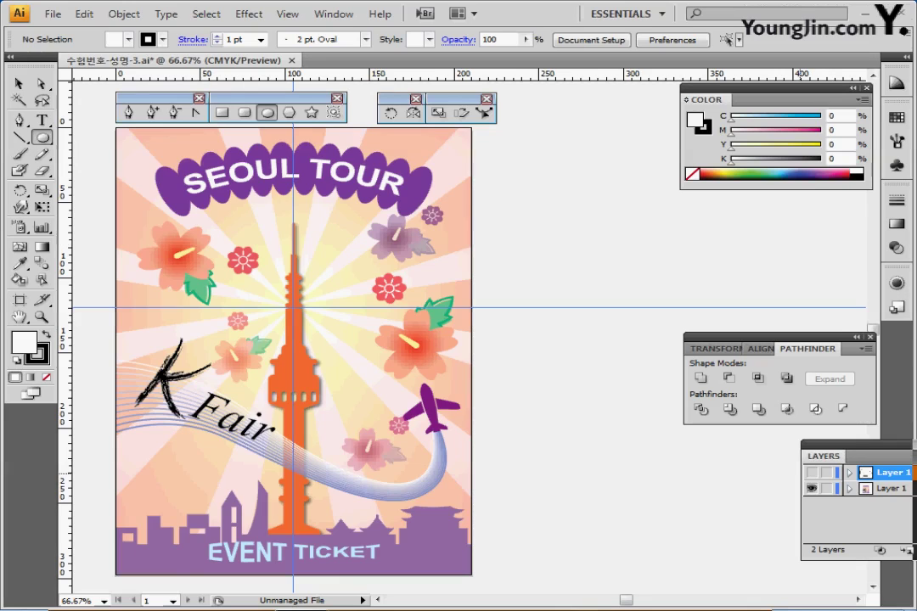
- Hide the lower layer holding the finished poster and show the upper layer with the sample flowers in preview mode
{"action": "left_click", "coordinate": [812, 488]}
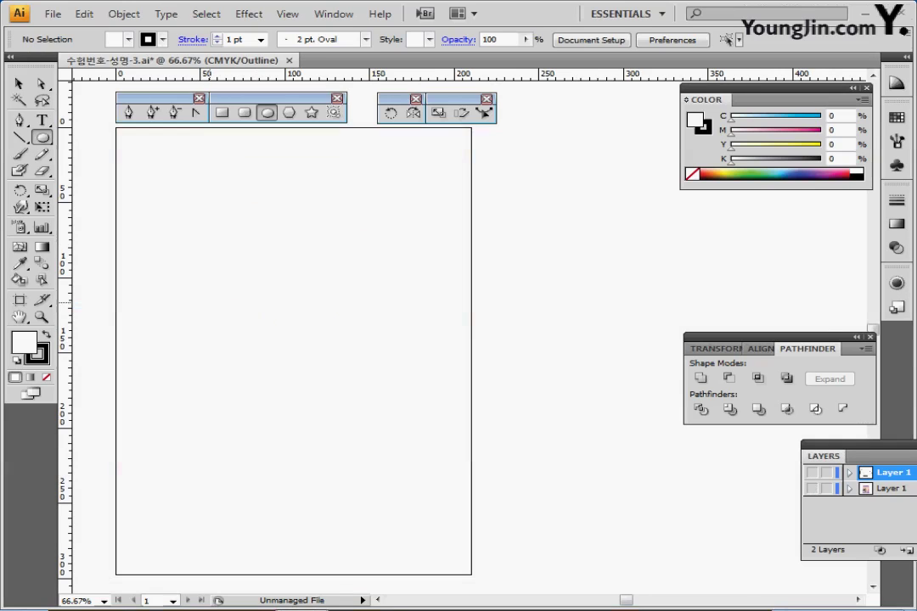
{"action": "left_click_drag", "start_coordinate": [408, 256], "coordinate": [630, 325]}
{"action": "key", "text": "ctrl+y"}
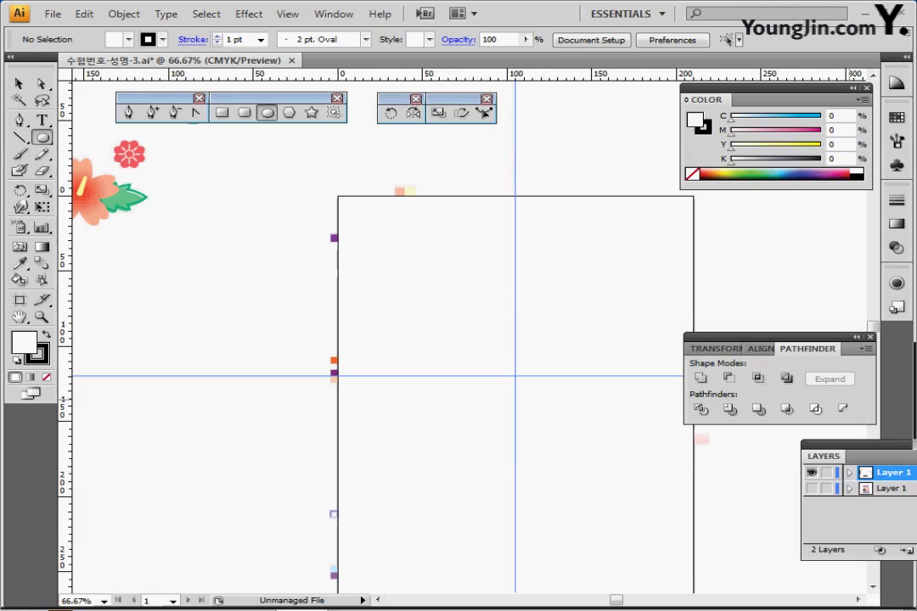
- Draw an ellipse 15 mm wide and 25 mm high in the empty area beside the sample hibiscus
{"action": "key", "text": "ctrl+plus"}
{"action": "key", "text": "ctrl+plus"}
{"action": "left_click_drag", "start_coordinate": [518, 351], "coordinate": [319, 305]}
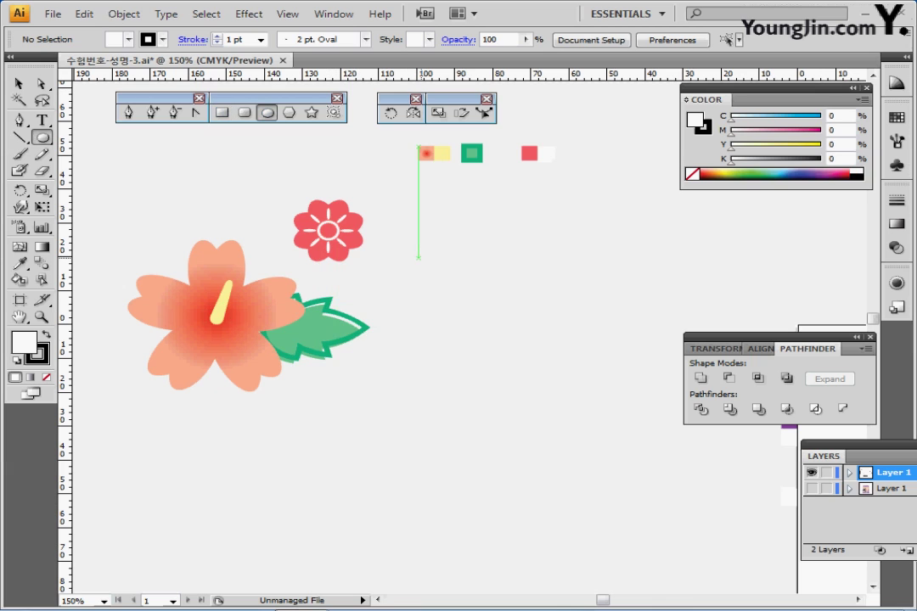
{"action": "left_click", "coordinate": [450, 259]}
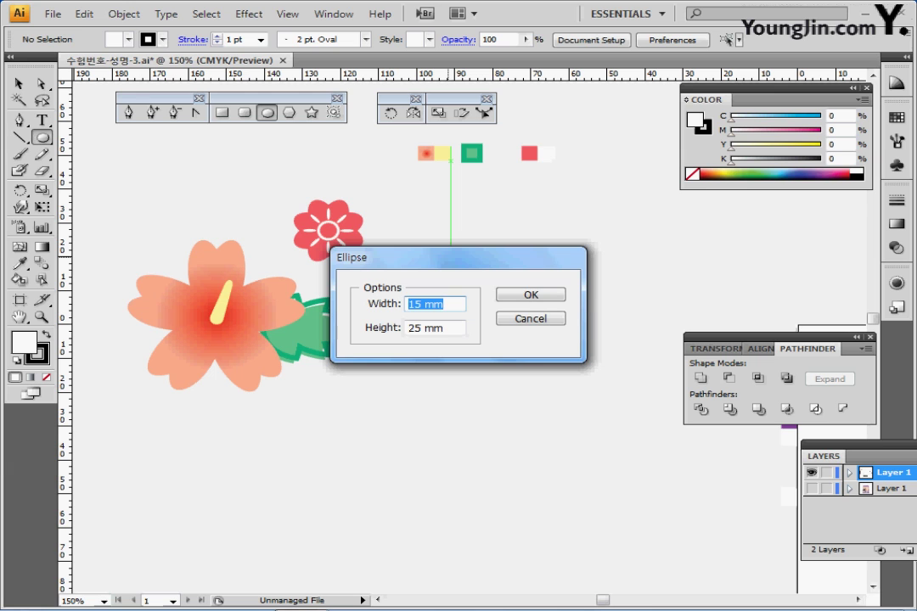
{"action": "key", "text": "Tab"}
{"action": "key", "text": "Tab"}
{"action": "key", "text": "Return"}
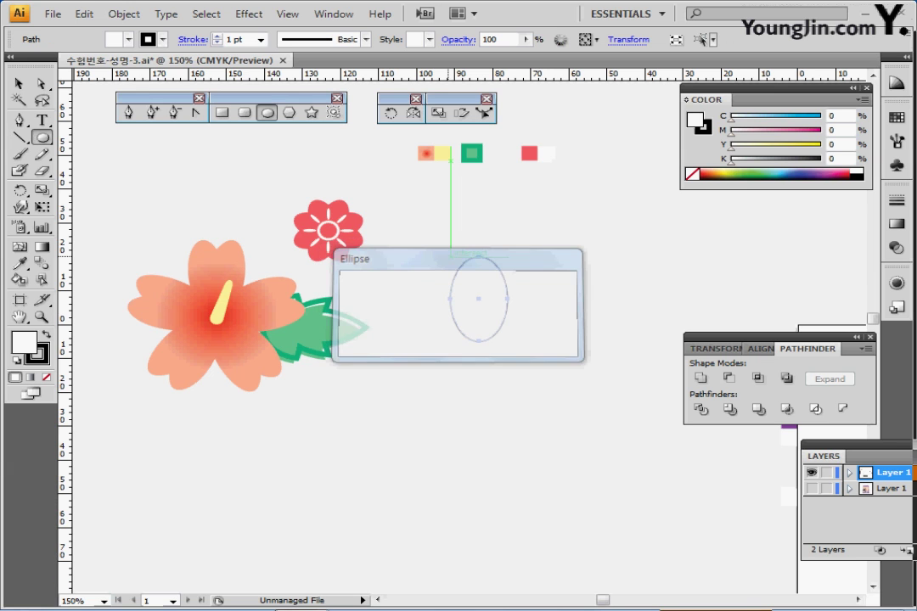
- Move only the ellipse's top anchor point straight down to about Y 11.3 mm to dent the upper edge
{"action": "key", "text": "ctrl+plus"}
{"action": "left_click_drag", "start_coordinate": [500, 335], "coordinate": [551, 317]}
{"action": "left_click", "coordinate": [42, 84]}
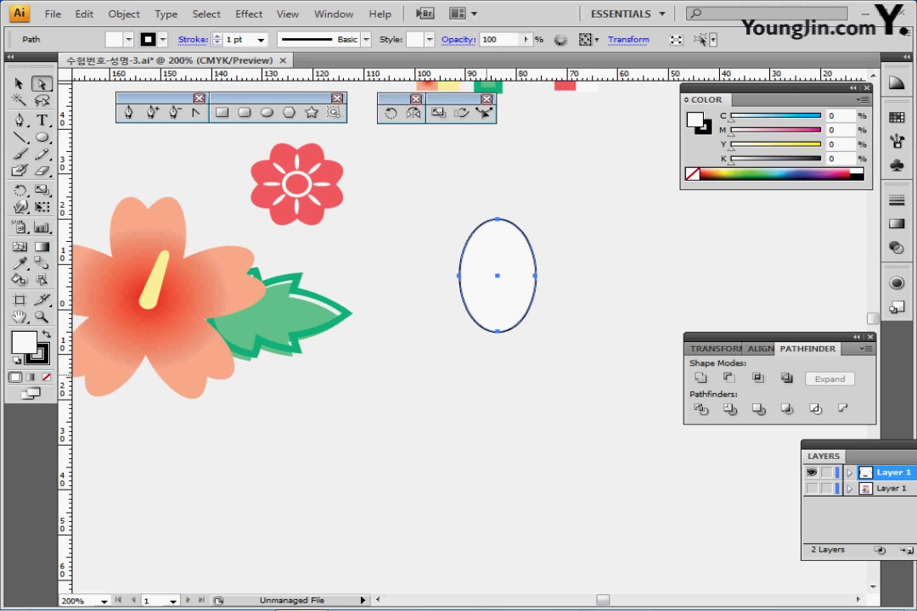
{"action": "left_click_drag", "start_coordinate": [480, 366], "coordinate": [498, 341]}
{"action": "key", "text": "Caps_Lock"}
{"action": "key", "text": "Caps_Lock"}
{"action": "left_click_drag", "start_coordinate": [487, 194], "coordinate": [499, 259]}
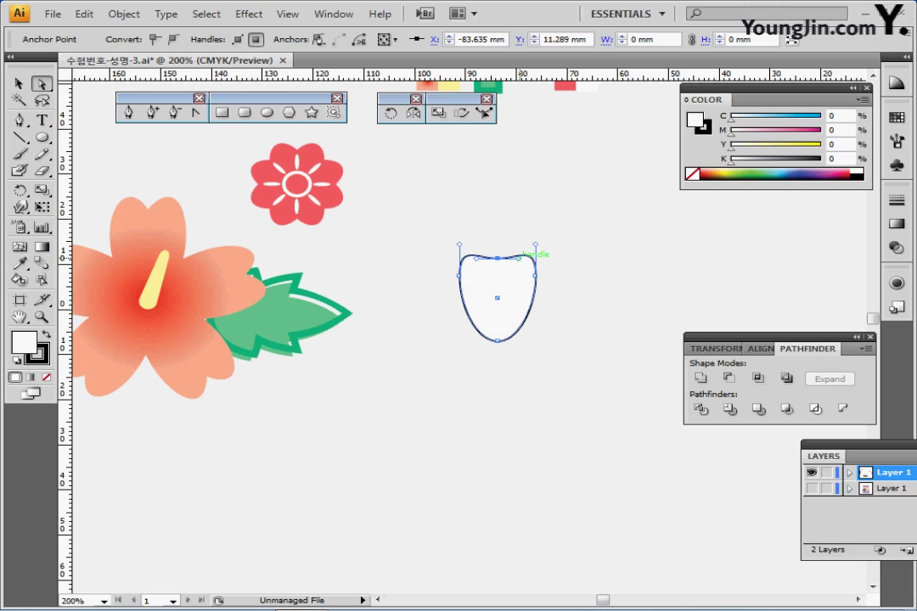
- Angle both direction handles of the top anchor upward independently, converting it to a sharp notch that makes a heart-shaped petal
{"action": "left_click_drag", "start_coordinate": [520, 257], "coordinate": [521, 232]}
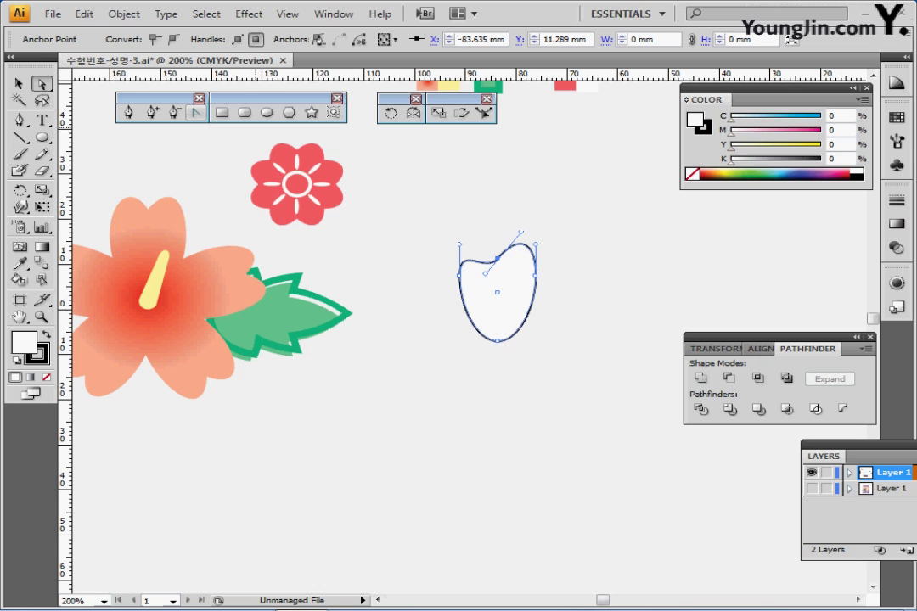
{"action": "left_click", "coordinate": [196, 112]}
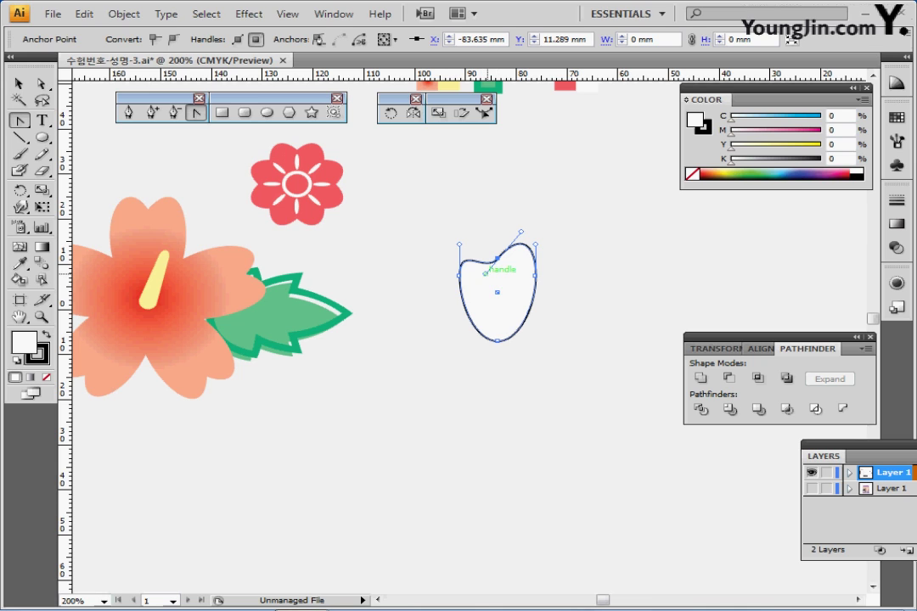
{"action": "left_click_drag", "start_coordinate": [485, 274], "coordinate": [476, 232]}
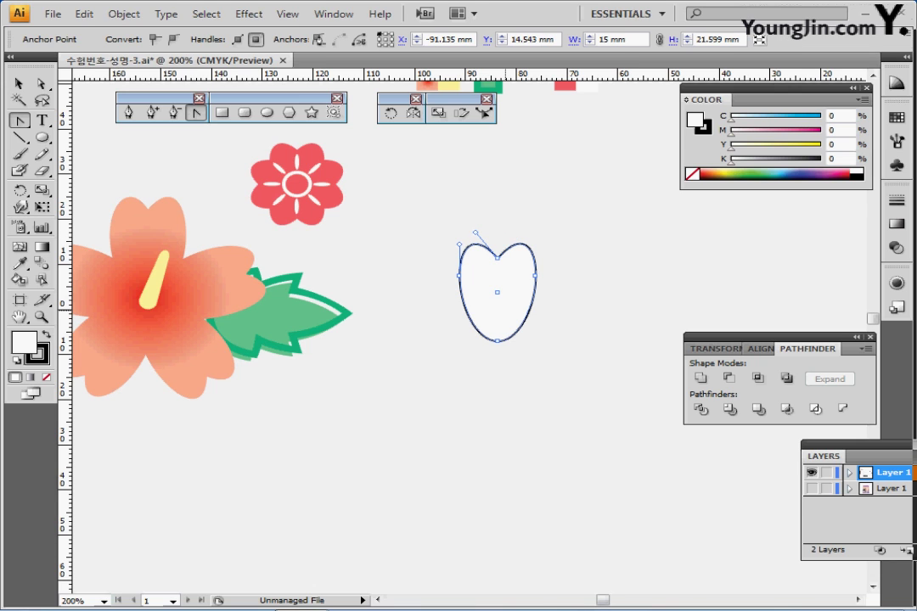
- Make a copy of the petal rotated 72° about its bottom anchor and repeat the transformation three times for a five-petal flower
{"action": "left_click", "coordinate": [507, 311], "text": "ctrl"}
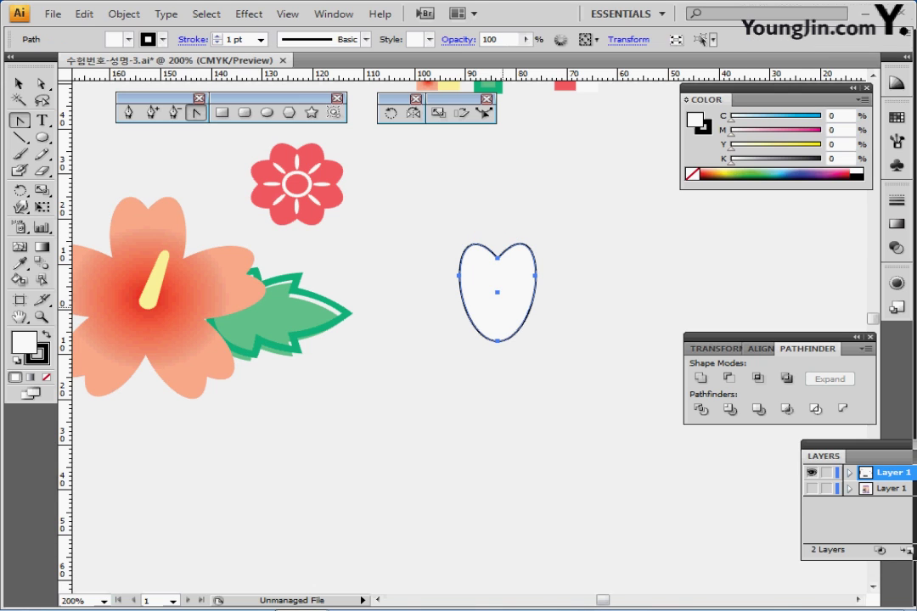
{"action": "left_click_drag", "start_coordinate": [508, 312], "coordinate": [531, 284]}
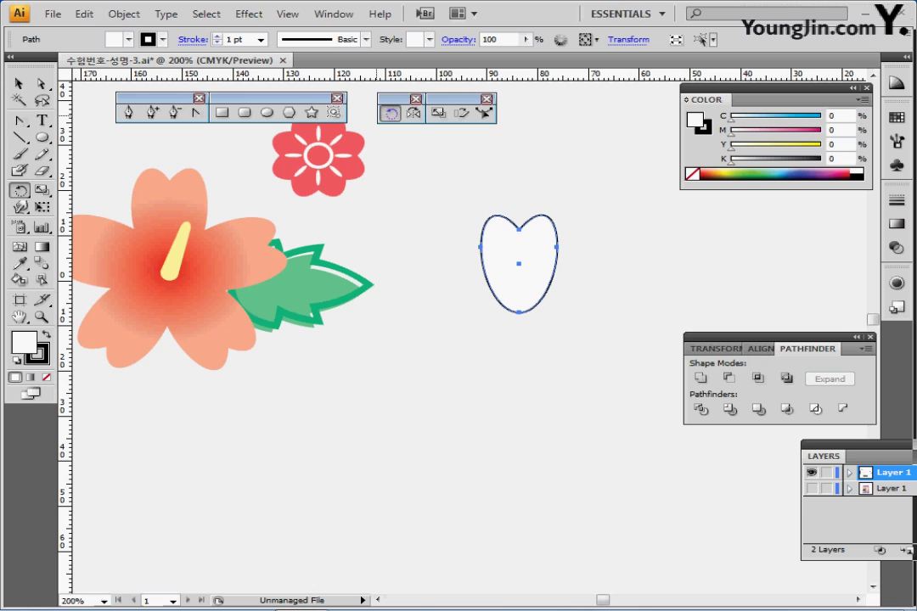
{"action": "left_click", "coordinate": [391, 113]}
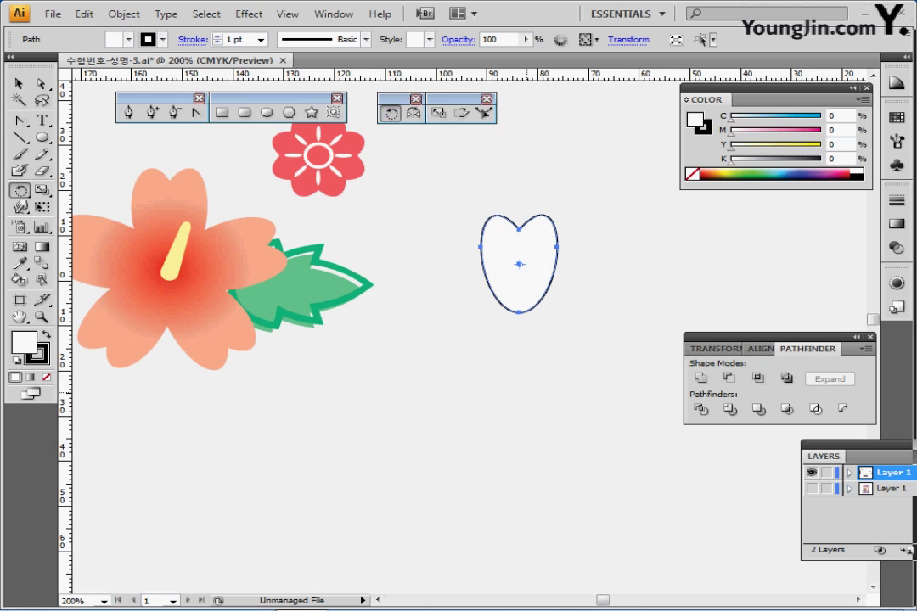
{"action": "left_click", "coordinate": [520, 313], "text": "alt"}
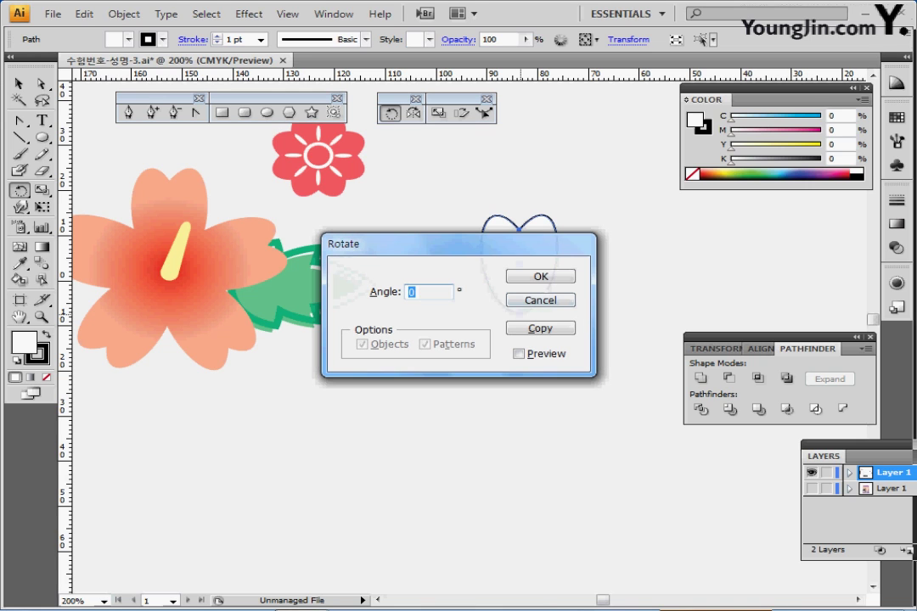
{"action": "type", "text": "72"}
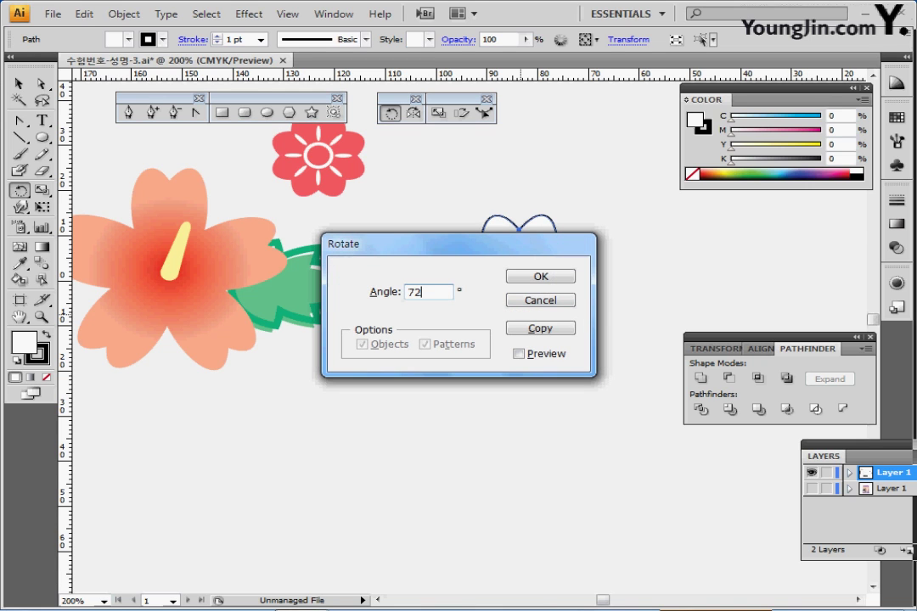
{"action": "left_click_drag", "start_coordinate": [374, 244], "coordinate": [237, 288]}
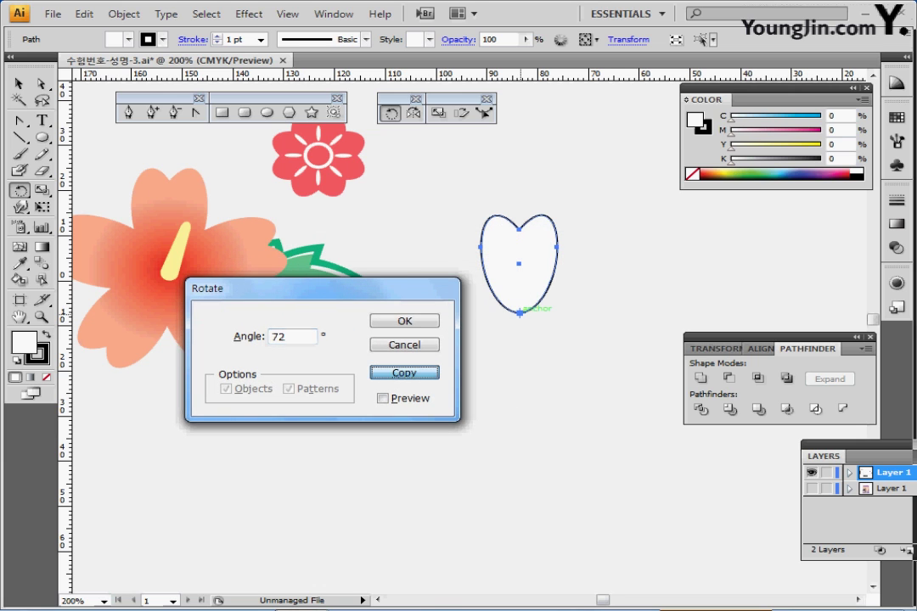
{"action": "left_click", "coordinate": [405, 373]}
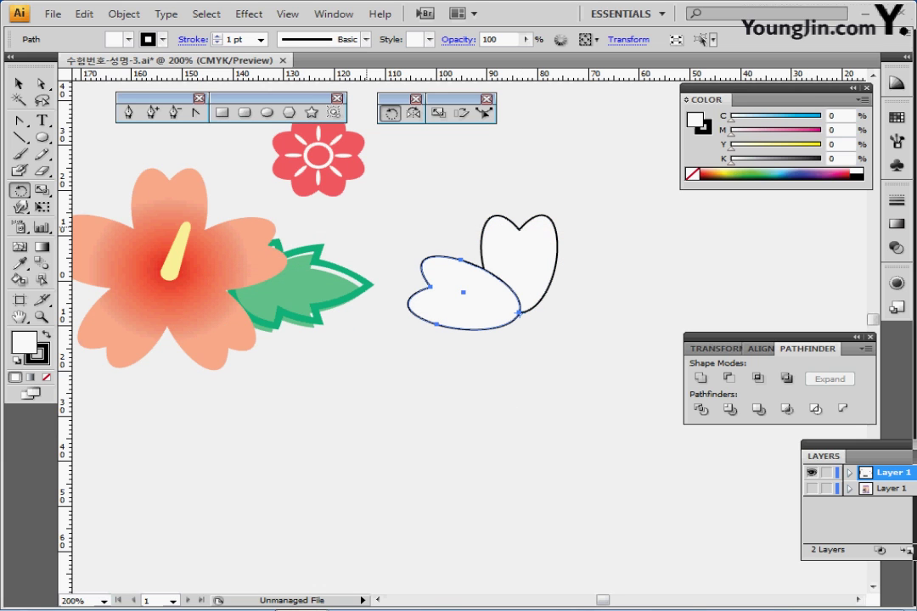
{"action": "key", "text": "ctrl+d"}
{"action": "key", "text": "ctrl+d"}
{"action": "key", "text": "ctrl+d"}
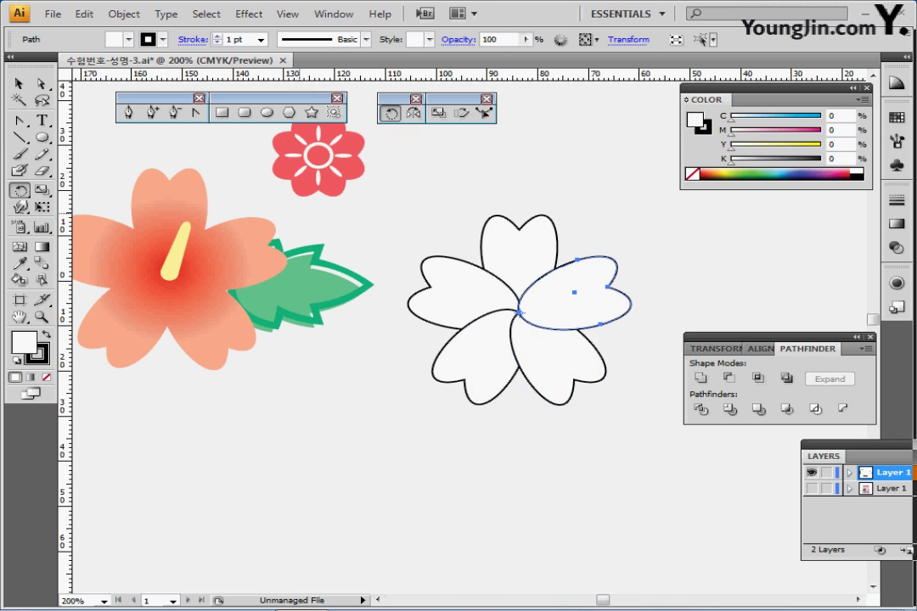
- Unite the five petals into one shape and give it the radial gradient fill of the sample hibiscus
{"action": "scroll", "coordinate": [252, 180], "scroll_direction": "down", "scroll_amount": 1}
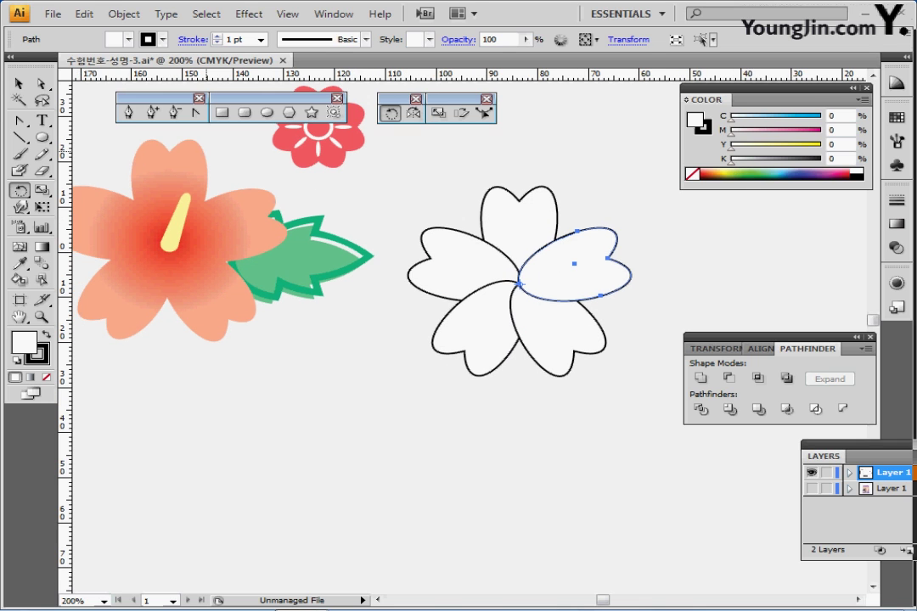
{"action": "left_click", "coordinate": [19, 83]}
{"action": "left_click_drag", "start_coordinate": [470, 193], "coordinate": [581, 353]}
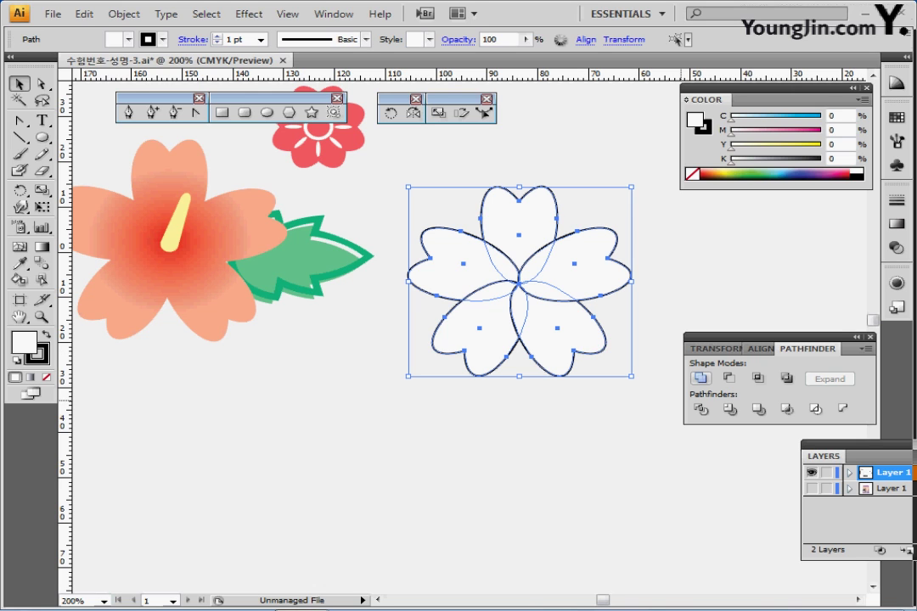
{"action": "left_click", "coordinate": [701, 379]}
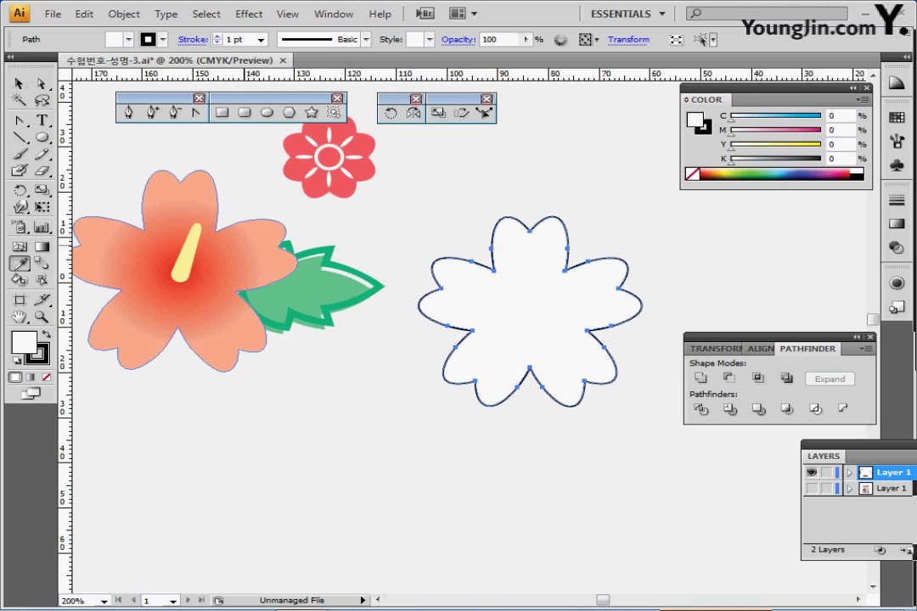
{"action": "left_click", "coordinate": [153, 246]}
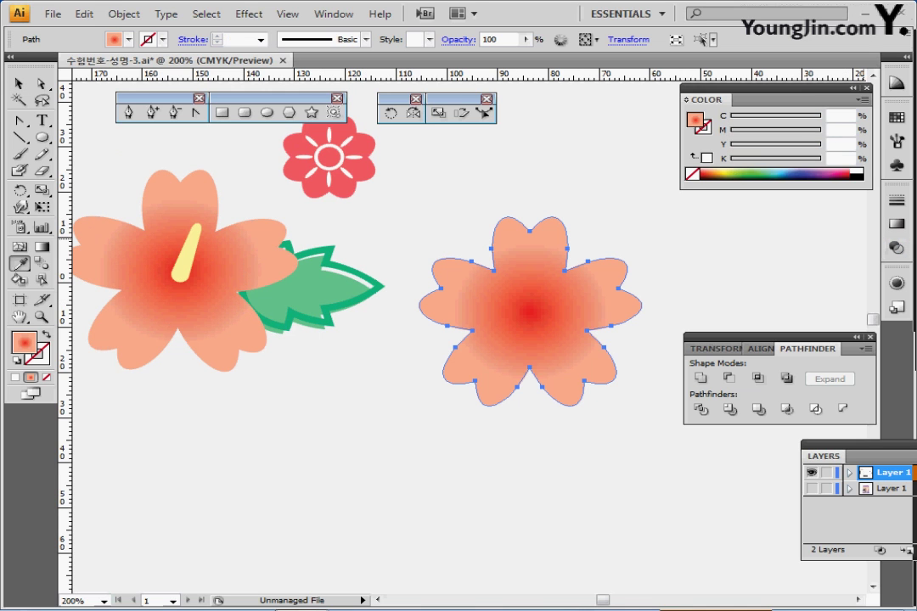
- Inspect the CMYK values and location of the colour stops in the flower's radial gradient
{"action": "left_click", "coordinate": [896, 223]}
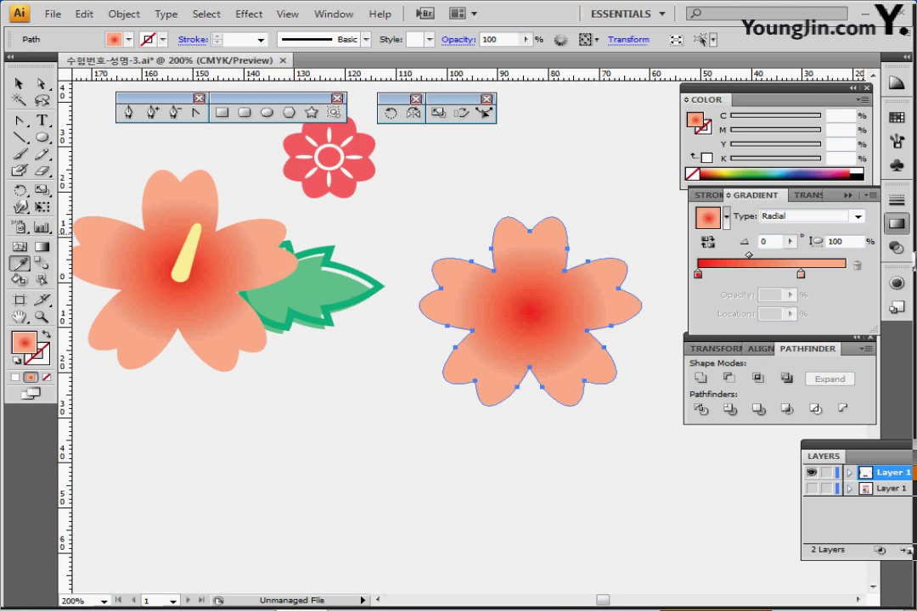
{"action": "double_click", "coordinate": [698, 274]}
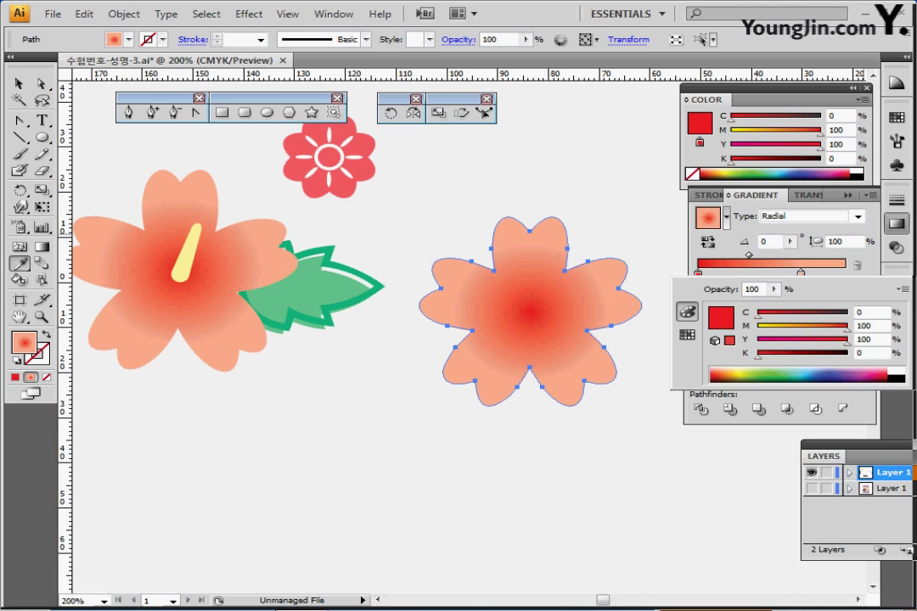
{"action": "left_click", "coordinate": [801, 275]}
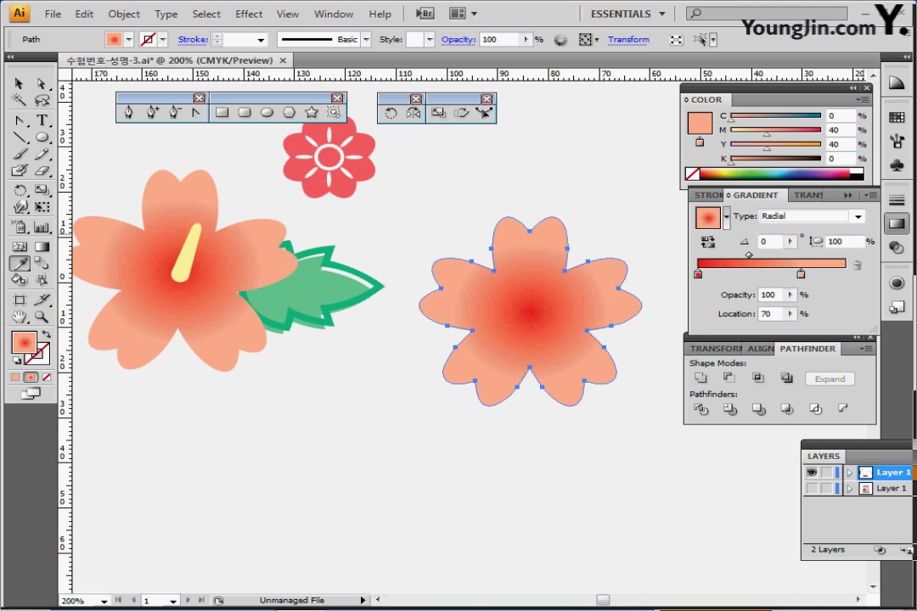
{"action": "double_click", "coordinate": [801, 273]}
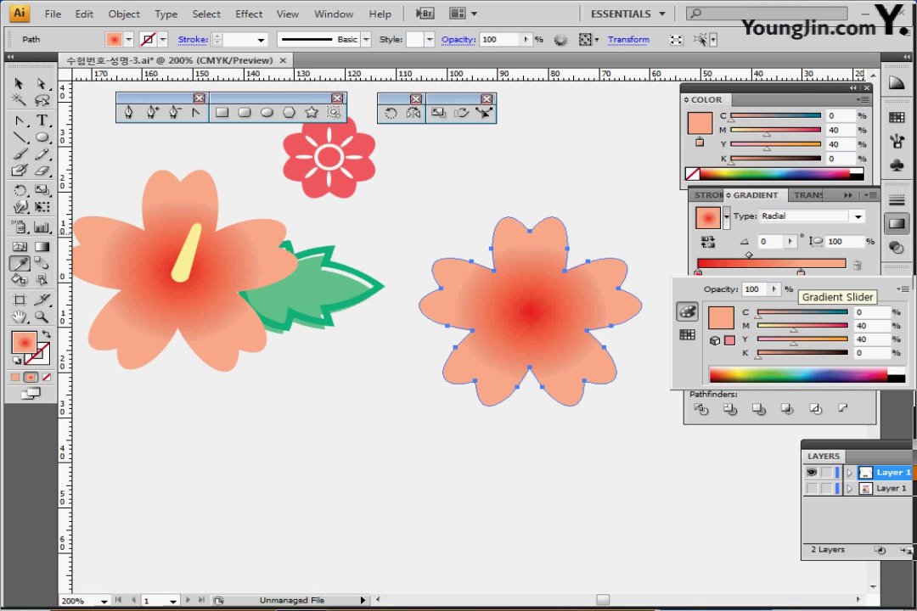
{"action": "left_click", "coordinate": [896, 223]}
{"action": "left_click", "coordinate": [897, 223]}
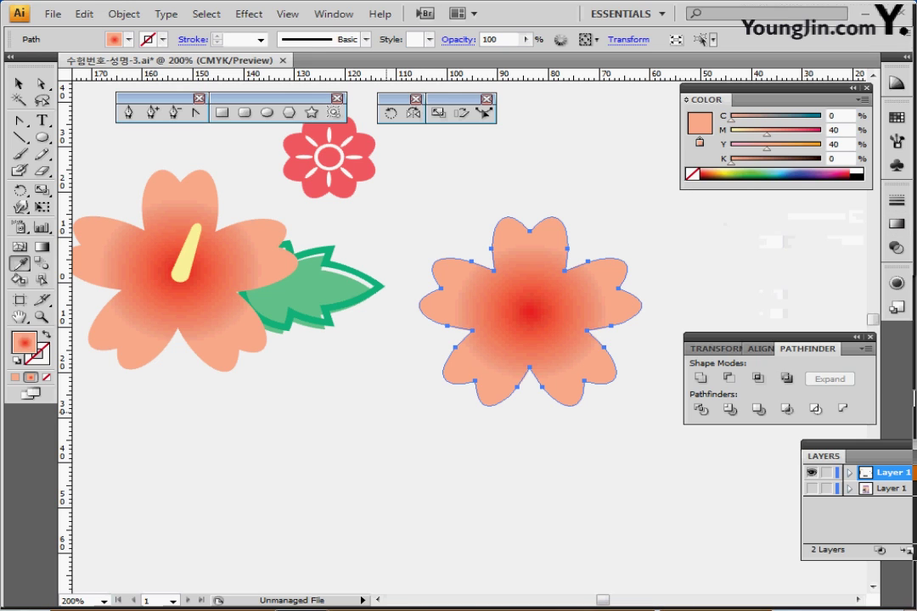
- Draw a narrow vertical rounded rectangle over the flower's centre and fill it with the sample pistil's pale yellow
{"action": "key", "text": "ctrl+shift+a"}
{"action": "left_click", "coordinate": [244, 112]}
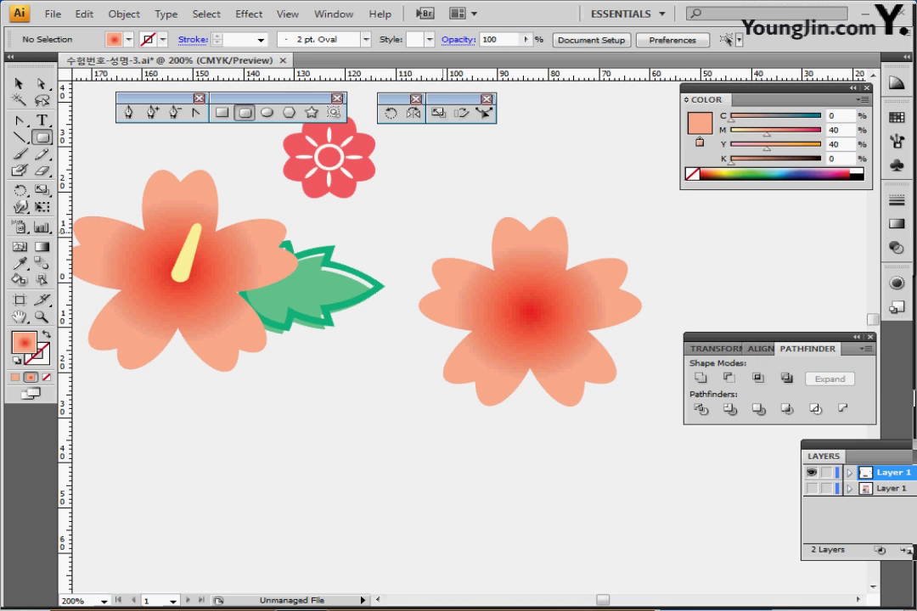
{"action": "left_click_drag", "start_coordinate": [521, 259], "coordinate": [536, 326]}
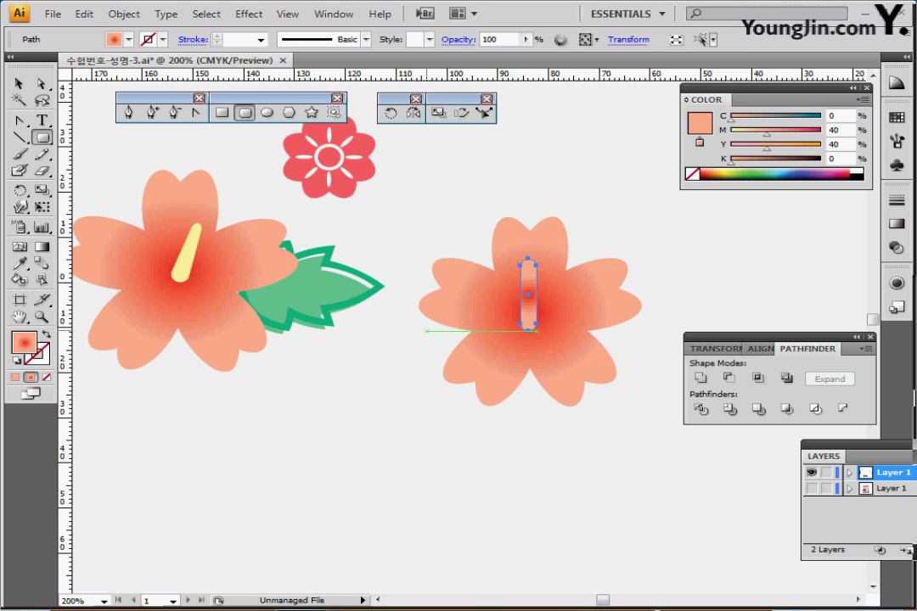
{"action": "key", "text": "i"}
{"action": "left_click", "coordinate": [185, 253]}
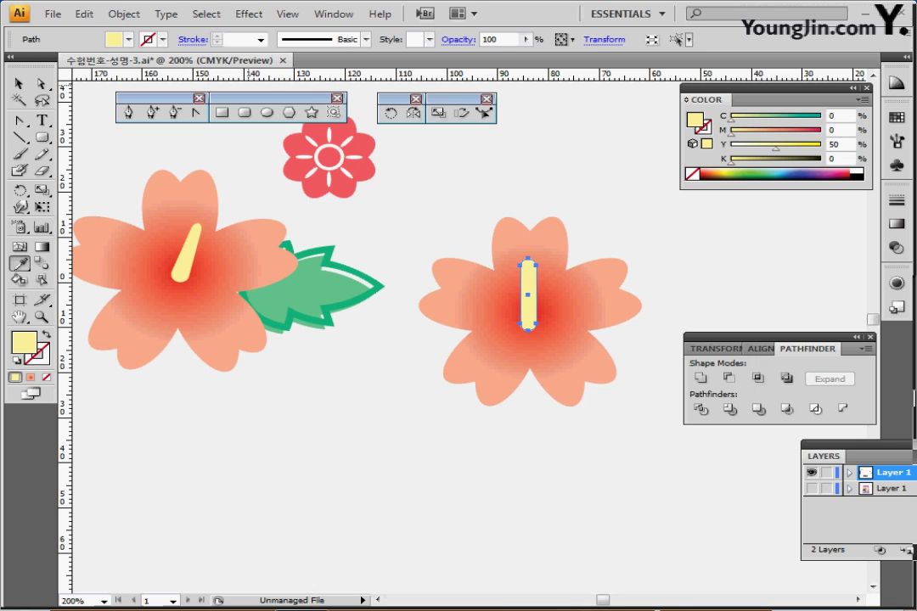
- Taper the pistil by scaling only its top anchor points inward, making its upper end narrower than its base
{"action": "left_click", "coordinate": [40, 84]}
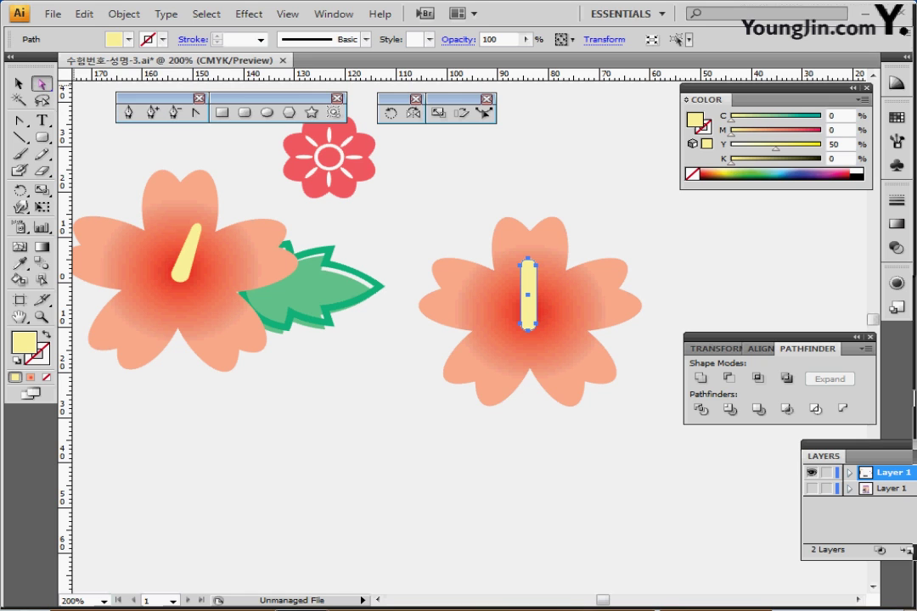
{"action": "key", "text": "ctrl+y"}
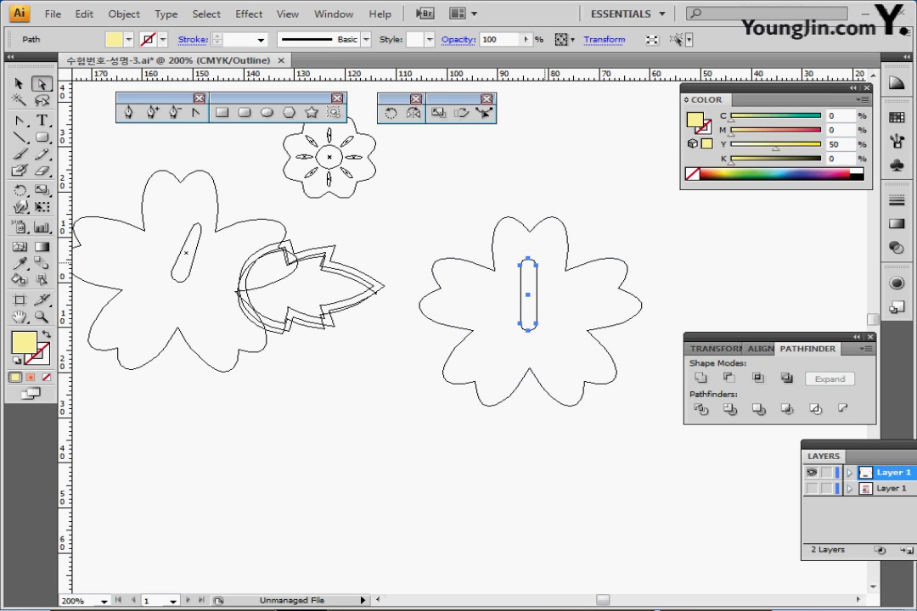
{"action": "left_click_drag", "start_coordinate": [506, 244], "coordinate": [546, 280]}
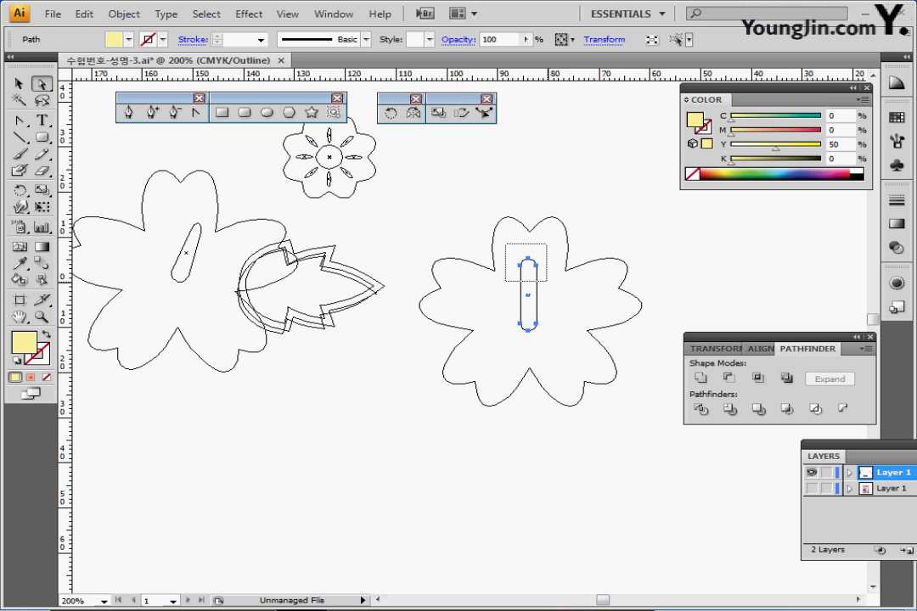
{"action": "left_click_drag", "start_coordinate": [506, 244], "coordinate": [547, 281]}
{"action": "key", "text": "ctrl+y"}
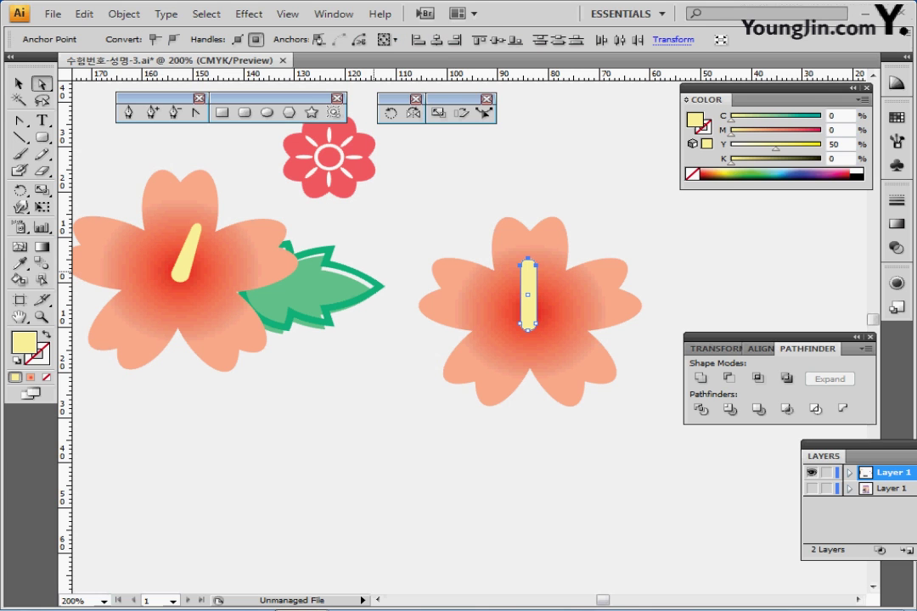
{"action": "left_click", "coordinate": [41, 190]}
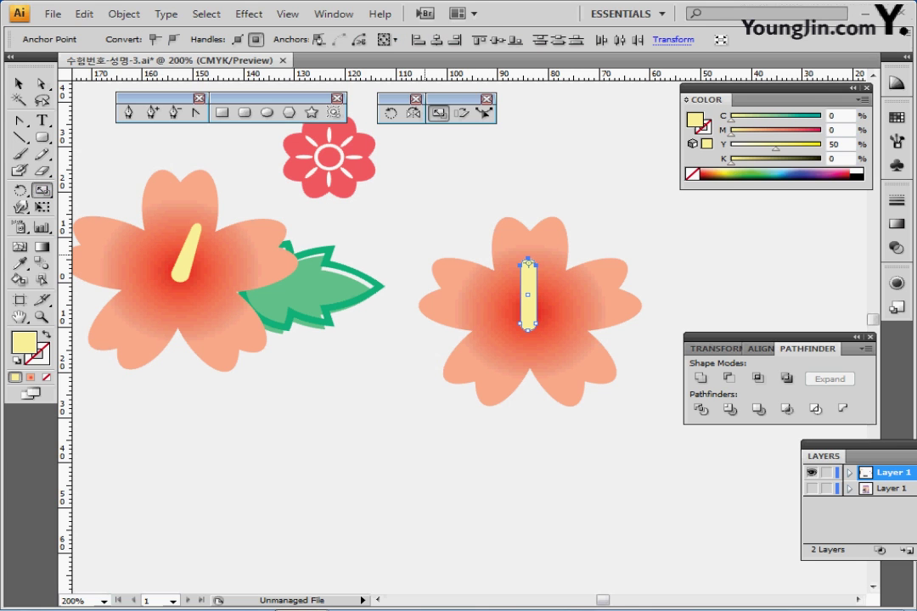
{"action": "left_click_drag", "start_coordinate": [431, 254], "coordinate": [466, 251]}
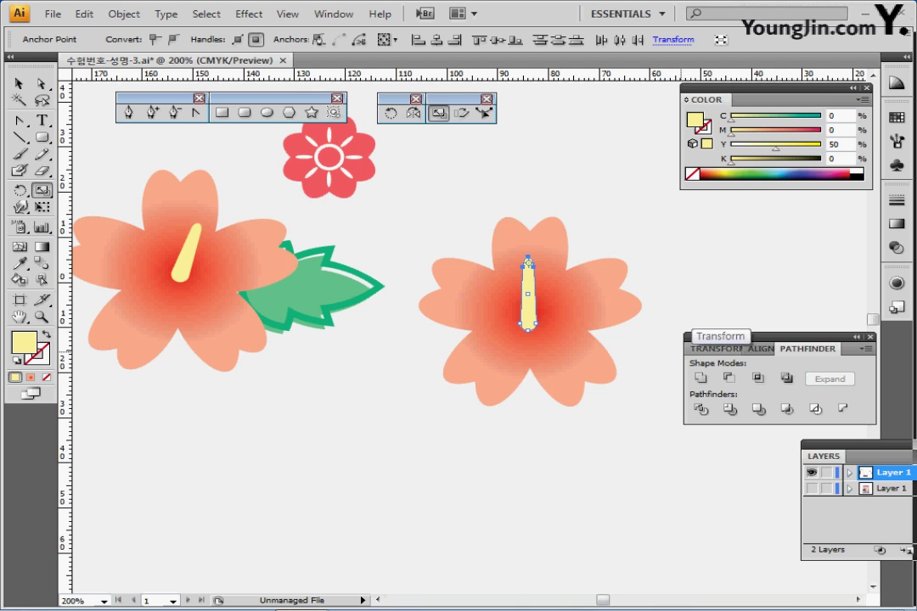
- Tilt the pistil to the right, shorten it slightly and seat its base at the centre of the new flower
{"action": "key", "text": "v"}
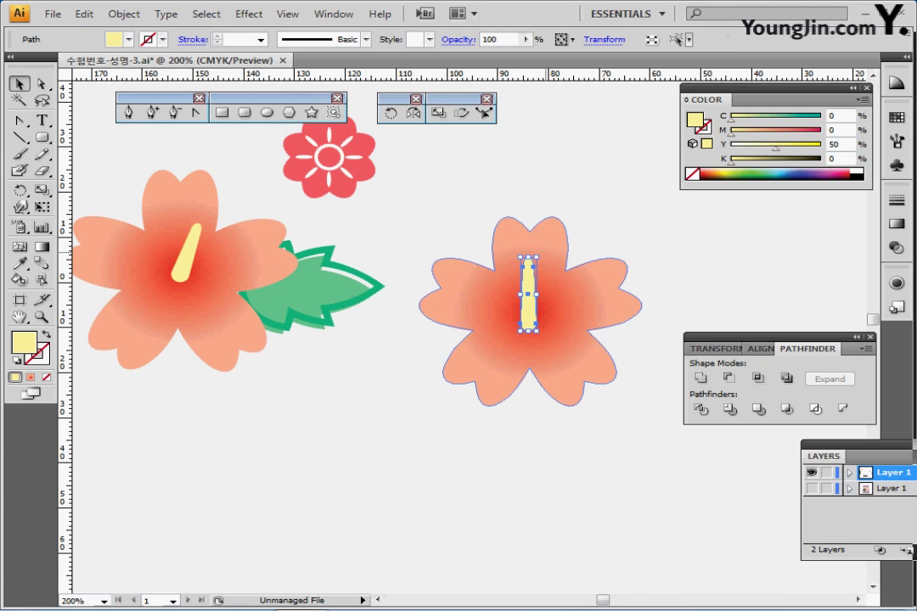
{"action": "left_click_drag", "start_coordinate": [540, 253], "coordinate": [561, 262]}
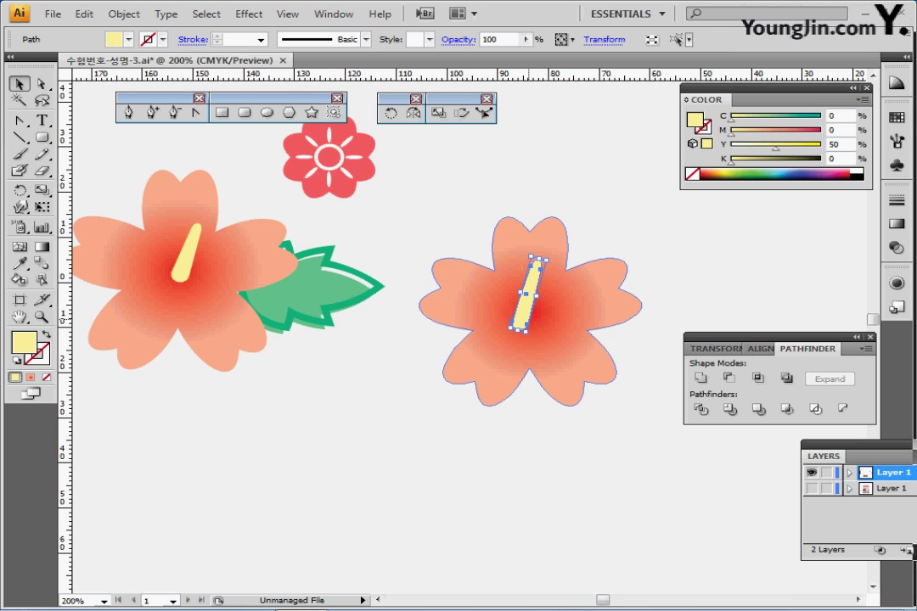
{"action": "left_click_drag", "start_coordinate": [521, 294], "coordinate": [532, 315]}
{"action": "left_click_drag", "start_coordinate": [556, 260], "coordinate": [551, 271]}
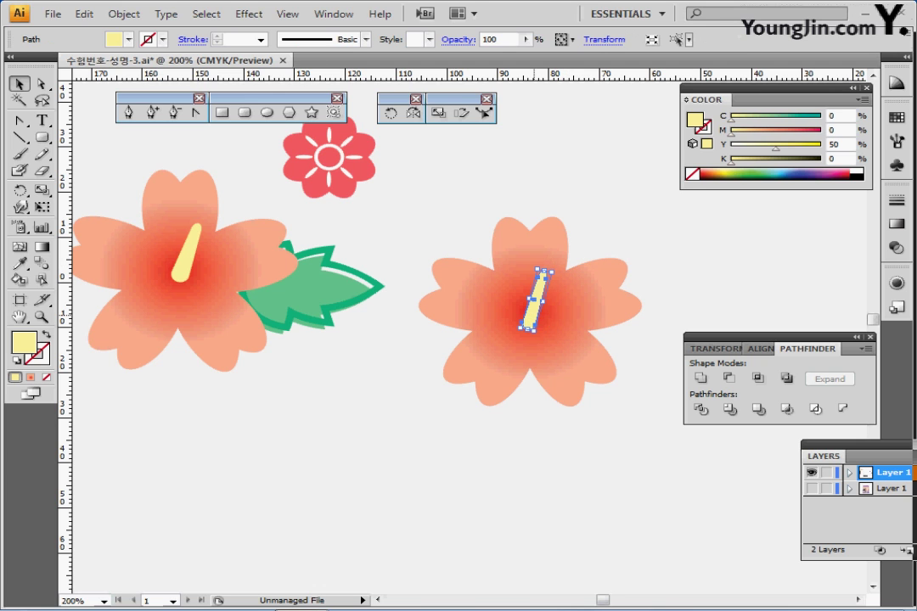
{"action": "left_click_drag", "start_coordinate": [534, 315], "coordinate": [534, 307]}
{"action": "left_click", "coordinate": [641, 238]}
- Trace the upper half of the sample leaf in outline view as an open Pen path with two notches, from base to tip
{"action": "left_click_drag", "start_coordinate": [635, 272], "coordinate": [535, 218]}
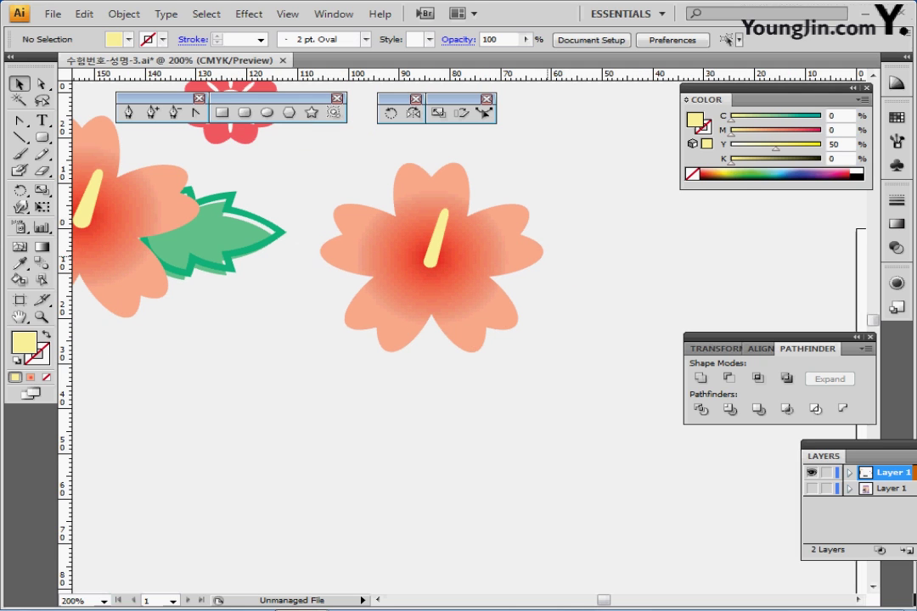
{"action": "left_click_drag", "start_coordinate": [464, 209], "coordinate": [520, 285]}
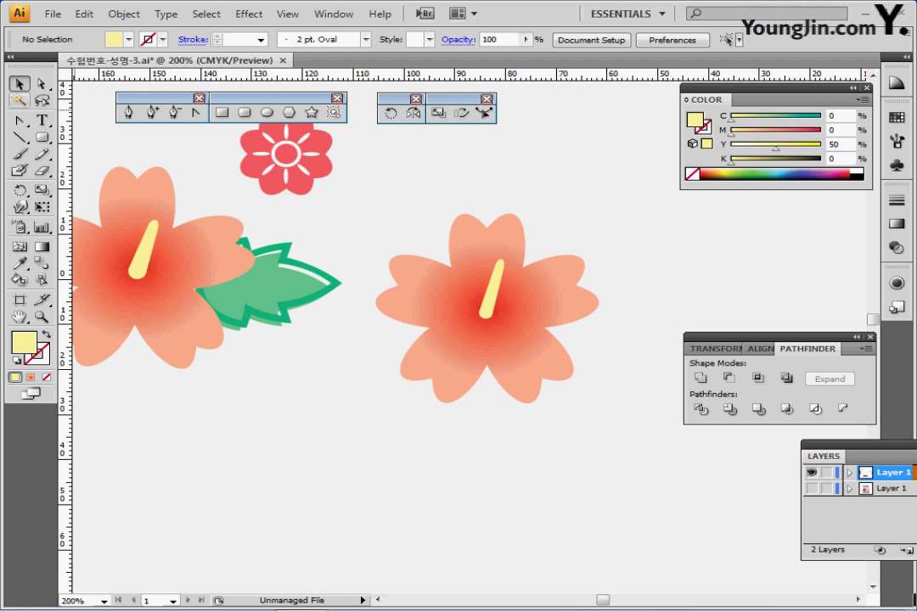
{"action": "left_click", "coordinate": [196, 112]}
{"action": "left_click", "coordinate": [128, 113]}
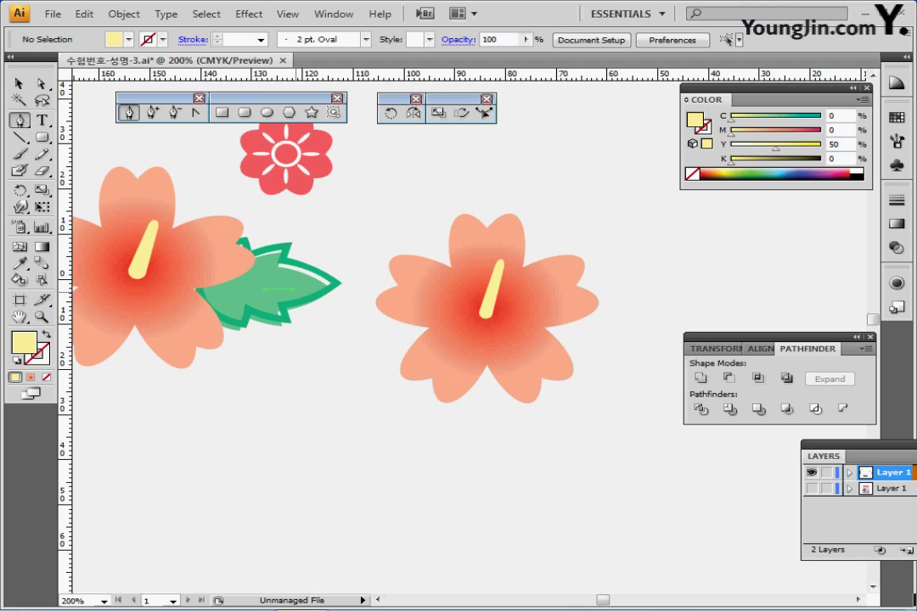
{"action": "key", "text": "ctrl+y"}
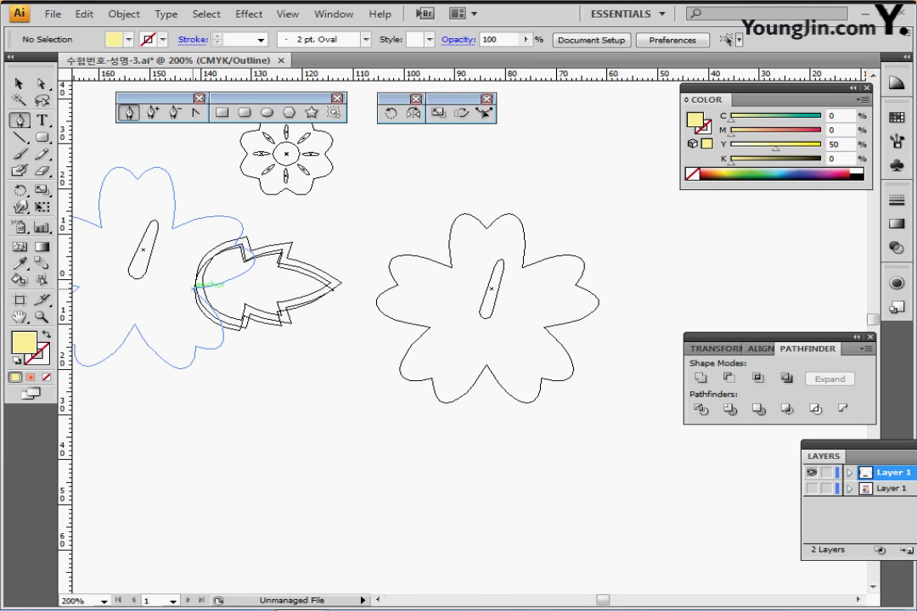
{"action": "left_click", "coordinate": [194, 286]}
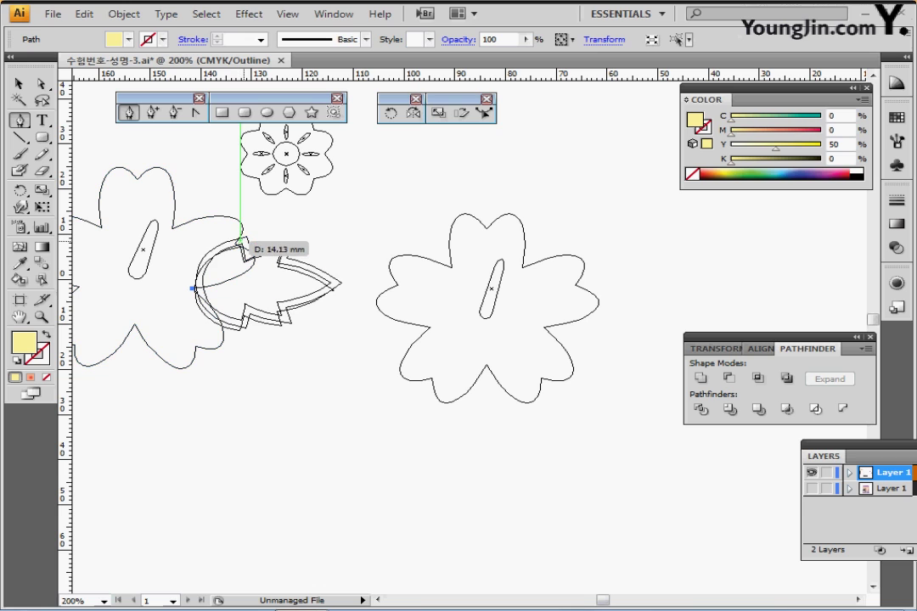
{"action": "left_click_drag", "start_coordinate": [241, 242], "coordinate": [281, 235]}
{"action": "left_click", "coordinate": [242, 242]}
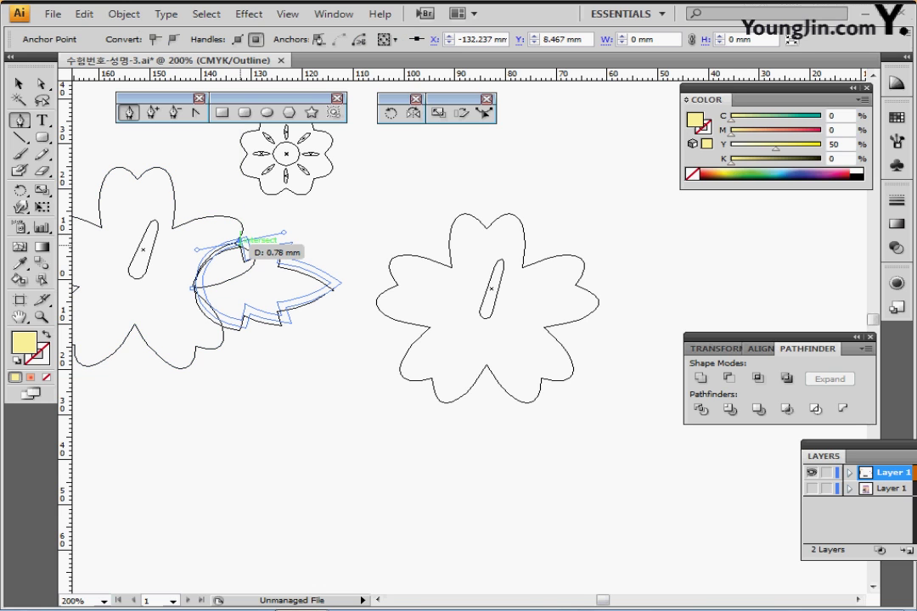
{"action": "left_click_drag", "start_coordinate": [241, 242], "coordinate": [305, 247]}
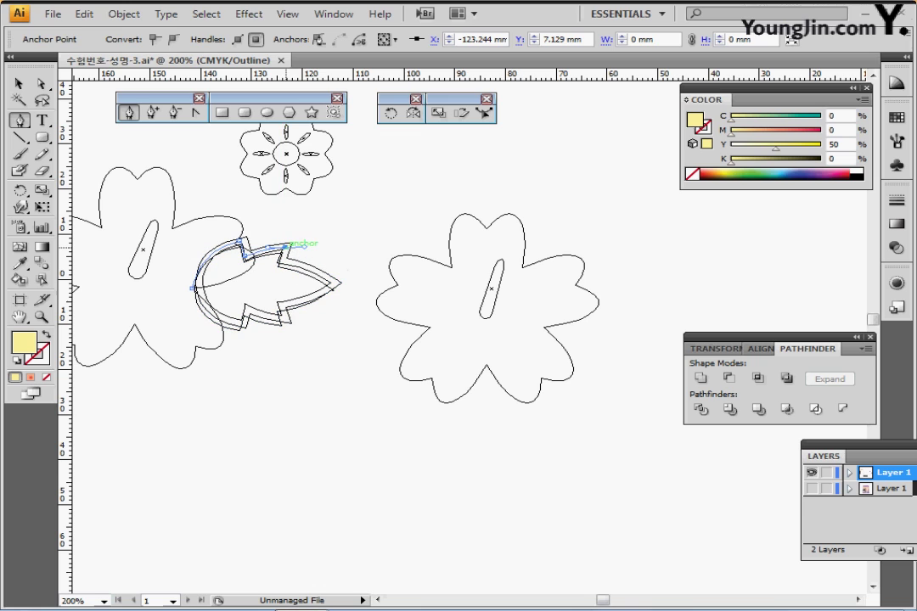
{"action": "left_click_drag", "start_coordinate": [287, 247], "coordinate": [334, 281]}
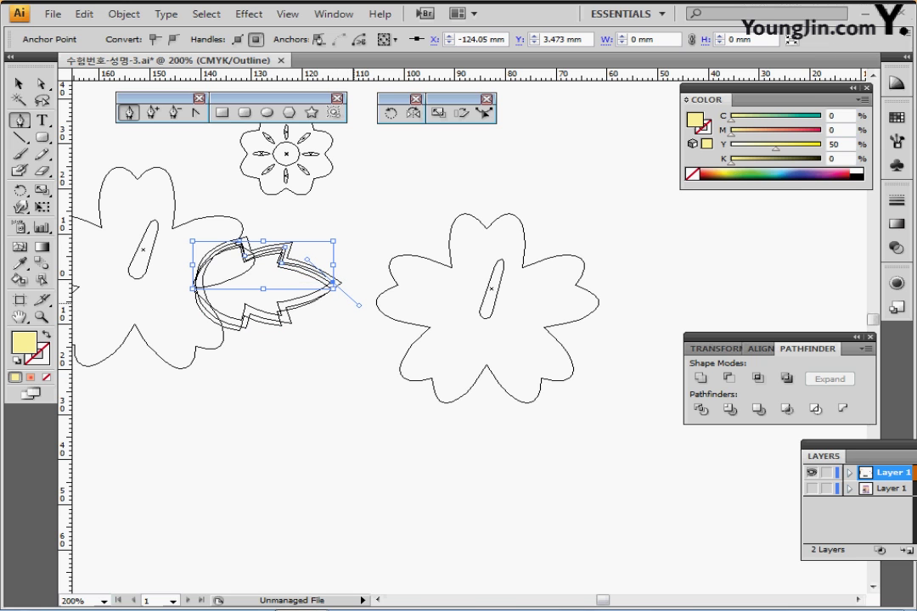
- Move the half-leaf path clear of the new flower on its right and give it the default white fill and 1 pt black stroke
{"action": "key", "text": "ctrl+y"}
{"action": "left_click_drag", "start_coordinate": [282, 253], "coordinate": [675, 295]}
{"action": "left_click_drag", "start_coordinate": [585, 358], "coordinate": [356, 281]}
{"action": "scroll", "coordinate": [384, 291], "scroll_direction": "up", "scroll_amount": 1}
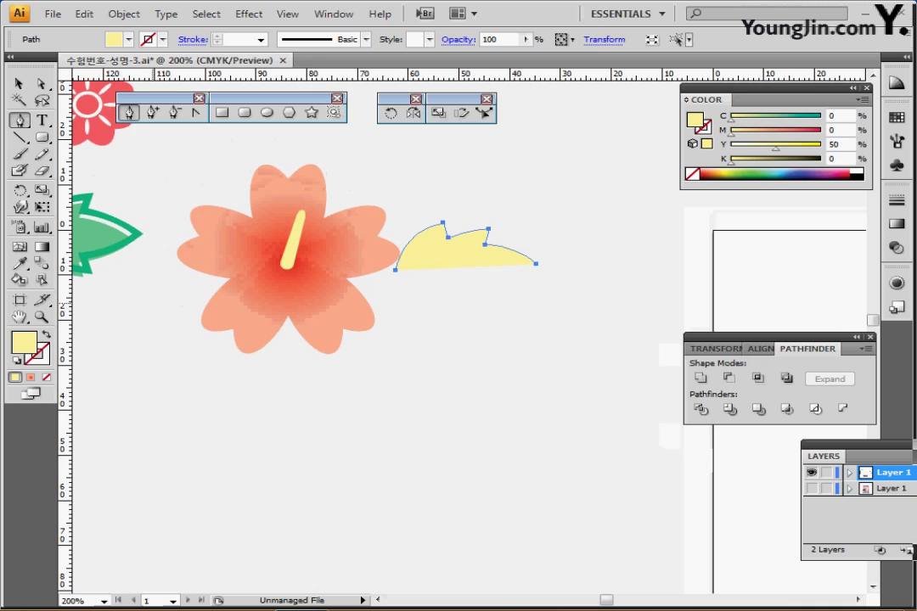
{"action": "key", "text": "shift+x"}
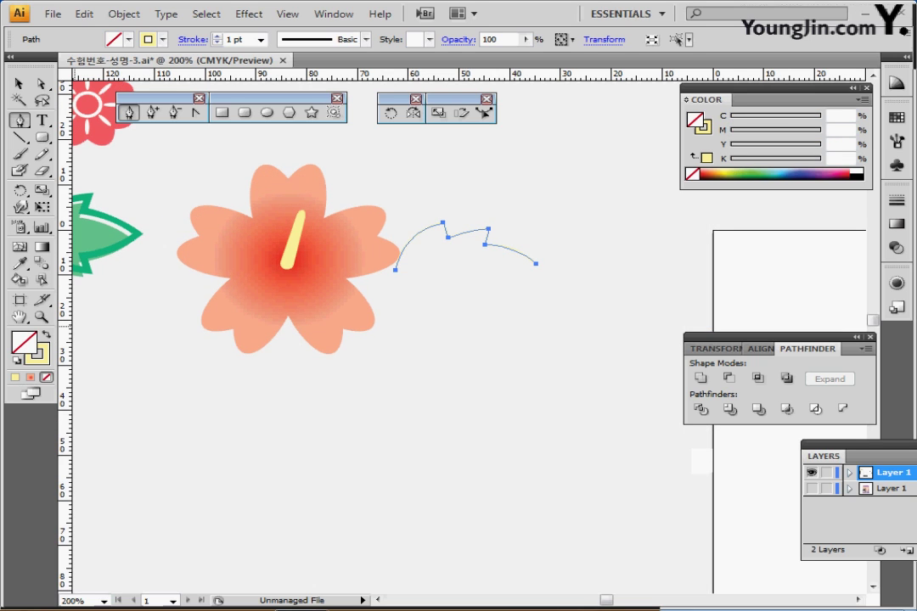
{"action": "key", "text": "d"}
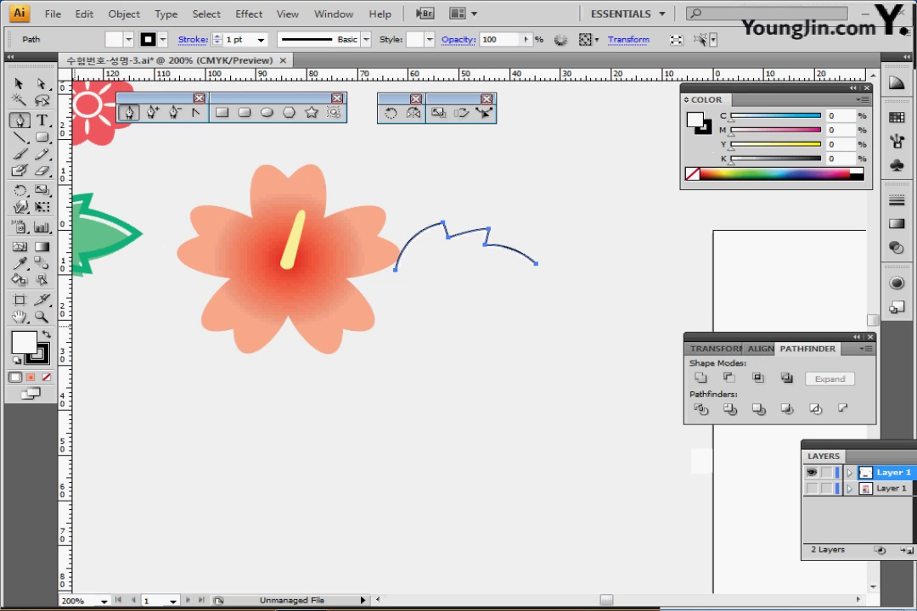
{"action": "key", "text": "a"}
{"action": "key", "text": "v"}
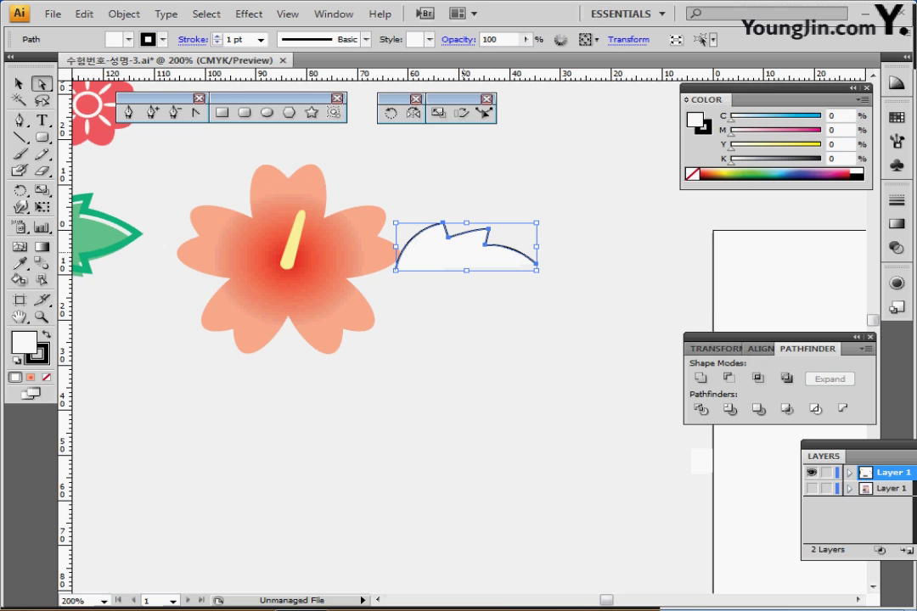
{"action": "left_click_drag", "start_coordinate": [461, 243], "coordinate": [491, 249]}
- Level the half-leaf's two open endpoints by averaging them along the horizontal axis
{"action": "key", "text": "a"}
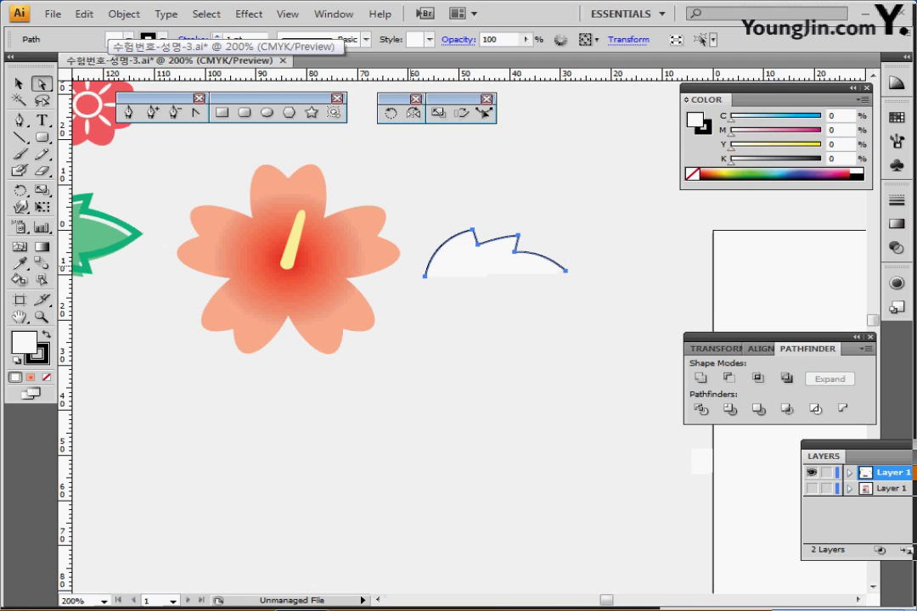
{"action": "left_click_drag", "start_coordinate": [424, 276], "coordinate": [608, 291]}
{"action": "right_click", "coordinate": [511, 299]}
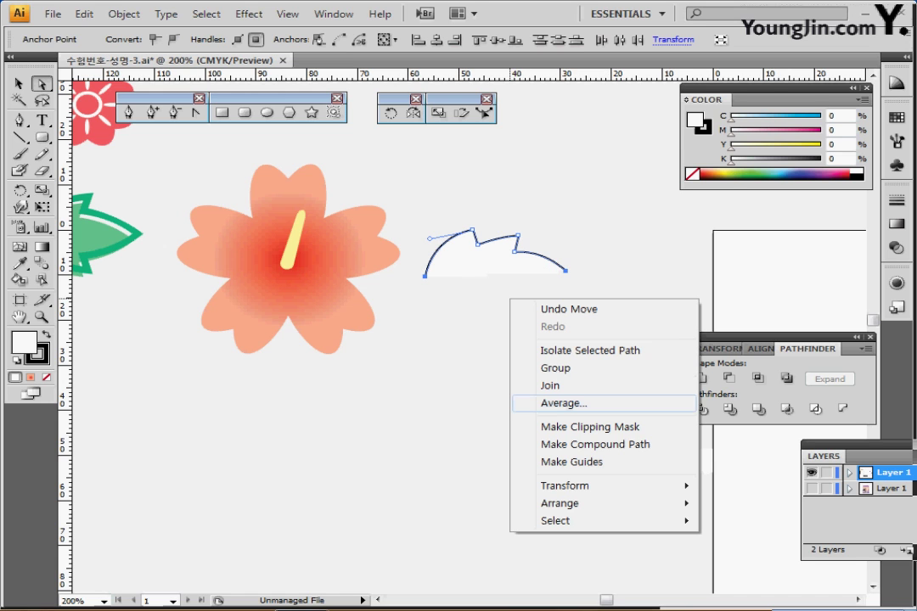
{"action": "left_click", "coordinate": [564, 403]}
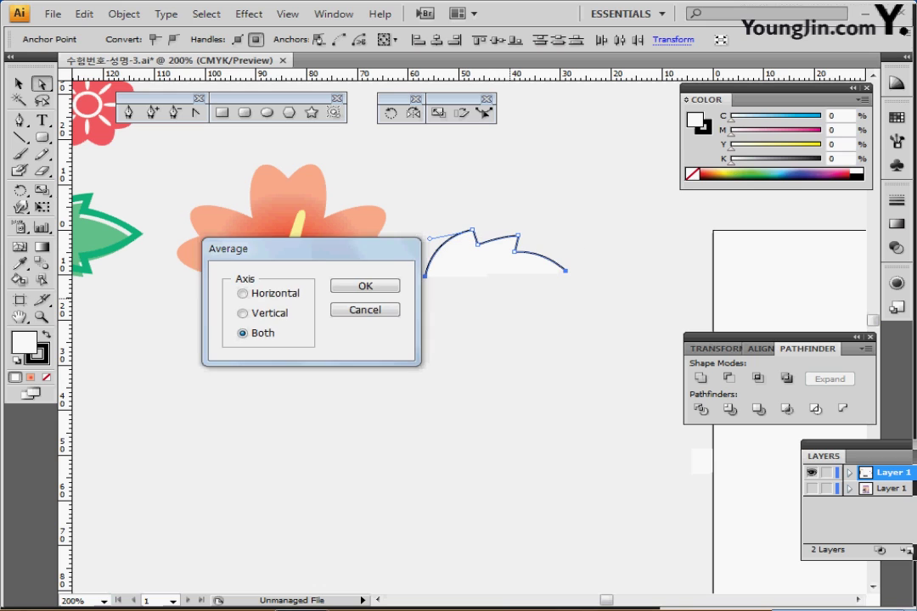
{"action": "left_click_drag", "start_coordinate": [308, 249], "coordinate": [305, 251]}
{"action": "left_click", "coordinate": [241, 296]}
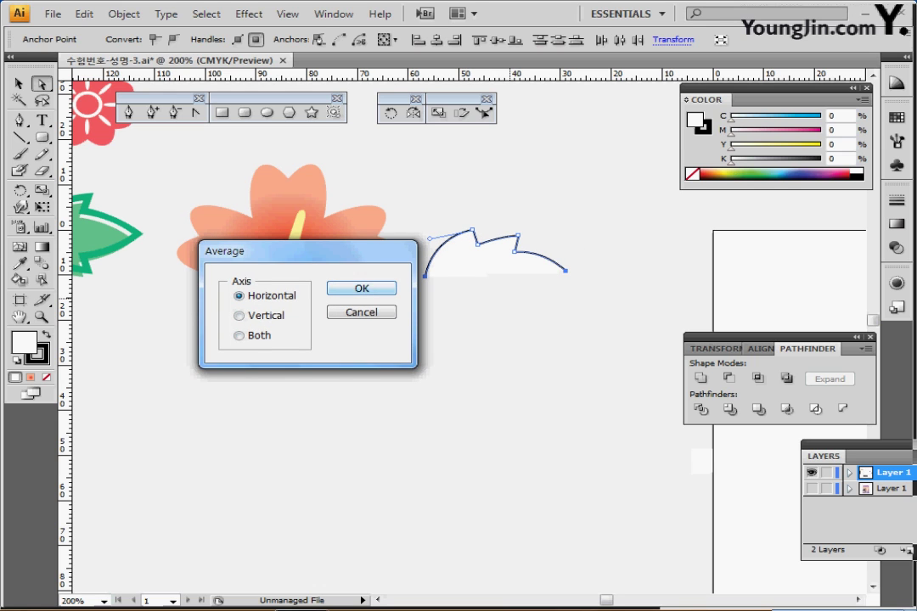
{"action": "key", "text": "Return"}
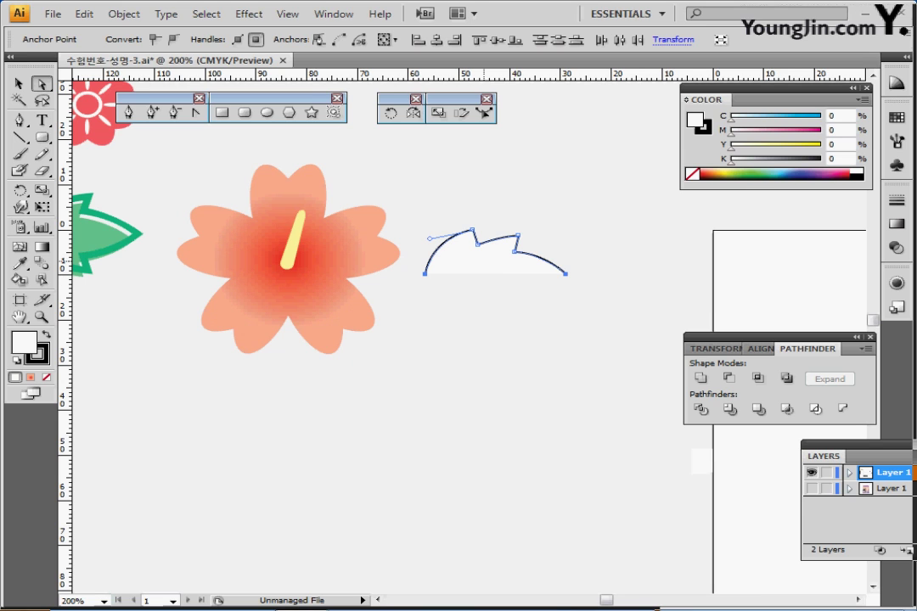
- Reflect a copy of the whole half-leaf across the horizontal axis about its left end anchor
{"action": "left_click", "coordinate": [484, 260]}
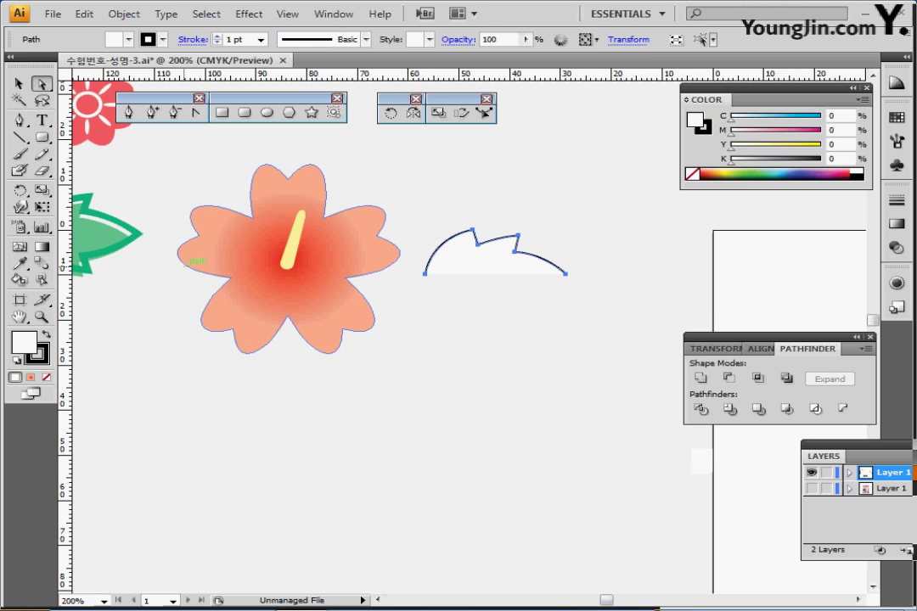
{"action": "left_click", "coordinate": [413, 113]}
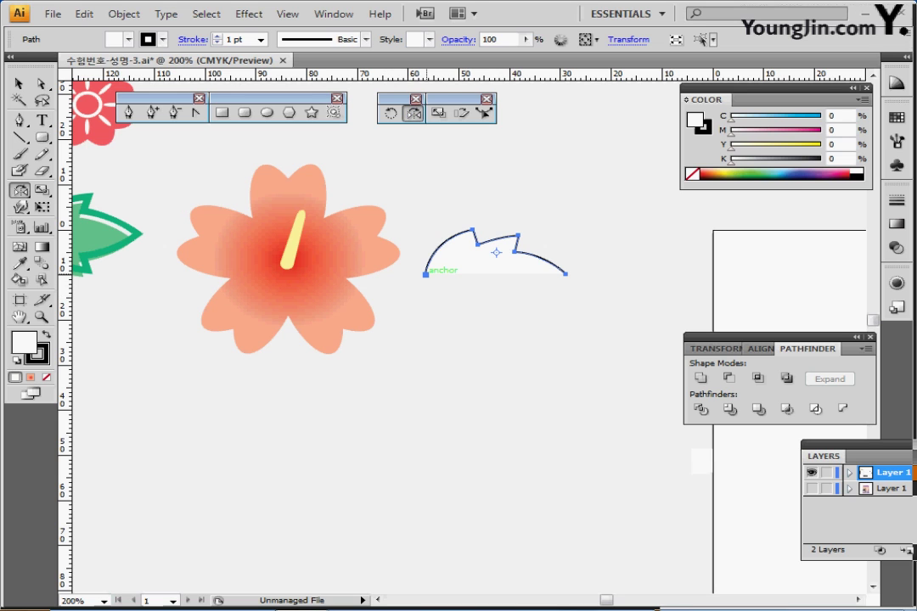
{"action": "left_click", "coordinate": [425, 274], "text": "alt"}
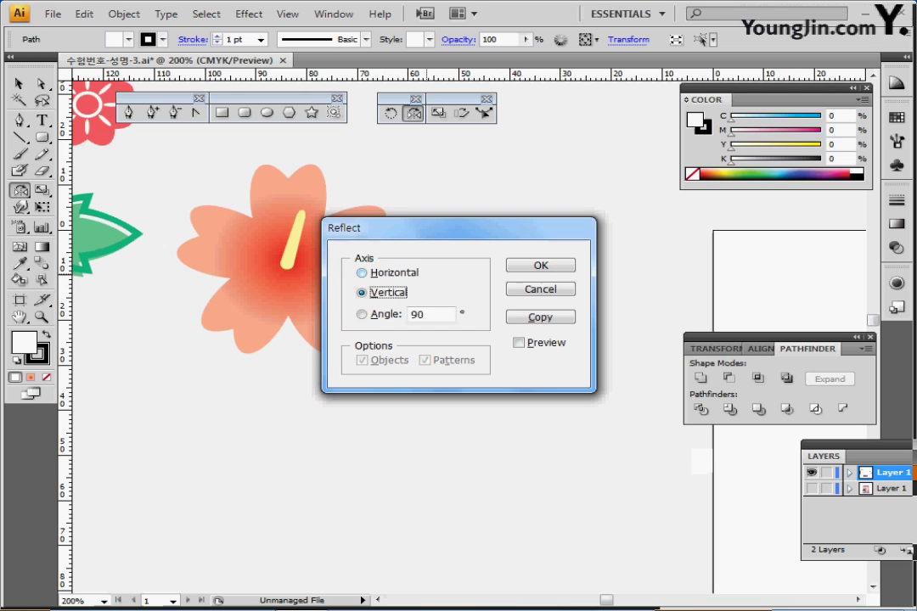
{"action": "left_click", "coordinate": [363, 273]}
{"action": "left_click_drag", "start_coordinate": [383, 227], "coordinate": [257, 359]}
{"action": "left_click", "coordinate": [394, 474]}
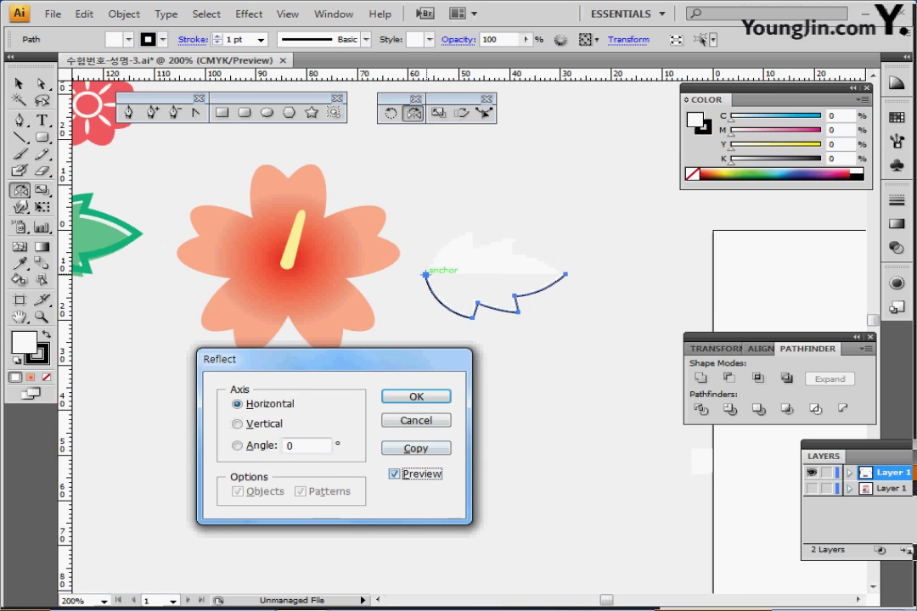
{"action": "left_click", "coordinate": [415, 447]}
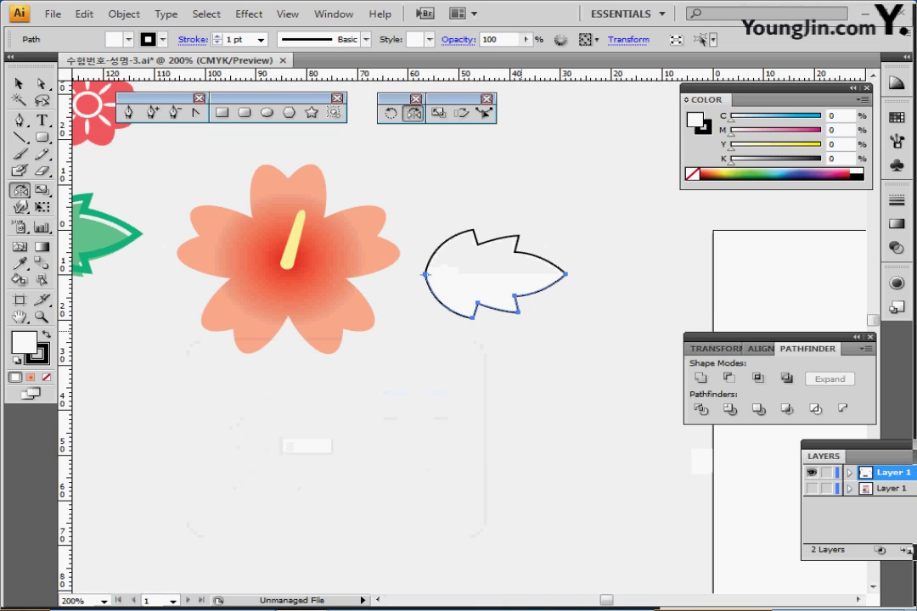
- Unite the upper and lower leaf halves into a single leaf shape
{"action": "left_click", "coordinate": [19, 83]}
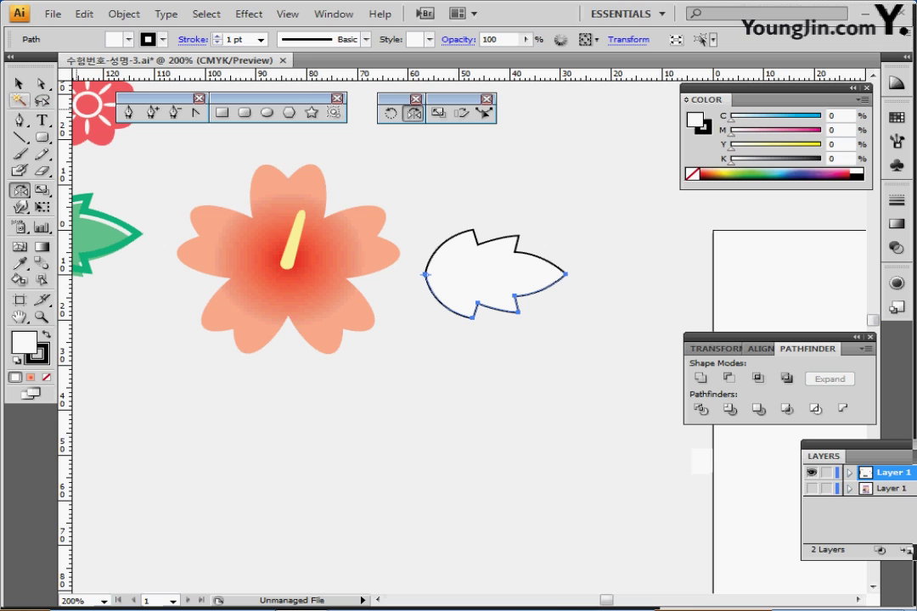
{"action": "left_click_drag", "start_coordinate": [542, 197], "coordinate": [475, 318]}
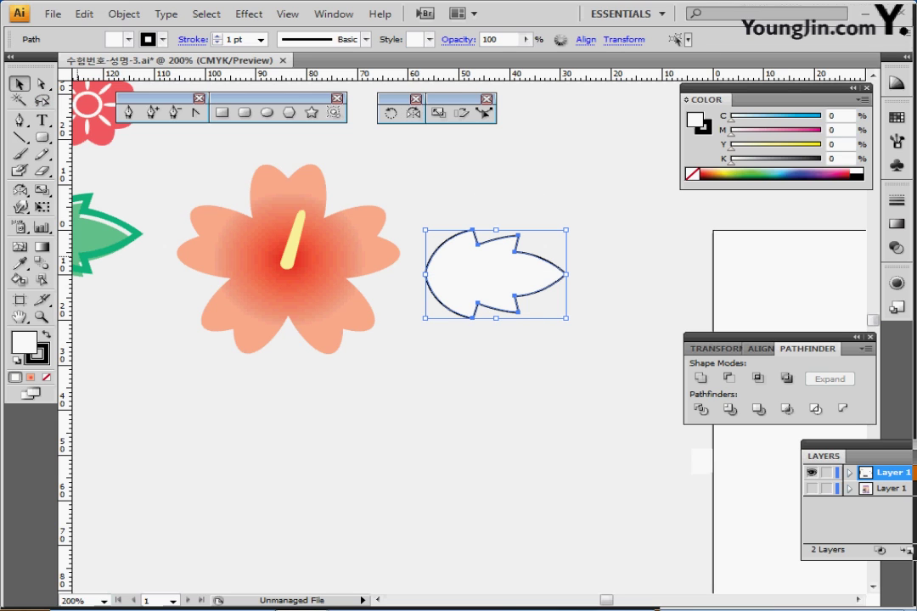
{"action": "left_click", "coordinate": [700, 378]}
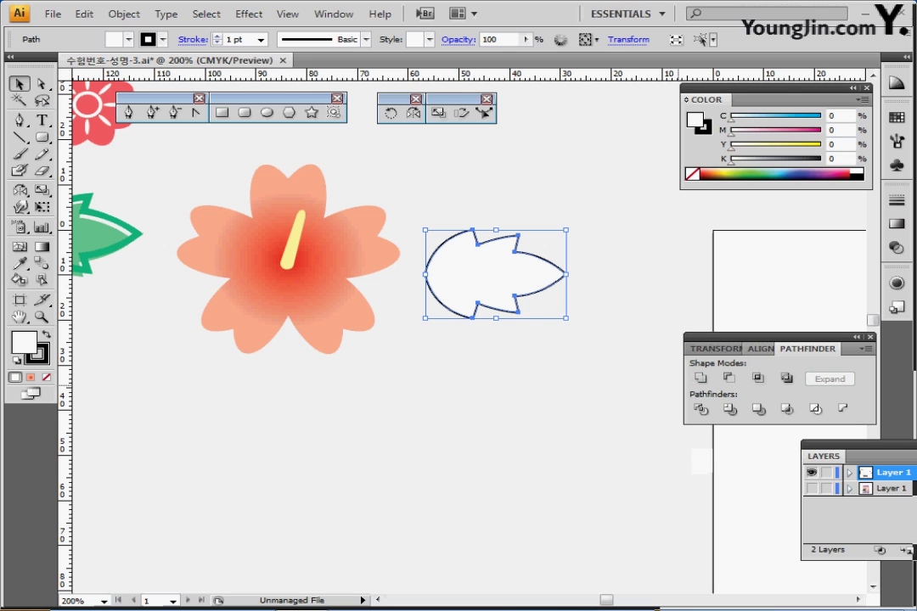
{"action": "left_click_drag", "start_coordinate": [543, 327], "coordinate": [647, 449]}
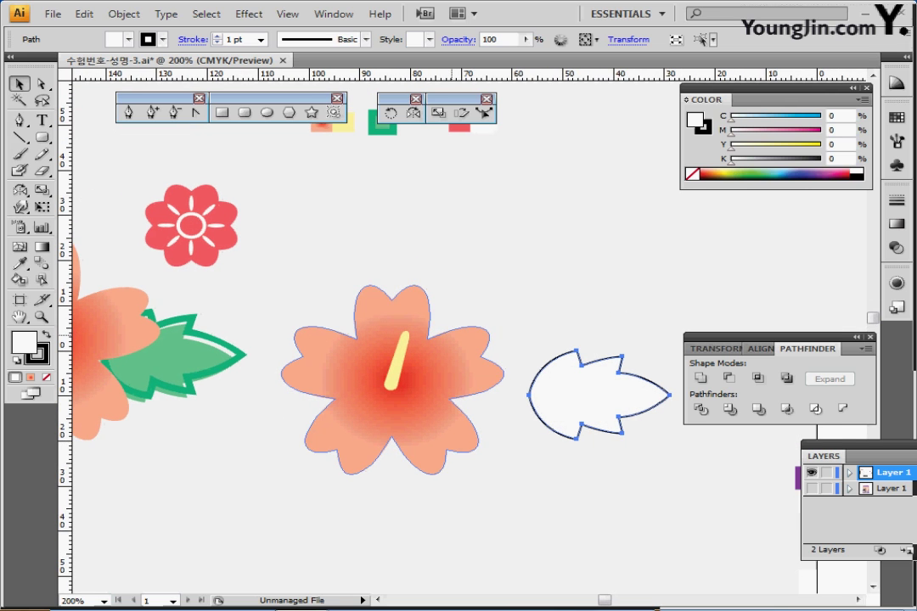
- Give the leaf the green sample swatch's appearance: C 60, Y 60 fill with a darker green 4 pt stroke
{"action": "key", "text": "i"}
{"action": "left_click", "coordinate": [378, 129]}
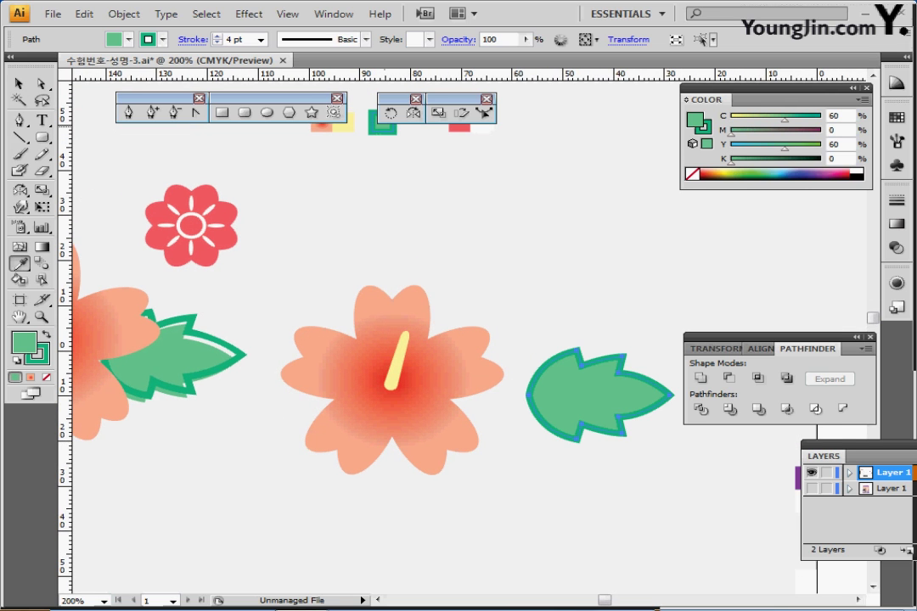
{"action": "mouse_move", "coordinate": [631, 409]}
{"action": "left_mouse_down"}
{"action": "mouse_move", "coordinate": [615, 352]}
{"action": "mouse_move", "coordinate": [615, 281]}
{"action": "mouse_move", "coordinate": [619, 292]}
{"action": "left_mouse_up"}
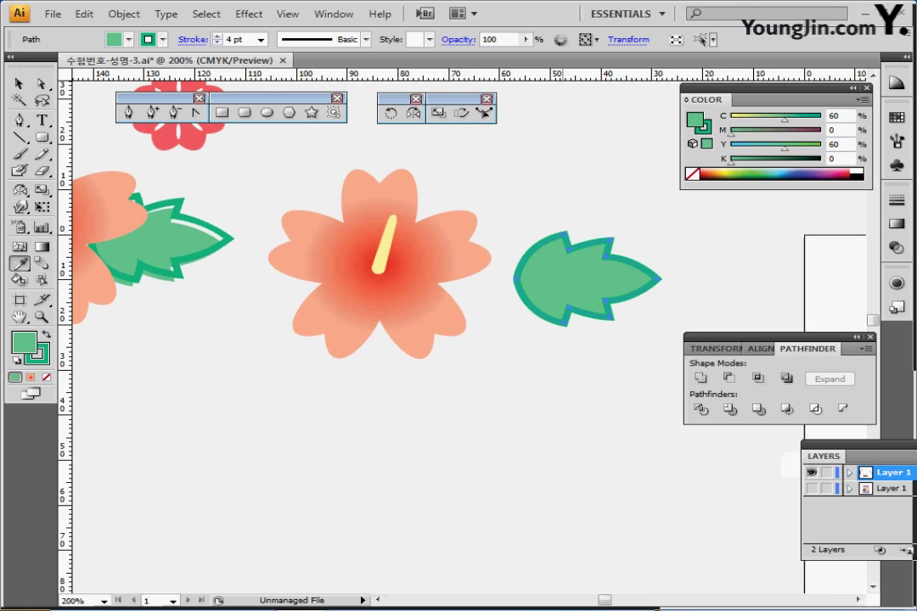
{"action": "left_click", "coordinate": [896, 200]}
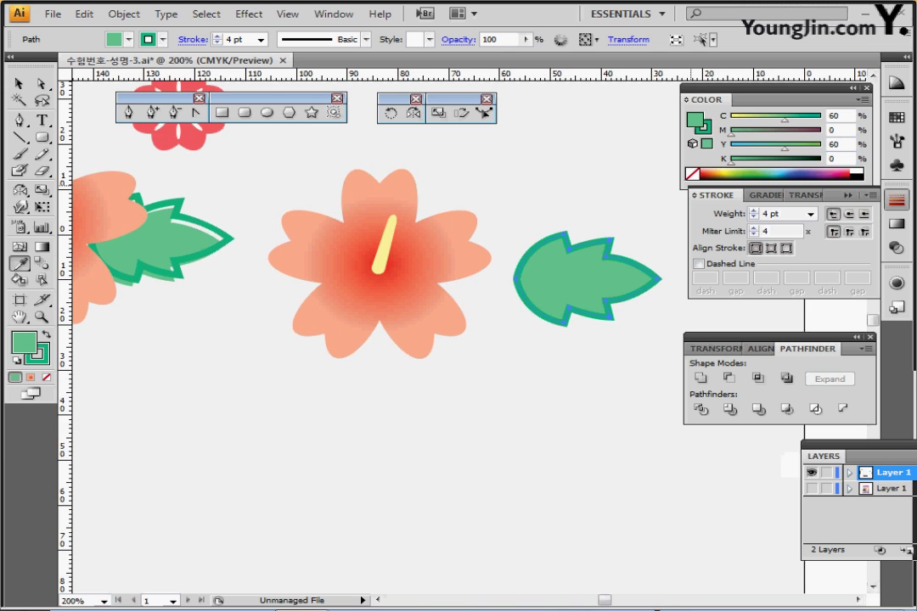
{"action": "left_click", "coordinate": [896, 201]}
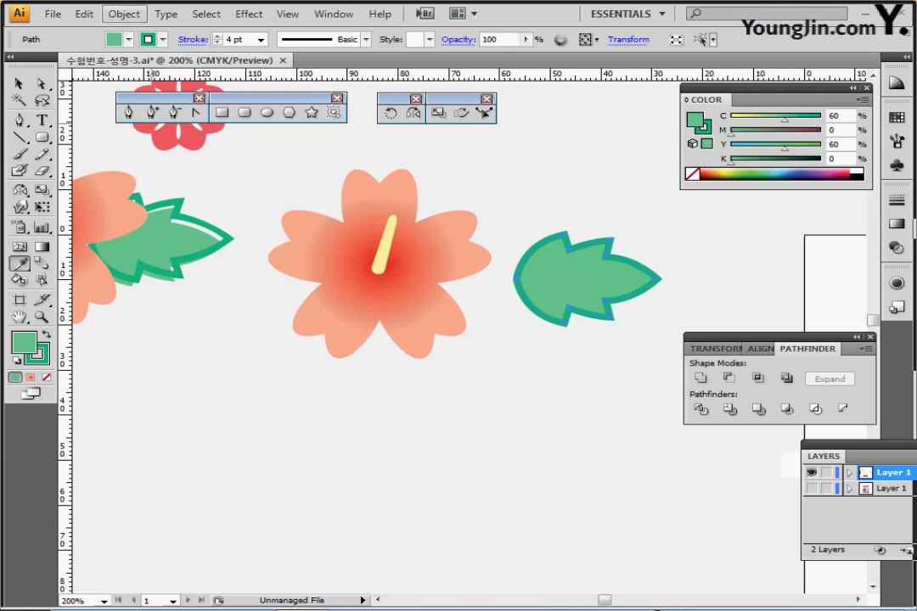
- Convert the leaf's stroke to an outlined shape with Outline Stroke and deselect it
{"action": "left_click", "coordinate": [124, 13]}
{"action": "mouse_move", "coordinate": [255, 321]}
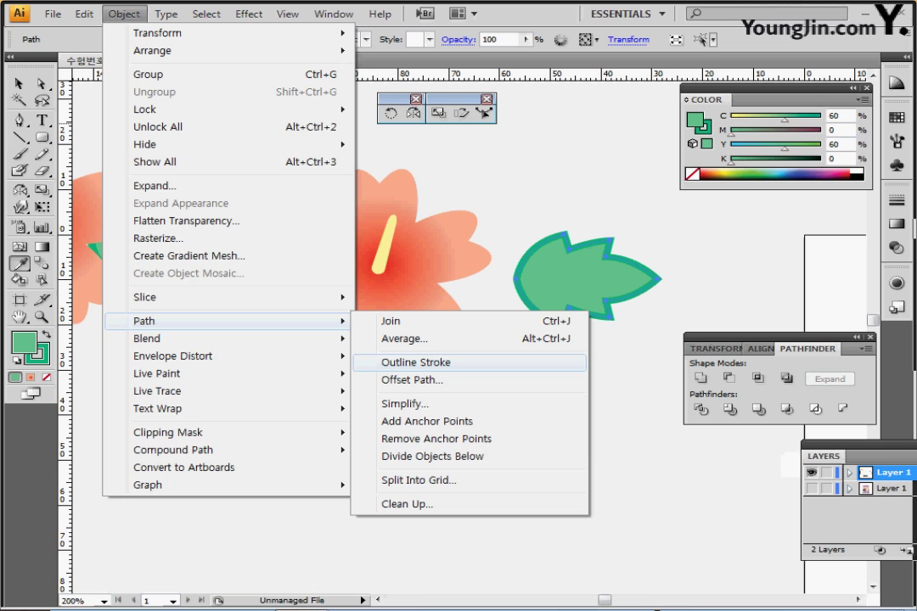
{"action": "left_click", "coordinate": [416, 362]}
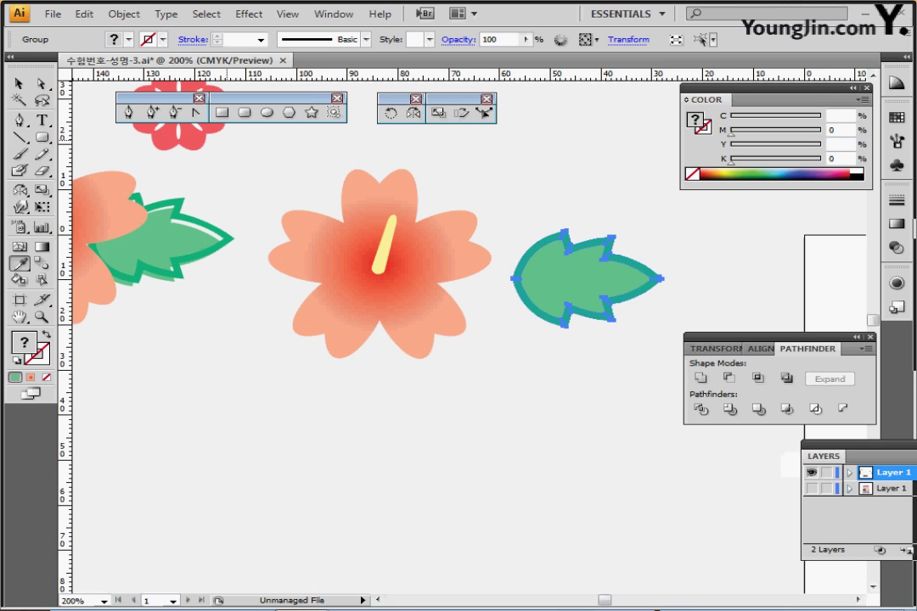
{"action": "key", "text": "ctrl+shift+a"}
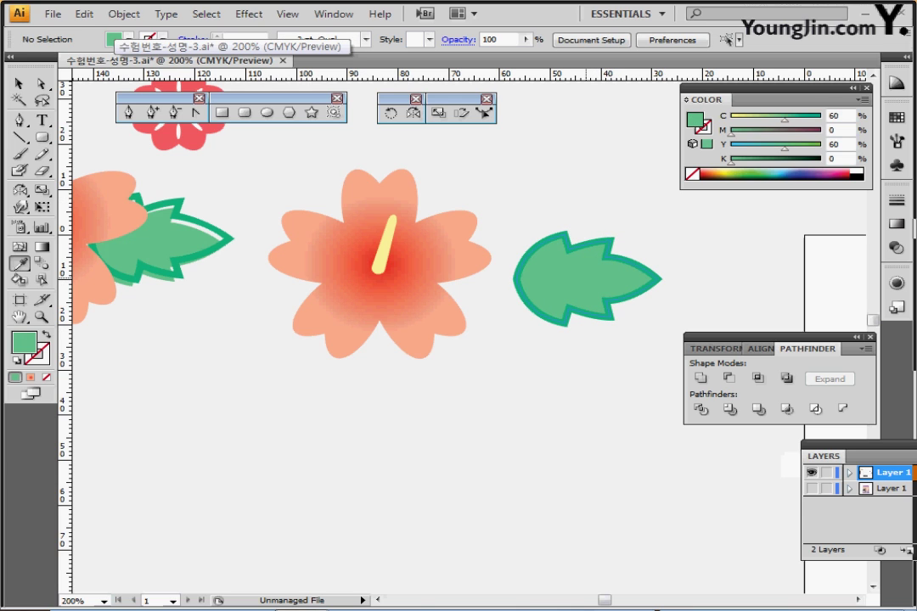
- Isolate the leaf group and offset its light green fill slightly down and left of the dark outline, then exit isolation
{"action": "double_click", "coordinate": [586, 277]}
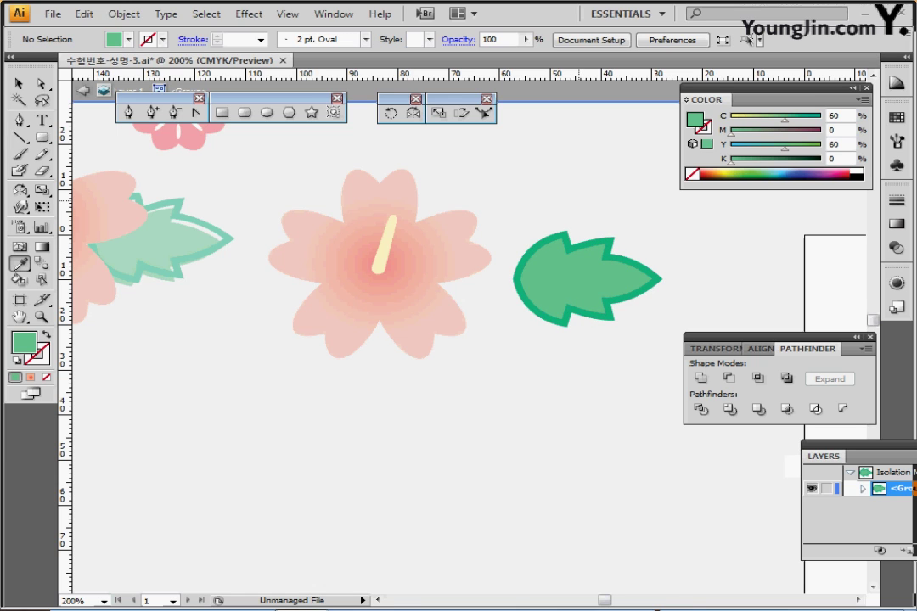
{"action": "left_click", "coordinate": [586, 285], "text": "ctrl"}
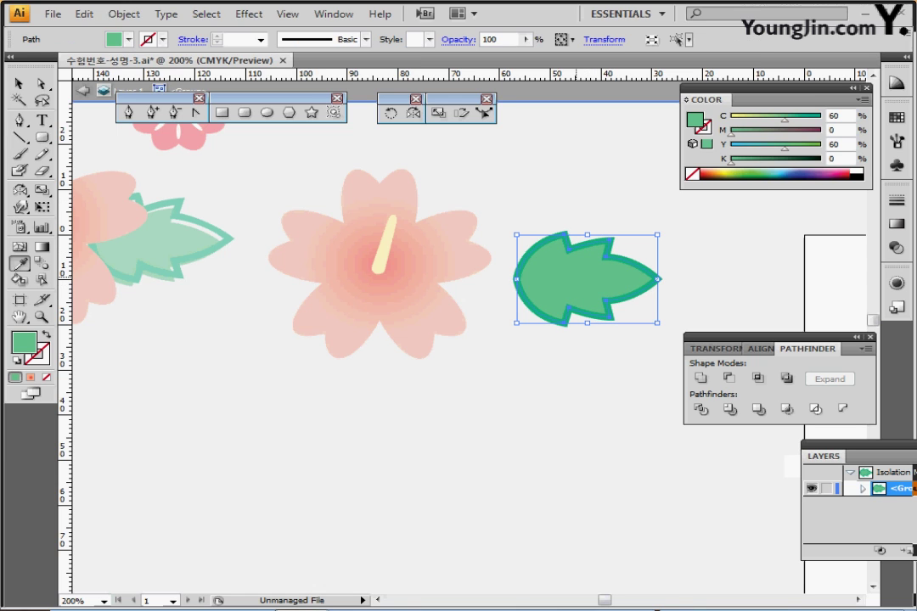
{"action": "mouse_move", "coordinate": [581, 277]}
{"action": "left_mouse_down"}
{"action": "mouse_move", "coordinate": [579, 287]}
{"action": "mouse_move", "coordinate": [566, 280]}
{"action": "left_mouse_up"}
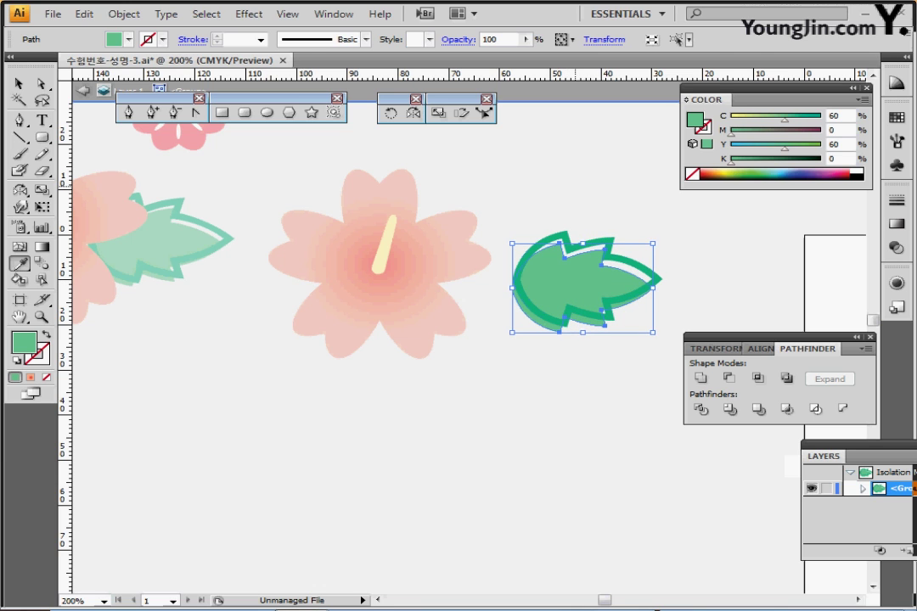
{"action": "key", "text": "Escape"}
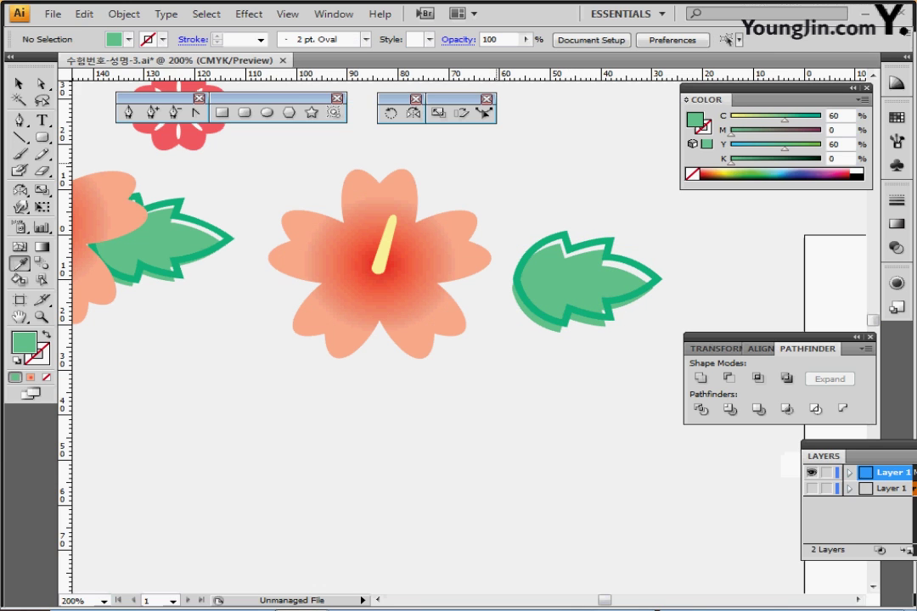
- Rotate the leaf group slightly clockwise, move it over the new hibiscus's right petals and send it behind the flower
{"action": "left_click", "coordinate": [620, 291], "text": "ctrl"}
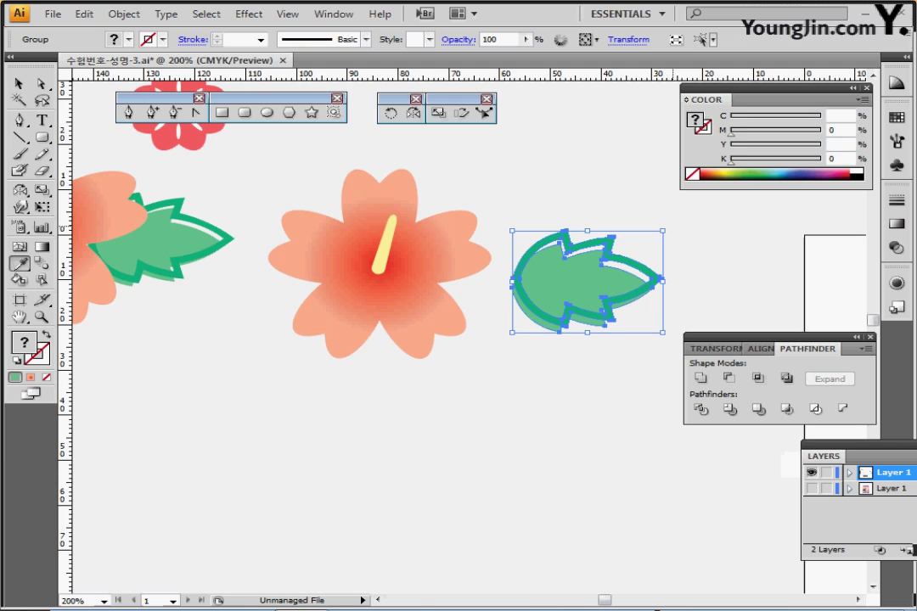
{"action": "left_click_drag", "start_coordinate": [669, 224], "coordinate": [672, 245]}
{"action": "left_click_drag", "start_coordinate": [601, 327], "coordinate": [519, 334]}
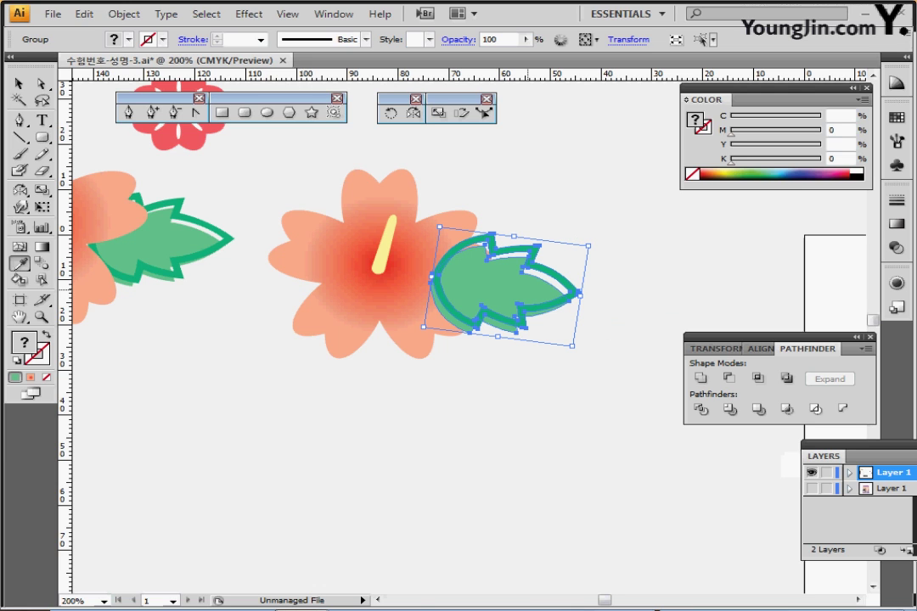
{"action": "key", "text": "ctrl+shift+["}
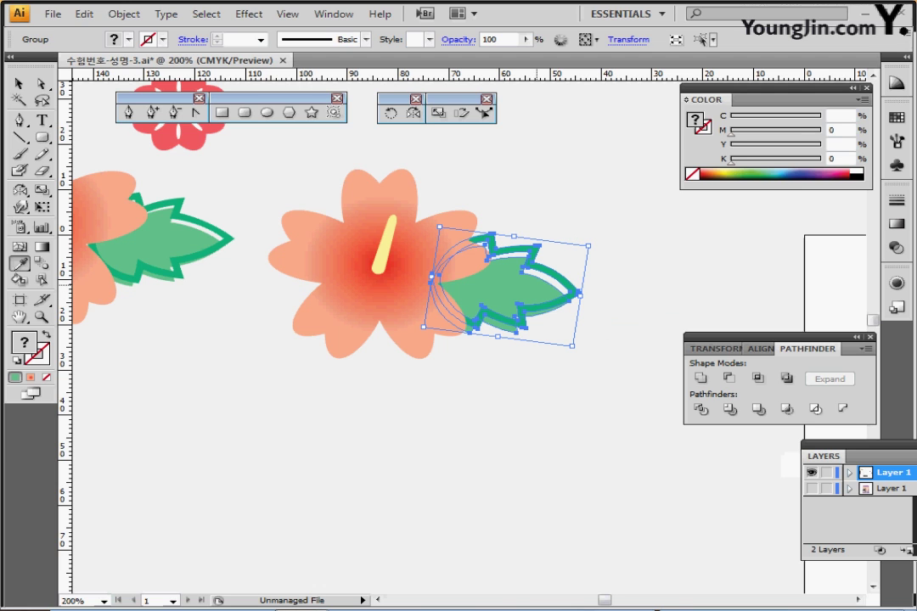
{"action": "left_click", "coordinate": [541, 375], "text": "ctrl"}
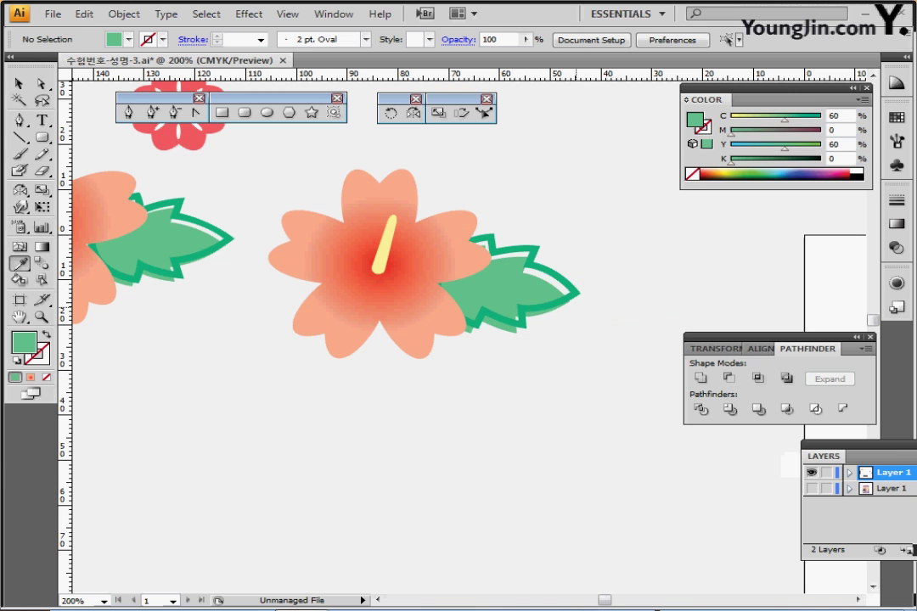
- Examine up close how the leaf's offset fill and outline sit behind the hibiscus petals
{"action": "left_click", "coordinate": [564, 310], "text": "ctrl"}
{"action": "left_click", "coordinate": [483, 356], "text": "ctrl"}
{"action": "left_click", "coordinate": [465, 298], "text": "ctrl"}
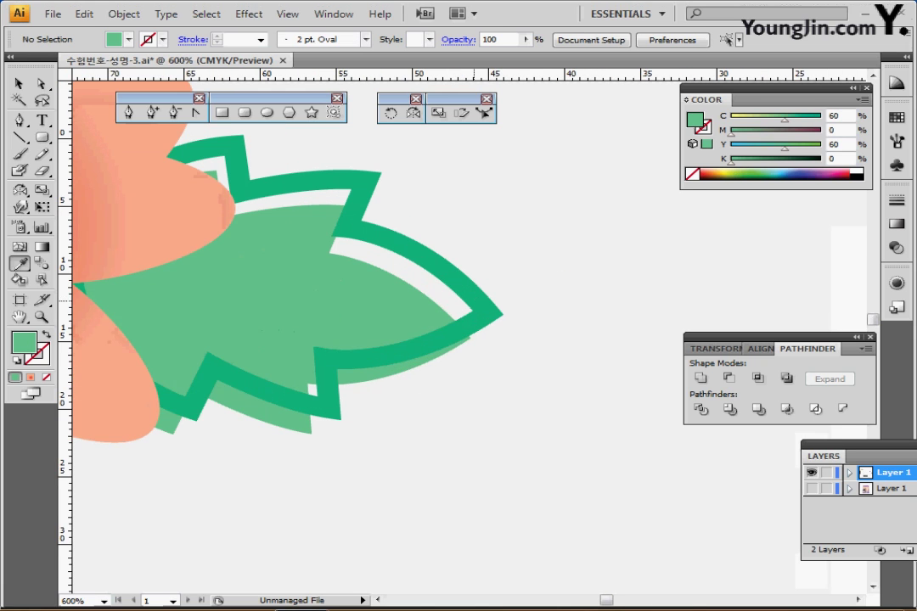
{"action": "left_click", "coordinate": [470, 301], "text": "ctrl"}
{"action": "key", "text": "ctrl+minus"}
{"action": "key", "text": "ctrl+minus"}
{"action": "key", "text": "ctrl+minus"}
{"action": "key", "text": "ctrl+minus"}
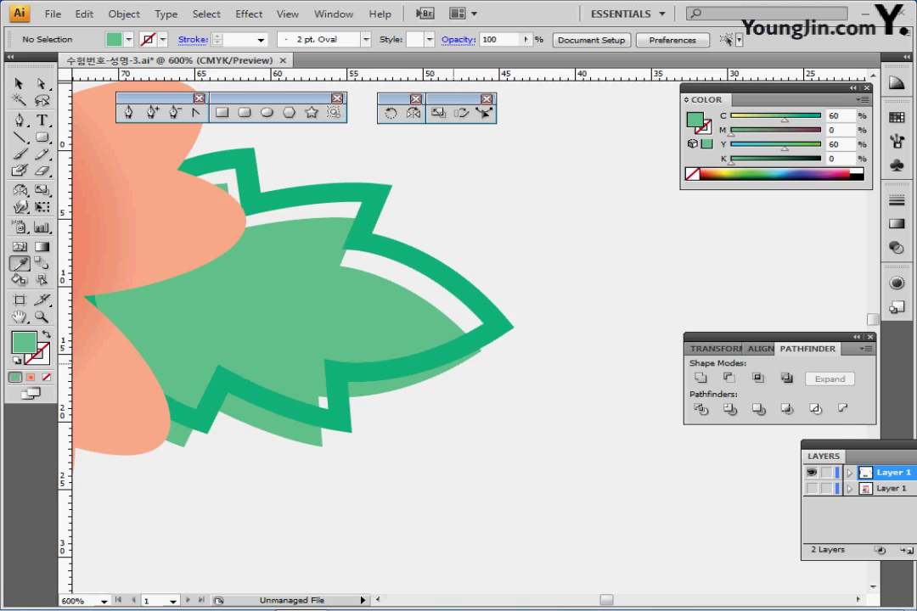
{"action": "left_click_drag", "start_coordinate": [493, 350], "coordinate": [466, 344]}
{"action": "left_click_drag", "start_coordinate": [491, 310], "coordinate": [474, 304]}
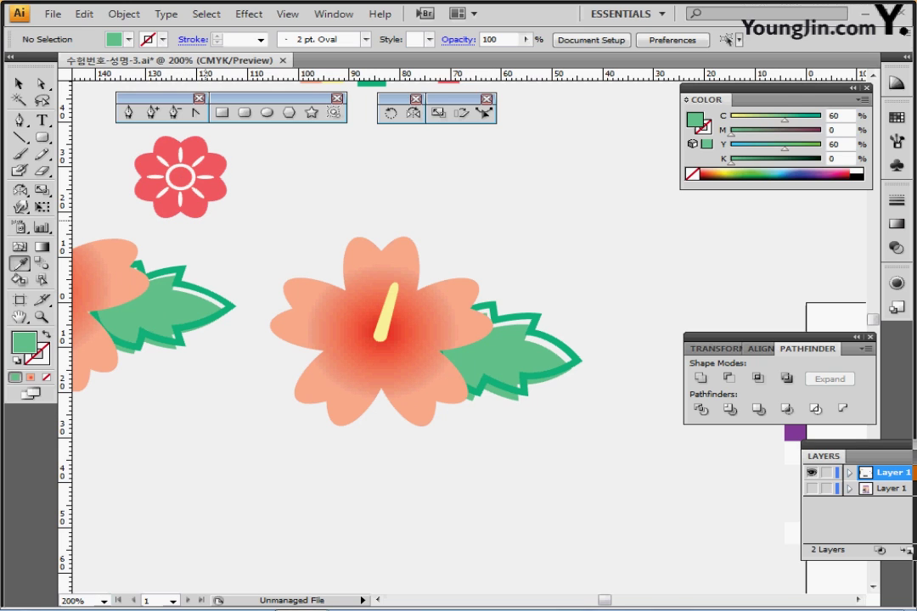
- Sample the red blossom's colour and draw a circle about 18 mm across above the new leaf
{"action": "left_click", "coordinate": [194, 212], "text": "ctrl"}
{"action": "left_click", "coordinate": [276, 169], "text": "ctrl"}
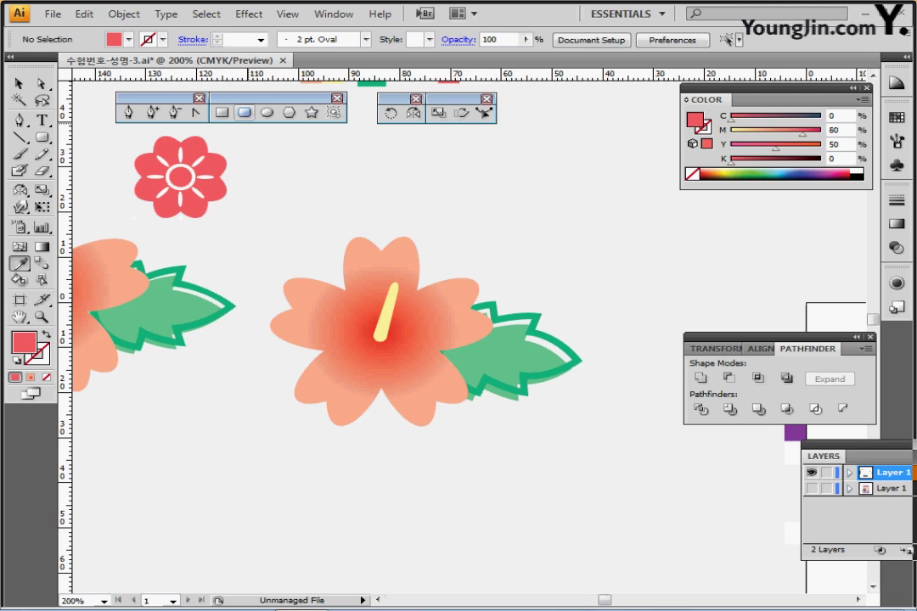
{"action": "left_click", "coordinate": [267, 112]}
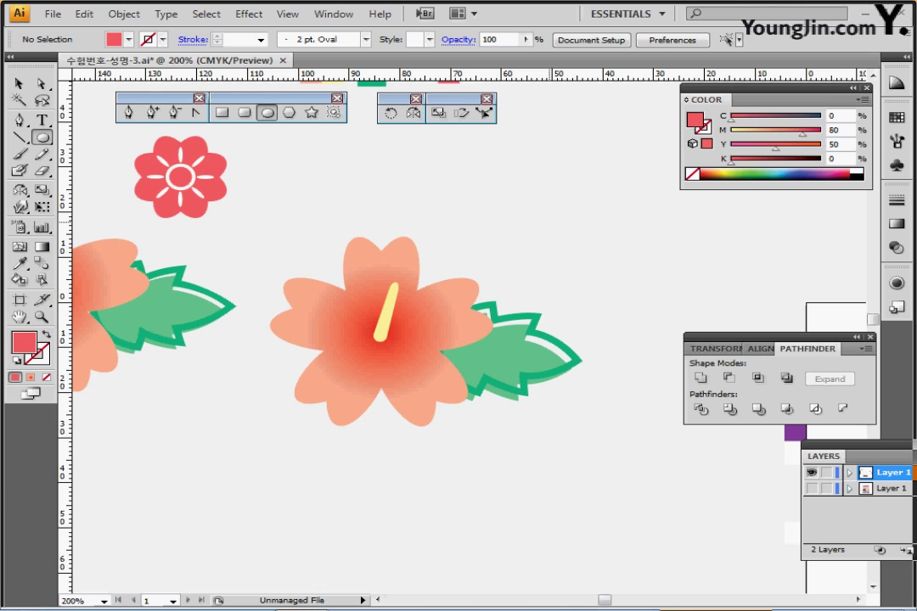
{"action": "left_click_drag", "start_coordinate": [535, 206], "coordinate": [496, 219]}
- Add anchor points midway between the existing ones on the red circle
{"action": "left_click", "coordinate": [124, 14]}
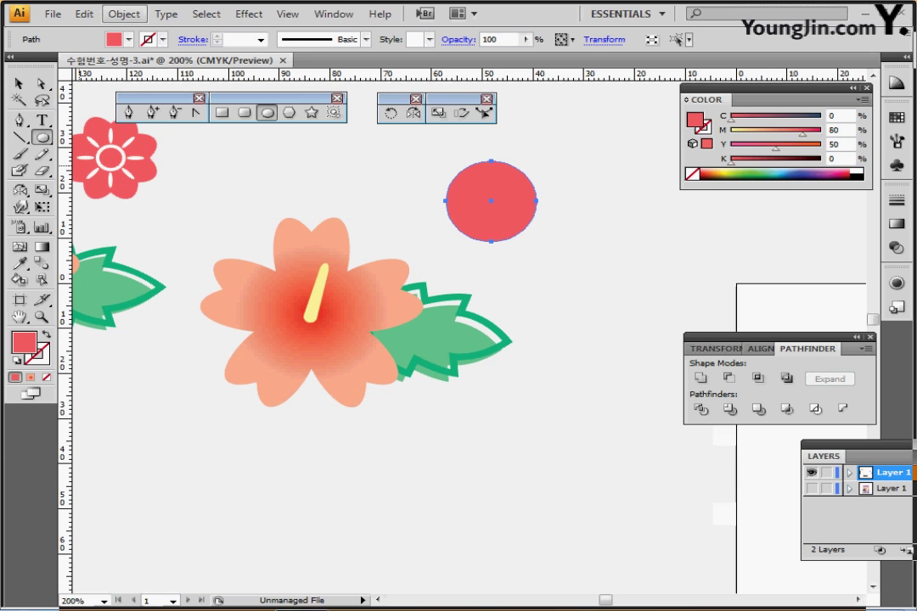
{"action": "mouse_move", "coordinate": [212, 321]}
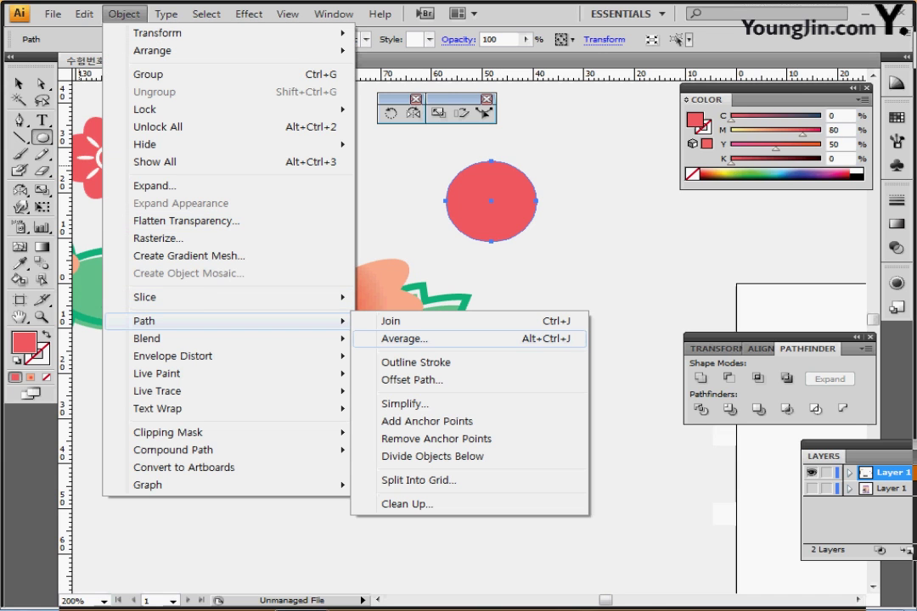
{"action": "left_click", "coordinate": [426, 422]}
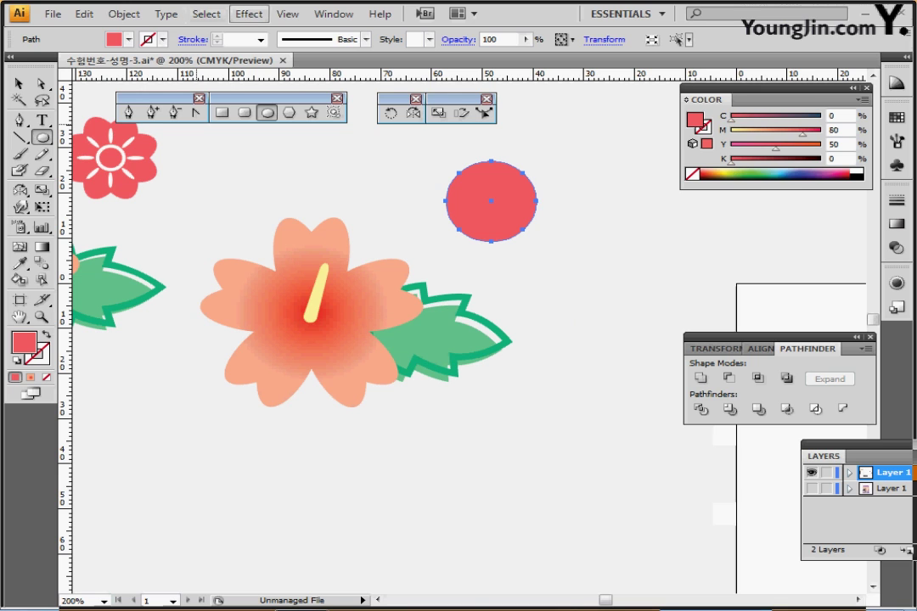
- Apply a 15% Pucker & Bloat effect to the red circle and expand its appearance into an eight-lobed blossom
{"action": "left_click", "coordinate": [249, 13]}
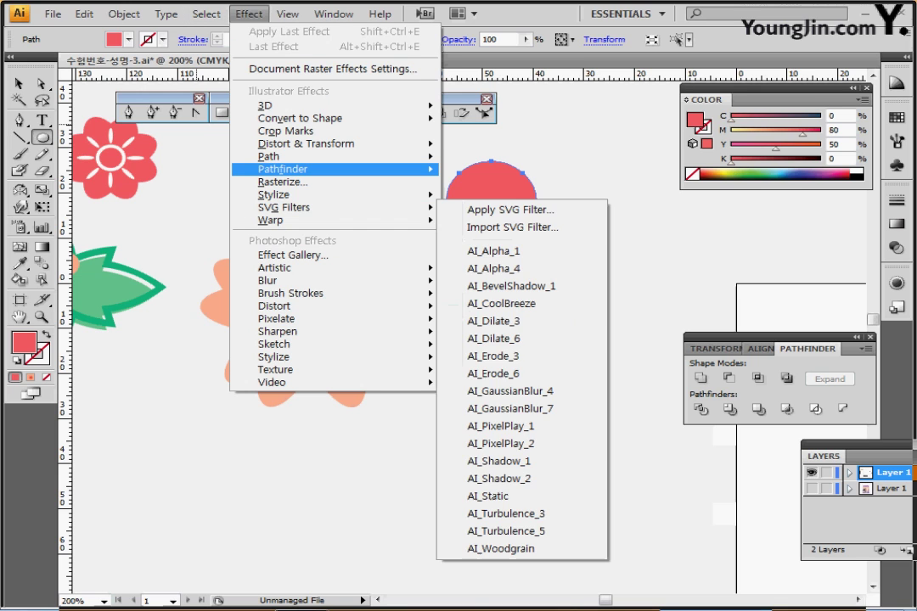
{"action": "mouse_move", "coordinate": [306, 143]}
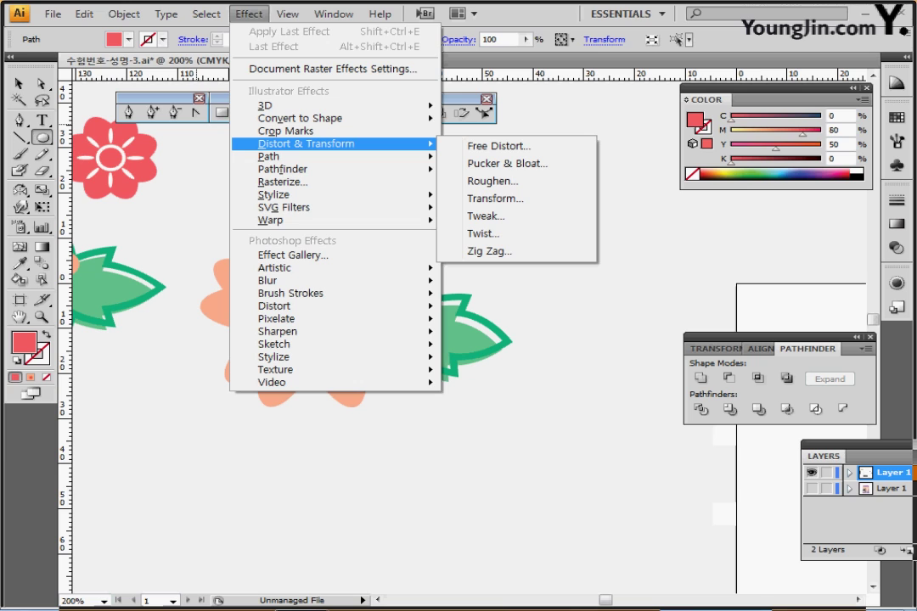
{"action": "left_click", "coordinate": [507, 163]}
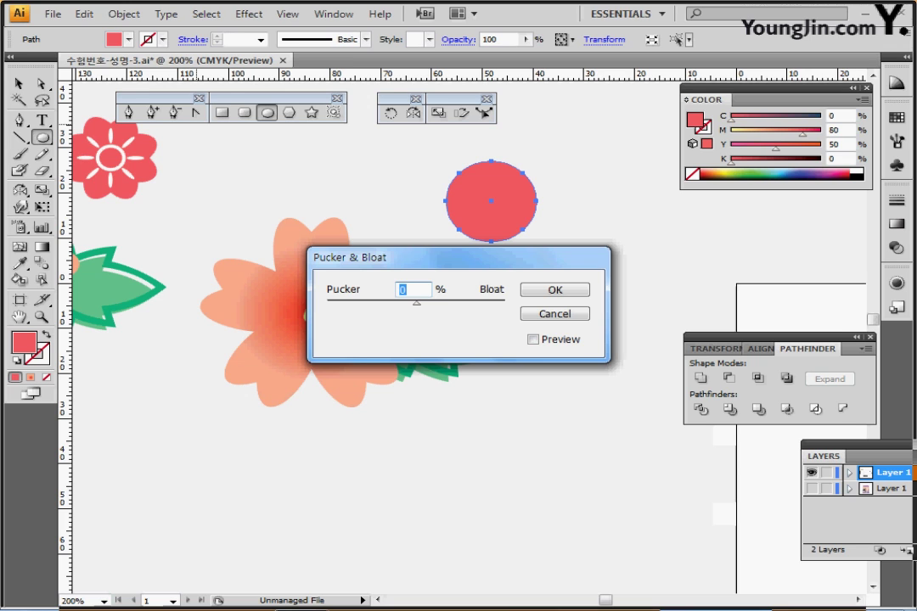
{"action": "left_click_drag", "start_coordinate": [467, 257], "coordinate": [472, 359]}
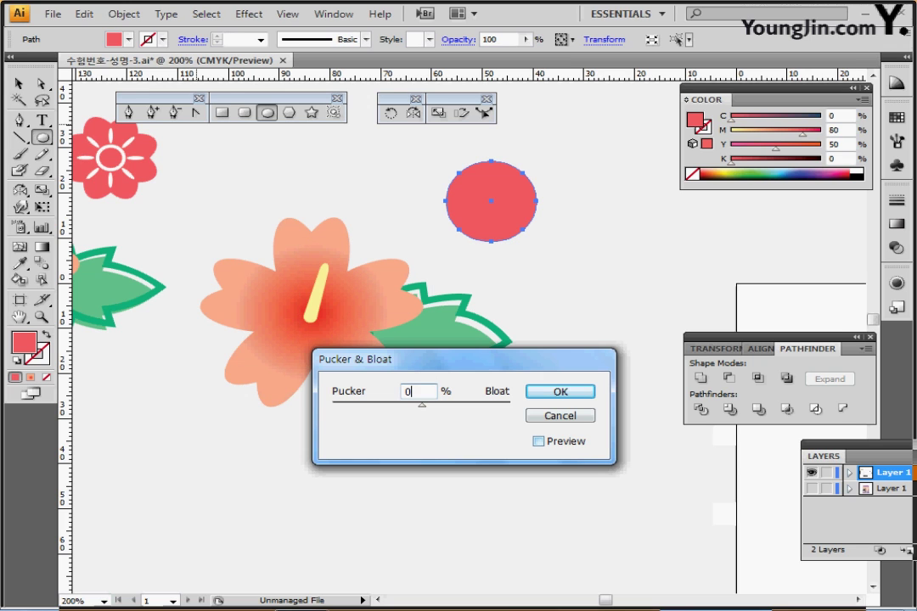
{"action": "left_click", "coordinate": [538, 442]}
{"action": "type", "text": "15"}
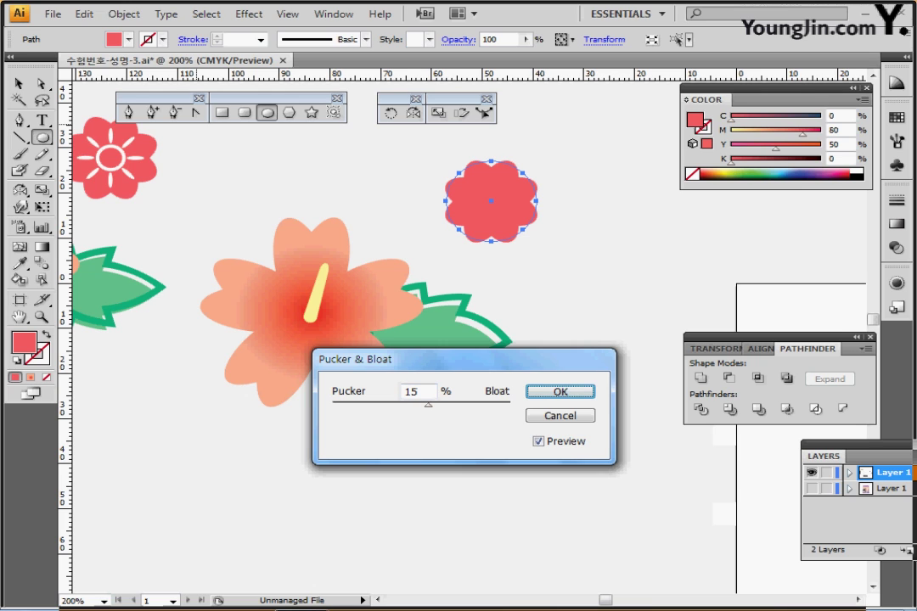
{"action": "key", "text": "Return"}
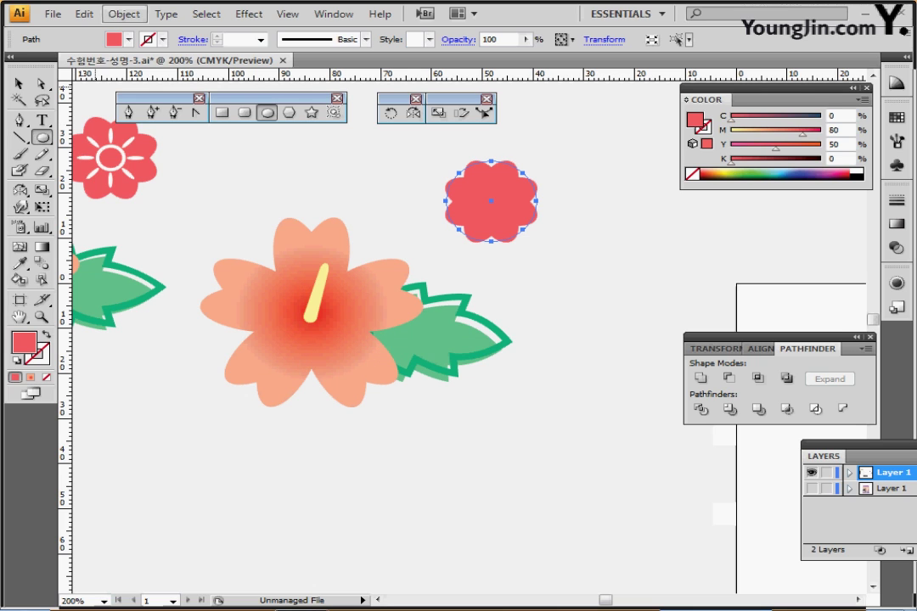
{"action": "left_click", "coordinate": [124, 13]}
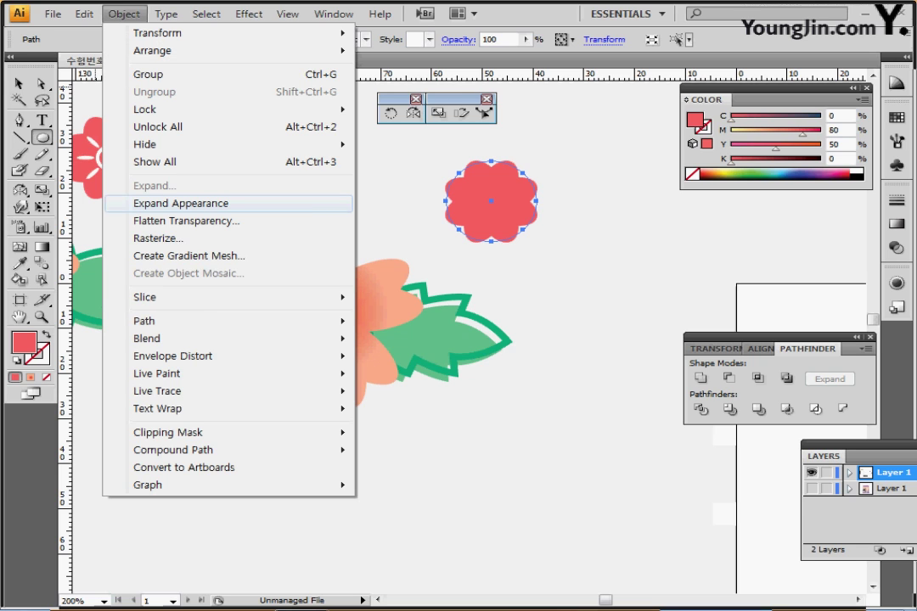
{"action": "left_click", "coordinate": [181, 204]}
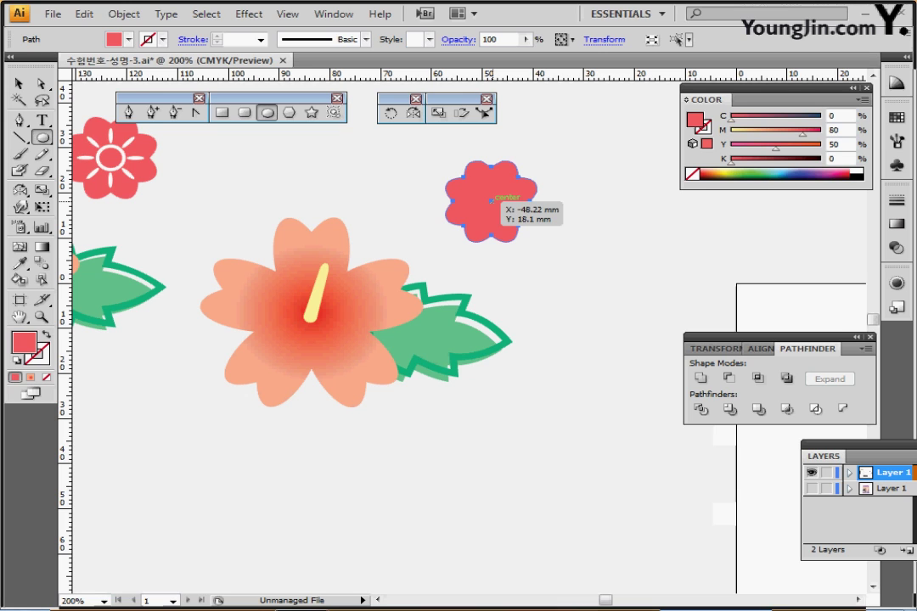
- Draw a circle about 6 mm across from the blossom's centre and copy the sample ring's white 2 pt stroke without fill
{"action": "left_click_drag", "start_coordinate": [492, 201], "coordinate": [505, 209]}
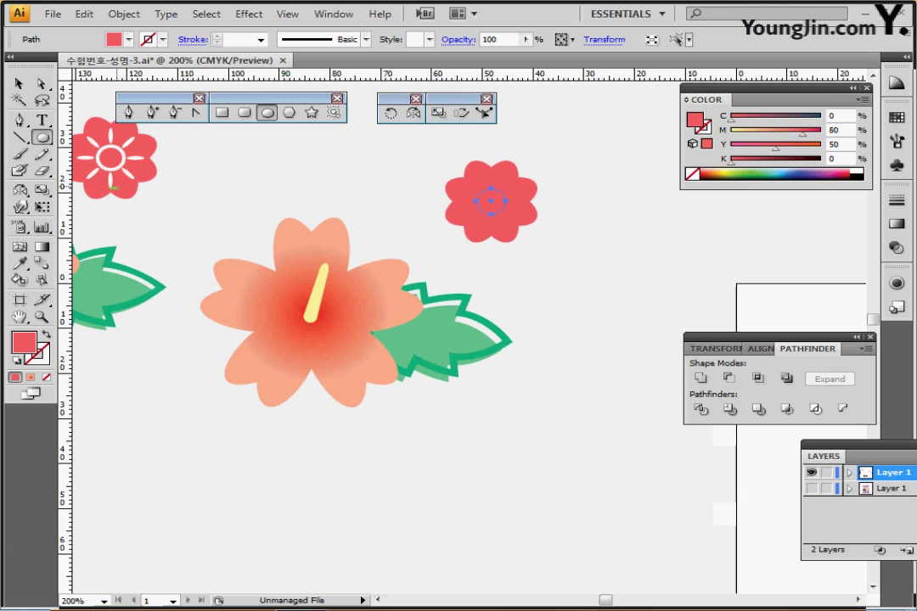
{"action": "key", "text": "i"}
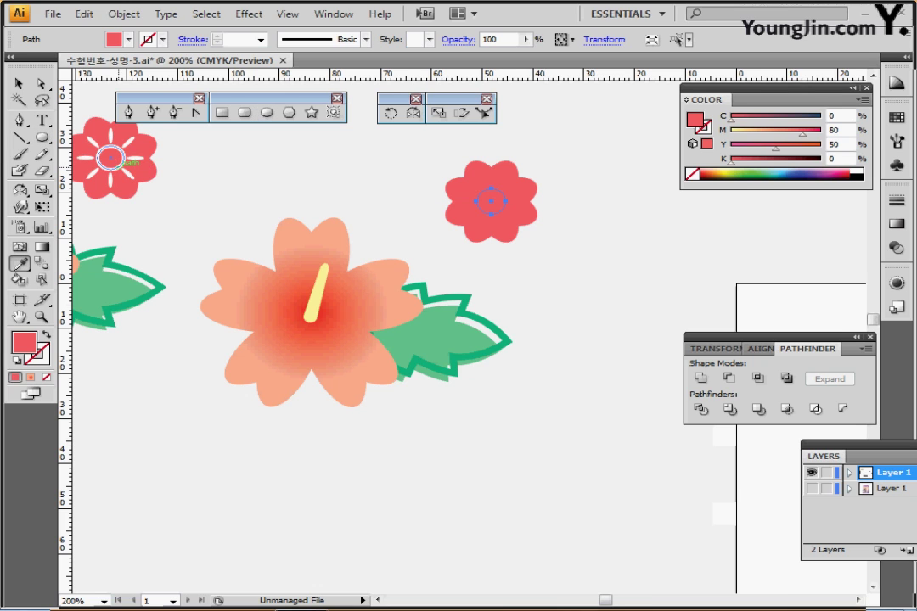
{"action": "left_click", "coordinate": [110, 159]}
{"action": "left_click", "coordinate": [109, 158]}
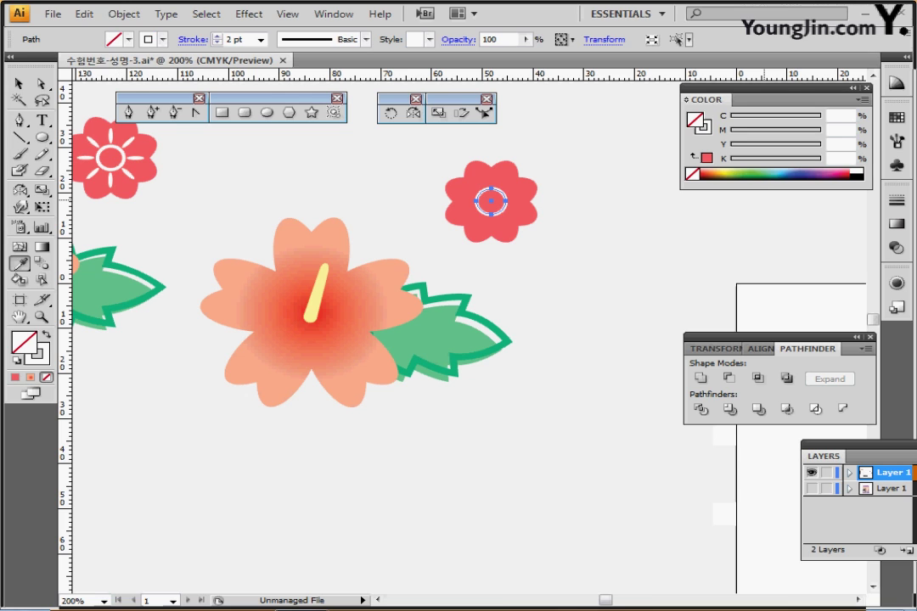
{"action": "left_click", "coordinate": [896, 200]}
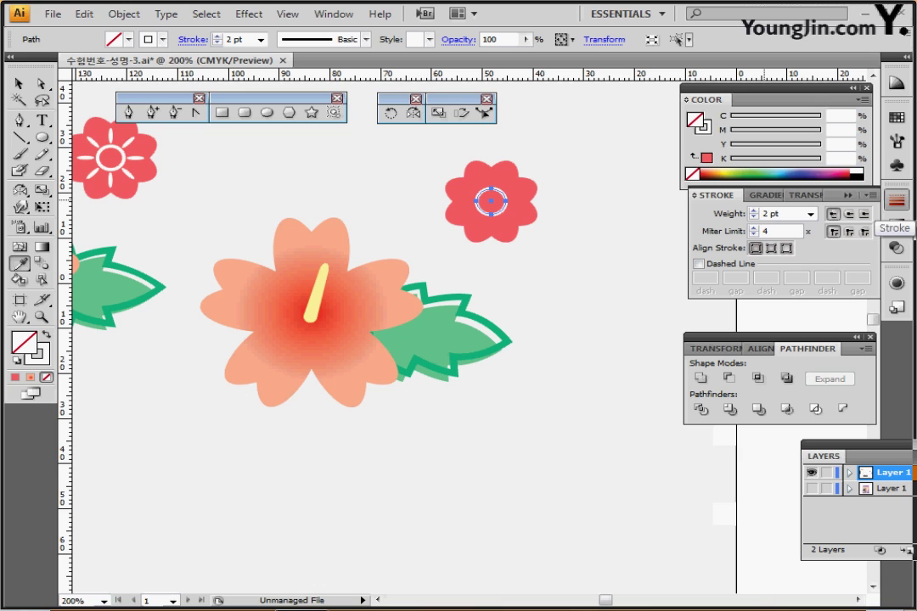
- Draw a narrow ellipse about 3 mm tall above the blossom's ring and make it solid white without a stroke
{"action": "left_click", "coordinate": [896, 200]}
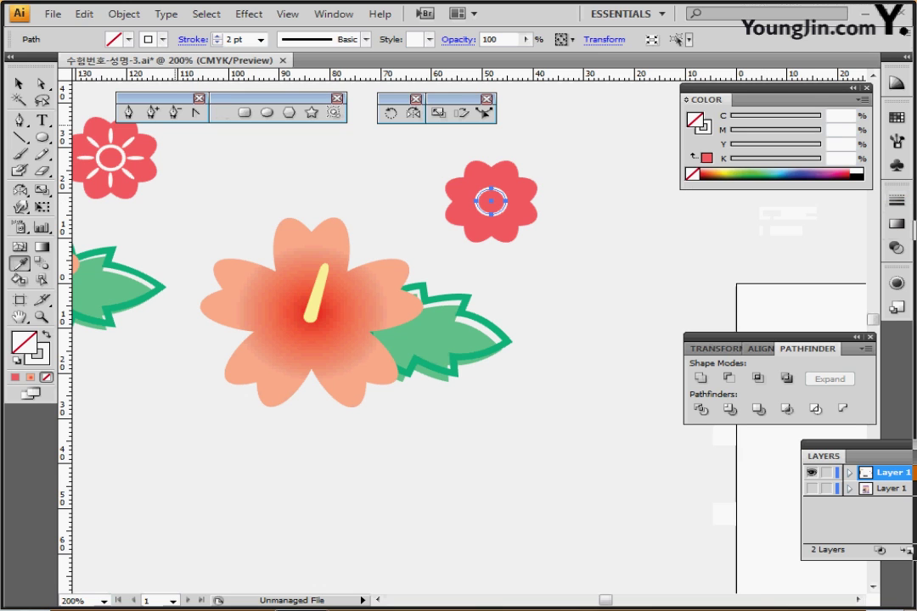
{"action": "left_click", "coordinate": [266, 112]}
{"action": "key", "text": "ctrl+plus"}
{"action": "key", "text": "ctrl+plus"}
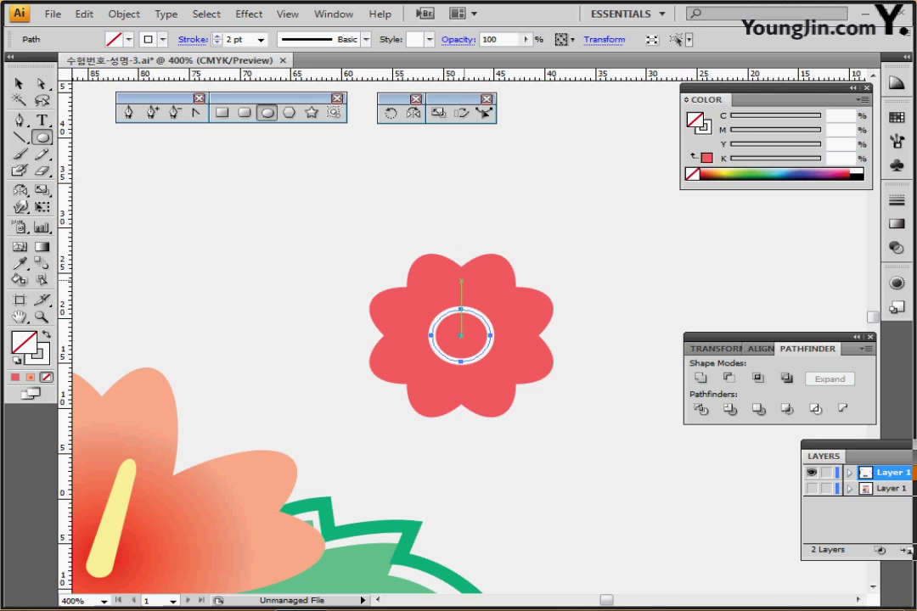
{"action": "mouse_move", "coordinate": [461, 283]}
{"action": "left_mouse_down"}
{"action": "mouse_move", "coordinate": [461, 297]}
{"action": "mouse_move", "coordinate": [461, 289]}
{"action": "mouse_move", "coordinate": [475, 297]}
{"action": "mouse_move", "coordinate": [465, 296]}
{"action": "left_mouse_up"}
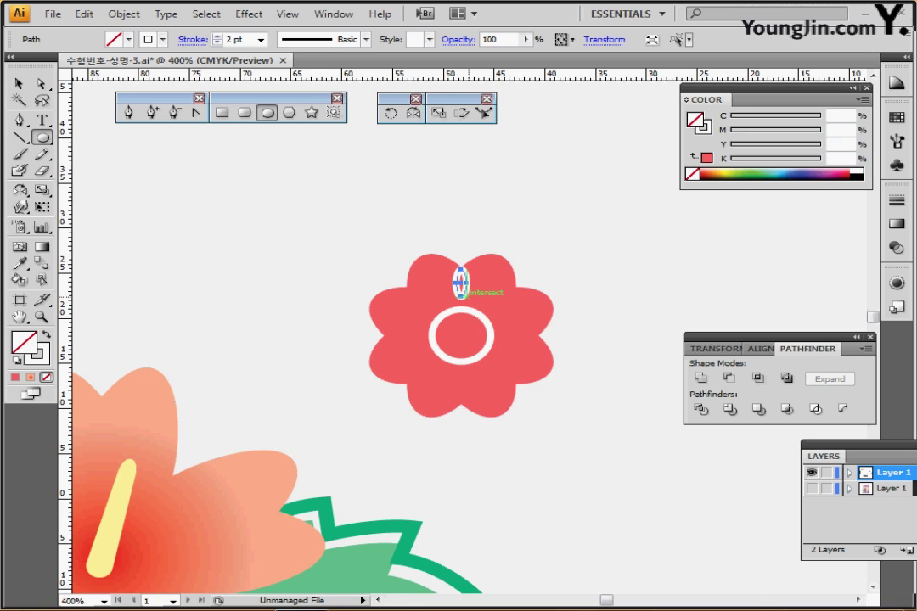
{"action": "key", "text": "shift+x"}
{"action": "key", "text": "ctrl"}
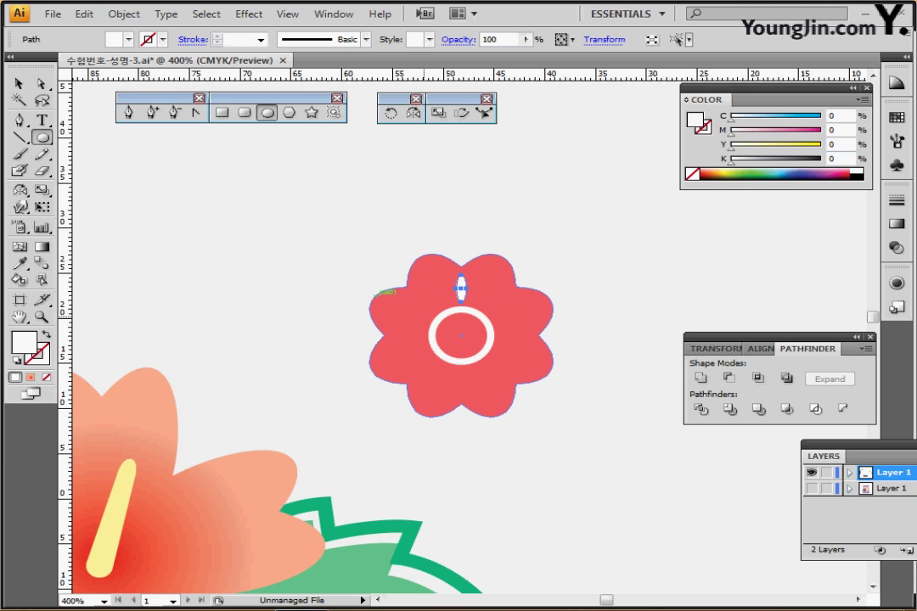
- Adjust the white ellipse's height so it fits between the ring and the notch in the blossom's upper edge
{"action": "left_click_drag", "start_coordinate": [426, 317], "coordinate": [393, 227]}
{"action": "key", "text": "ctrl"}
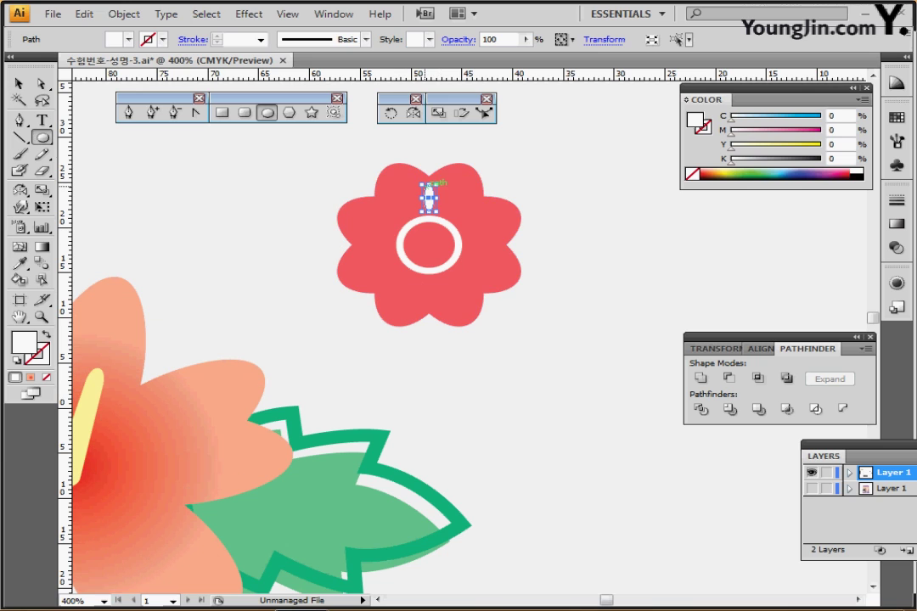
{"action": "left_click_drag", "start_coordinate": [429, 184], "coordinate": [429, 176]}
{"action": "left_click", "coordinate": [548, 179], "text": "ctrl"}
{"action": "left_click", "coordinate": [430, 198], "text": "ctrl"}
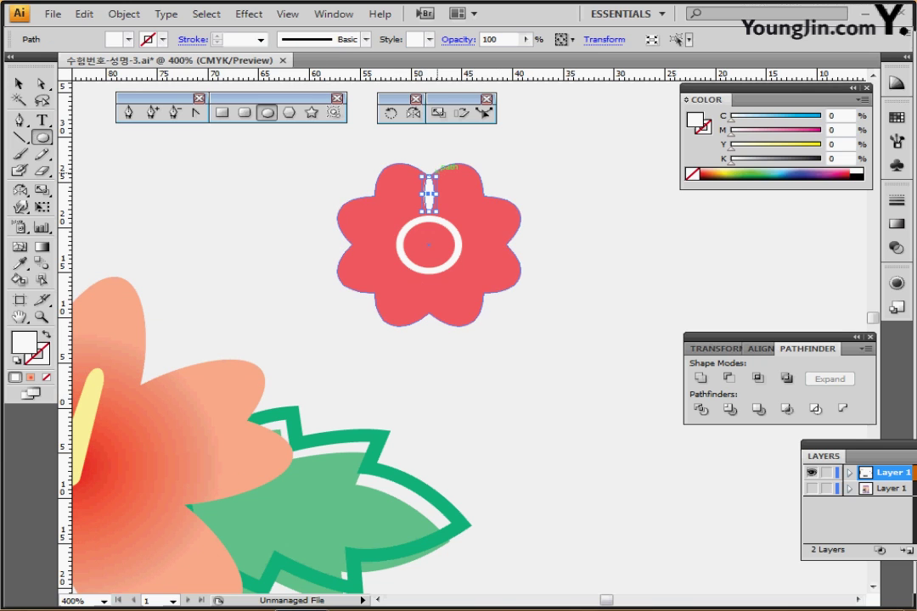
{"action": "left_click_drag", "start_coordinate": [429, 176], "coordinate": [429, 181]}
{"action": "left_click", "coordinate": [535, 163], "text": "ctrl"}
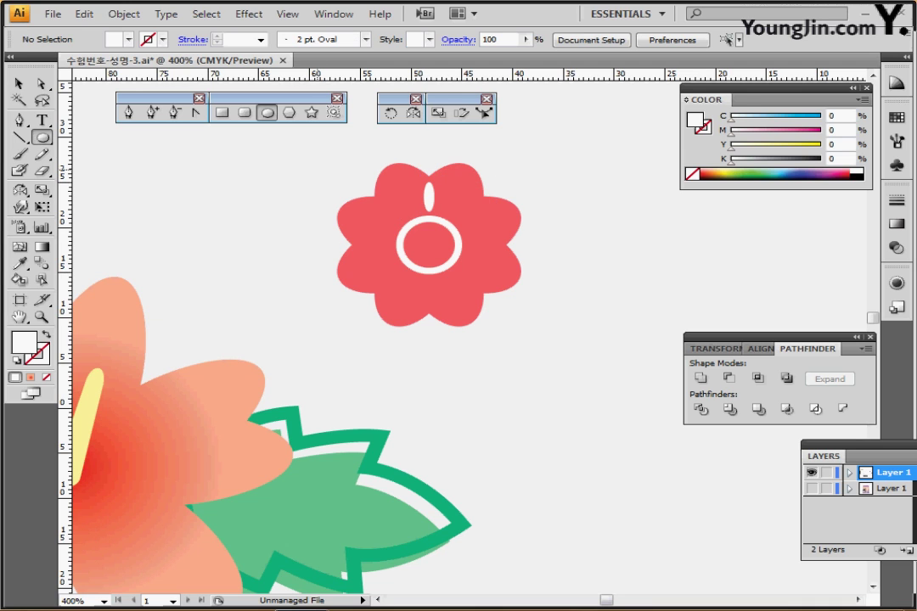
- Align the red blossom, its ring and the white ellipse to a common horizontal centre
{"action": "left_click_drag", "start_coordinate": [317, 169], "coordinate": [531, 365]}
{"action": "key", "text": "v"}
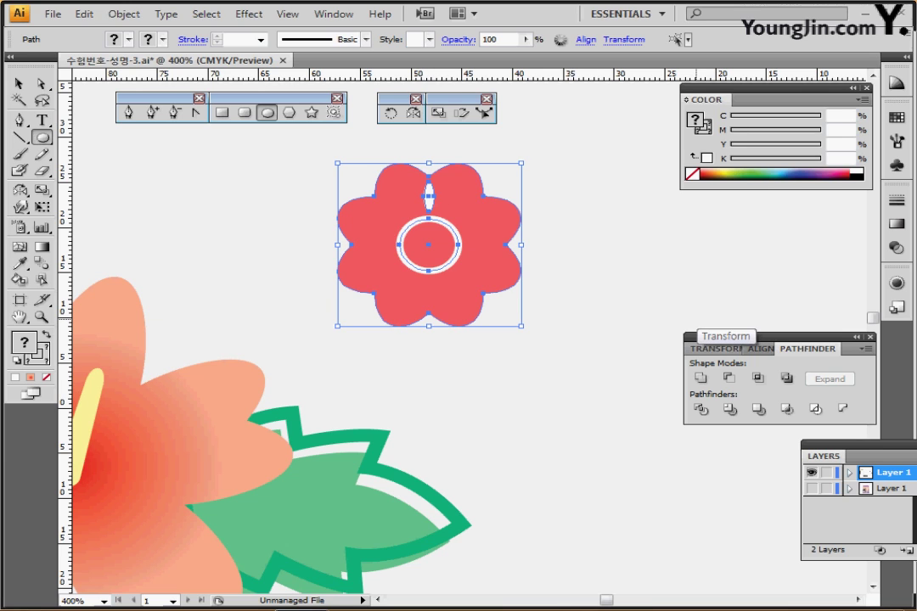
{"action": "left_click", "coordinate": [761, 348]}
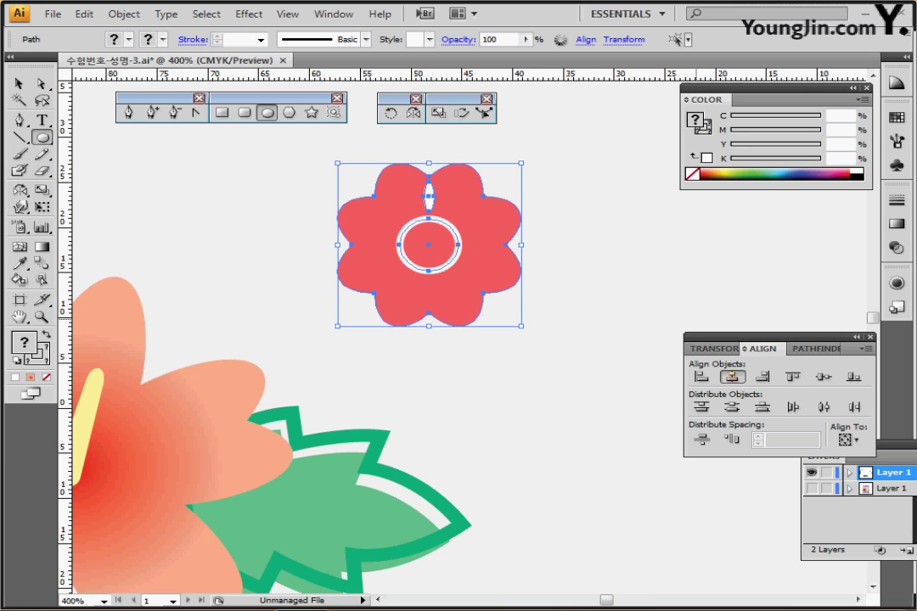
{"action": "left_click", "coordinate": [586, 284], "text": "ctrl"}
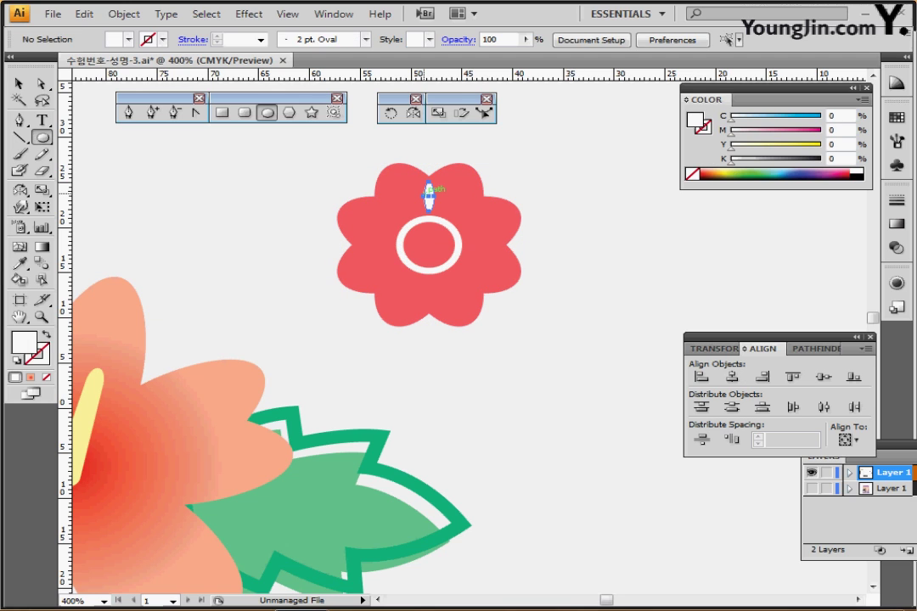
- Rotate a copy of the white ellipse 45° about the blossom's centre and repeat it six times to complete the circle
{"action": "left_click", "coordinate": [425, 195], "text": "ctrl"}
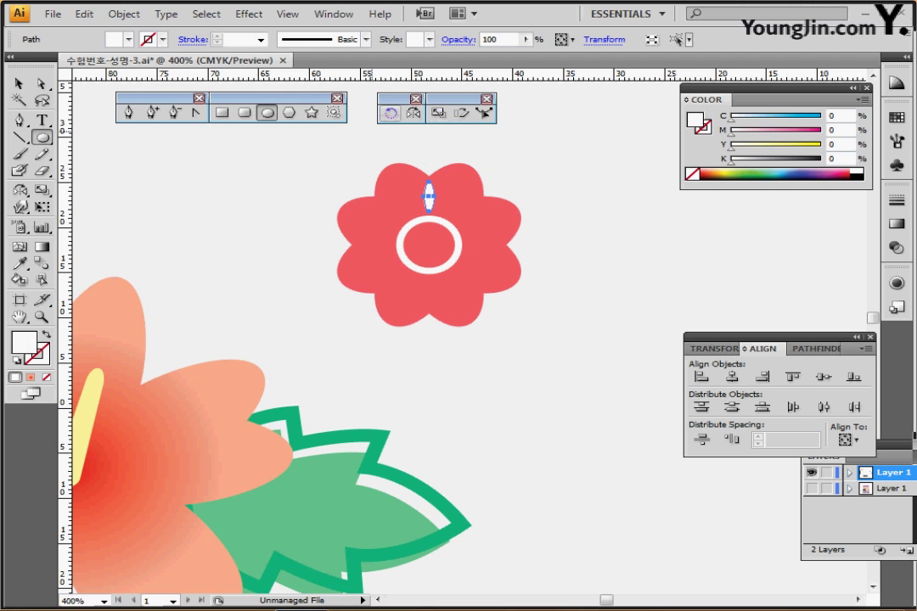
{"action": "key", "text": "r"}
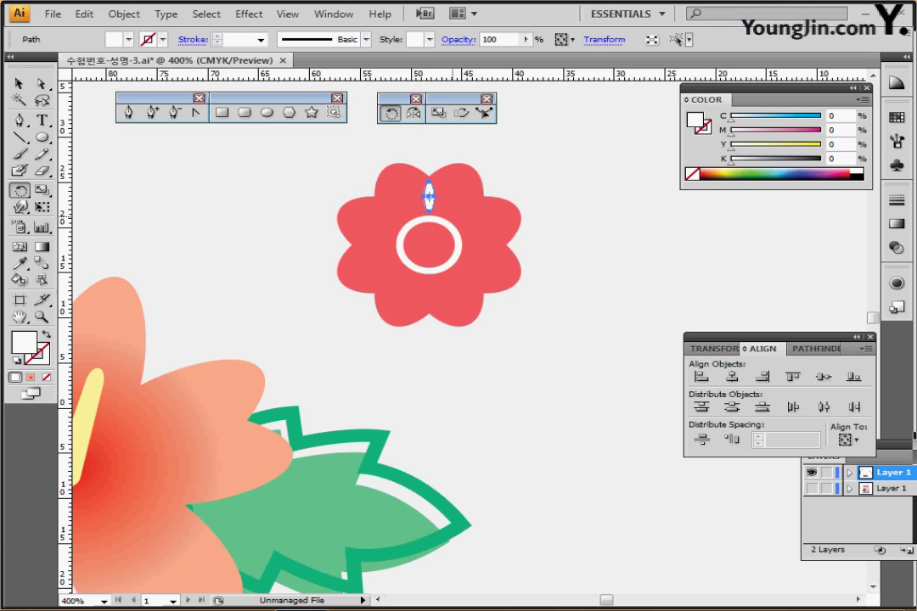
{"action": "left_click", "coordinate": [429, 245], "text": "alt"}
{"action": "left_click", "coordinate": [429, 244], "text": "alt"}
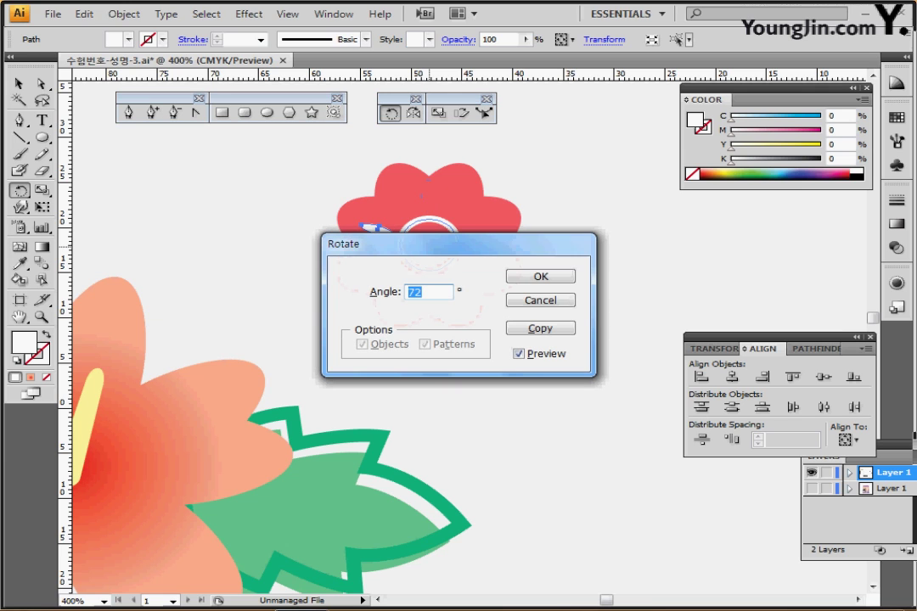
{"action": "type", "text": "45"}
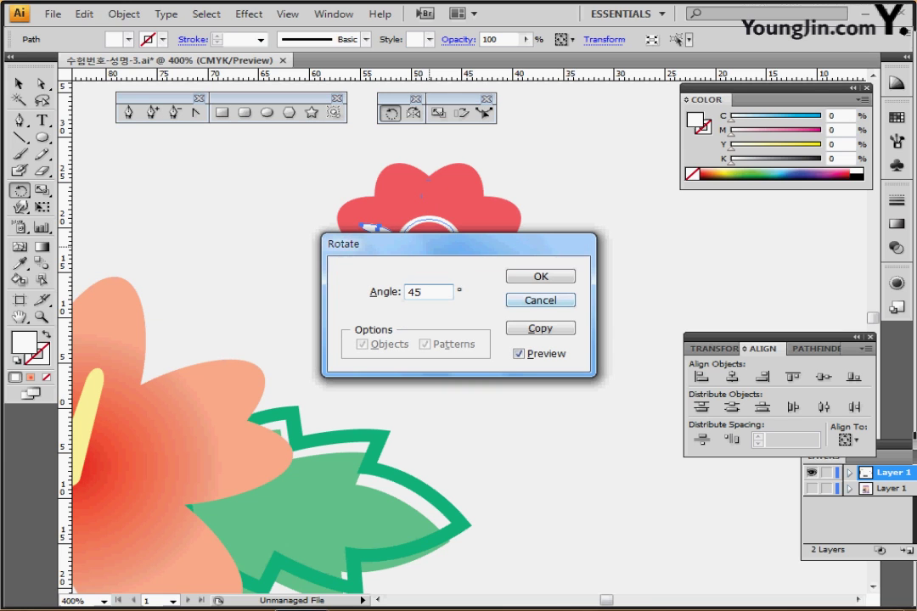
{"action": "left_click", "coordinate": [540, 329]}
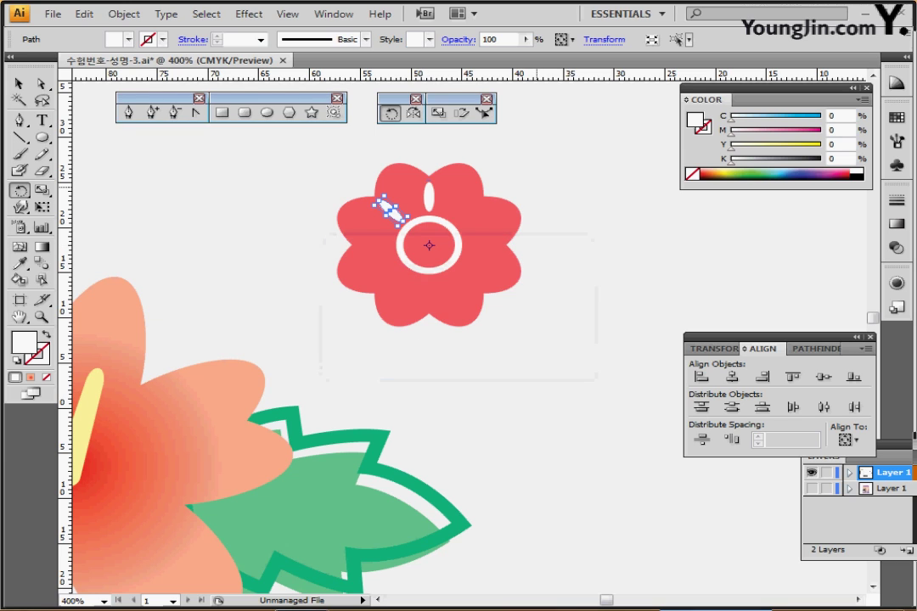
{"action": "key", "text": "ctrl+d"}
{"action": "key", "text": "ctrl+d"}
{"action": "key", "text": "ctrl+d"}
{"action": "key", "text": "ctrl+d"}
{"action": "key", "text": "ctrl+d"}
{"action": "key", "text": "ctrl+d"}
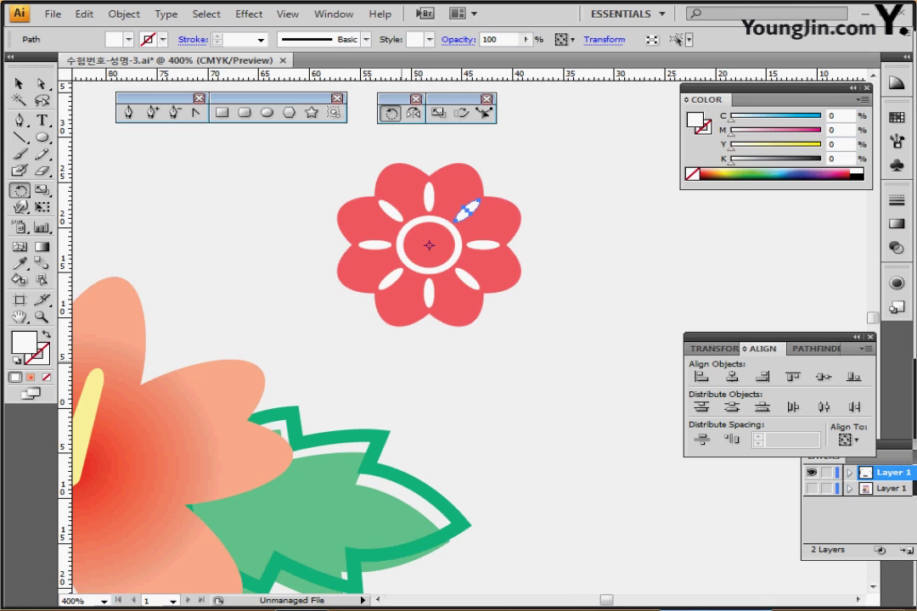
- Select the whole red blossom and shift it slightly left and down above the leaf
{"action": "key", "text": "ctrl+minus"}
{"action": "left_click", "coordinate": [443, 402], "text": "ctrl+alt"}
{"action": "left_click_drag", "start_coordinate": [430, 302], "coordinate": [399, 335]}
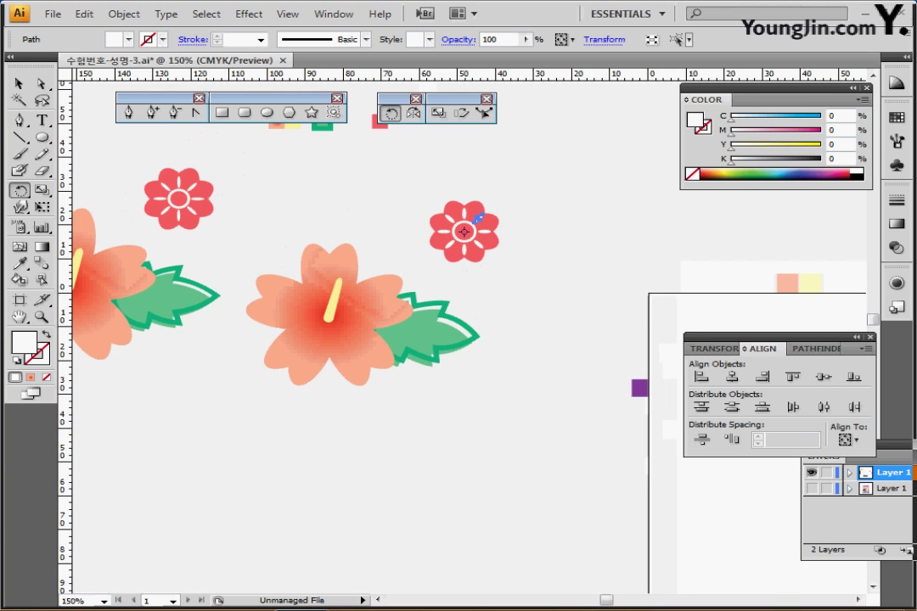
{"action": "left_click", "coordinate": [19, 83]}
{"action": "left_click_drag", "start_coordinate": [419, 169], "coordinate": [542, 276]}
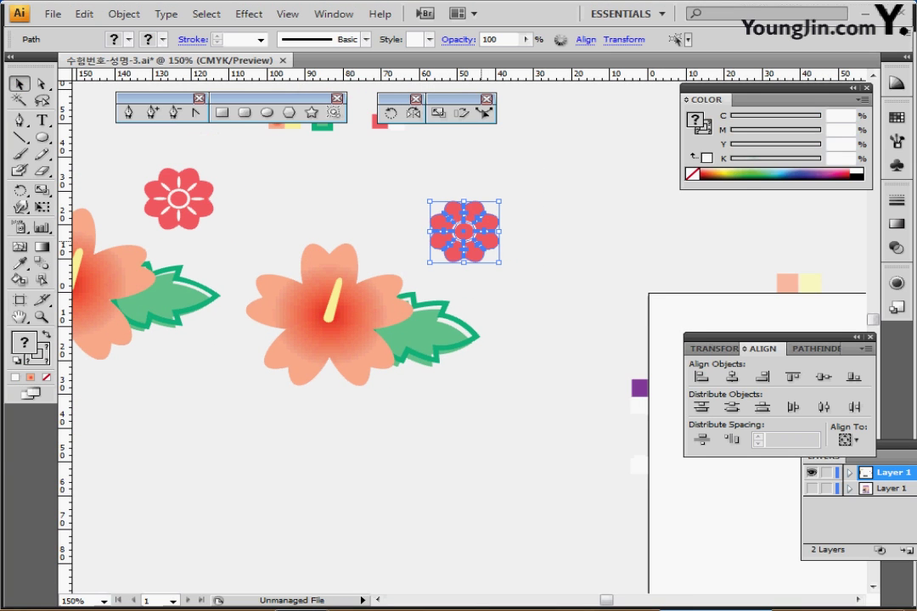
{"action": "left_click_drag", "start_coordinate": [480, 237], "coordinate": [474, 240]}
{"action": "left_click", "coordinate": [540, 258]}
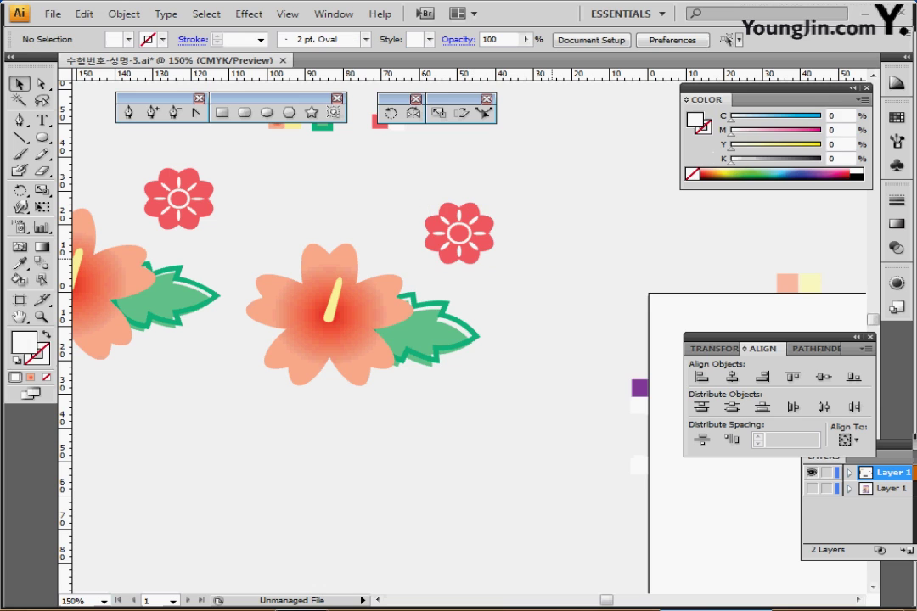
- Save the new hibiscus, leaf and red blossom together as a Graphic symbol named 무궁화
{"action": "left_click_drag", "start_coordinate": [550, 185], "coordinate": [280, 416]}
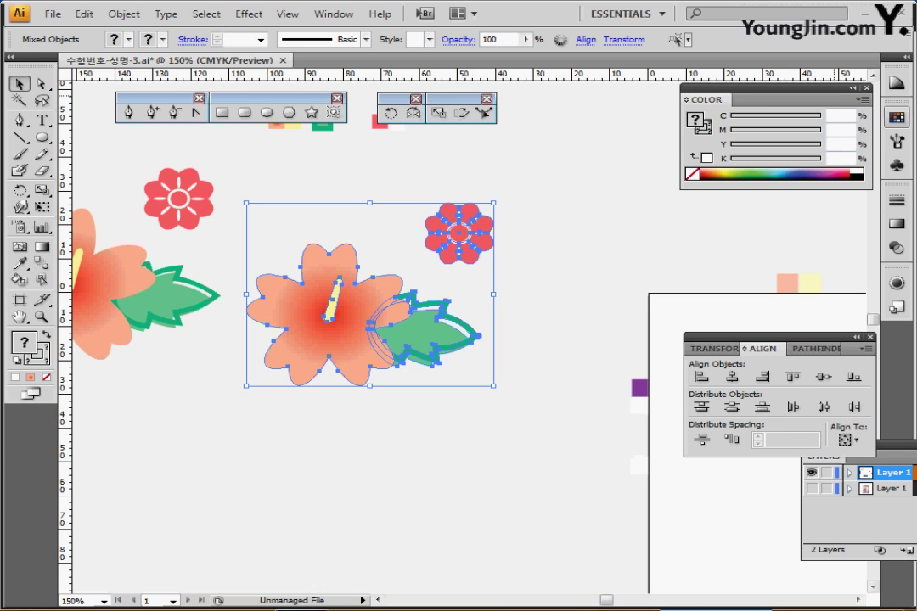
{"action": "left_click", "coordinate": [897, 165]}
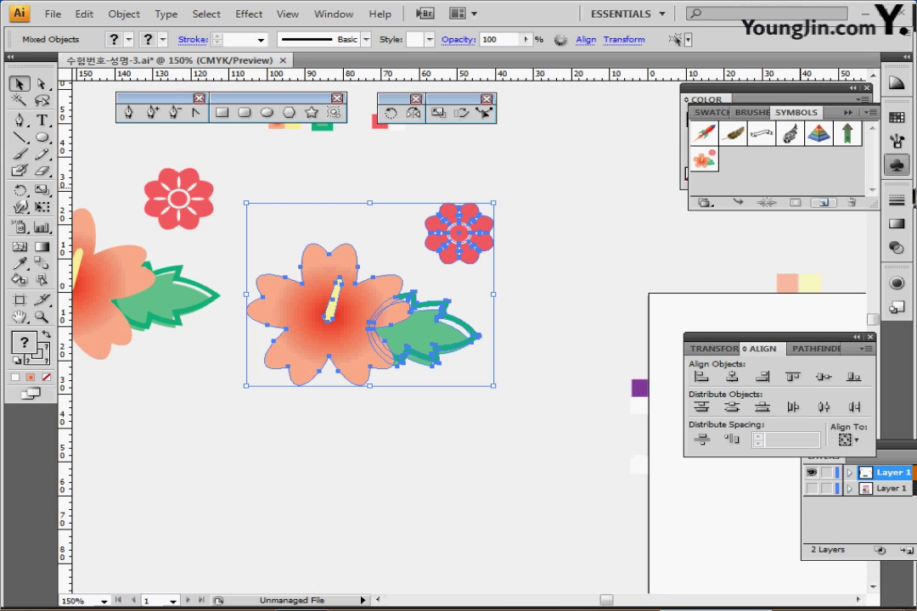
{"action": "left_click", "coordinate": [824, 203]}
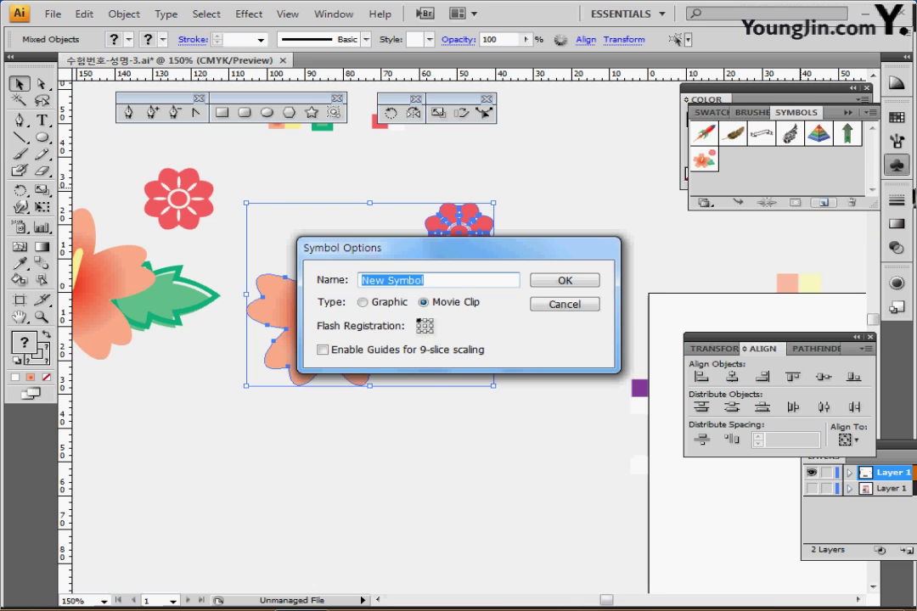
{"action": "left_click", "coordinate": [363, 303]}
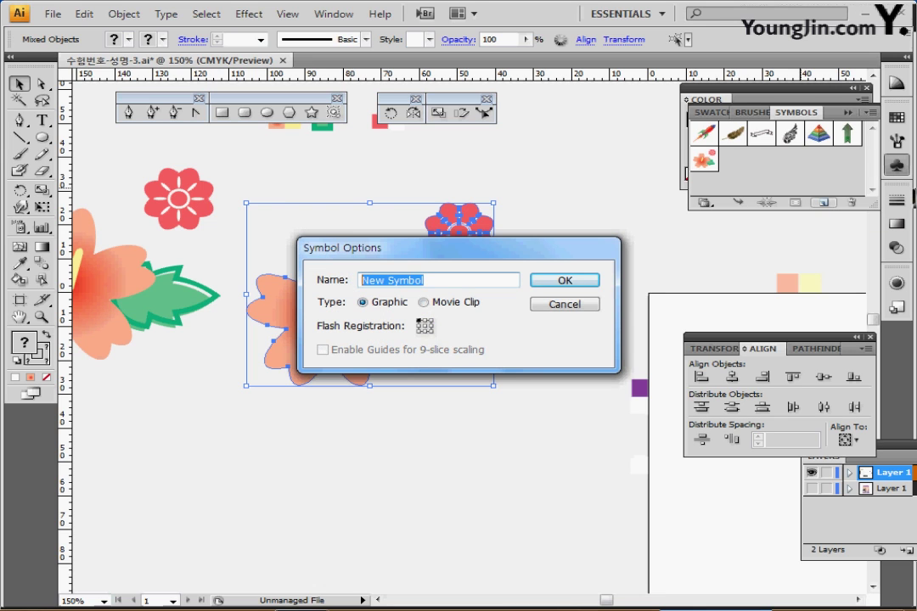
{"action": "type", "text": "무"}
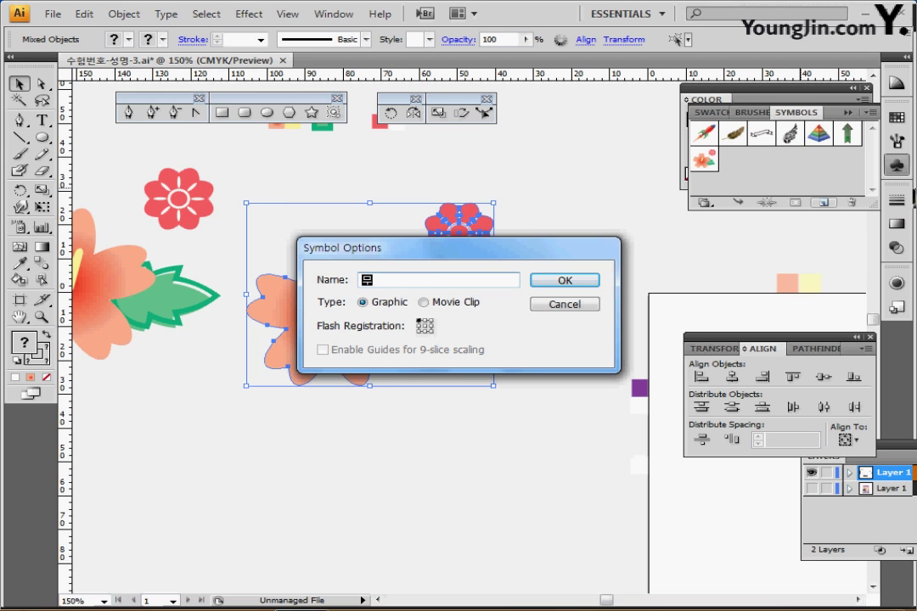
{"action": "type", "text": "궁화"}
{"action": "key", "text": "Return"}
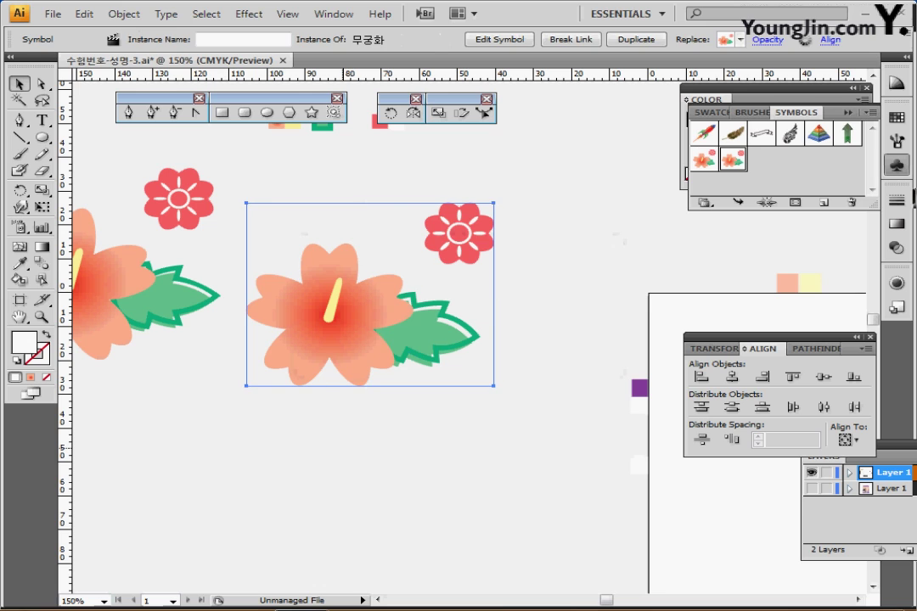
- Delete the sample flower artwork and the new symbol instance from the area beside the artboard
{"action": "left_click", "coordinate": [510, 449]}
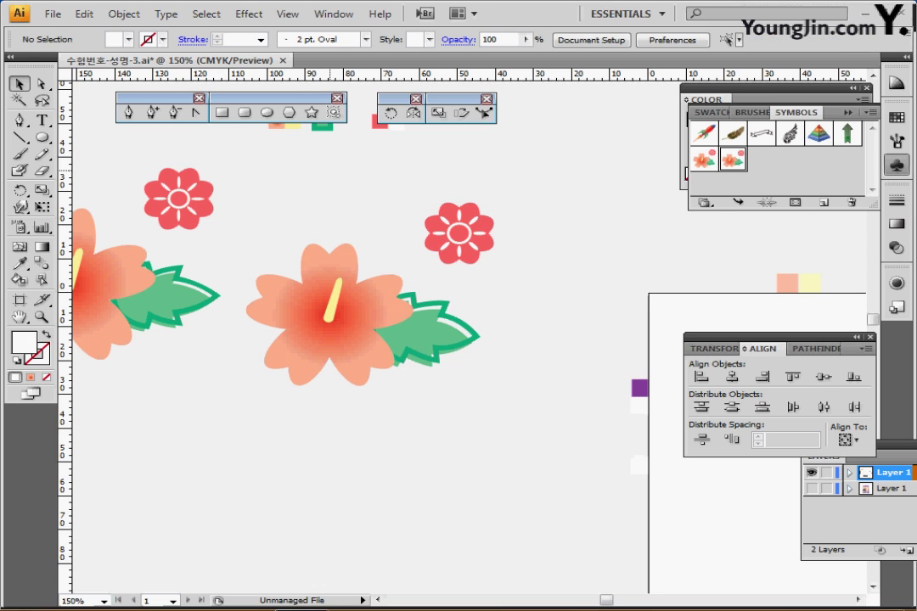
{"action": "left_click_drag", "start_coordinate": [90, 169], "coordinate": [552, 389]}
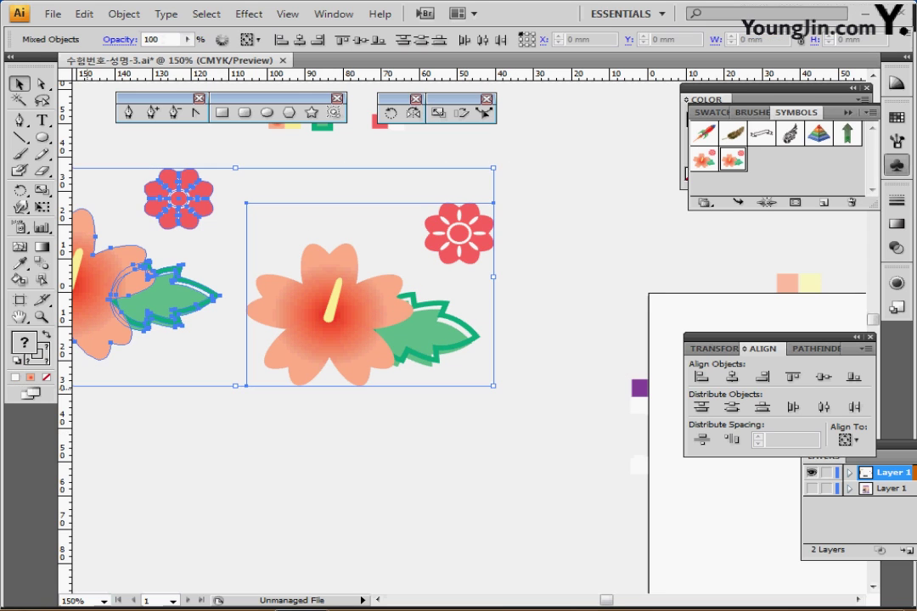
{"action": "key", "text": "Delete"}
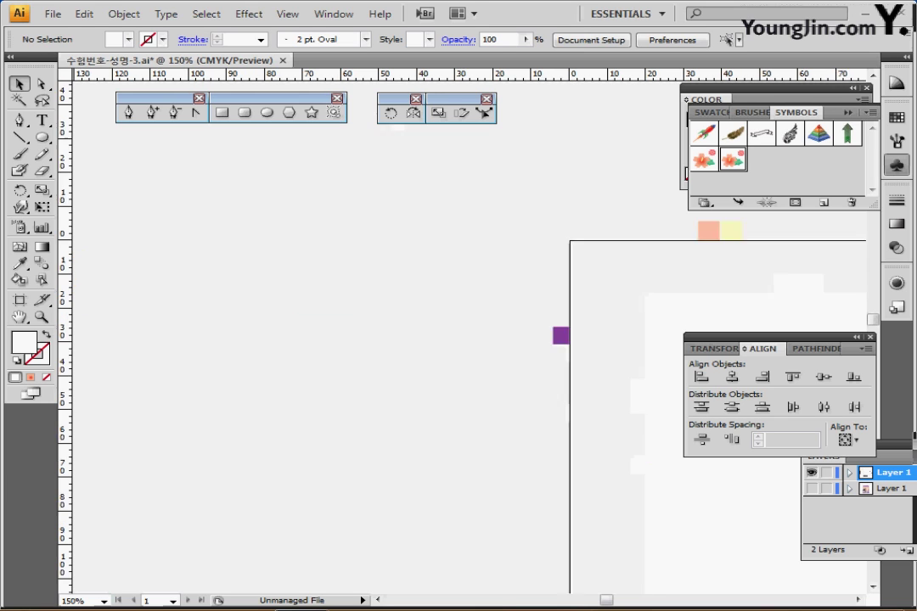
- Draw a 210 × 297 mm rectangle from the artboard's upper-left corner, filled with the colour of the salmon sample square above it
{"action": "left_click_drag", "start_coordinate": [493, 257], "coordinate": [444, 242]}
{"action": "left_click_drag", "start_coordinate": [480, 309], "coordinate": [444, 303]}
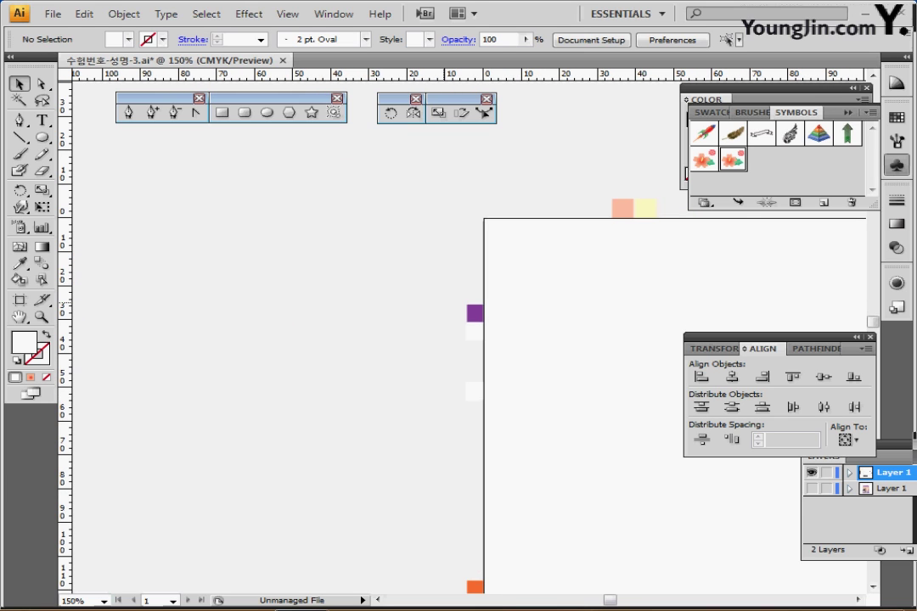
{"action": "left_click_drag", "start_coordinate": [502, 339], "coordinate": [374, 262]}
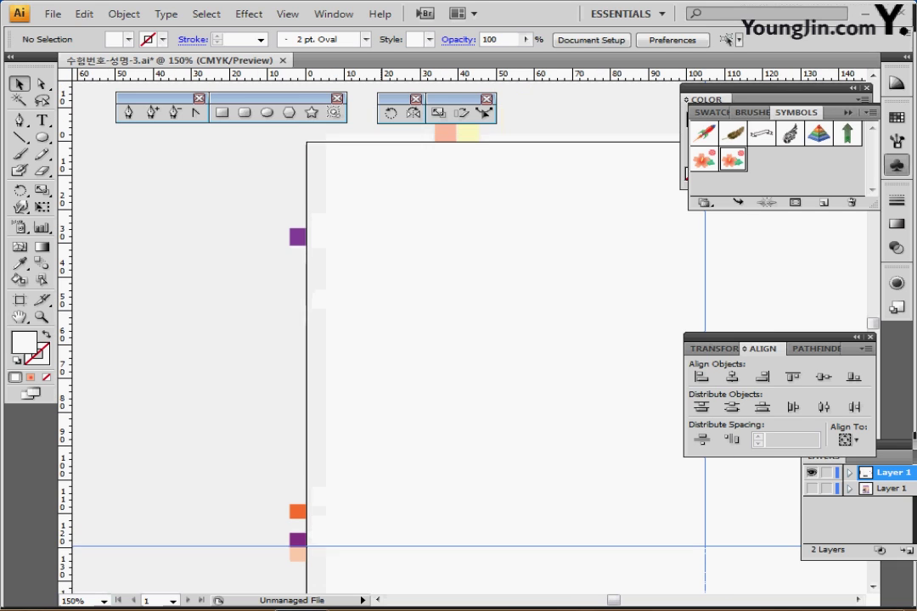
{"action": "scroll", "coordinate": [476, 340], "scroll_direction": "up", "scroll_amount": 1}
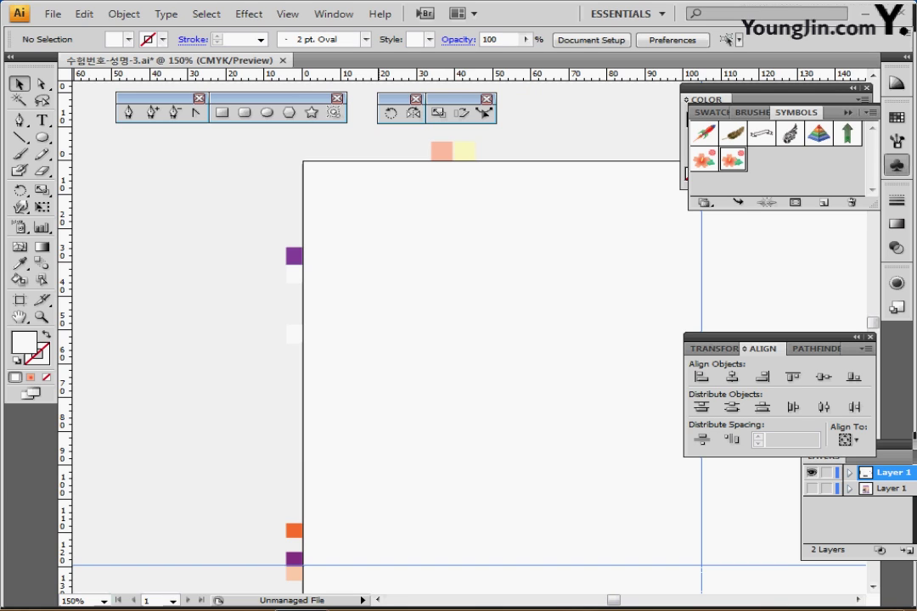
{"action": "left_click_drag", "start_coordinate": [370, 274], "coordinate": [350, 280]}
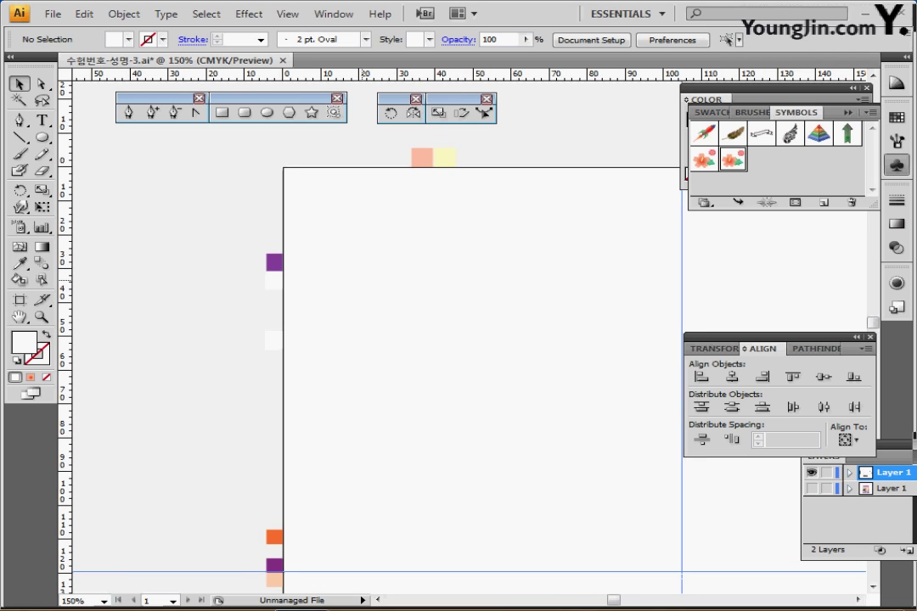
{"action": "left_click", "coordinate": [422, 158]}
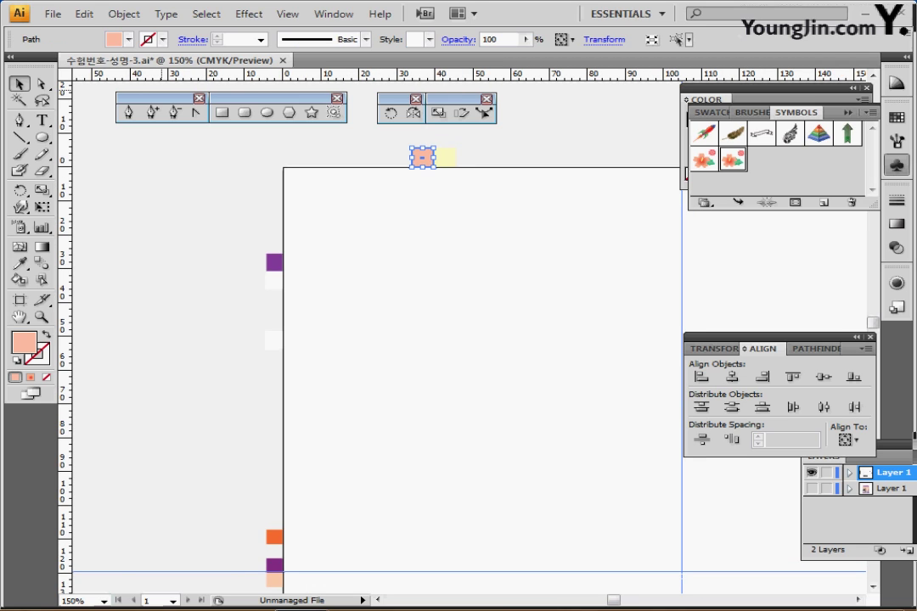
{"action": "left_click", "coordinate": [221, 112]}
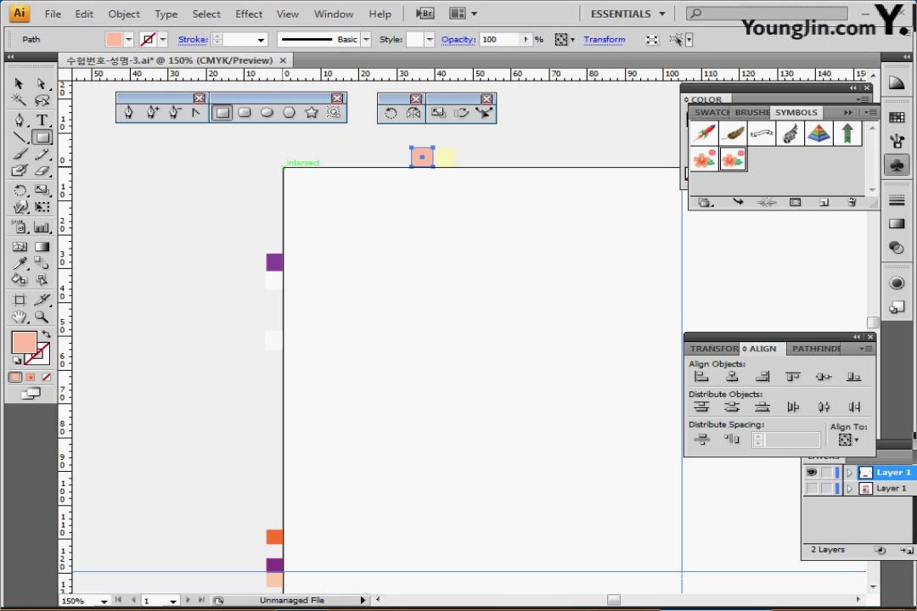
{"action": "left_click", "coordinate": [283, 167]}
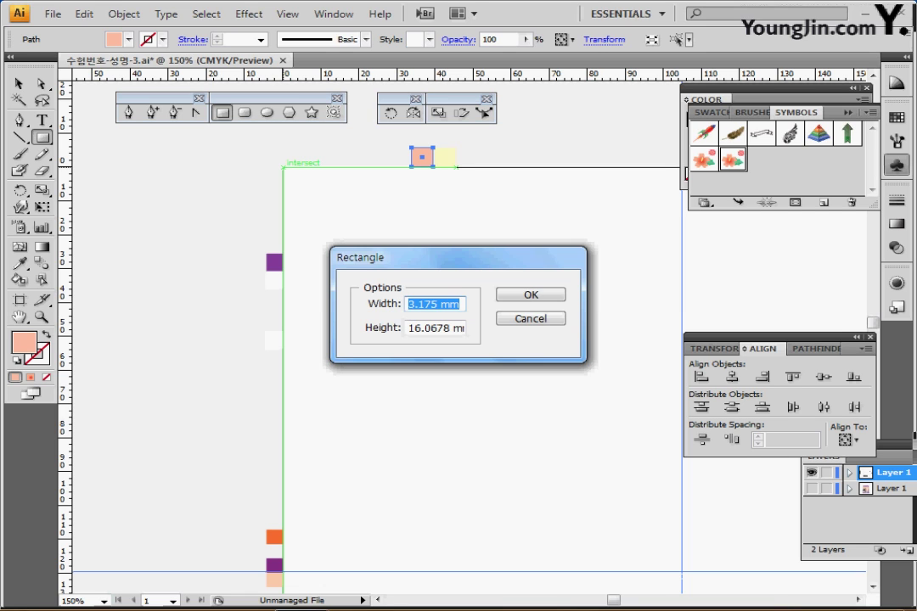
{"action": "type", "text": "210"}
{"action": "key", "text": "Tab"}
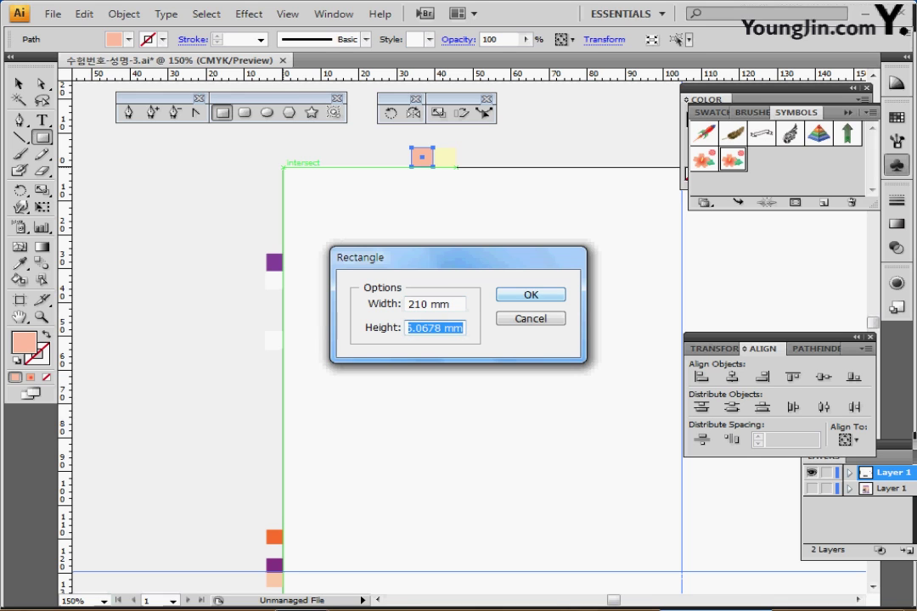
{"action": "type", "text": "297"}
{"action": "key", "text": "Return"}
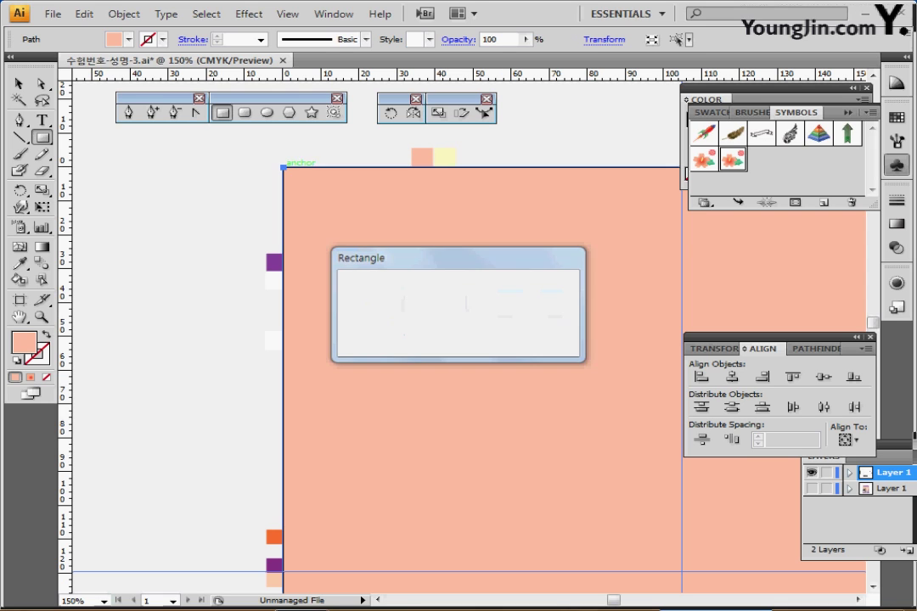
- Add a gradient mesh point to the salmon rectangle where the guides cross and colour it C0 M0 Y30 K0
{"action": "key", "text": "ctrl+minus"}
{"action": "key", "text": "ctrl+minus"}
{"action": "key", "text": "ctrl+minus"}
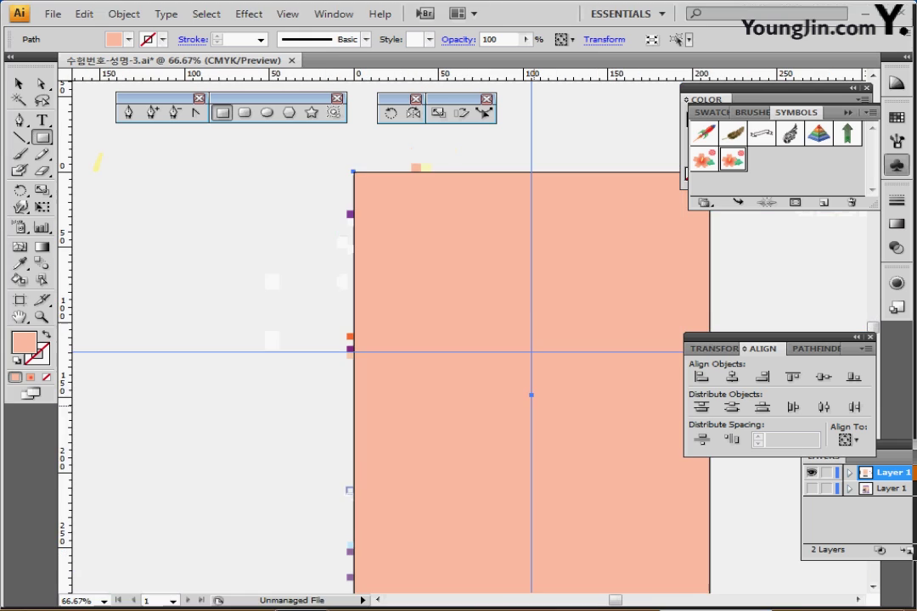
{"action": "left_click_drag", "start_coordinate": [451, 348], "coordinate": [433, 331]}
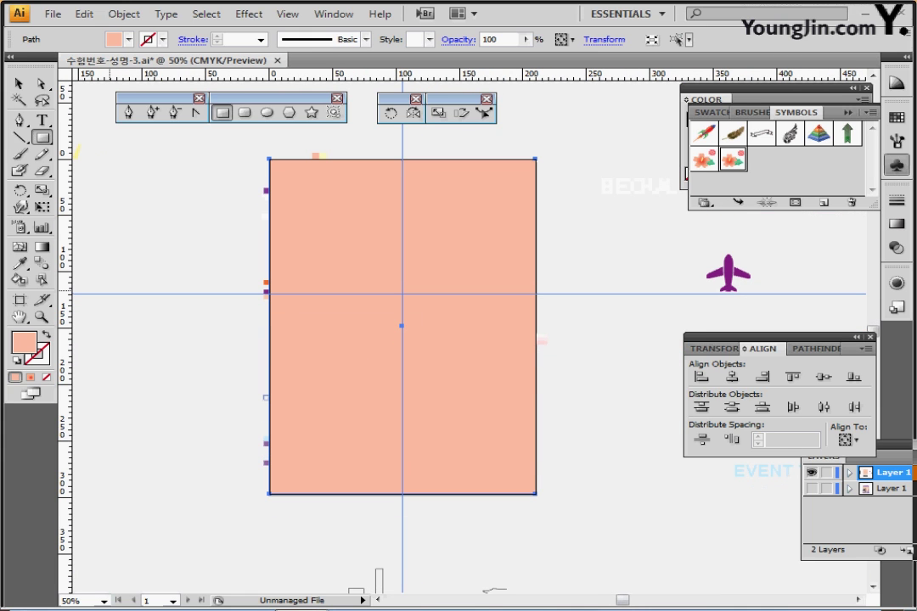
{"action": "left_click", "coordinate": [20, 247]}
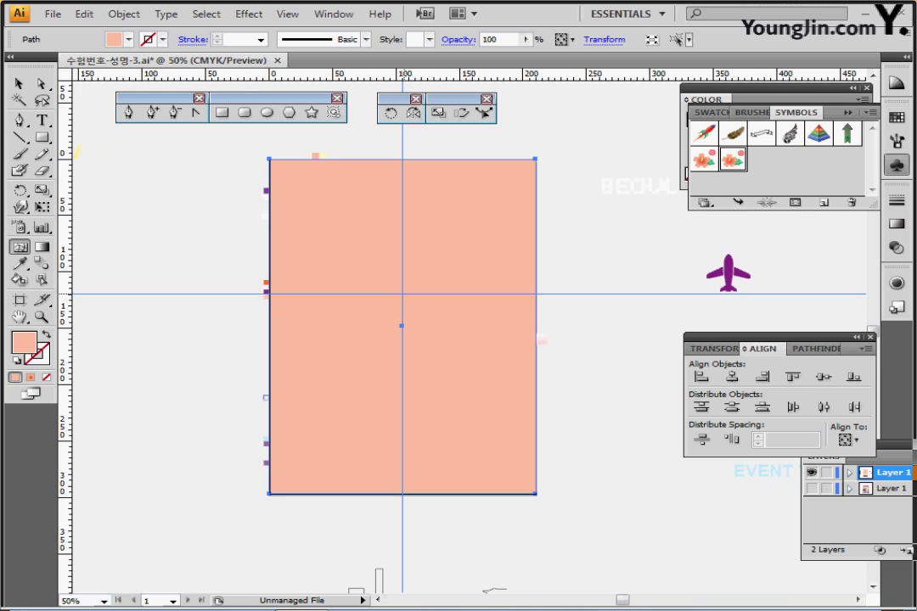
{"action": "left_click", "coordinate": [403, 294]}
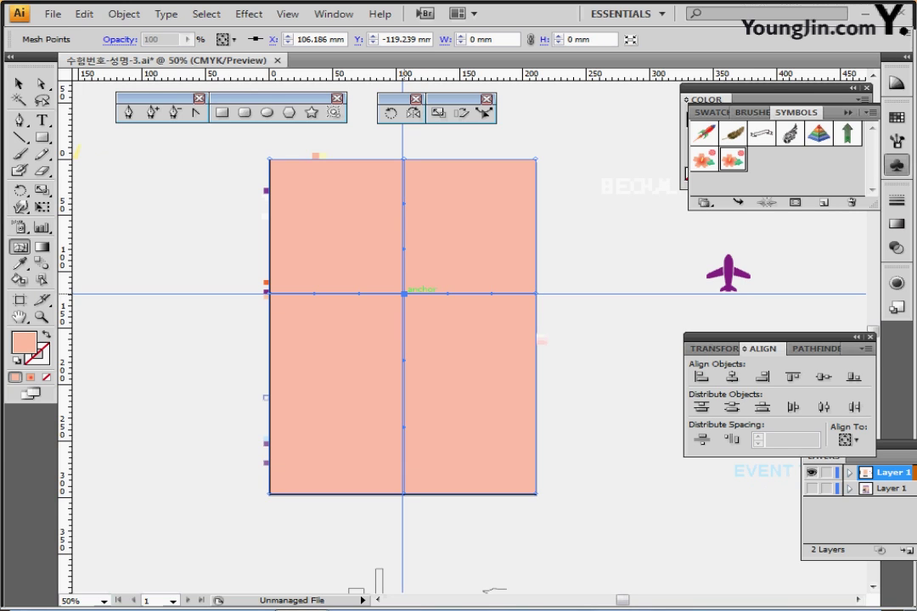
{"action": "left_click", "coordinate": [848, 113]}
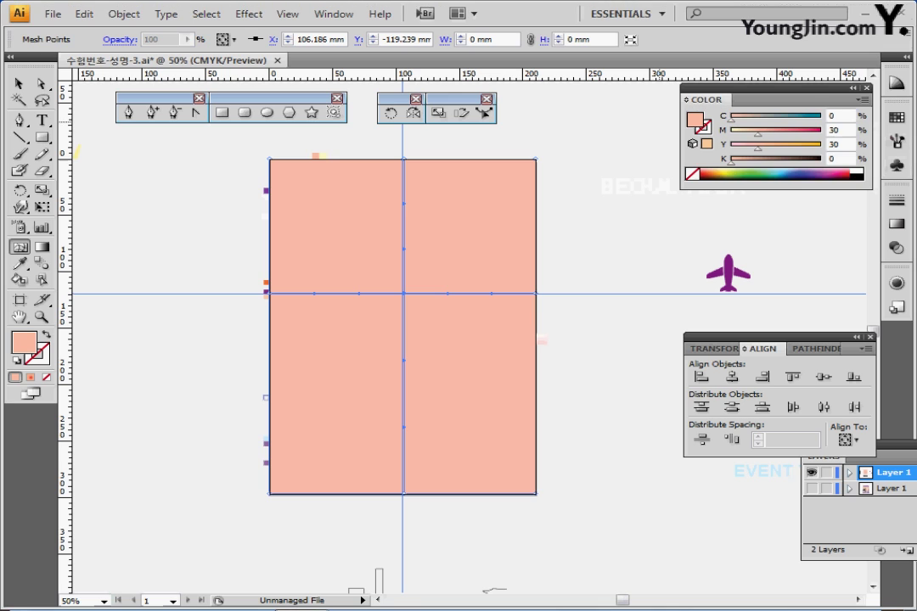
{"action": "left_click_drag", "start_coordinate": [758, 135], "coordinate": [731, 135]}
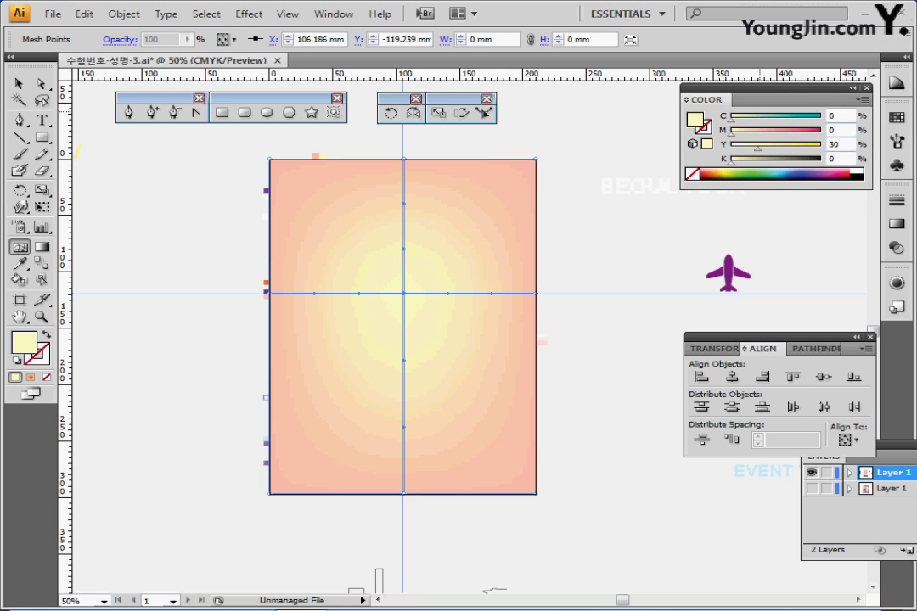
{"action": "double_click", "coordinate": [835, 144]}
{"action": "key", "text": "Return"}
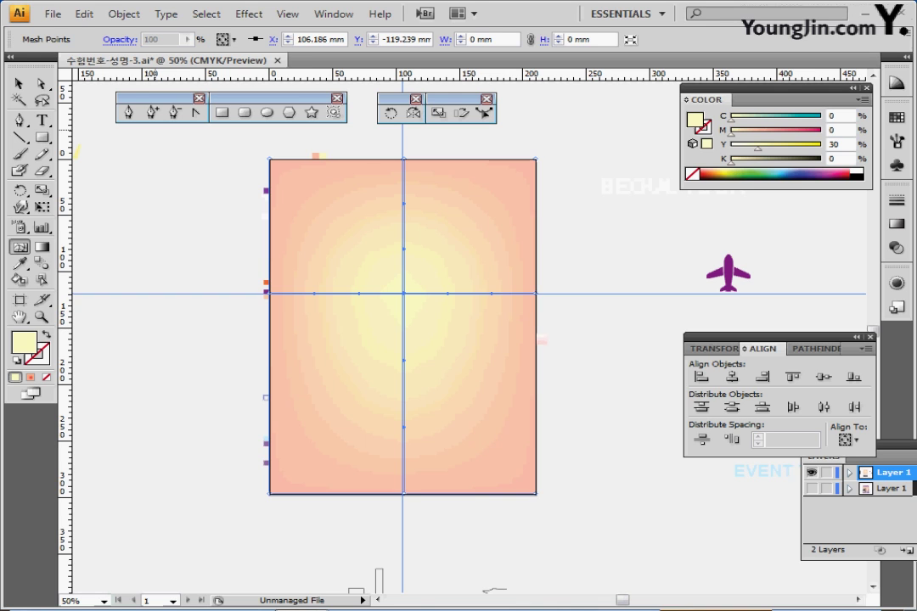
- Bring the narrow wedge below the guide intersection to the front and fill it with the pink-to-white gradient sampled beside the artboard
{"action": "left_click", "coordinate": [129, 113]}
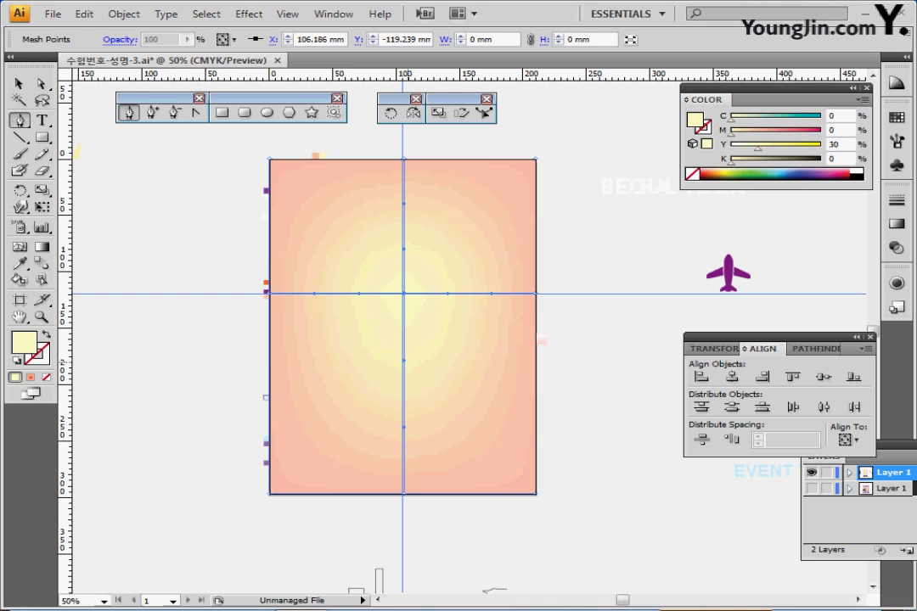
{"action": "left_click_drag", "start_coordinate": [428, 365], "coordinate": [391, 345]}
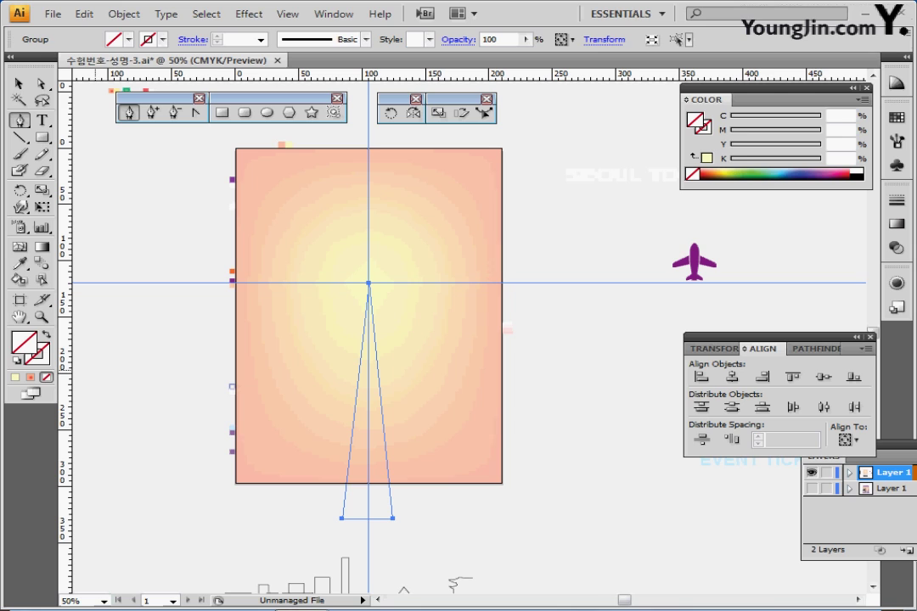
{"action": "key", "text": "d"}
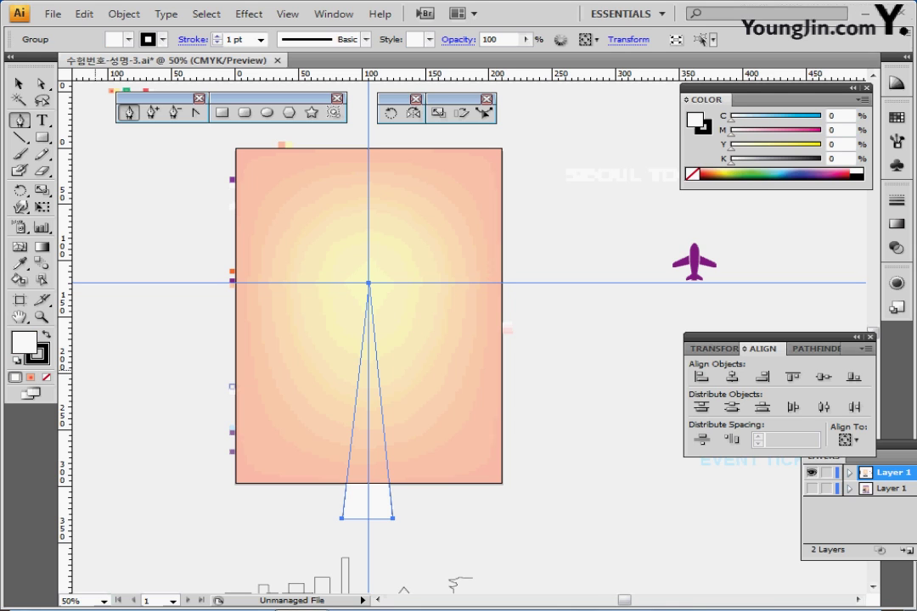
{"action": "key", "text": "ctrl+shift+bracketright"}
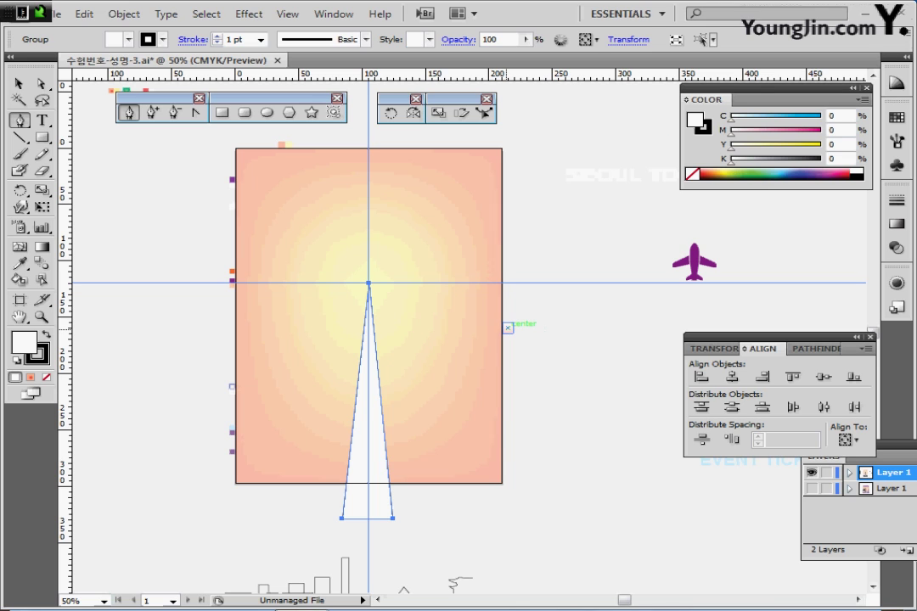
{"action": "key", "text": "i"}
{"action": "left_click", "coordinate": [507, 328]}
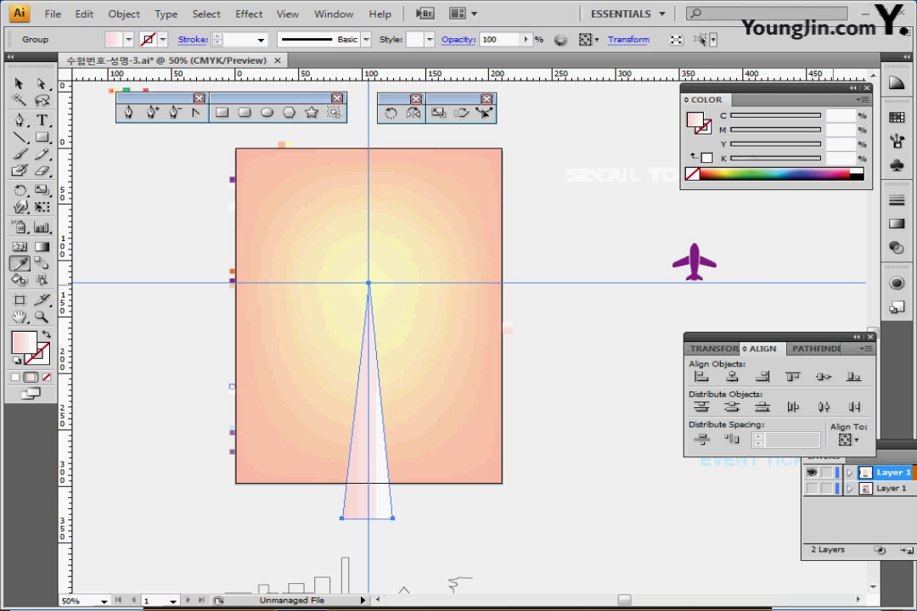
- Check both colour stops of the wedge's linear gradient and set the gradient angle to 90°
{"action": "left_click", "coordinate": [897, 224]}
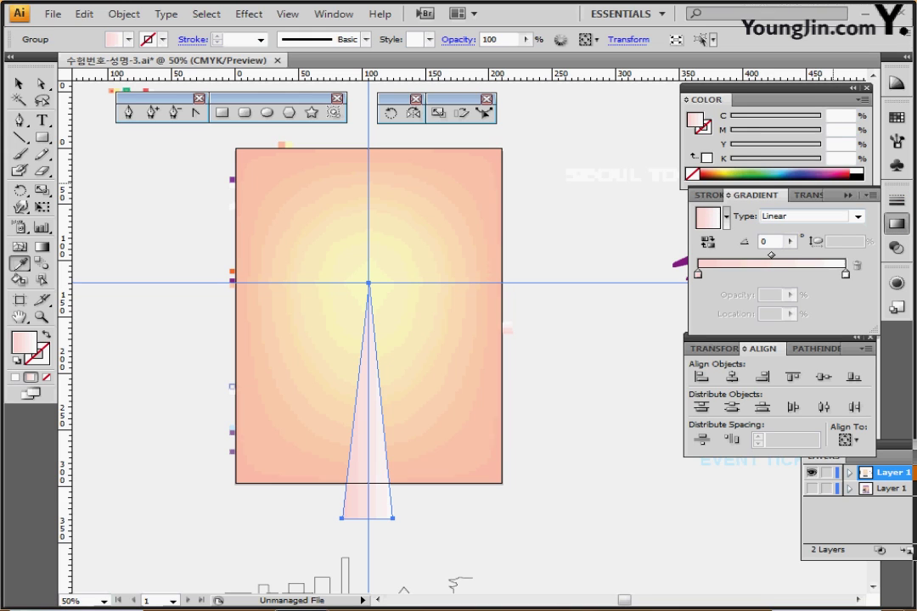
{"action": "left_click", "coordinate": [698, 274]}
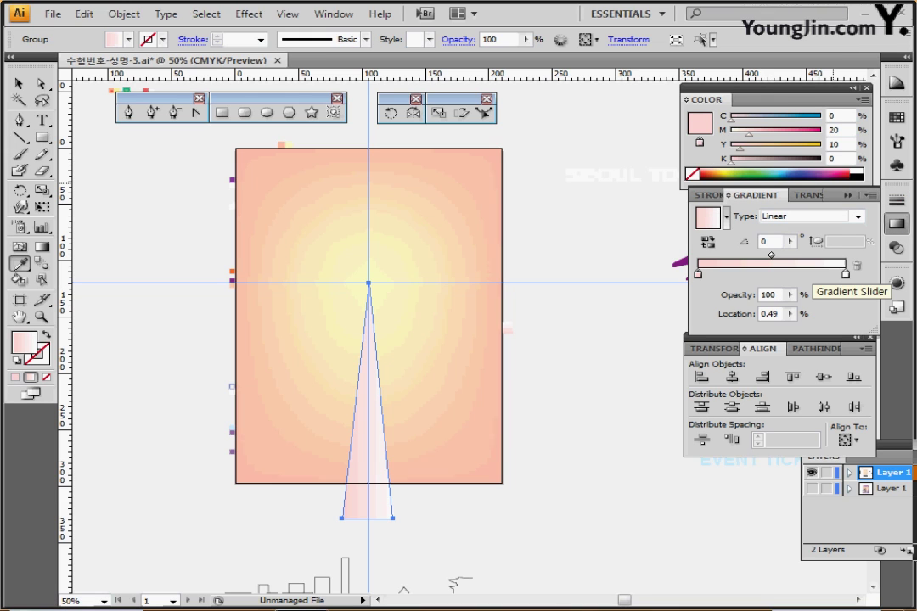
{"action": "left_click", "coordinate": [846, 275]}
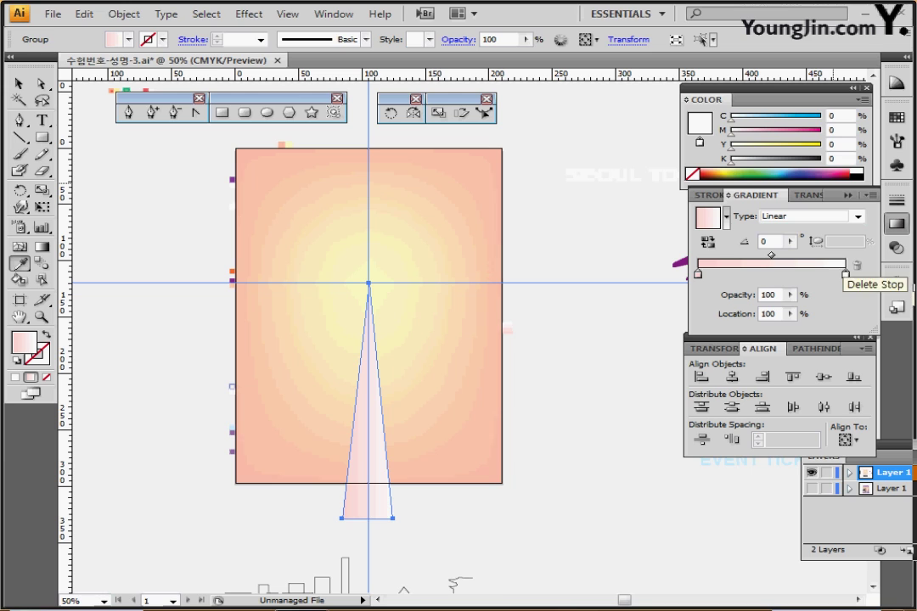
{"action": "left_click", "coordinate": [768, 242]}
{"action": "double_click", "coordinate": [765, 242]}
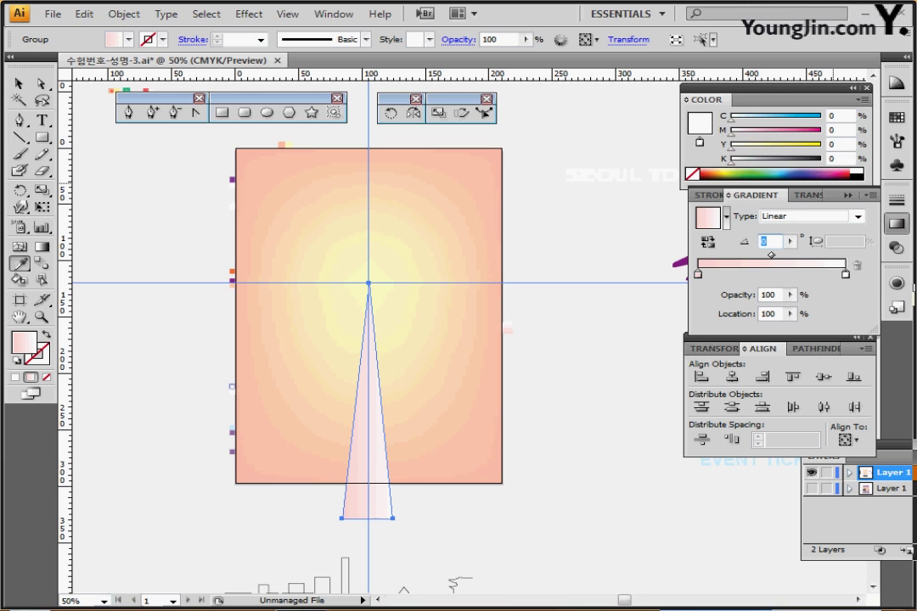
{"action": "type", "text": "90"}
{"action": "key", "text": "Return"}
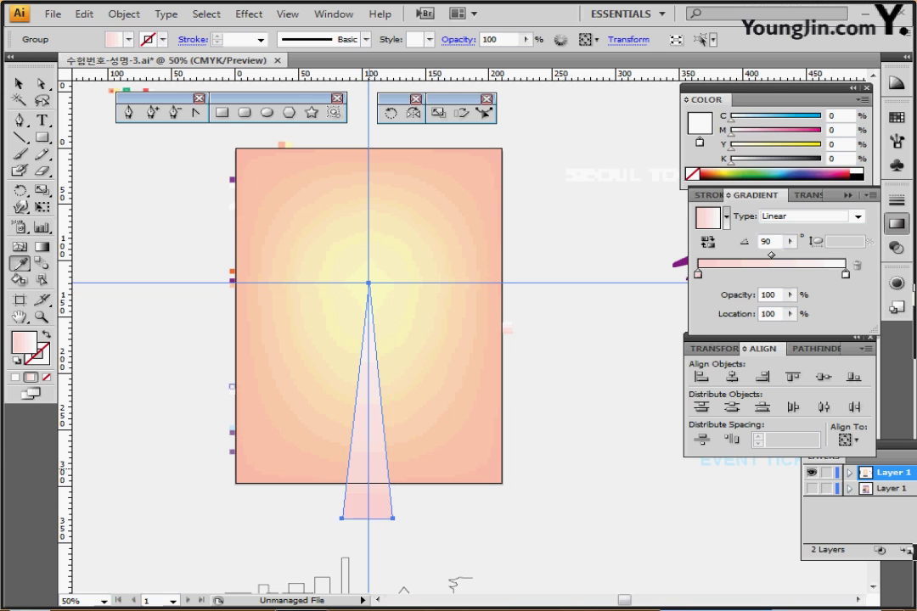
- Rotate a copy of the wedge by 30° about its tip at the guide intersection
{"action": "key", "text": "h"}
{"action": "left_click", "coordinate": [390, 113]}
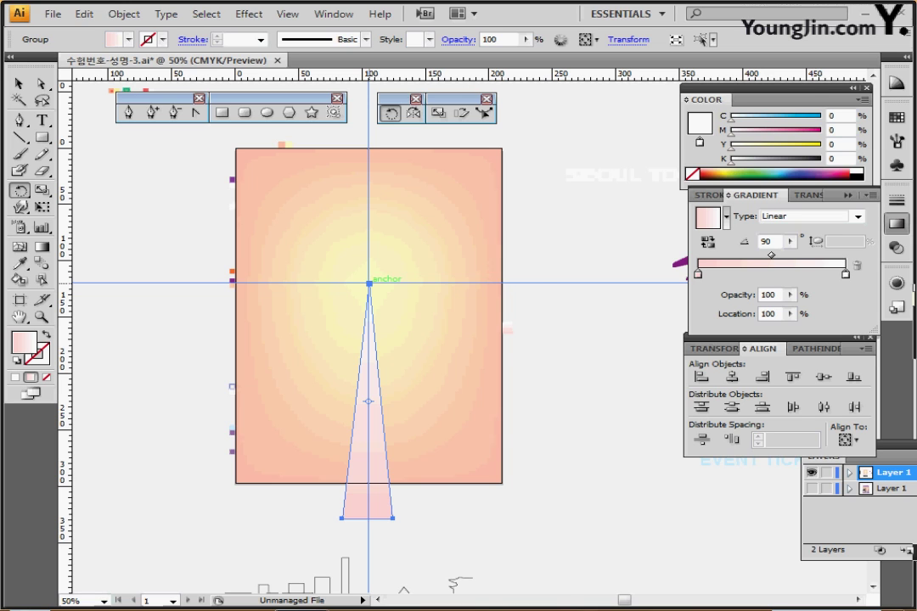
{"action": "left_click", "coordinate": [370, 283], "text": "alt"}
{"action": "type", "text": "30"}
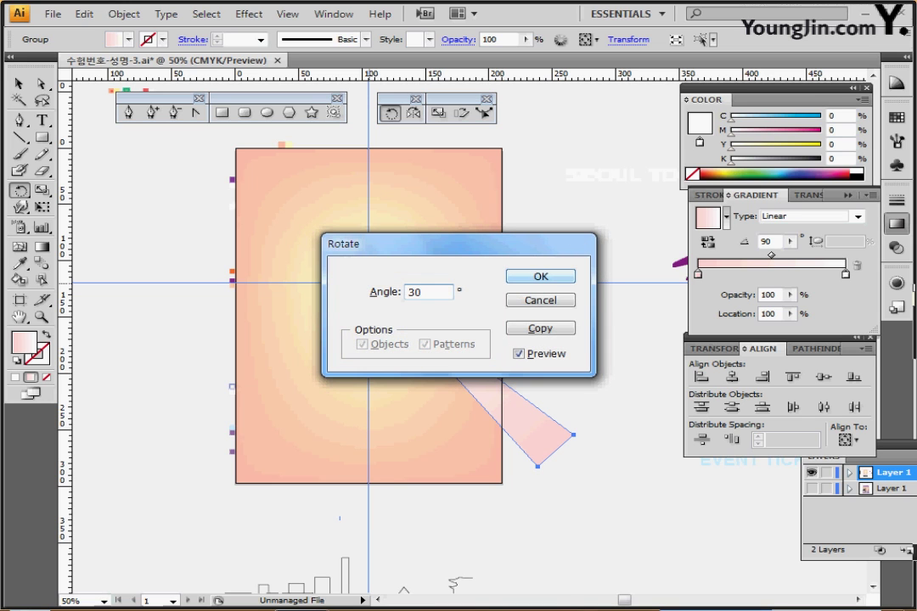
{"action": "left_click", "coordinate": [541, 329]}
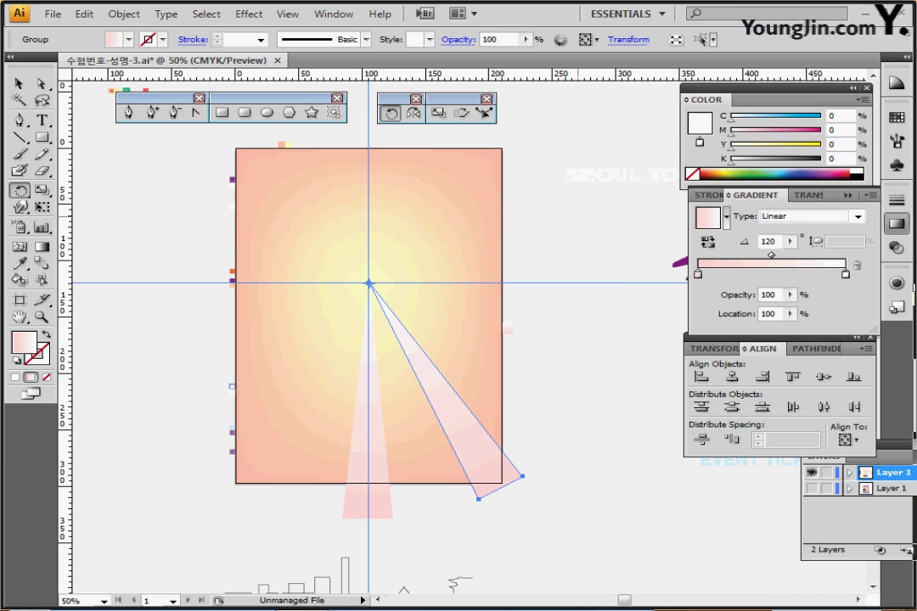
- Repeat the rotated copy until twelve rays complete the circle, undoing the surplus duplicate over the original wedge
{"action": "key", "text": "ctrl"}
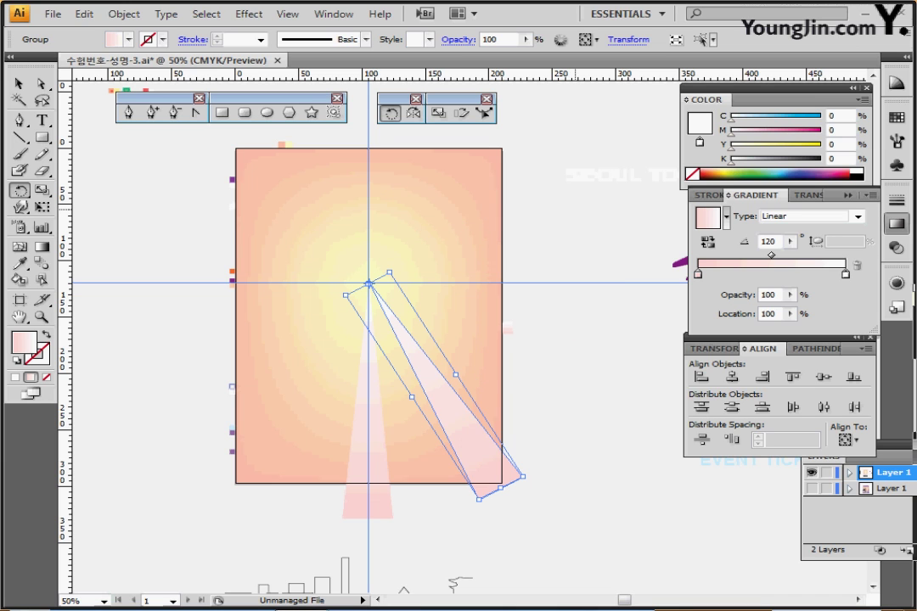
{"action": "key", "text": "ctrl+d"}
{"action": "key", "text": "ctrl+d"}
{"action": "key", "text": "ctrl+d"}
{"action": "key", "text": "ctrl+d"}
{"action": "key", "text": "ctrl+d"}
{"action": "key", "text": "ctrl+d"}
{"action": "key", "text": "ctrl+d"}
{"action": "key", "text": "ctrl+d"}
{"action": "key", "text": "ctrl+d"}
{"action": "key", "text": "ctrl+d"}
{"action": "key", "text": "ctrl+d"}
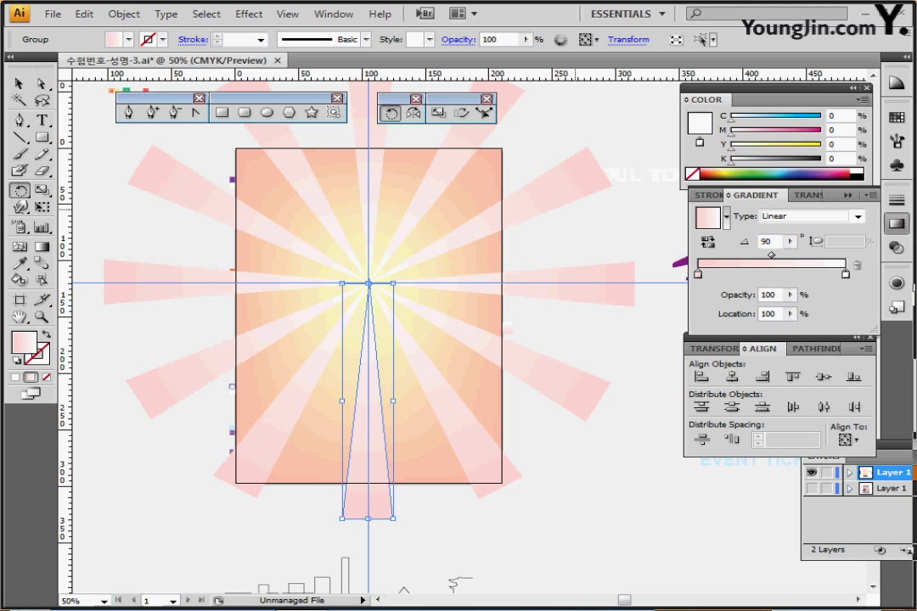
{"action": "key", "text": "ctrl+z"}
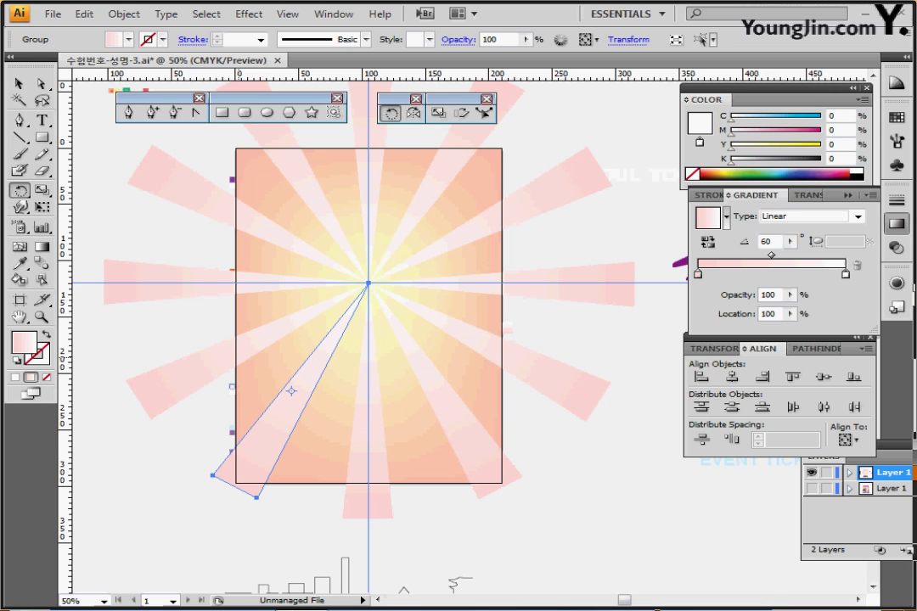
- Select all twelve rays of the sunburst together
{"action": "left_click", "coordinate": [231, 355], "text": "ctrl+shift"}
{"action": "left_click", "coordinate": [195, 283], "text": "ctrl+shift"}
{"action": "left_click", "coordinate": [191, 196], "text": "ctrl+shift"}
{"action": "left_click", "coordinate": [285, 152], "text": "ctrl+shift"}
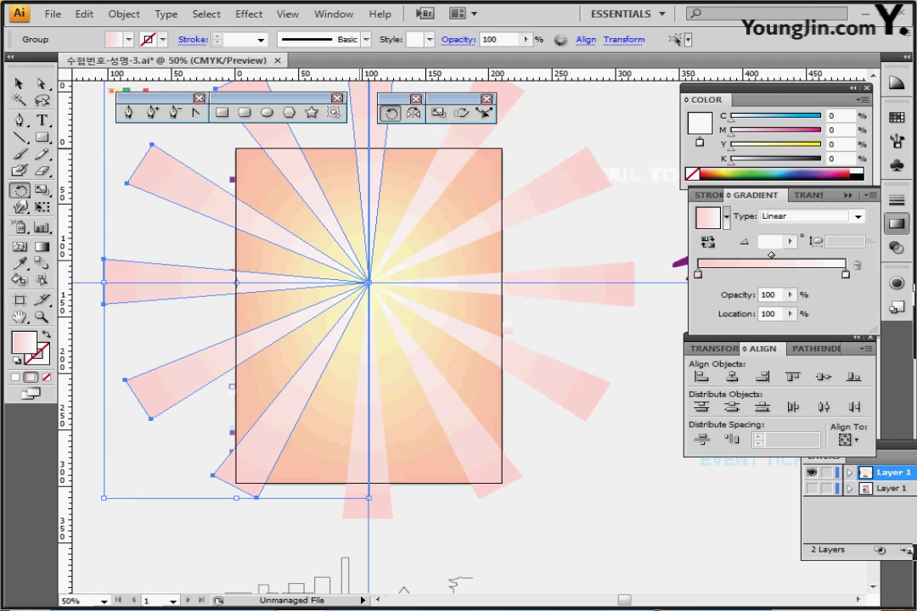
{"action": "left_click", "coordinate": [371, 143], "text": "ctrl+shift"}
{"action": "left_click", "coordinate": [454, 142], "text": "ctrl+shift"}
{"action": "left_click", "coordinate": [514, 206], "text": "ctrl+shift"}
{"action": "left_click", "coordinate": [590, 286], "text": "ctrl+shift"}
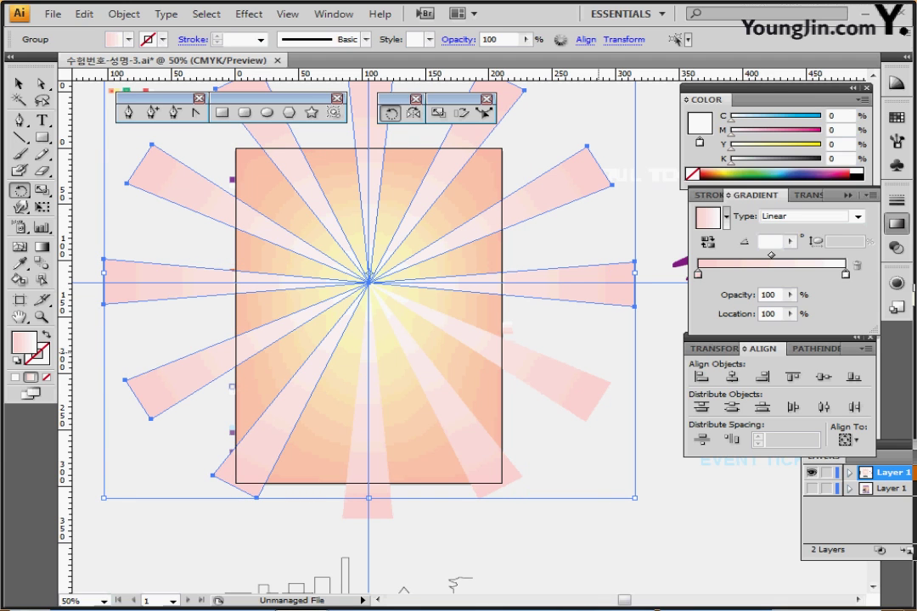
{"action": "left_click", "coordinate": [567, 380], "text": "ctrl+shift"}
{"action": "left_click", "coordinate": [504, 465], "text": "ctrl+shift"}
{"action": "left_click", "coordinate": [379, 510], "text": "ctrl+shift"}
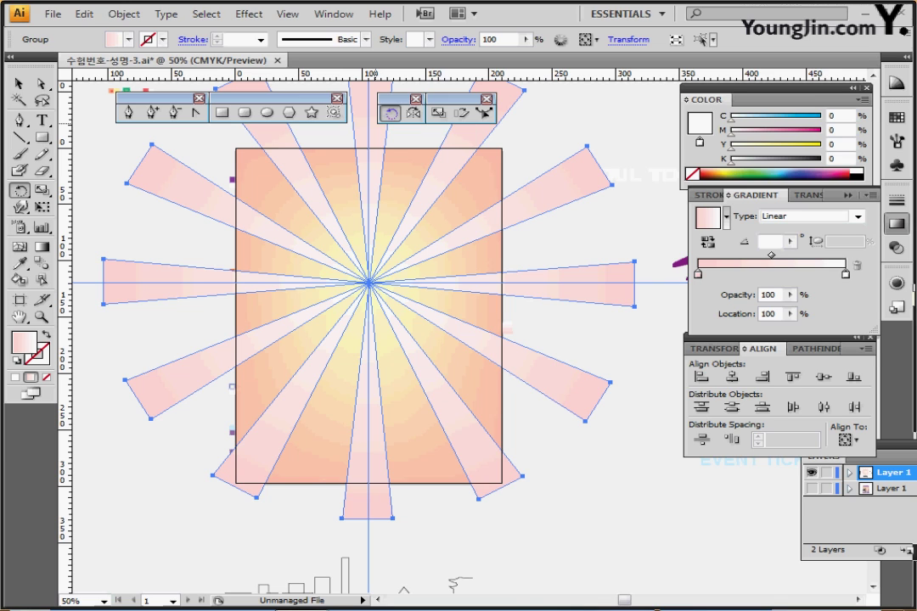
- Rotate the whole twelve-ray sunburst by 15° and clear the selection
{"action": "double_click", "coordinate": [389, 113]}
{"action": "type", "text": "15"}
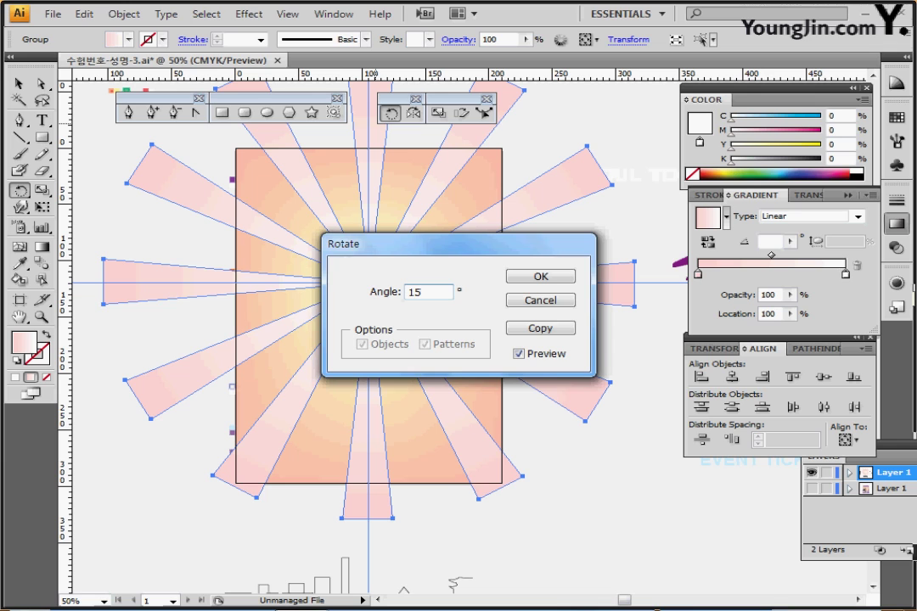
{"action": "key", "text": "Return"}
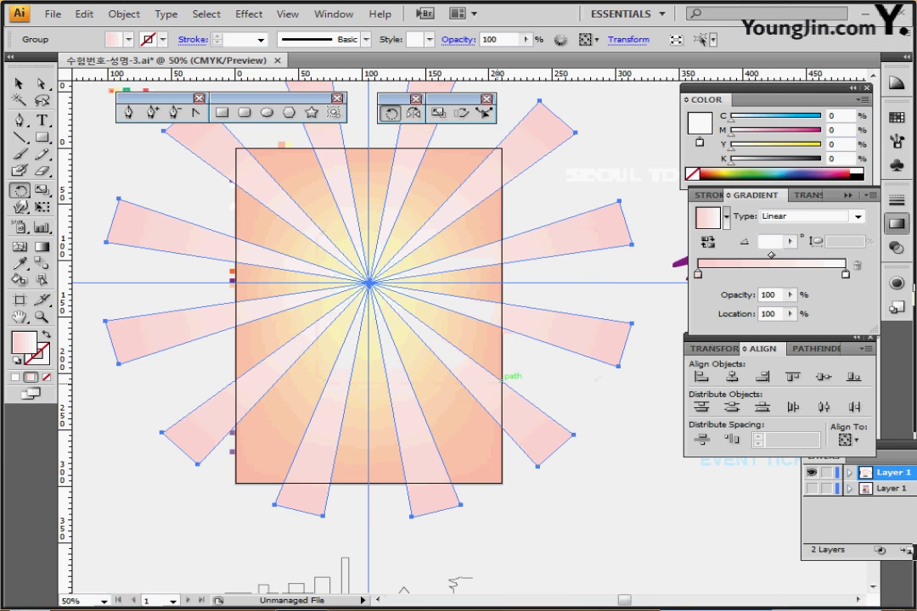
{"action": "mouse_move", "coordinate": [528, 609]}
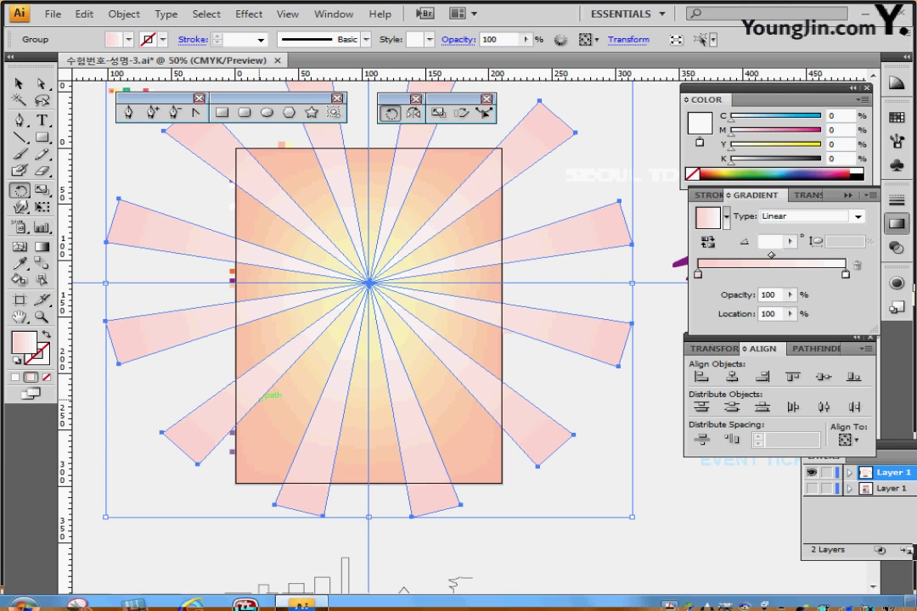
{"action": "left_click", "coordinate": [572, 477], "text": "ctrl"}
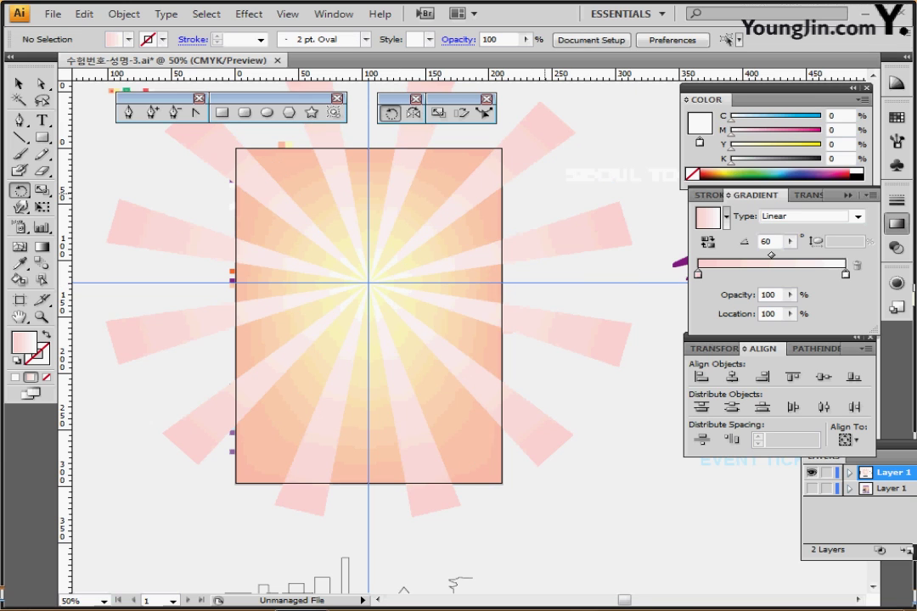
{"action": "left_click", "coordinate": [567, 128]}
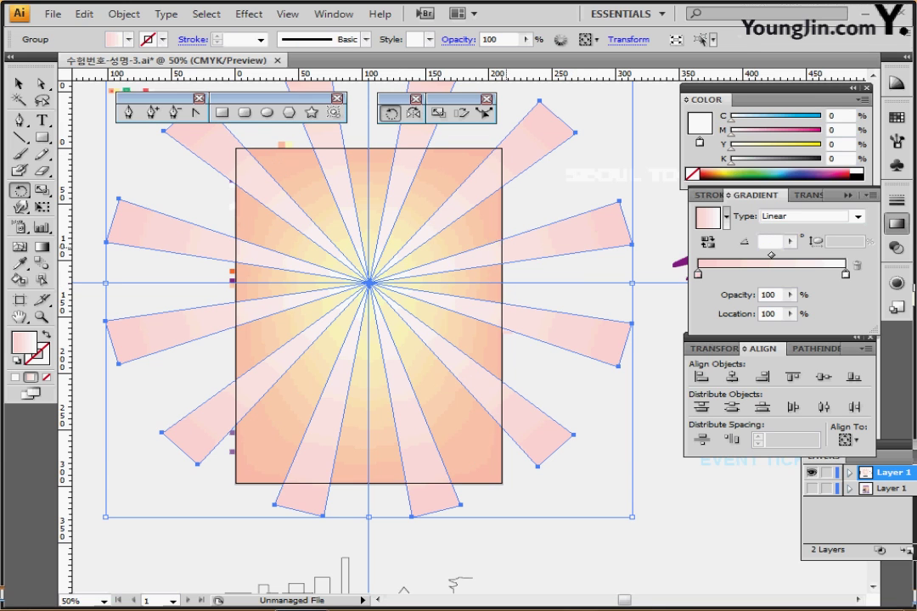
{"action": "left_click", "coordinate": [254, 390], "text": "shift"}
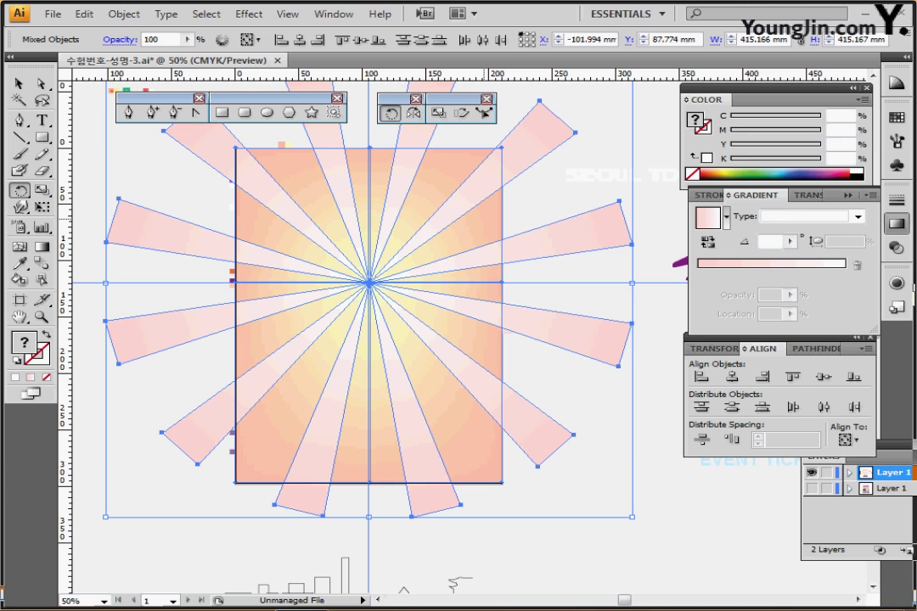
{"action": "left_click", "coordinate": [535, 209], "text": "ctrl"}
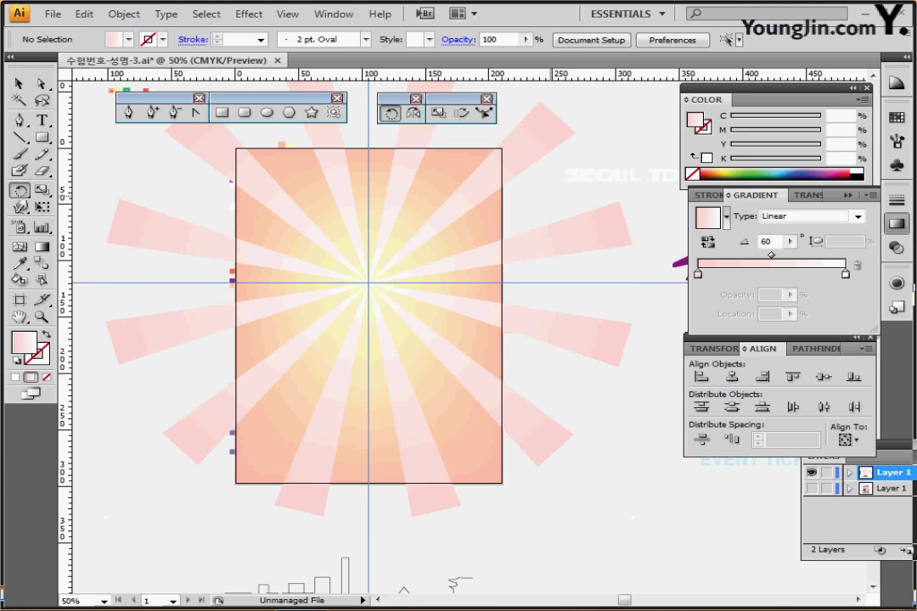
- Create a 12 × 90 mm rectangle on the vertical guide below the sunburst centre, with default white fill and 1 pt black stroke
{"action": "left_click_drag", "start_coordinate": [424, 222], "coordinate": [405, 198]}
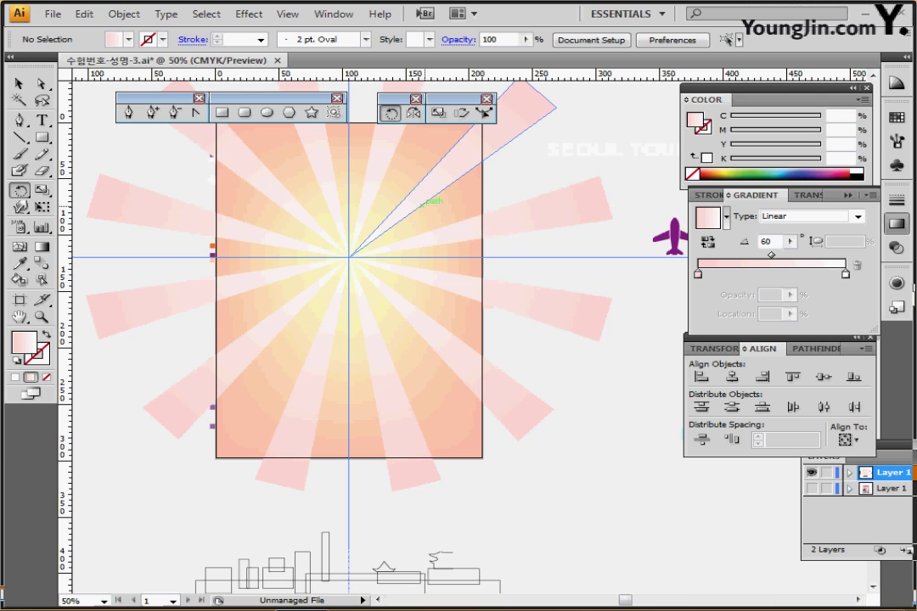
{"action": "left_click_drag", "start_coordinate": [447, 330], "coordinate": [458, 264]}
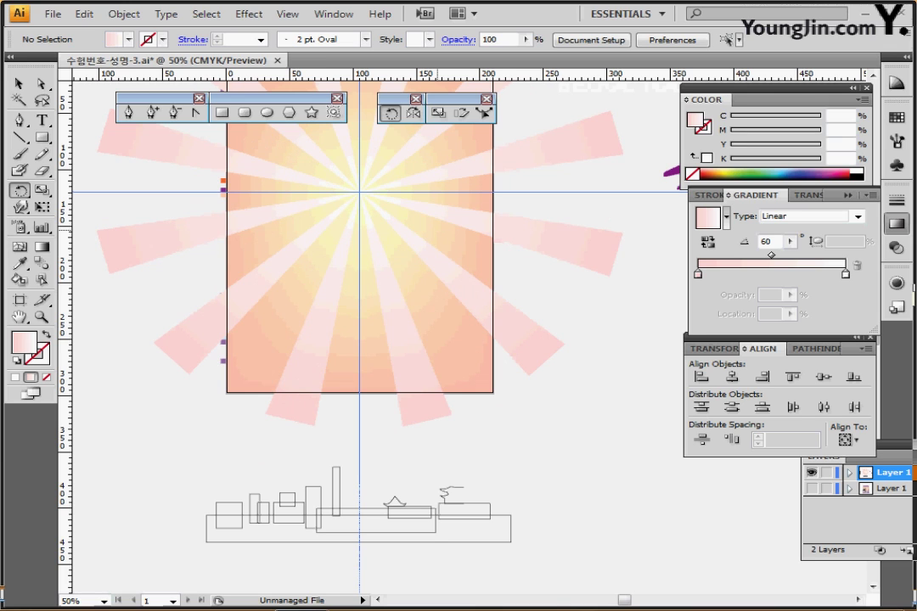
{"action": "left_click", "coordinate": [222, 112]}
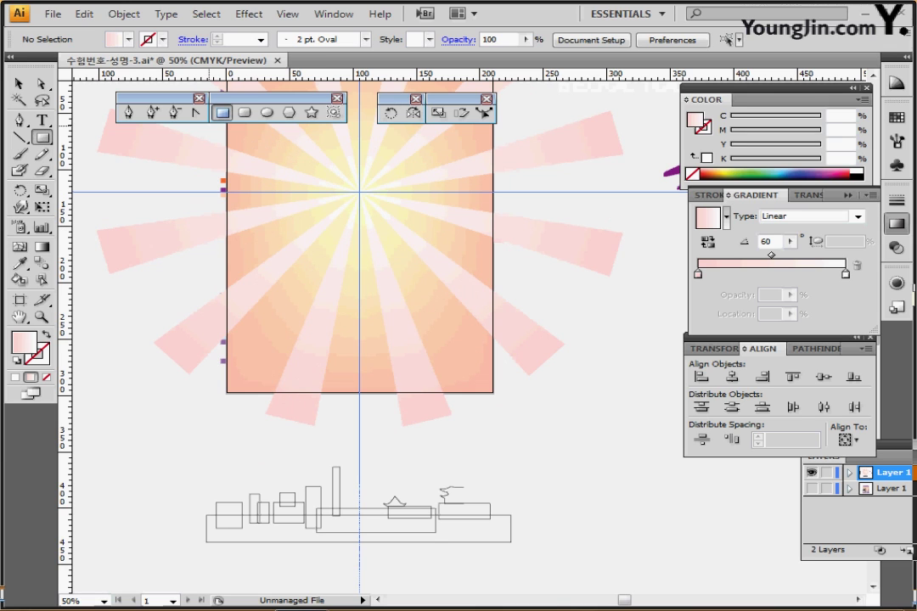
{"action": "left_click_drag", "start_coordinate": [360, 116], "coordinate": [346, 234]}
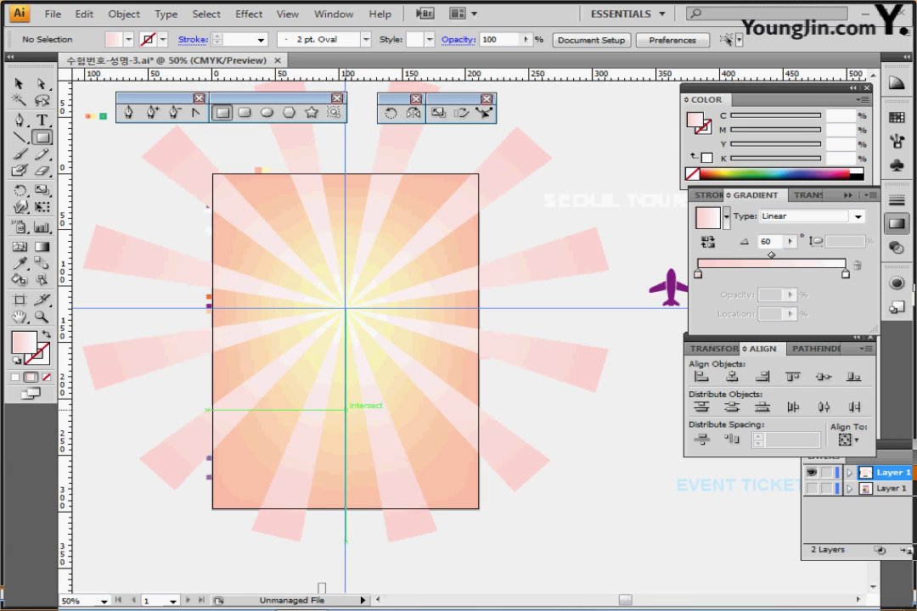
{"action": "left_click", "coordinate": [346, 397]}
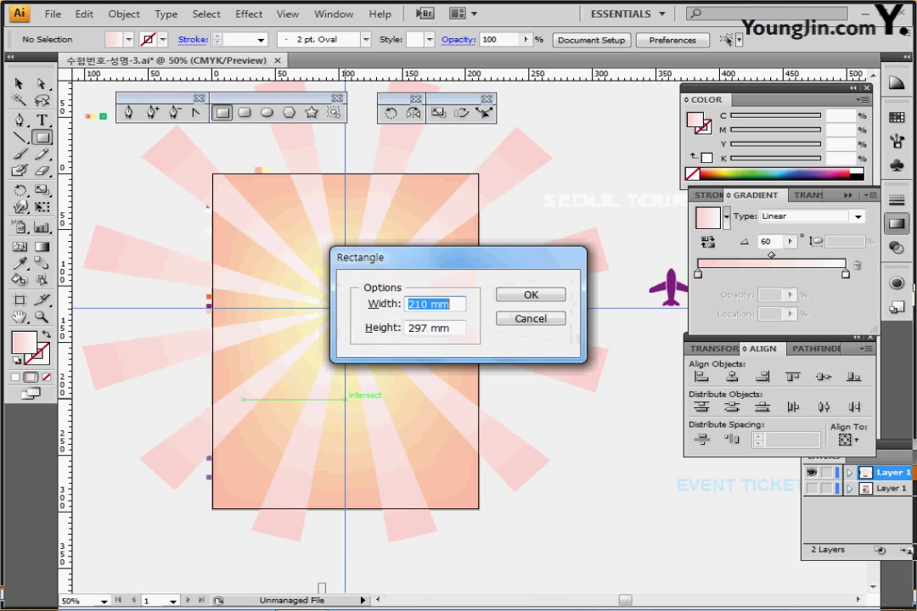
{"action": "type", "text": "12"}
{"action": "key", "text": "Tab"}
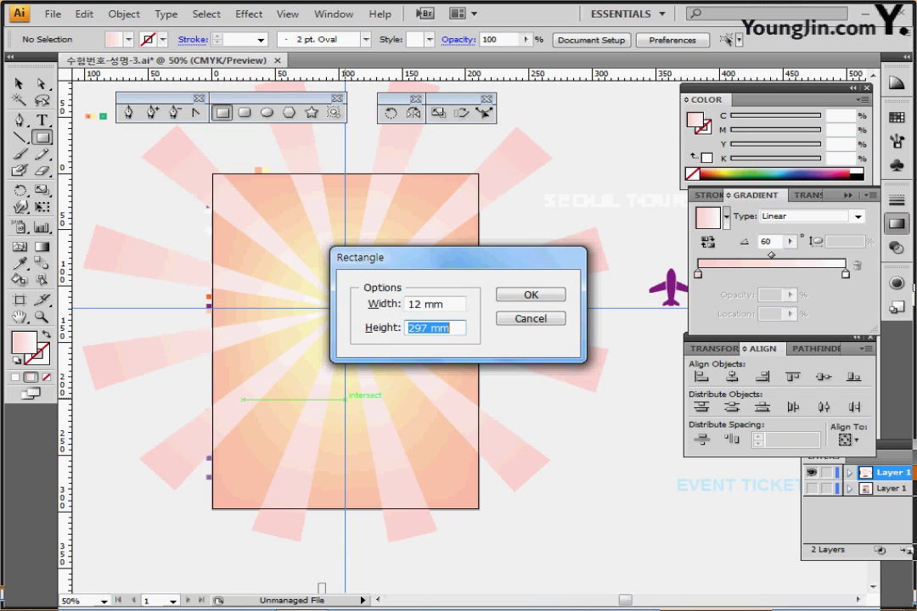
{"action": "type", "text": "90"}
{"action": "key", "text": "Return"}
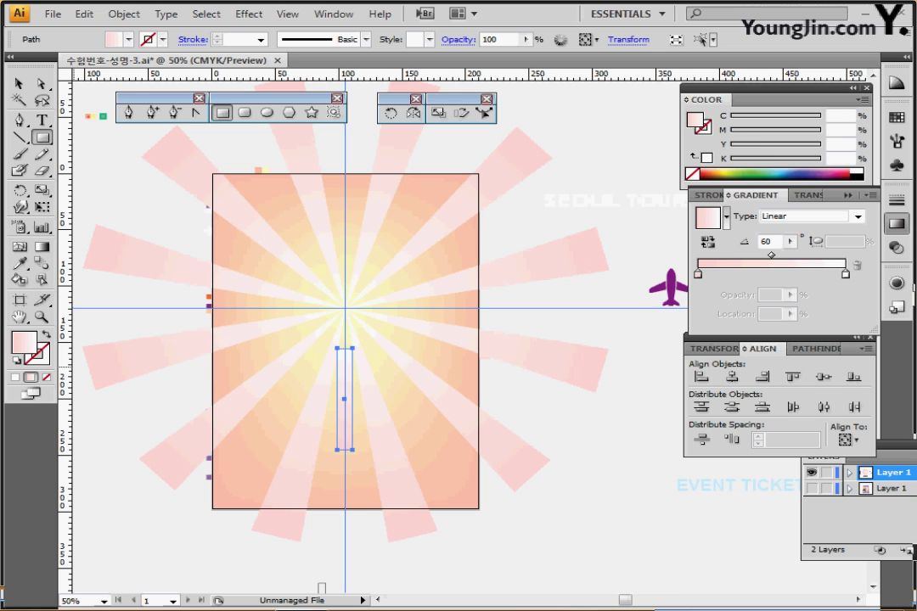
{"action": "key", "text": "d"}
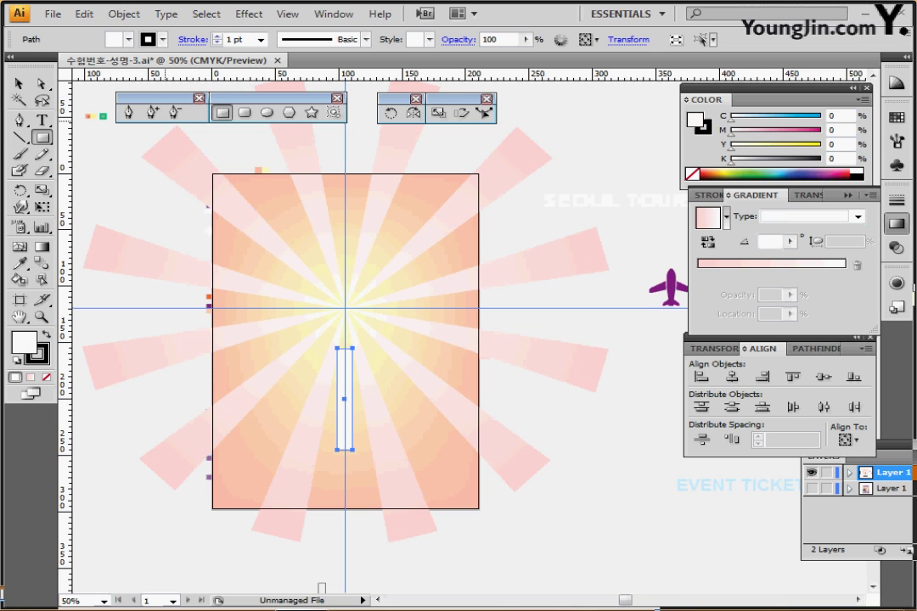
- Create a 30 × 20 mm rounded rectangle with 3 mm corner radius and centre it over the upper end of the narrow rectangle
{"action": "left_click", "coordinate": [245, 113]}
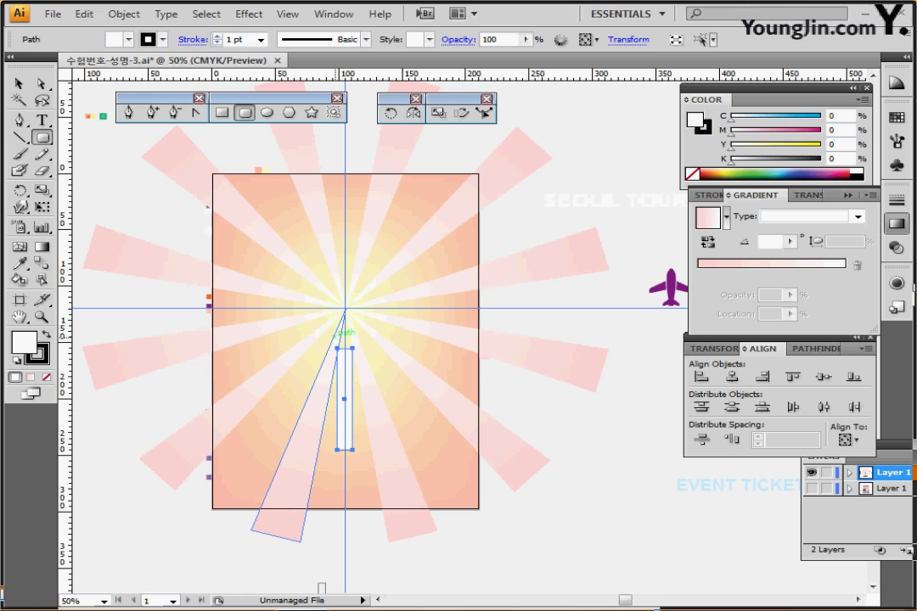
{"action": "left_click", "coordinate": [341, 328]}
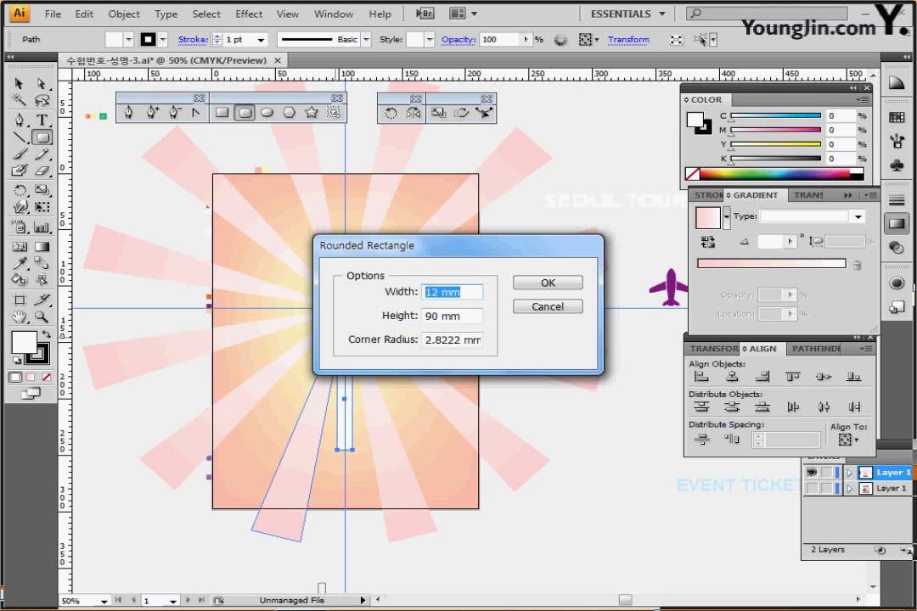
{"action": "type", "text": "30"}
{"action": "key", "text": "Tab"}
{"action": "type", "text": "20"}
{"action": "key", "text": "Tab"}
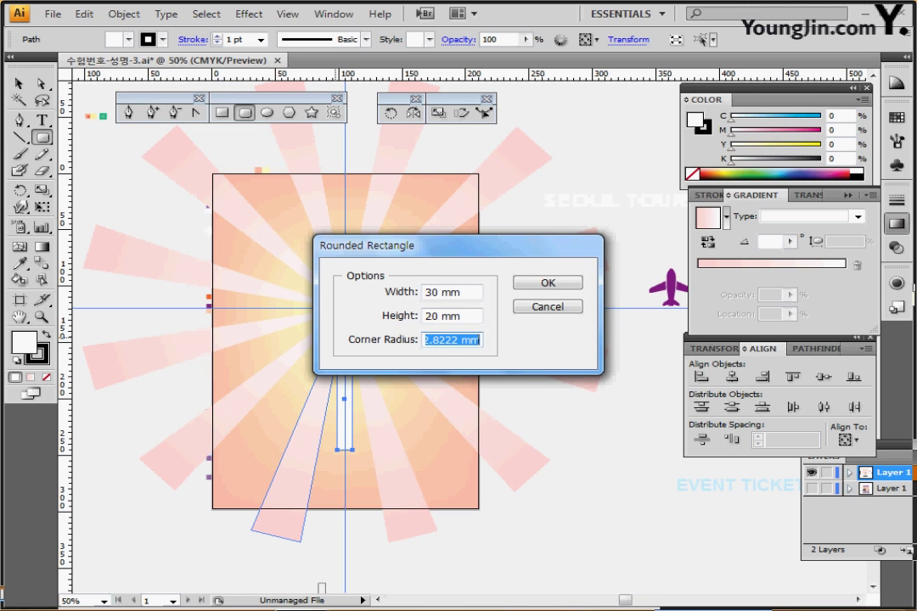
{"action": "type", "text": "3"}
{"action": "key", "text": "Return"}
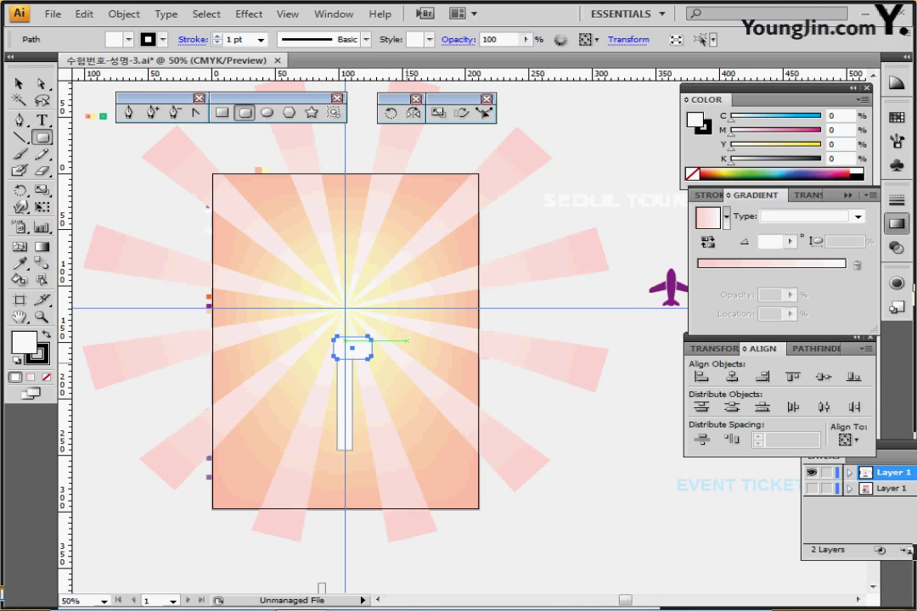
{"action": "left_click_drag", "start_coordinate": [359, 352], "coordinate": [344, 345]}
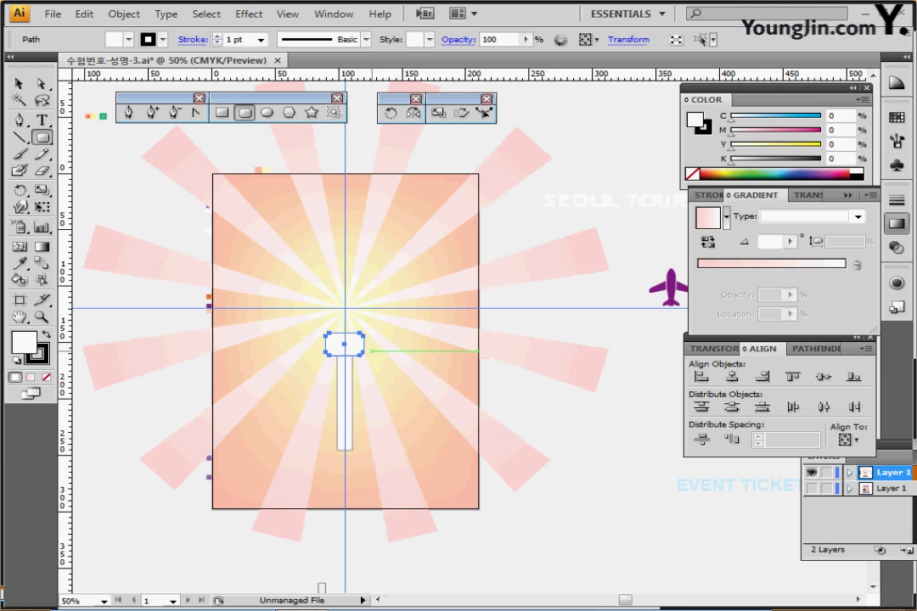
- Delete the rounded rectangle and the narrow rectangle from the poster
{"action": "left_click_drag", "start_coordinate": [322, 388], "coordinate": [489, 364]}
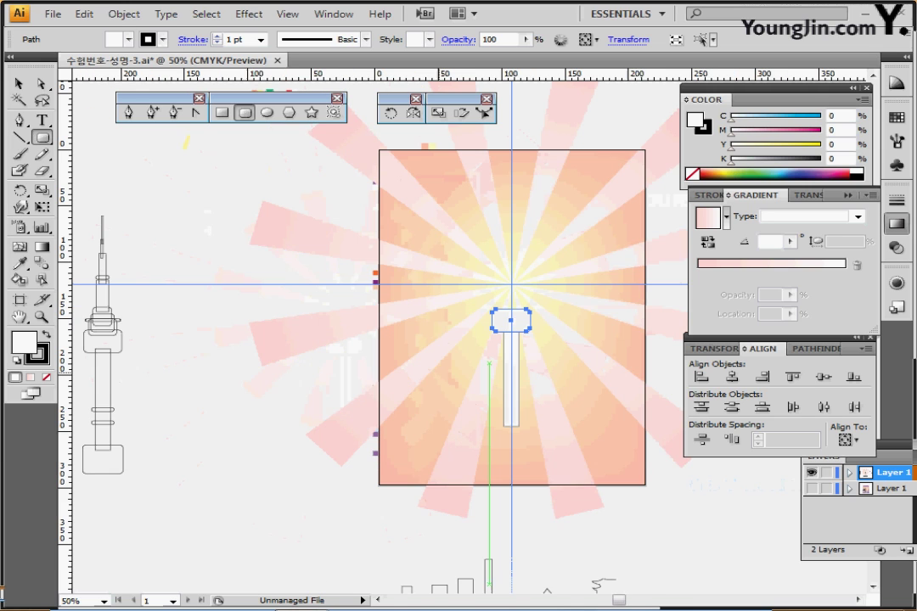
{"action": "left_click", "coordinate": [527, 336]}
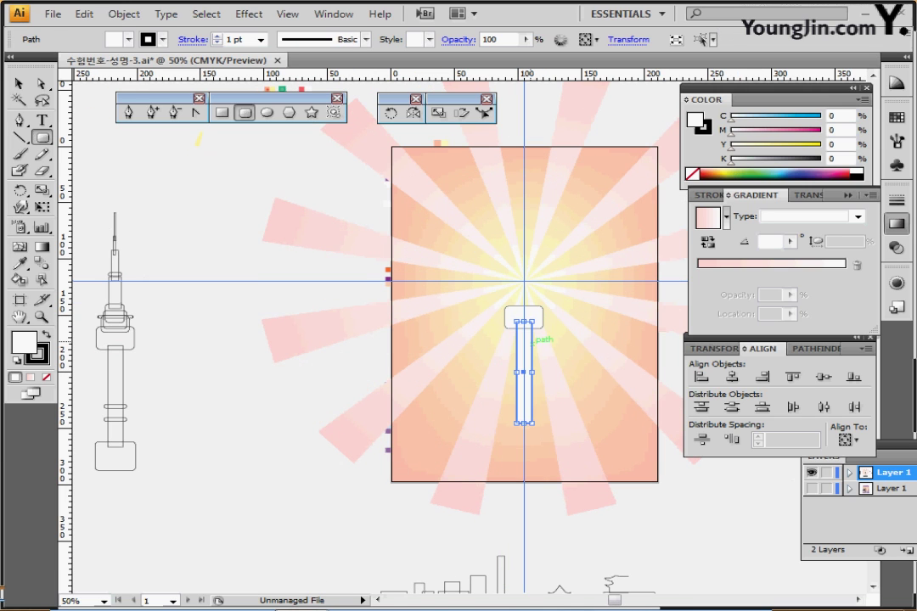
{"action": "left_click", "coordinate": [542, 308], "text": "ctrl+shift"}
{"action": "key", "text": "Delete"}
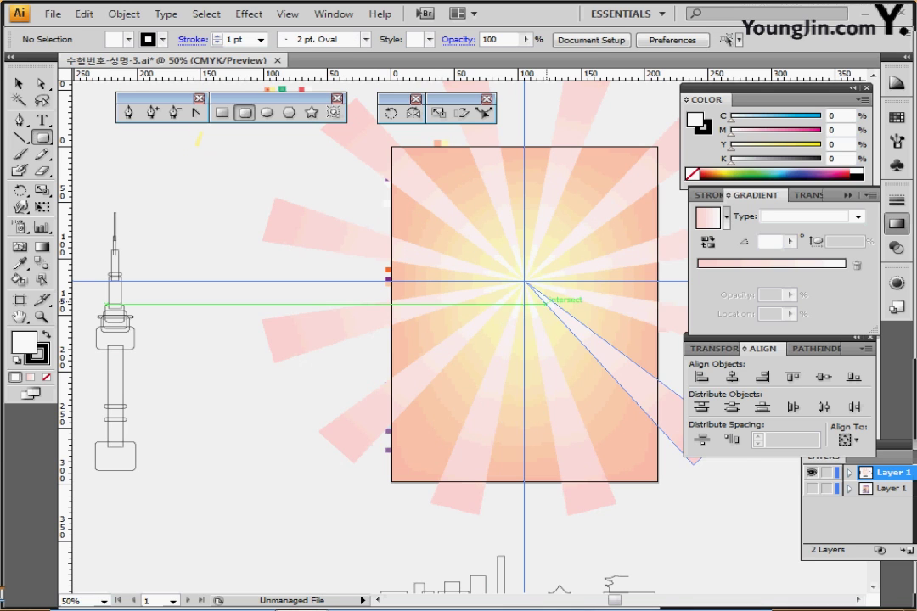
- Examine the outlined tower's shaft bands and the stacked rounded rectangles that form its observation deck
{"action": "left_click", "coordinate": [176, 383], "text": "ctrl"}
{"action": "left_click", "coordinate": [417, 341], "text": "ctrl"}
{"action": "left_click_drag", "start_coordinate": [417, 341], "coordinate": [293, 410]}
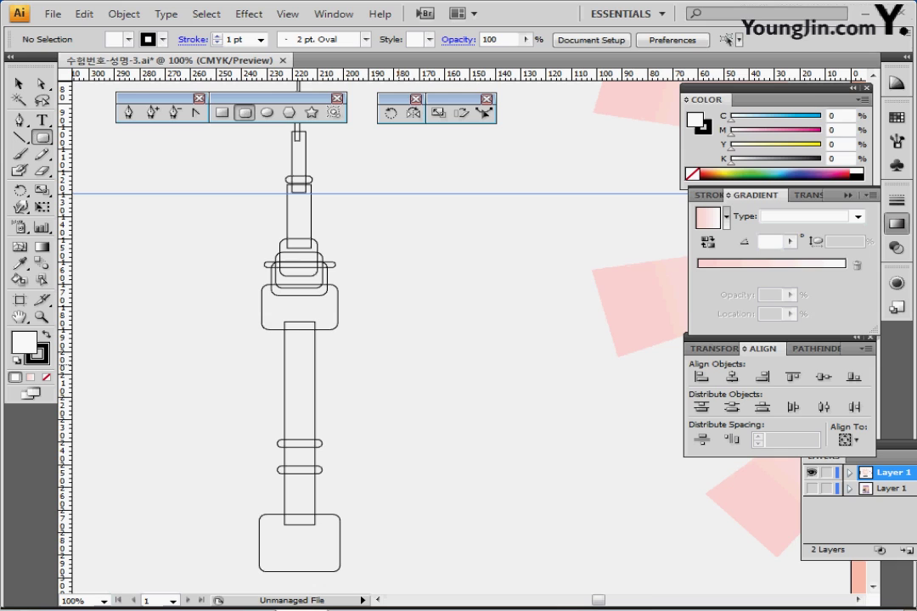
{"action": "left_click_drag", "start_coordinate": [444, 307], "coordinate": [443, 332]}
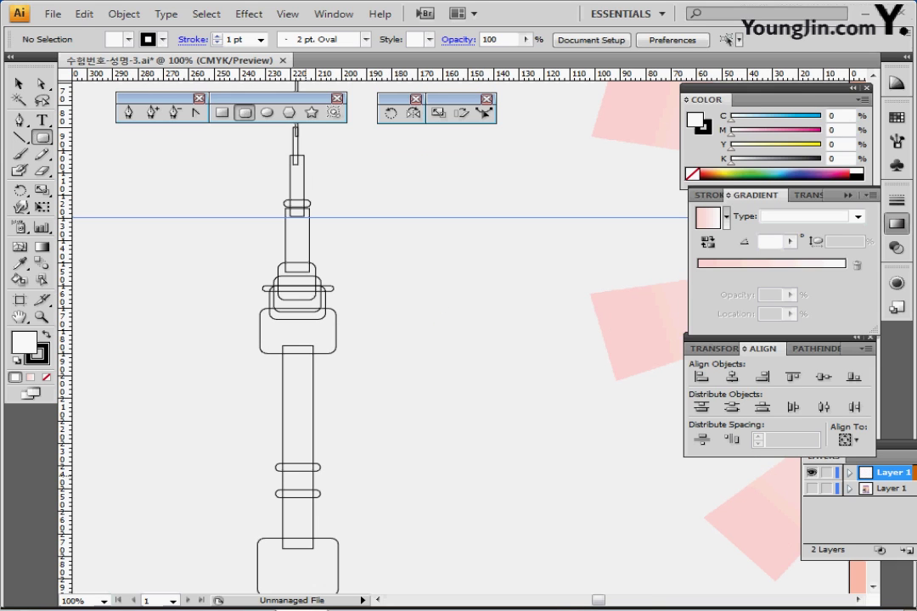
{"action": "left_click", "coordinate": [302, 472], "text": "ctrl"}
{"action": "left_click", "coordinate": [299, 498], "text": "ctrl"}
{"action": "left_click", "coordinate": [365, 501], "text": "ctrl"}
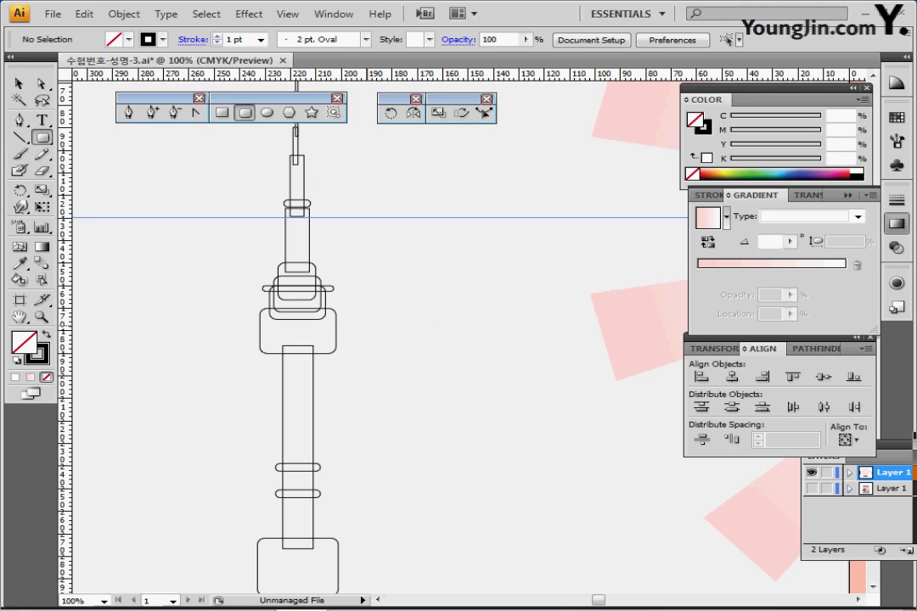
{"action": "left_click", "coordinate": [313, 311]}
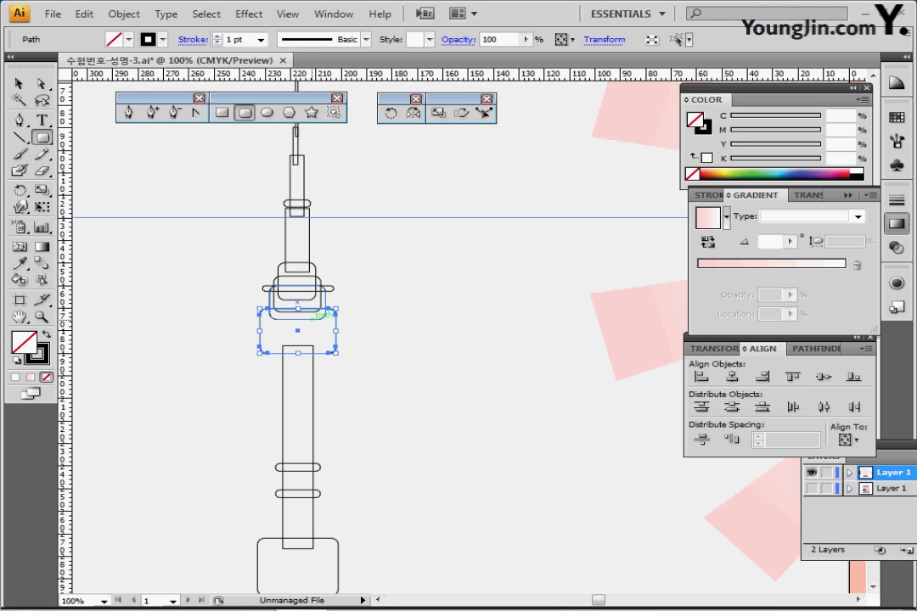
{"action": "left_click", "coordinate": [323, 297]}
{"action": "left_click", "coordinate": [321, 302], "text": "ctrl"}
{"action": "left_click", "coordinate": [316, 293], "text": "ctrl"}
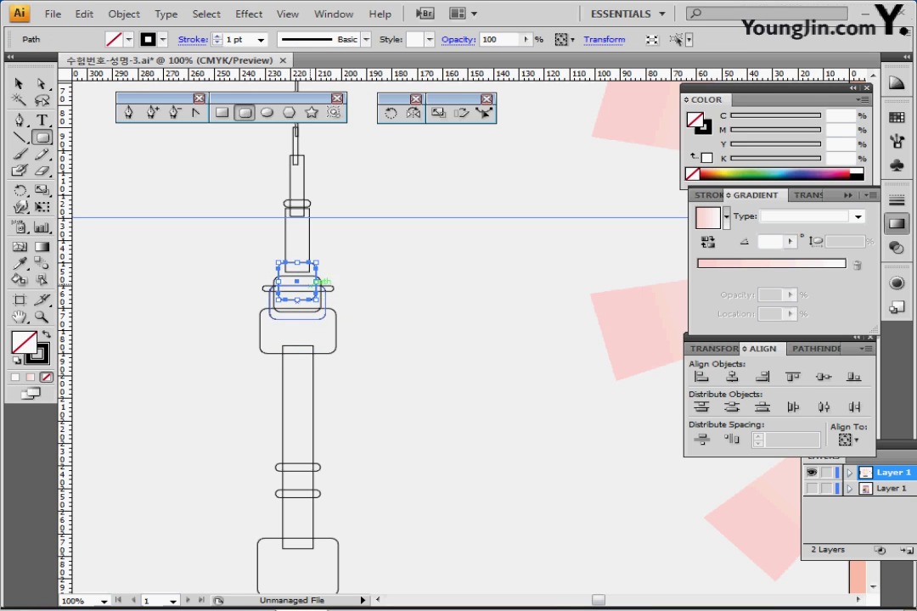
{"action": "left_click", "coordinate": [365, 253], "text": "ctrl"}
{"action": "left_click", "coordinate": [352, 236], "text": "ctrl"}
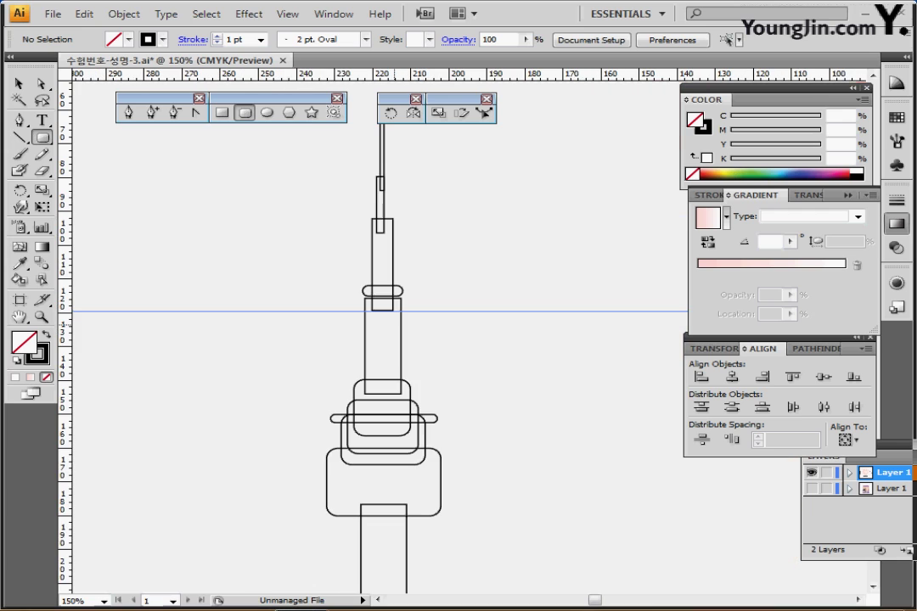
- Examine the overlapping narrow rectangles that form the tower's spire above the observation deck
{"action": "left_click_drag", "start_coordinate": [413, 341], "coordinate": [330, 378]}
{"action": "left_click_drag", "start_coordinate": [282, 175], "coordinate": [326, 275]}
{"action": "left_click_drag", "start_coordinate": [354, 371], "coordinate": [273, 380]}
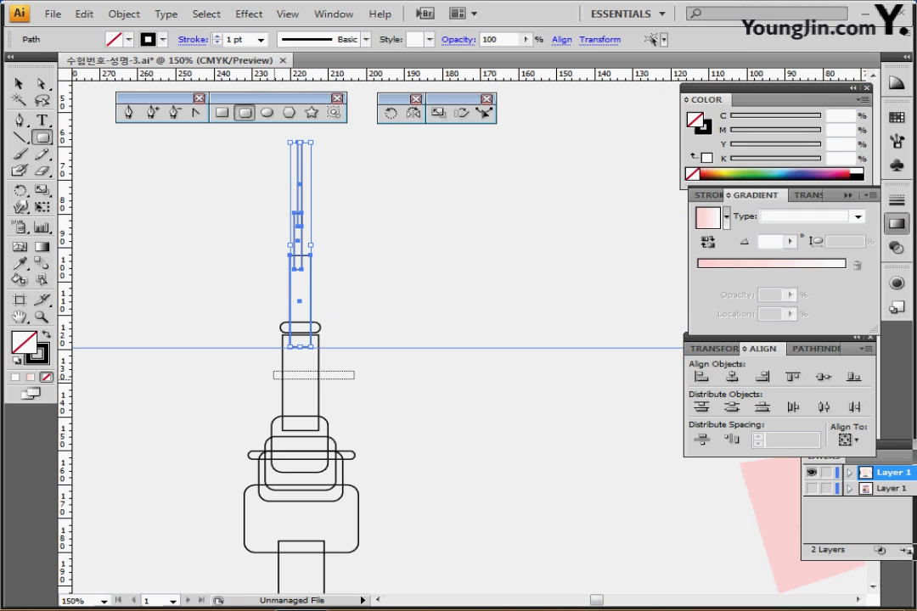
{"action": "left_click_drag", "start_coordinate": [355, 379], "coordinate": [355, 379]}
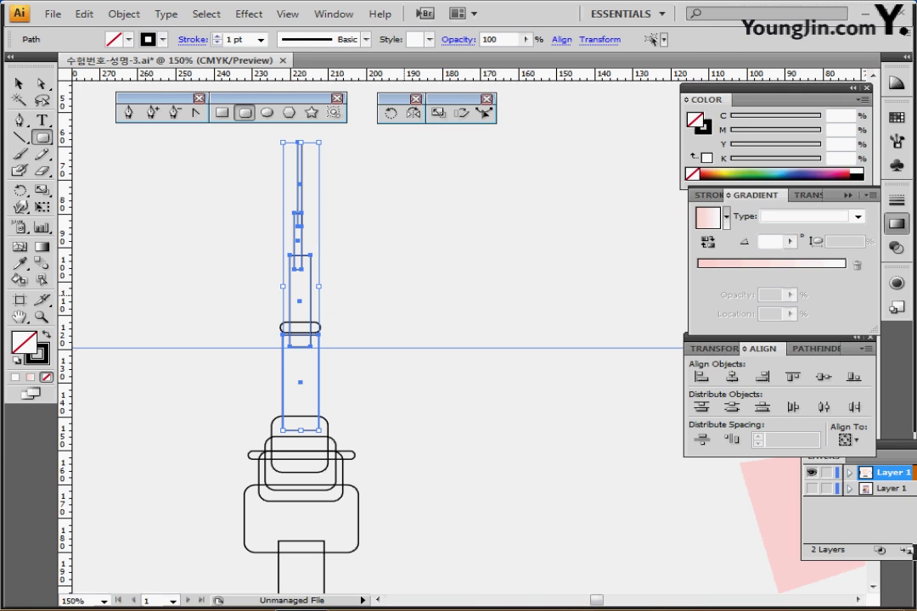
{"action": "left_click", "coordinate": [353, 295], "text": "ctrl"}
- Duplicate the small rounded band at the spire's base straight upward by about 5.4 mm
{"action": "left_click", "coordinate": [320, 327], "text": "ctrl"}
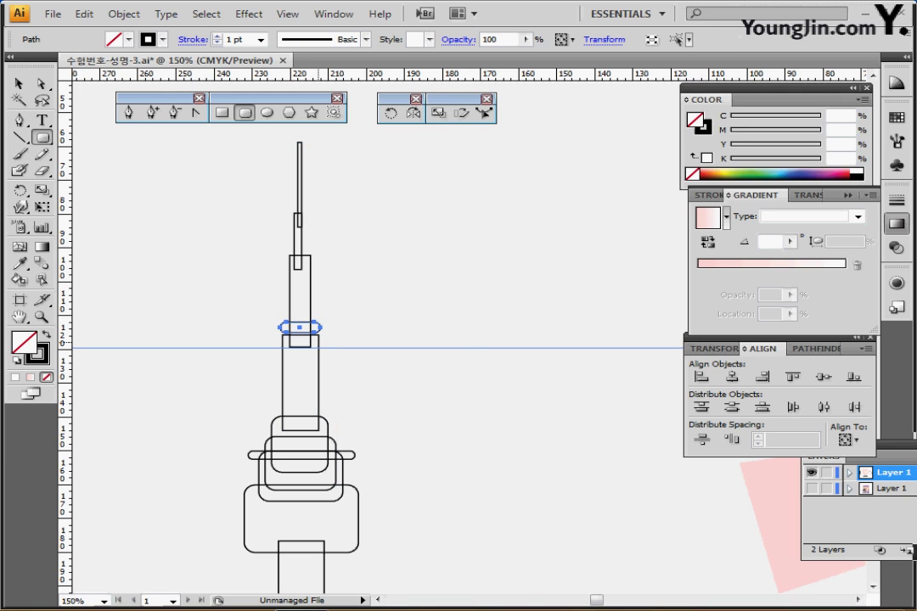
{"action": "key", "text": "ctrl+plus"}
{"action": "left_click_drag", "start_coordinate": [461, 323], "coordinate": [356, 351]}
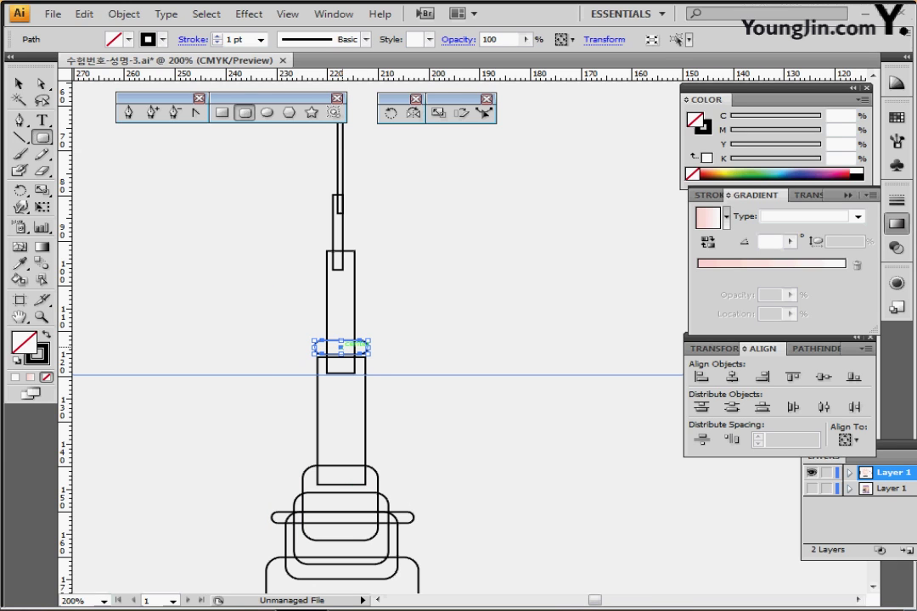
{"action": "left_click_drag", "start_coordinate": [341, 346], "coordinate": [342, 324]}
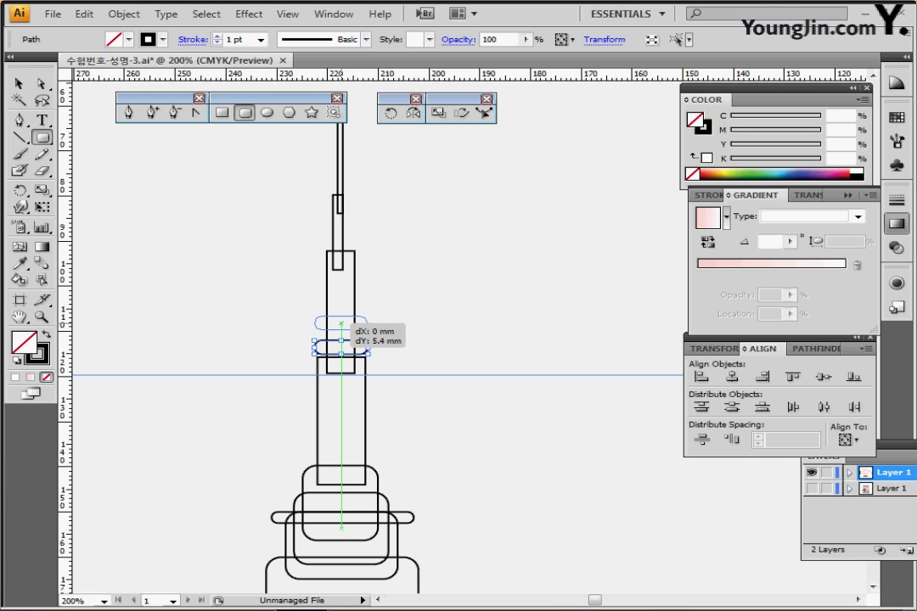
{"action": "left_click_drag", "start_coordinate": [341, 323], "coordinate": [342, 323]}
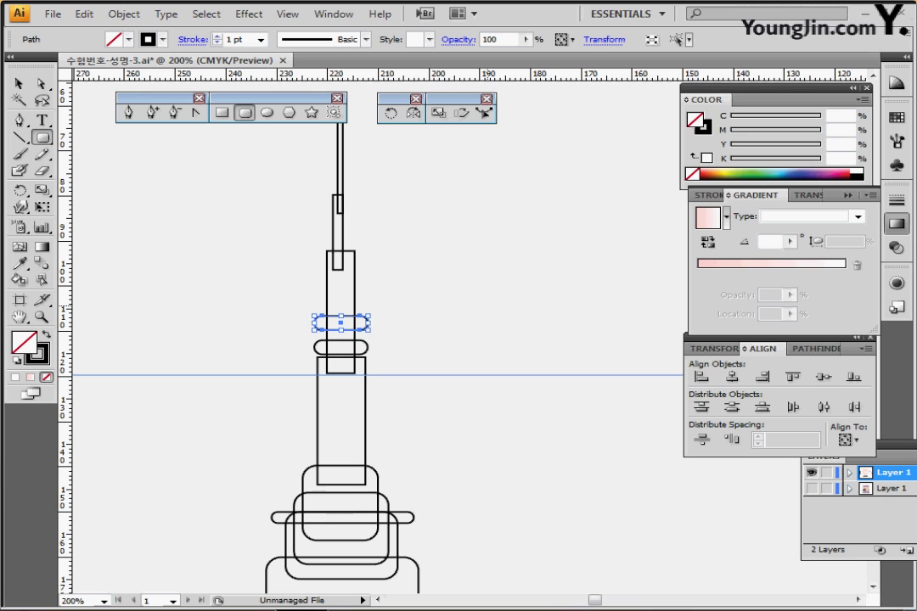
- Repeat the upward duplication of the small rounded band twice more to complete the stack at the spire's base
{"action": "key", "text": "ctrl+d"}
{"action": "key", "text": "ctrl+d"}
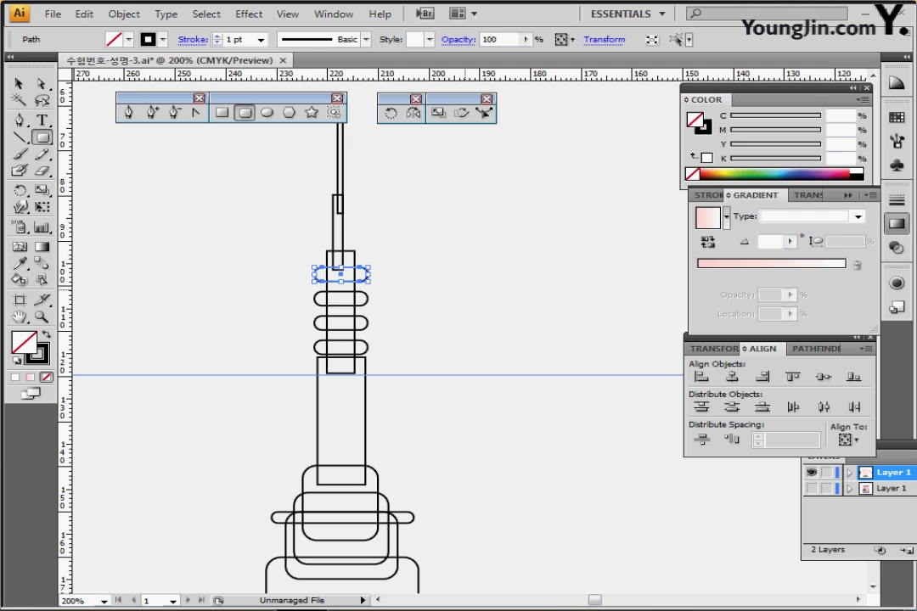
{"action": "key", "text": "ctrl+shift+a"}
- Centre all the tower shapes horizontally on one another and unite them into a single outline
{"action": "key", "text": "ctrl+minus"}
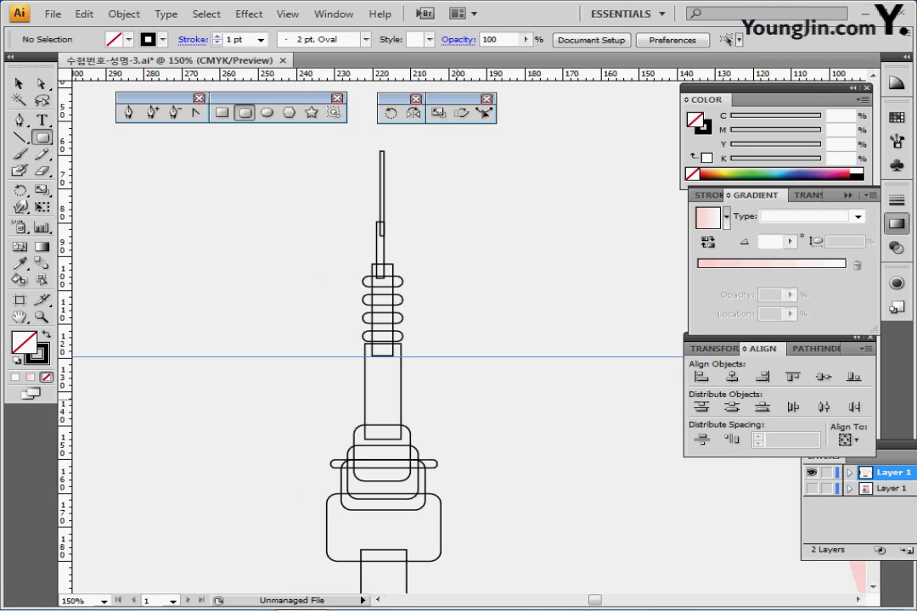
{"action": "key", "text": "ctrl+minus"}
{"action": "key", "text": "ctrl+minus"}
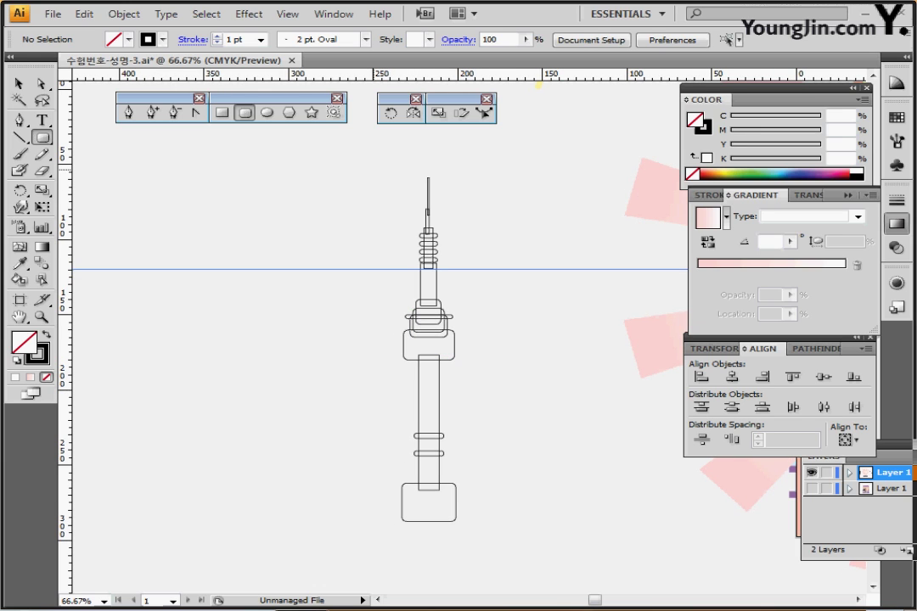
{"action": "left_click_drag", "start_coordinate": [370, 164], "coordinate": [543, 553]}
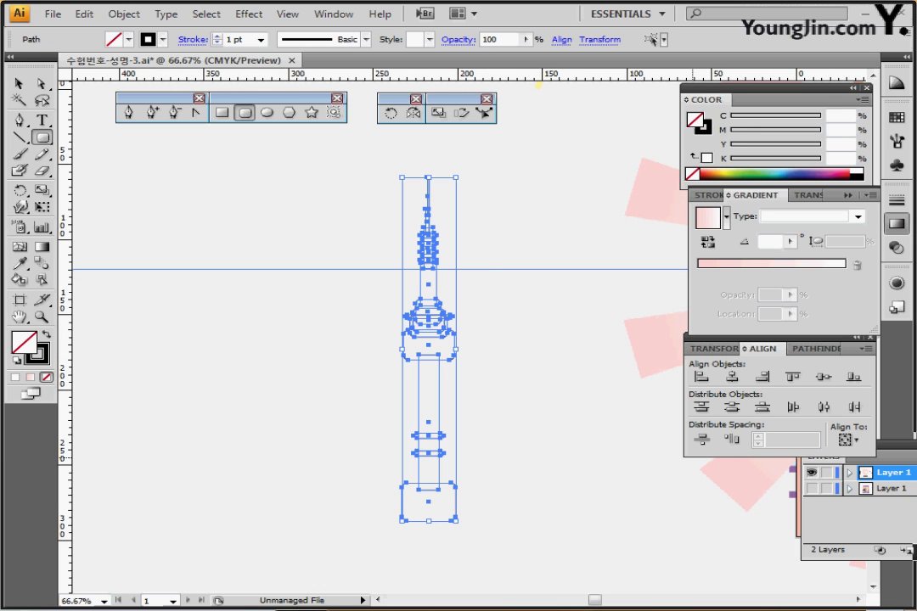
{"action": "left_click", "coordinate": [897, 224]}
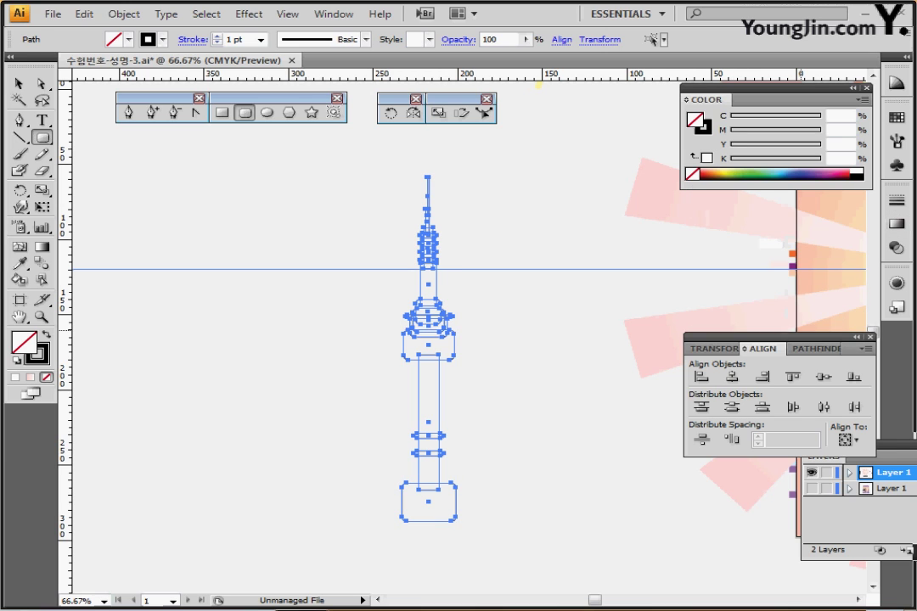
{"action": "left_click_drag", "start_coordinate": [818, 338], "coordinate": [819, 319]}
{"action": "left_click", "coordinate": [733, 358]}
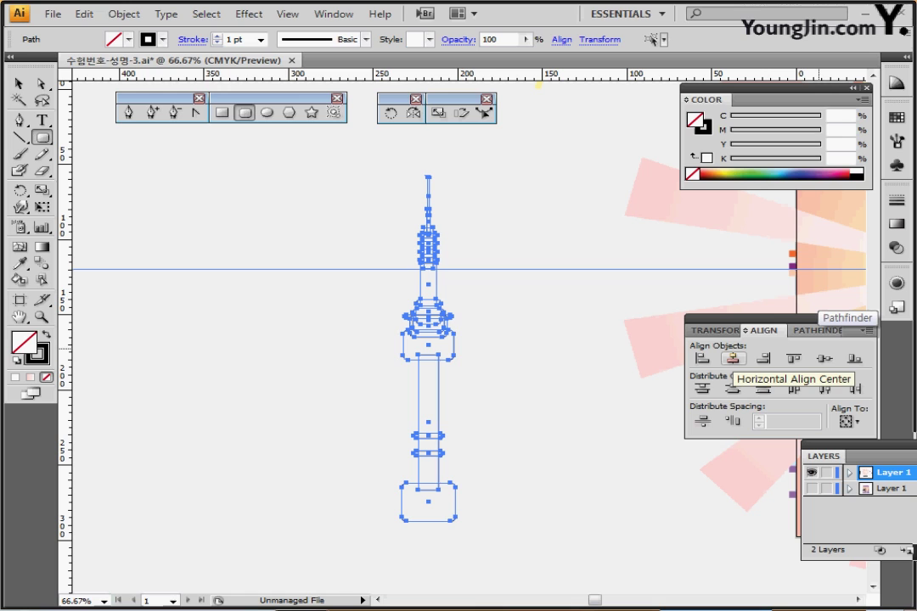
{"action": "left_click", "coordinate": [809, 330]}
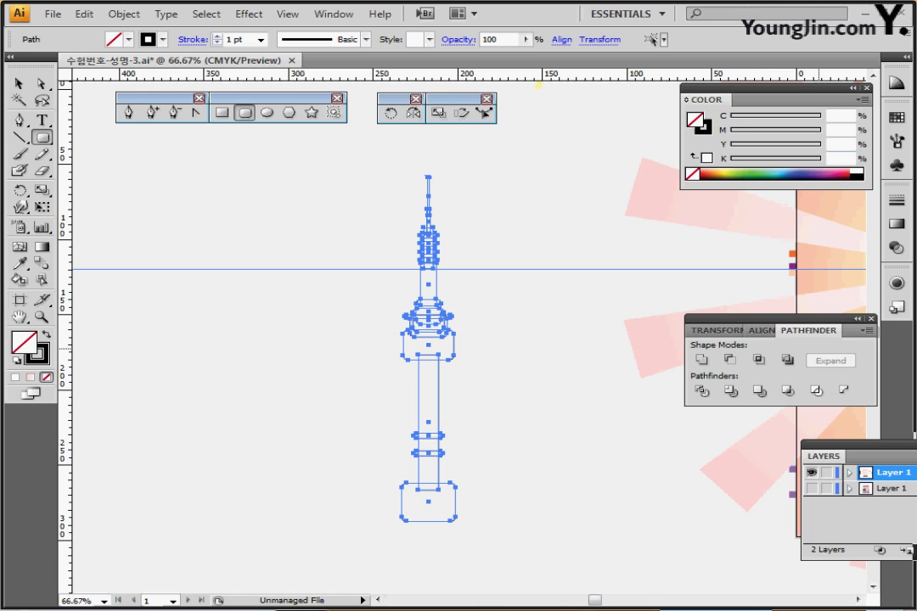
{"action": "left_click", "coordinate": [702, 360]}
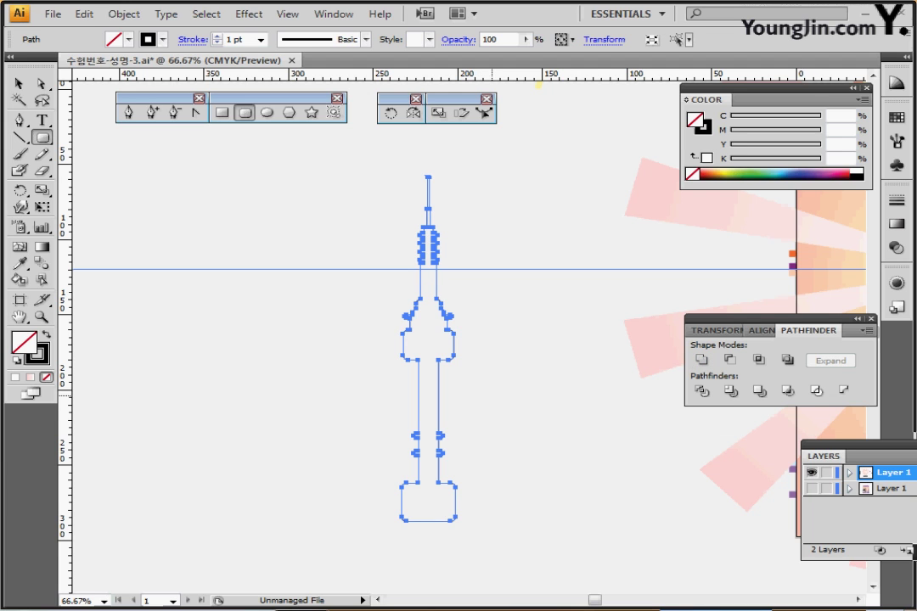
- Slope the shaft's junctions by moving the two anchor points beneath the deck slightly down and the two above the base slightly up
{"action": "left_click", "coordinate": [446, 375], "text": "ctrl"}
{"action": "left_click", "coordinate": [482, 375], "text": "ctrl"}
{"action": "left_click_drag", "start_coordinate": [452, 440], "coordinate": [436, 403]}
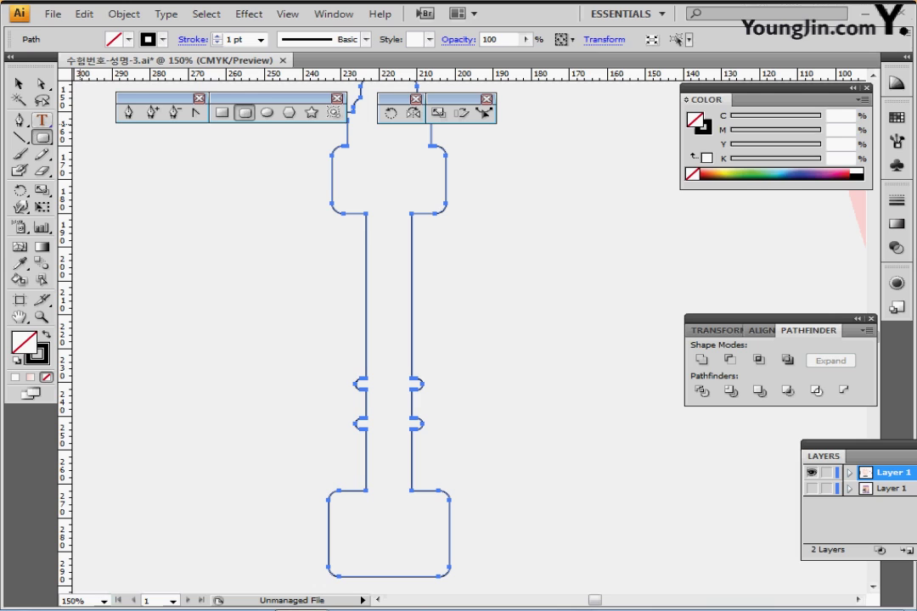
{"action": "key", "text": "a"}
{"action": "left_click_drag", "start_coordinate": [350, 207], "coordinate": [412, 219]}
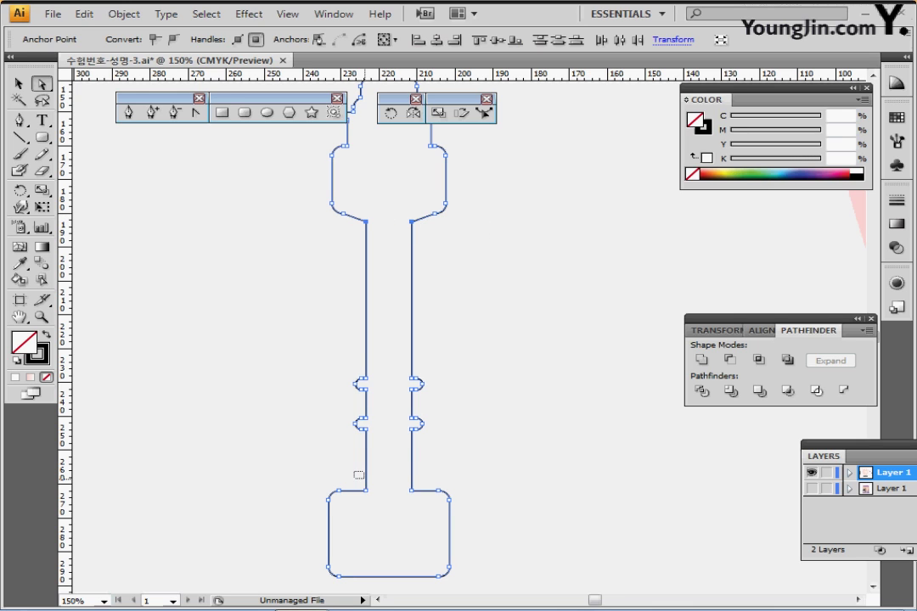
{"action": "left_click_drag", "start_coordinate": [354, 471], "coordinate": [412, 478]}
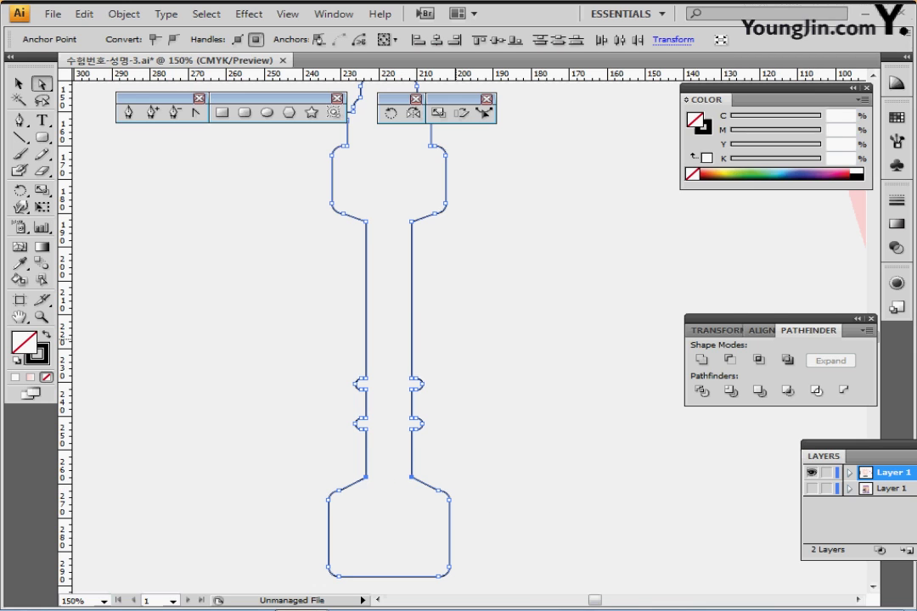
{"action": "key", "text": "ctrl+shift+a"}
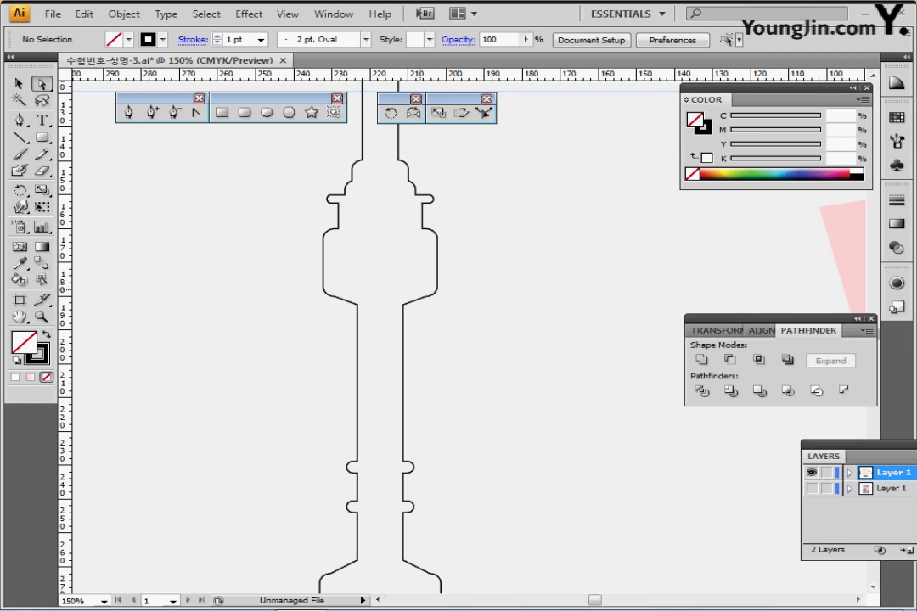
- Select the united tower outline and apply the default white fill and black stroke
{"action": "left_click", "coordinate": [438, 269], "text": "ctrl+alt"}
{"action": "left_click_drag", "start_coordinate": [515, 408], "coordinate": [491, 302]}
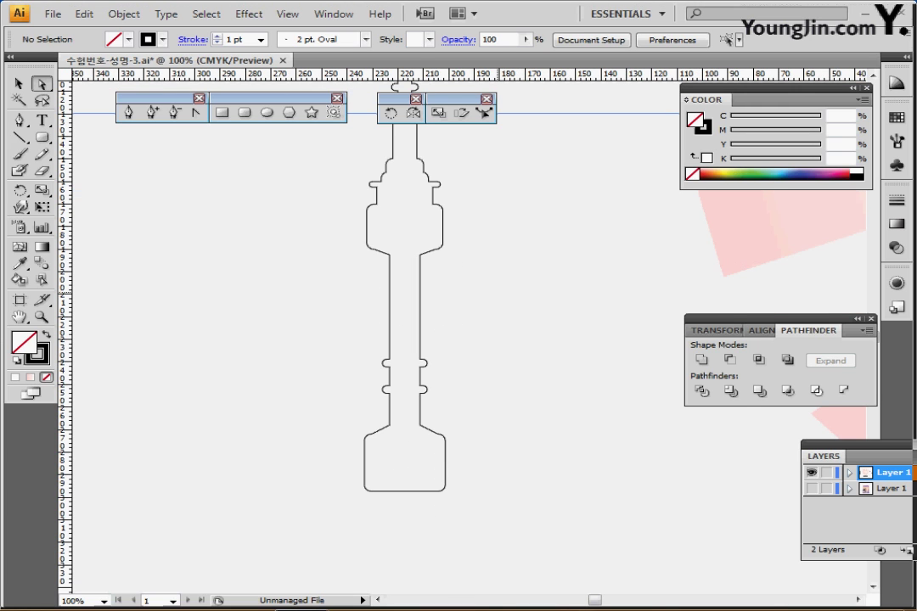
{"action": "left_click_drag", "start_coordinate": [409, 90], "coordinate": [146, 89]}
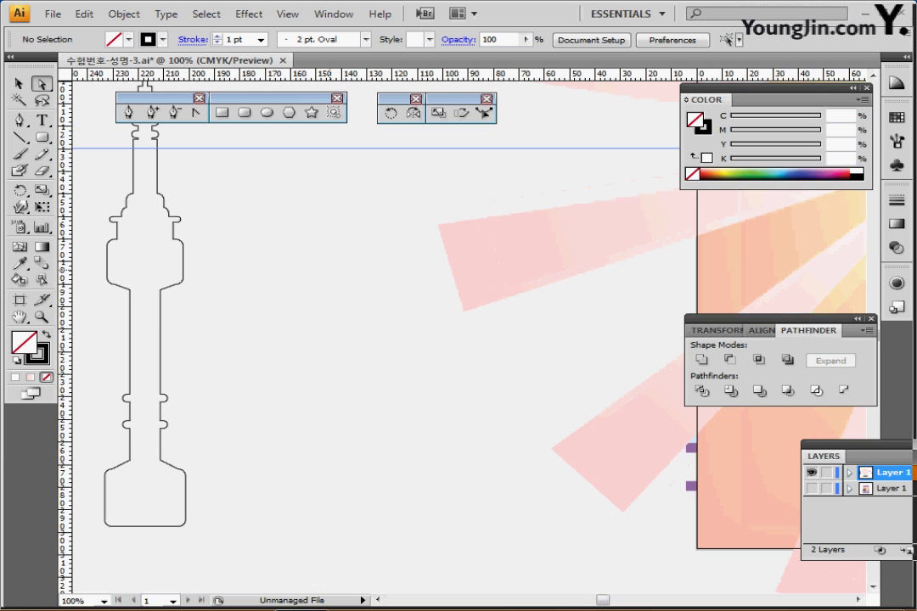
{"action": "left_click_drag", "start_coordinate": [145, 254], "coordinate": [382, 301]}
{"action": "left_click", "coordinate": [18, 84]}
{"action": "left_click_drag", "start_coordinate": [126, 214], "coordinate": [663, 216]}
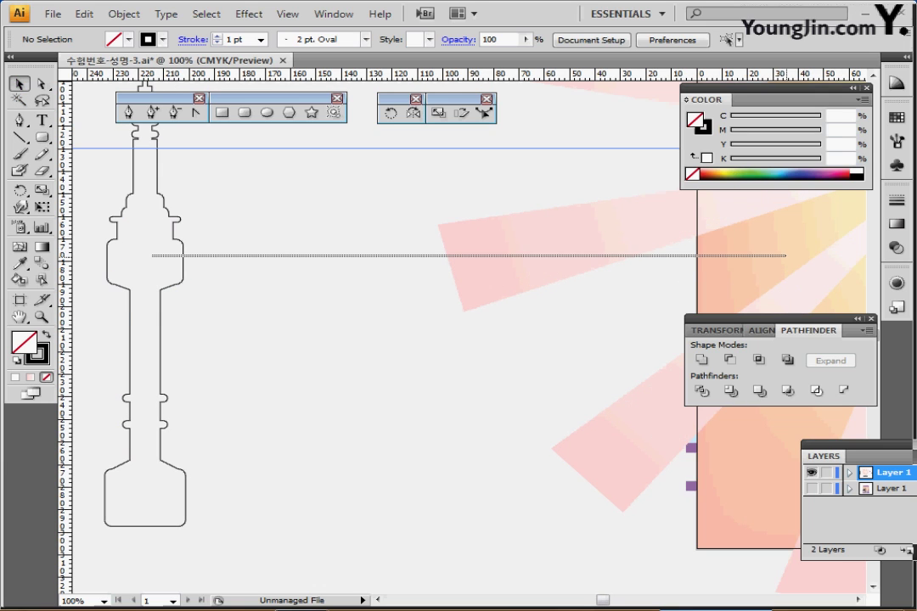
{"action": "key", "text": "ctrl+a"}
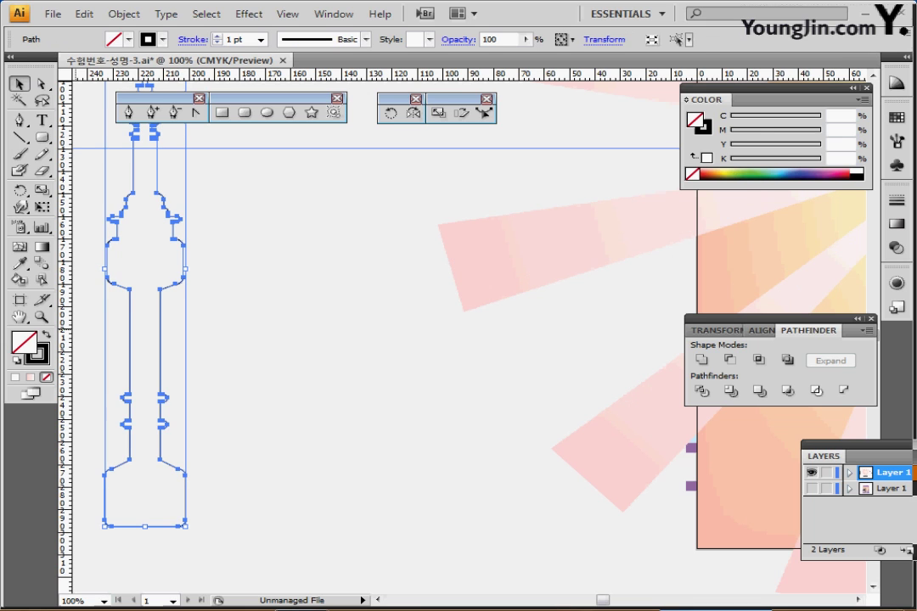
{"action": "key", "text": "d"}
- Move the tower from the blank area onto the poster, near the centre of the sunburst
{"action": "left_click_drag", "start_coordinate": [134, 253], "coordinate": [853, 237]}
{"action": "left_click_drag", "start_coordinate": [853, 238], "coordinate": [458, 281]}
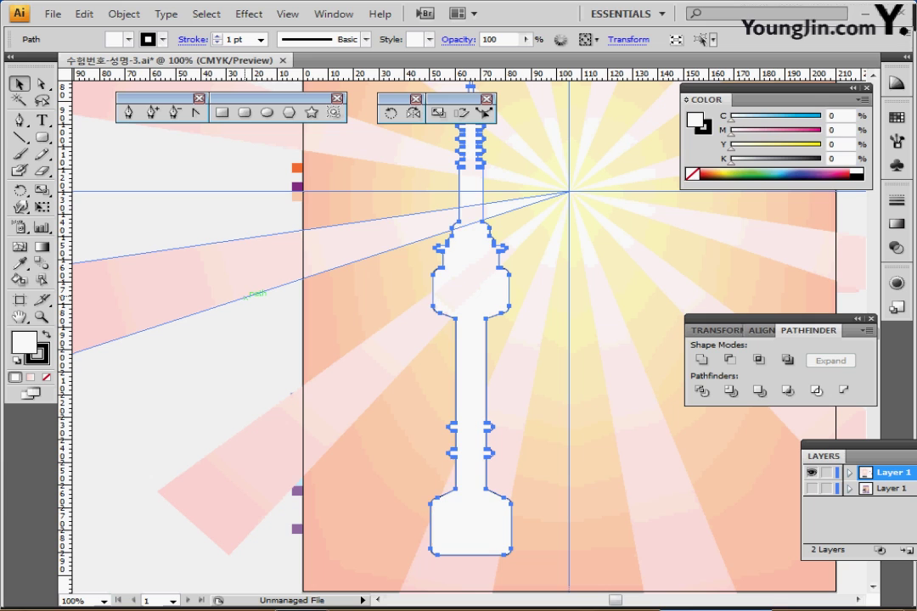
{"action": "left_click_drag", "start_coordinate": [450, 280], "coordinate": [544, 283]}
- Display the artwork in Outline view with the reference layer shown, and nudge the tower down and right onto the reference tower
{"action": "key", "text": "ctrl+y"}
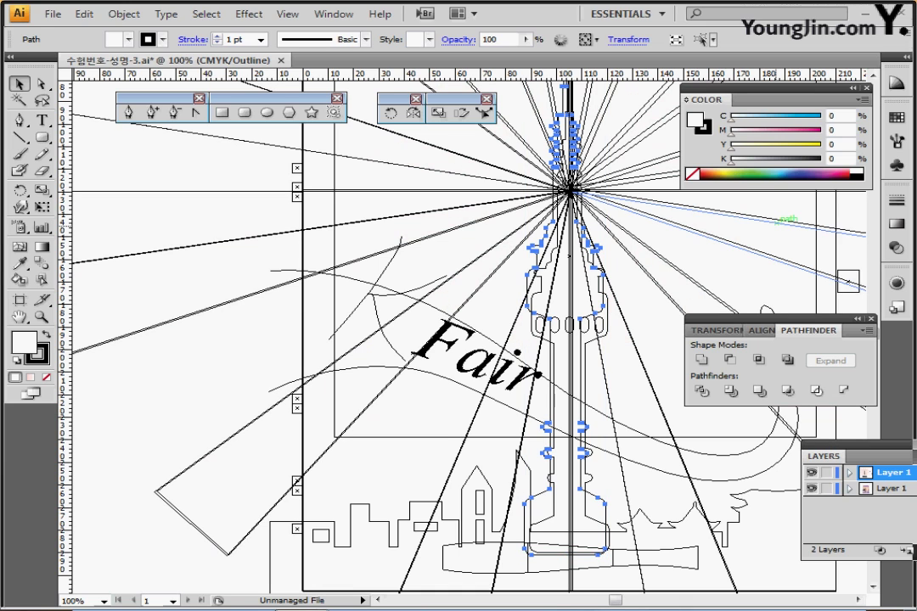
{"action": "key", "text": "Down"}
{"action": "key", "text": "Down"}
{"action": "key", "text": "Down"}
{"action": "key", "text": "Down"}
{"action": "key", "text": "Down"}
{"action": "key", "text": "Down"}
{"action": "key", "text": "Down"}
{"action": "key", "text": "Down"}
{"action": "key", "text": "Down"}
{"action": "key", "text": "Down"}
{"action": "key", "text": "Down"}
{"action": "key", "text": "Down"}
{"action": "key", "text": "Down"}
{"action": "key", "text": "Down"}
{"action": "key", "text": "Down"}
{"action": "key", "text": "Down"}
{"action": "key", "text": "Down"}
{"action": "key", "text": "Down"}
{"action": "key", "text": "Down"}
{"action": "key", "text": "Down"}
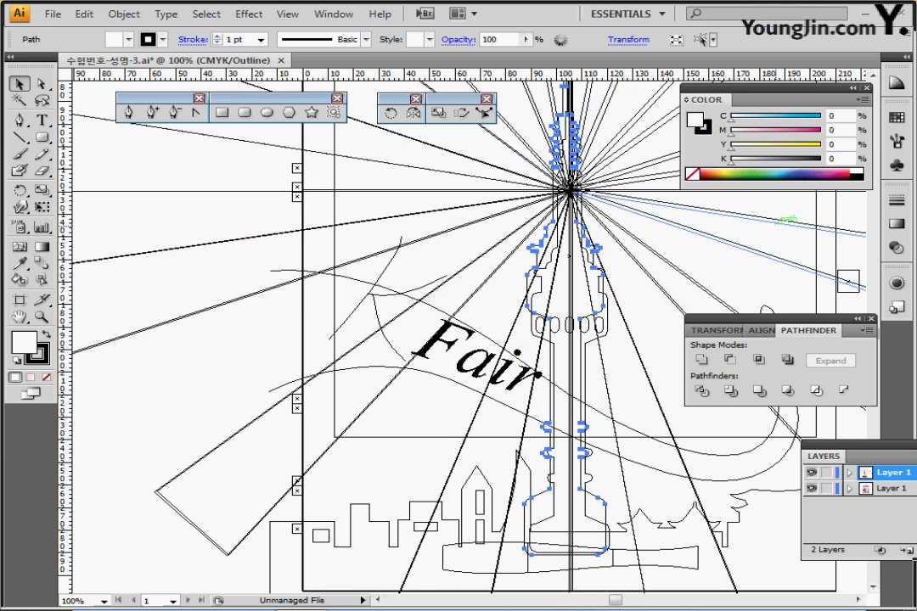
{"action": "key", "text": "Down"}
{"action": "key", "text": "Down"}
{"action": "key", "text": "Down"}
{"action": "key", "text": "Down"}
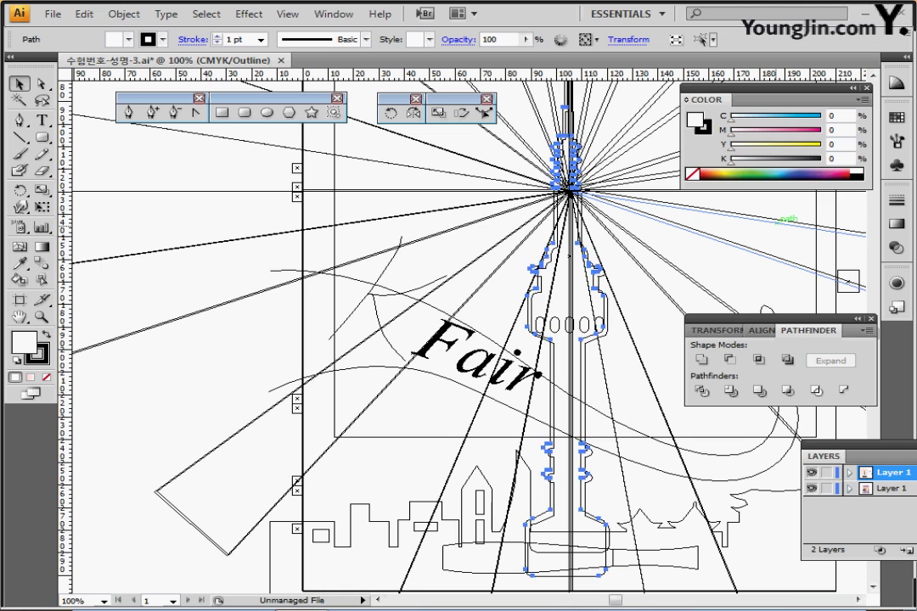
{"action": "key", "text": "Right"}
{"action": "key", "text": "Right"}
{"action": "key", "text": "Right"}
{"action": "key", "text": "Right"}
{"action": "key", "text": "Right"}
{"action": "key", "text": "Right"}
{"action": "key", "text": "Down"}
{"action": "key", "text": "Down"}
{"action": "key", "text": "Down"}
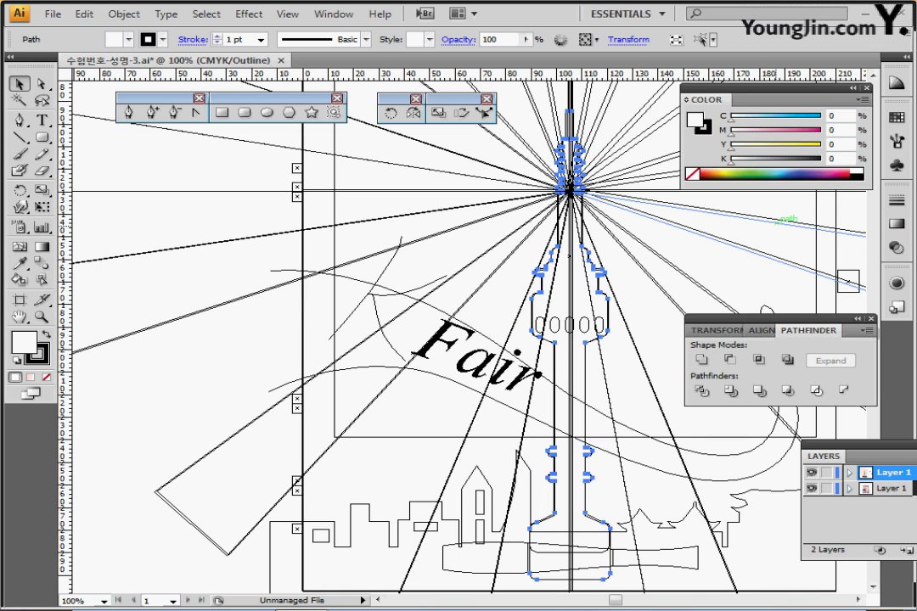
- Draw a small upright rounded rectangle over the leftmost reference window in the observation deck
{"action": "key", "text": "ctrl"}
{"action": "left_click", "coordinate": [529, 295], "text": "ctrl"}
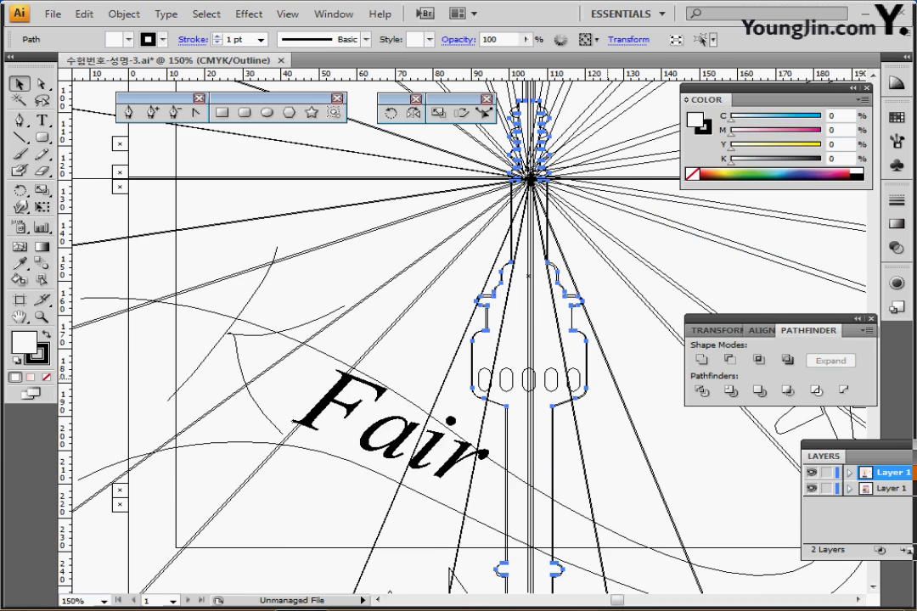
{"action": "left_click", "coordinate": [601, 366], "text": "ctrl"}
{"action": "left_click", "coordinate": [519, 394], "text": "ctrl"}
{"action": "left_click_drag", "start_coordinate": [344, 384], "coordinate": [496, 342]}
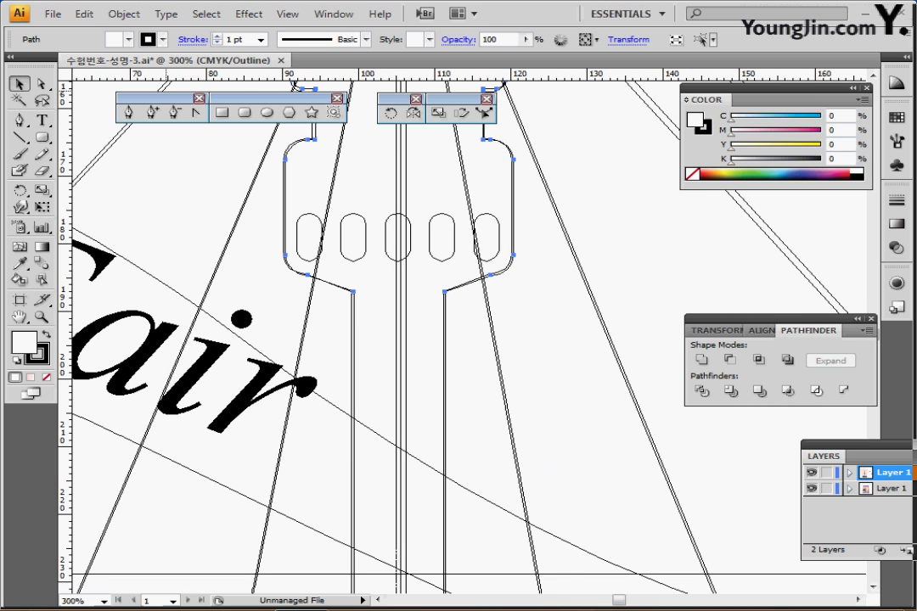
{"action": "left_click", "coordinate": [245, 113]}
{"action": "left_click_drag", "start_coordinate": [295, 213], "coordinate": [322, 262]}
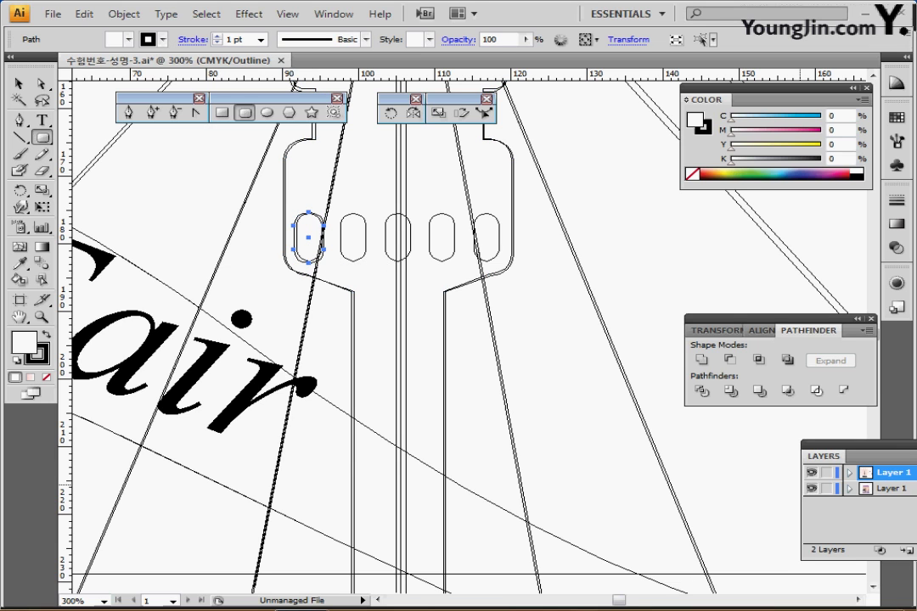
- Hide the reference layer and return the artwork to Preview mode around the observation deck
{"action": "left_click", "coordinate": [812, 489]}
{"action": "left_click", "coordinate": [397, 342], "text": "ctrl+alt"}
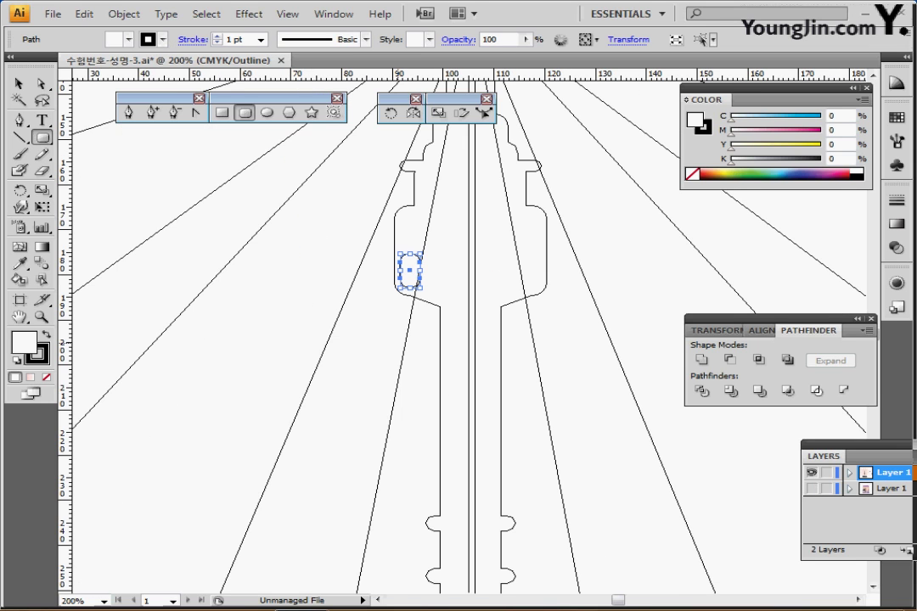
{"action": "key", "text": "ctrl+y"}
{"action": "key", "text": "ctrl+plus"}
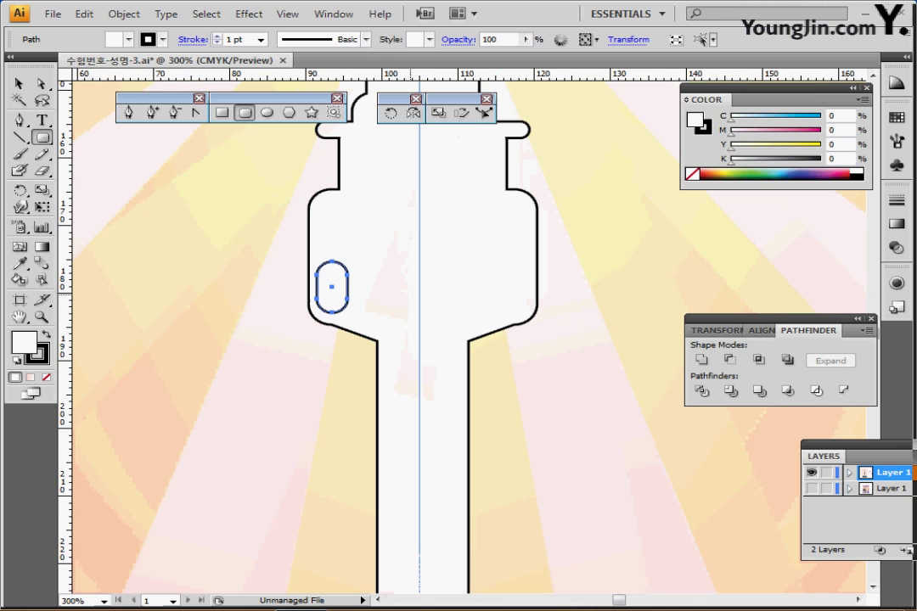
{"action": "key", "text": "Up"}
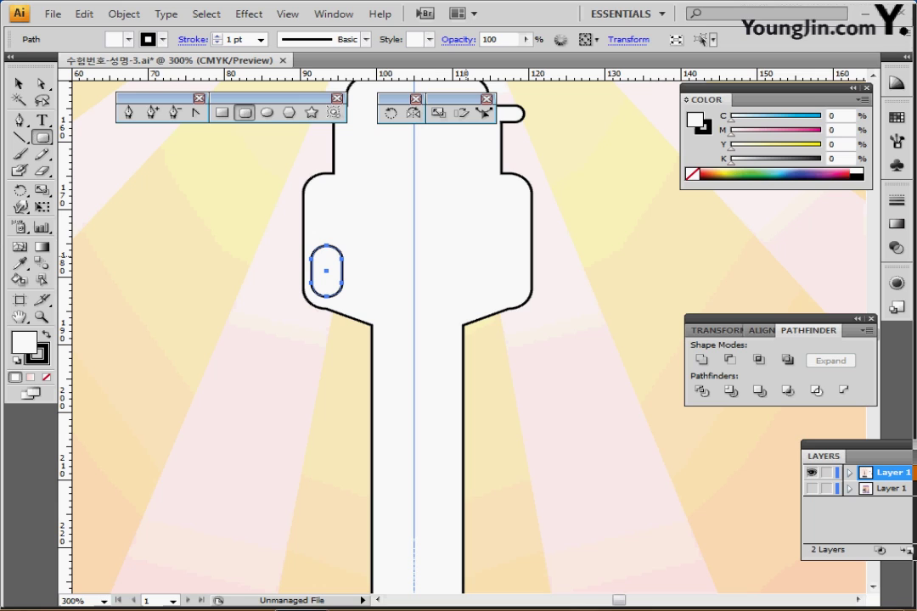
- Duplicate the rounded window horizontally across the observation deck to make a row of five evenly spaced windows
{"action": "key", "text": "ctrl"}
{"action": "left_click_drag", "start_coordinate": [327, 271], "coordinate": [367, 272]}
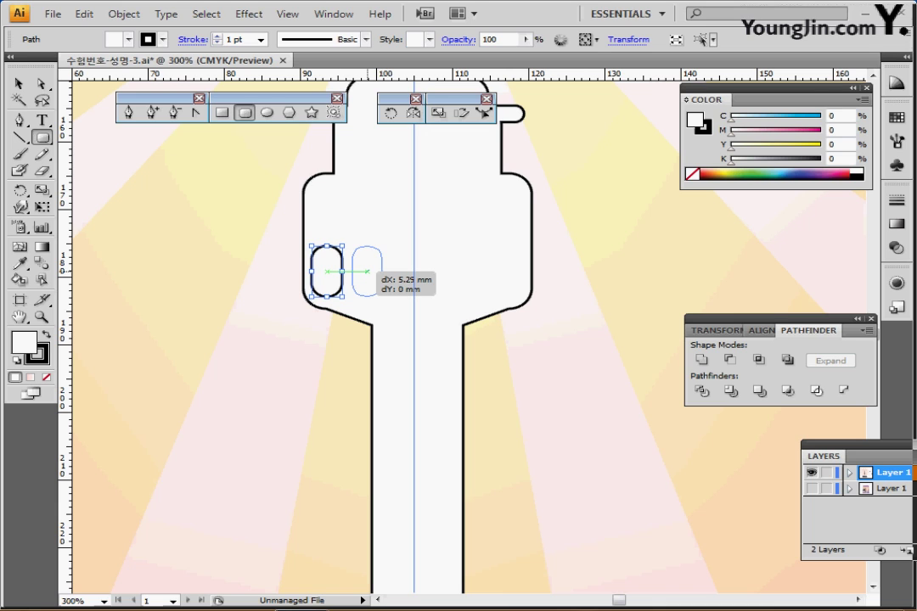
{"action": "left_click_drag", "start_coordinate": [368, 272], "coordinate": [370, 272]}
{"action": "key", "text": "ctrl+d"}
{"action": "key", "text": "ctrl+d"}
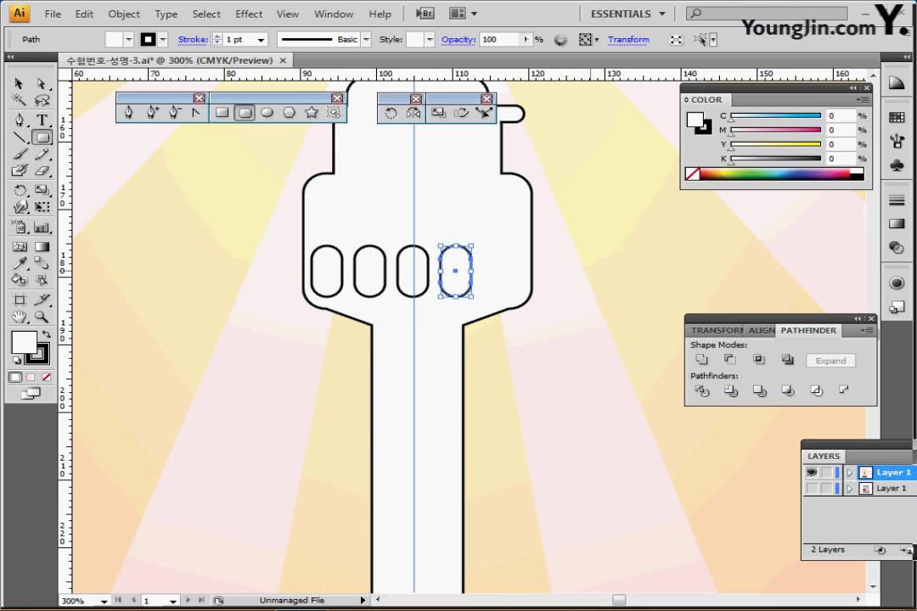
{"action": "key", "text": "ctrl+d"}
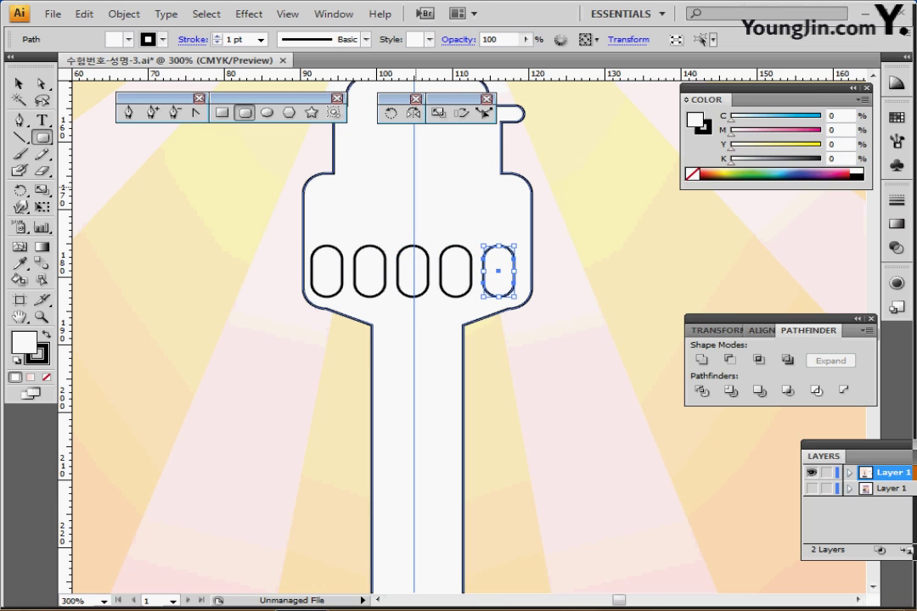
- Group the five rounded windows of the observation deck
{"action": "left_click", "coordinate": [327, 272], "text": "ctrl"}
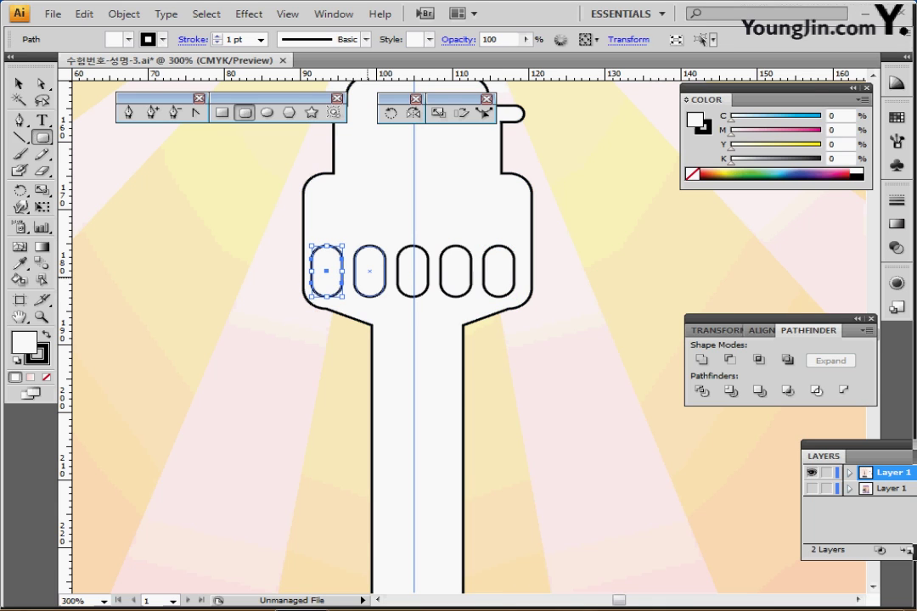
{"action": "left_click", "coordinate": [370, 272], "text": "shift"}
{"action": "left_click", "coordinate": [413, 272], "text": "shift"}
{"action": "left_click", "coordinate": [456, 272], "text": "shift"}
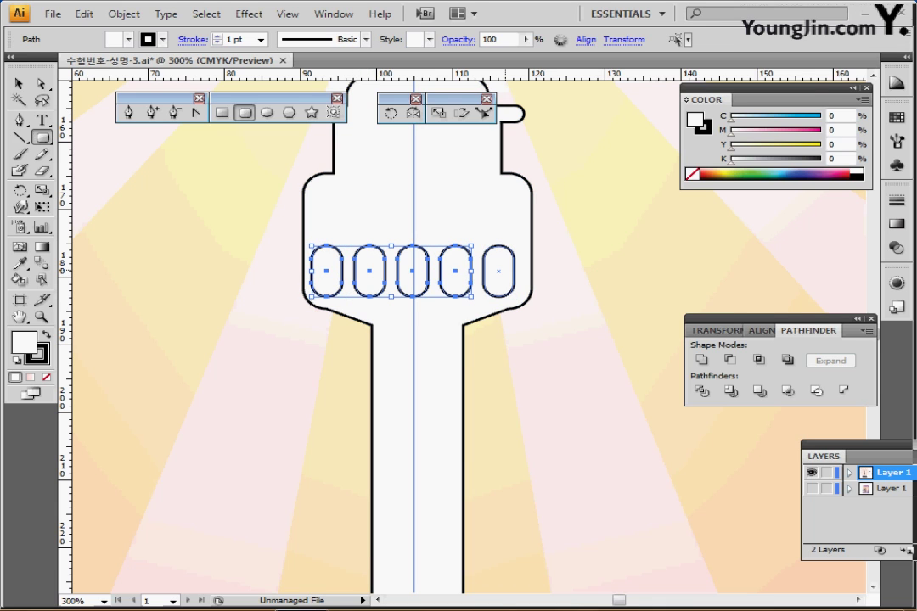
{"action": "left_click", "coordinate": [499, 271], "text": "ctrl+shift"}
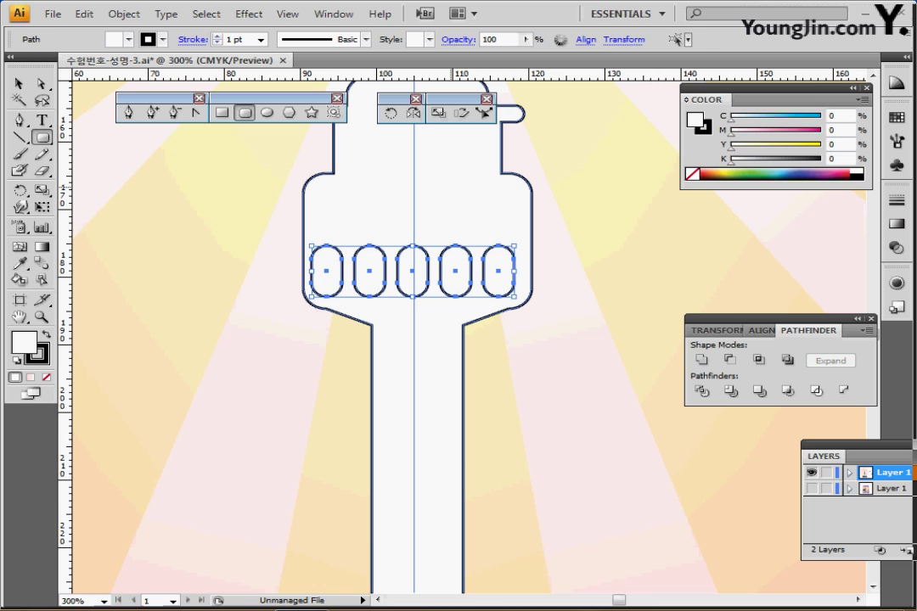
{"action": "key", "text": "ctrl+g"}
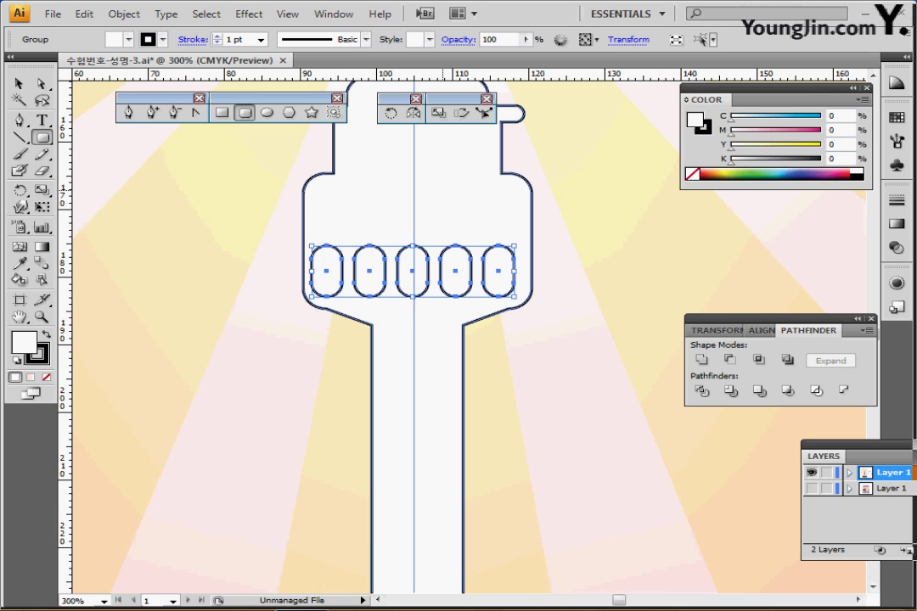
- Center the window group and the tower horizontally on the vertical guide and cut the windows out of the tower with Minus Front
{"action": "left_click", "coordinate": [443, 188], "text": "ctrl+shift"}
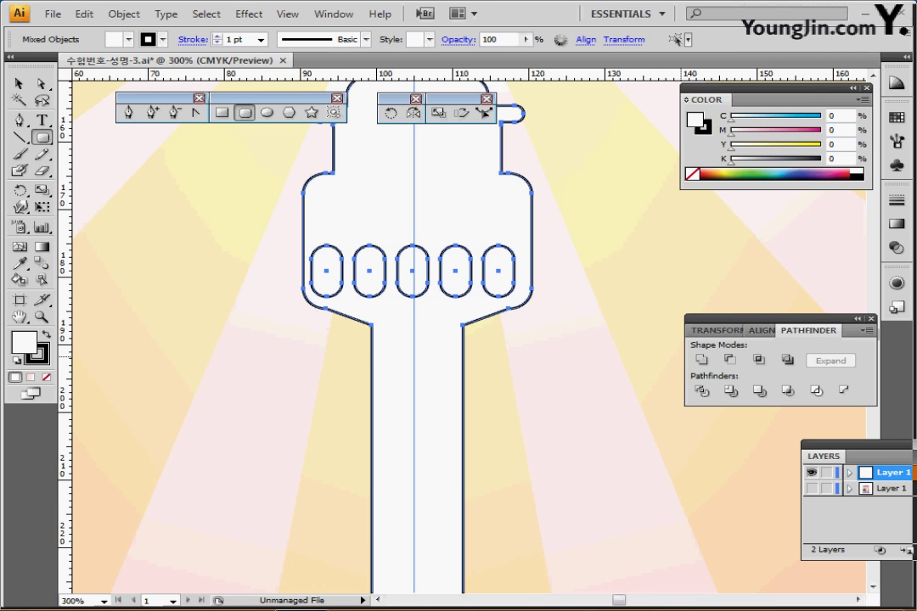
{"action": "left_click", "coordinate": [761, 331]}
{"action": "left_click", "coordinate": [733, 359]}
{"action": "left_click", "coordinate": [732, 358]}
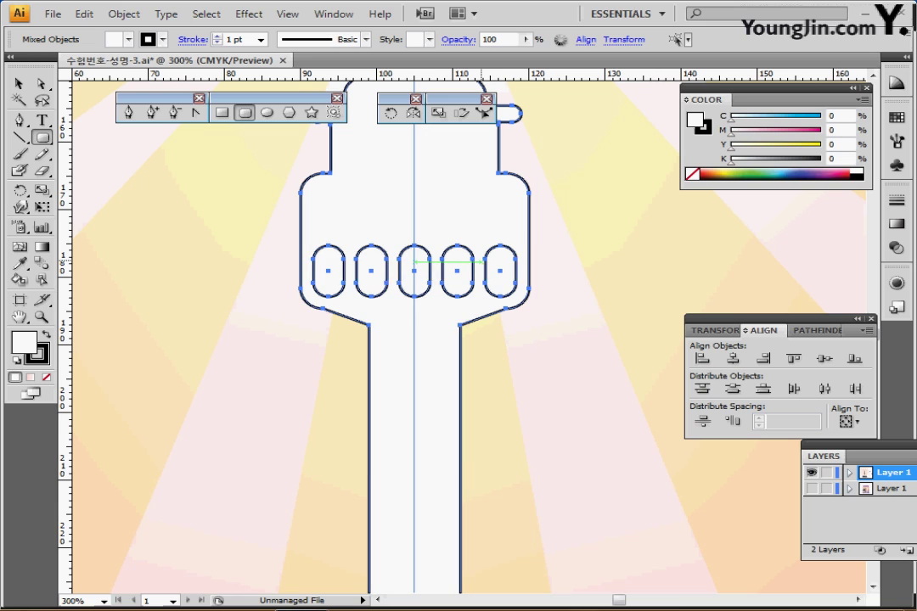
{"action": "key", "text": "ctrl+z"}
{"action": "key", "text": "ctrl+shift+b"}
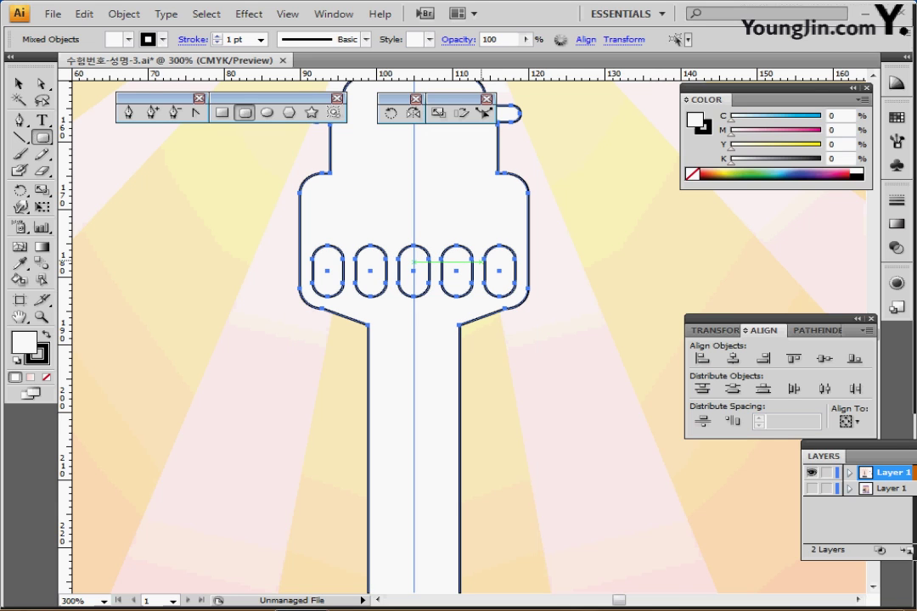
{"action": "key", "text": "ctrl+z"}
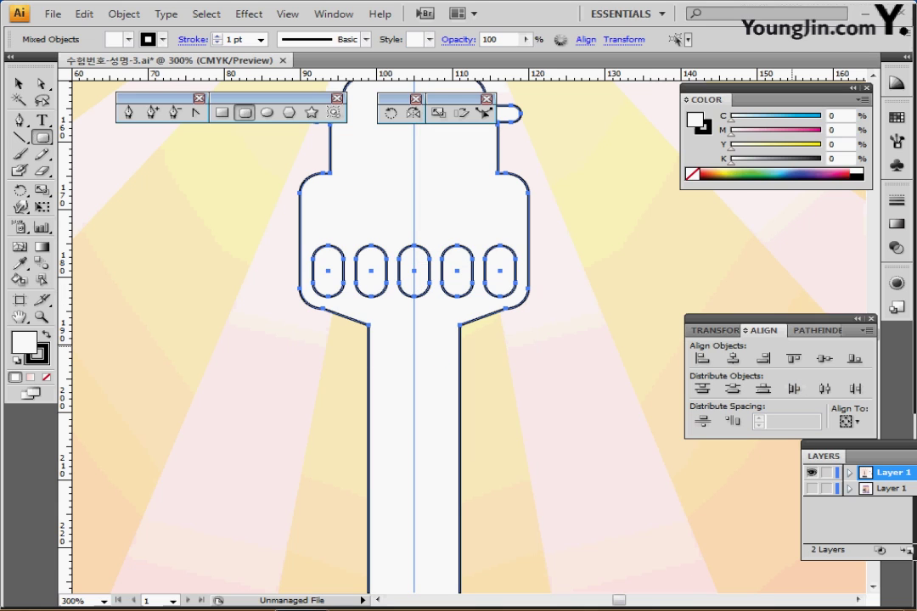
{"action": "left_click", "coordinate": [809, 330]}
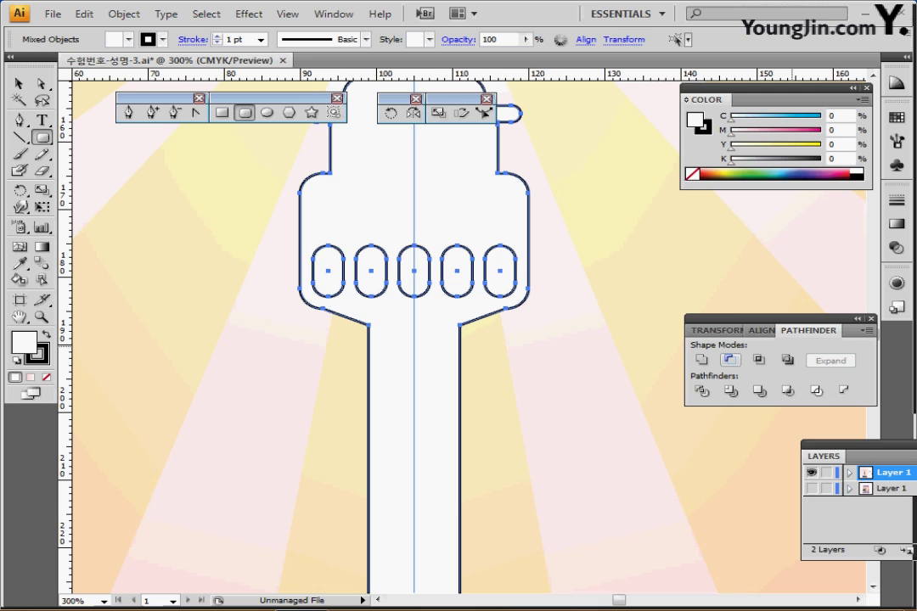
{"action": "left_click", "coordinate": [730, 360]}
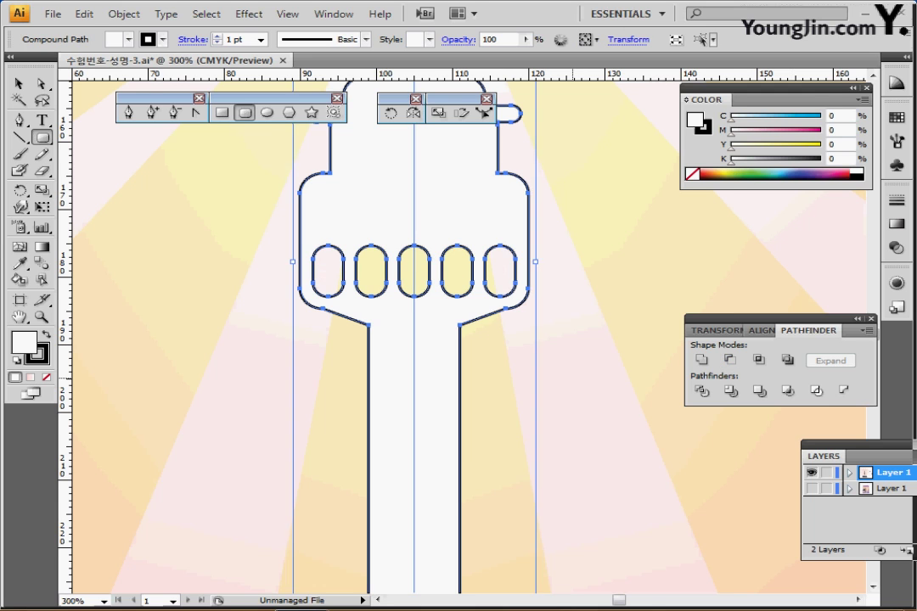
- Give the tower the orange fill and no stroke of the orange swatch beside the artboard, using the Eyedropper
{"action": "key", "text": "ctrl+minus"}
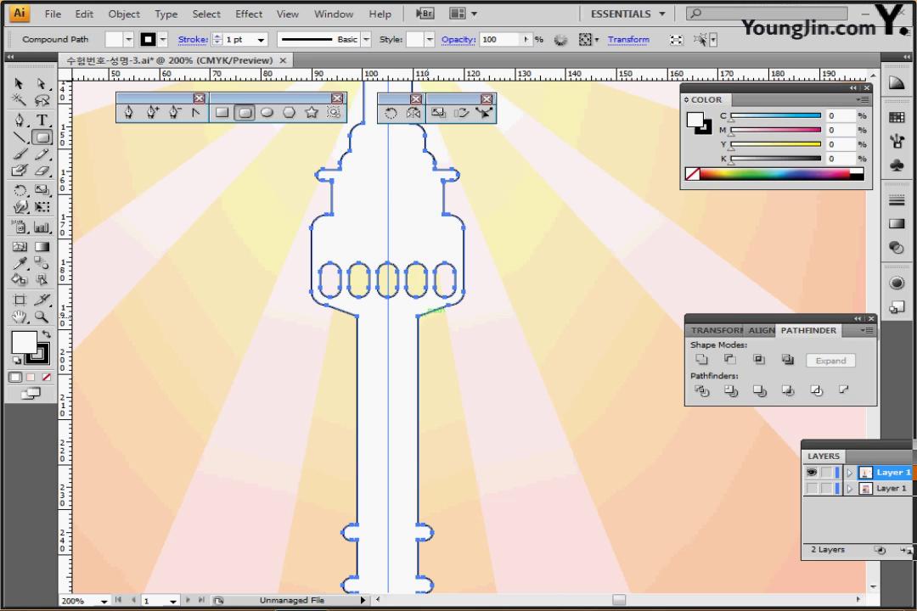
{"action": "key", "text": "ctrl+minus"}
{"action": "key", "text": "ctrl+minus"}
{"action": "key", "text": "ctrl+minus"}
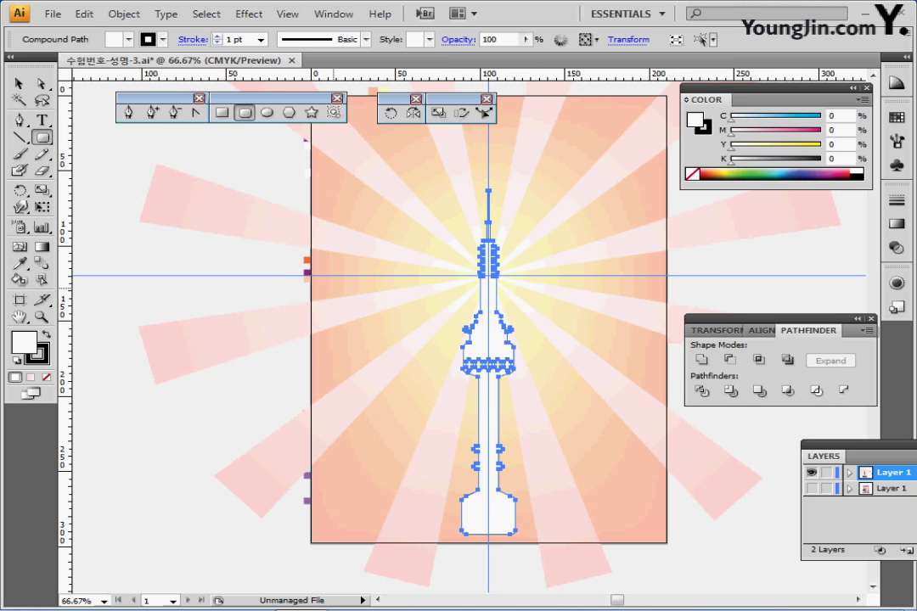
{"action": "left_click_drag", "start_coordinate": [307, 261], "coordinate": [306, 299]}
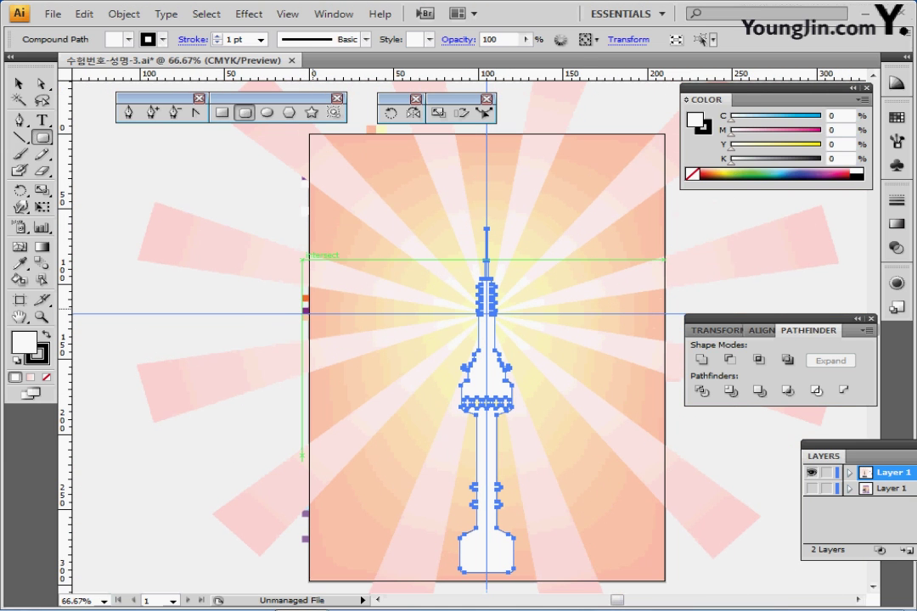
{"action": "key", "text": "i"}
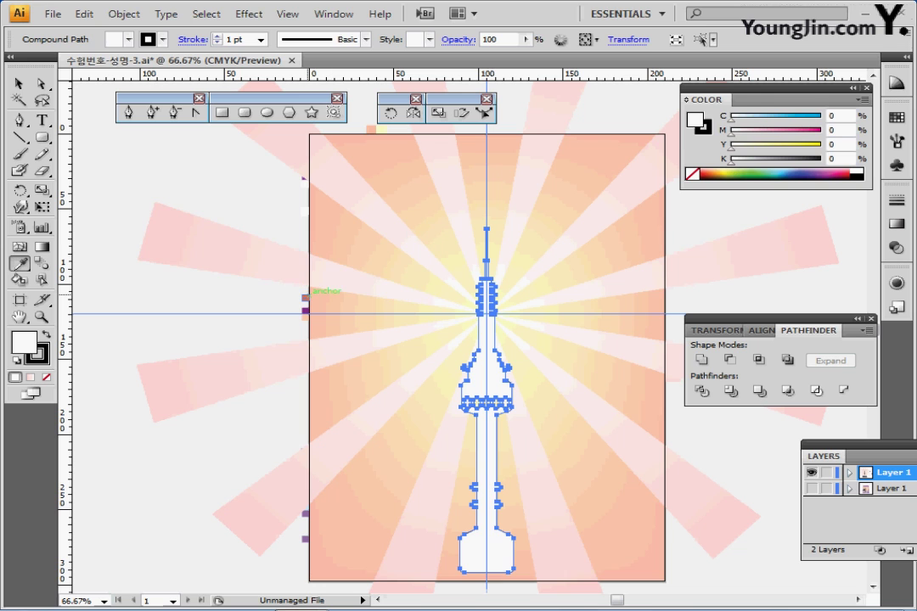
{"action": "left_click", "coordinate": [307, 299]}
{"action": "left_click", "coordinate": [304, 297]}
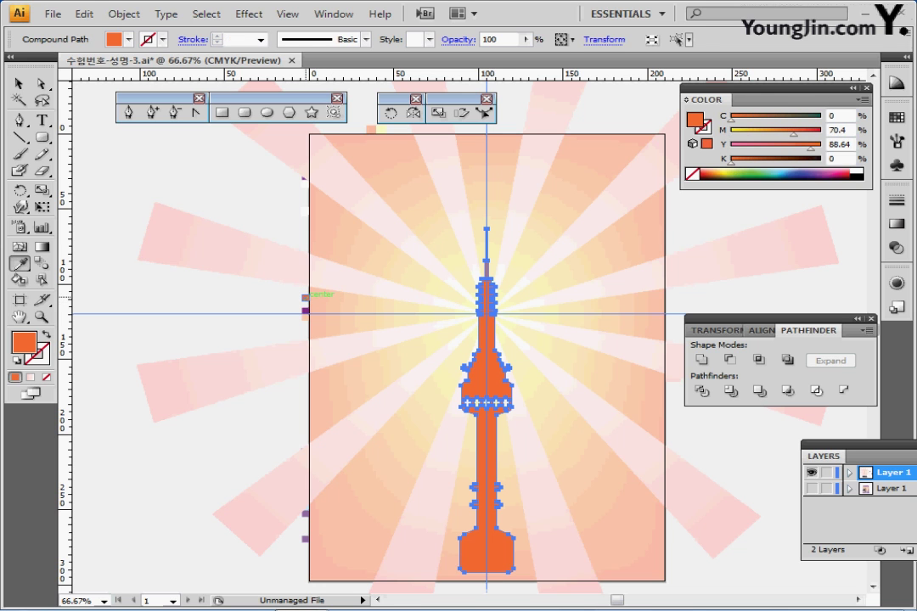
- Set the tower's fill color to magenta 70% and yellow 90%, and save the document
{"action": "left_click_drag", "start_coordinate": [524, 353], "coordinate": [503, 301]}
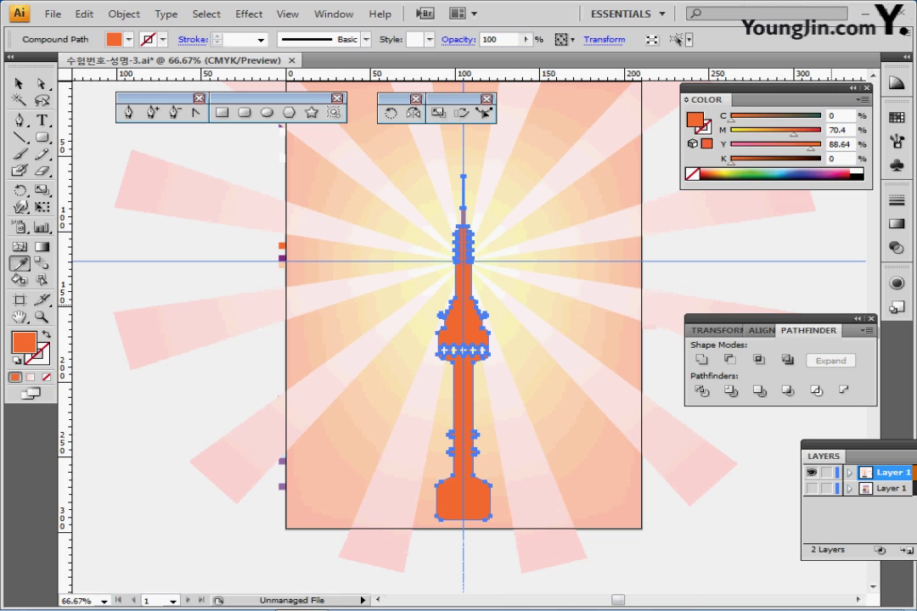
{"action": "left_click_drag", "start_coordinate": [851, 130], "coordinate": [822, 130]}
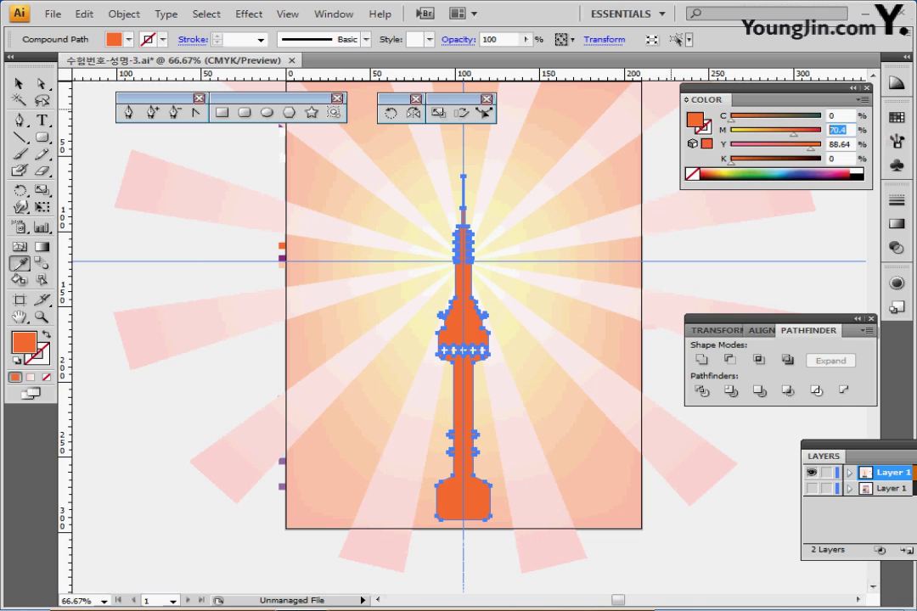
{"action": "type", "text": "70"}
{"action": "key", "text": "Tab"}
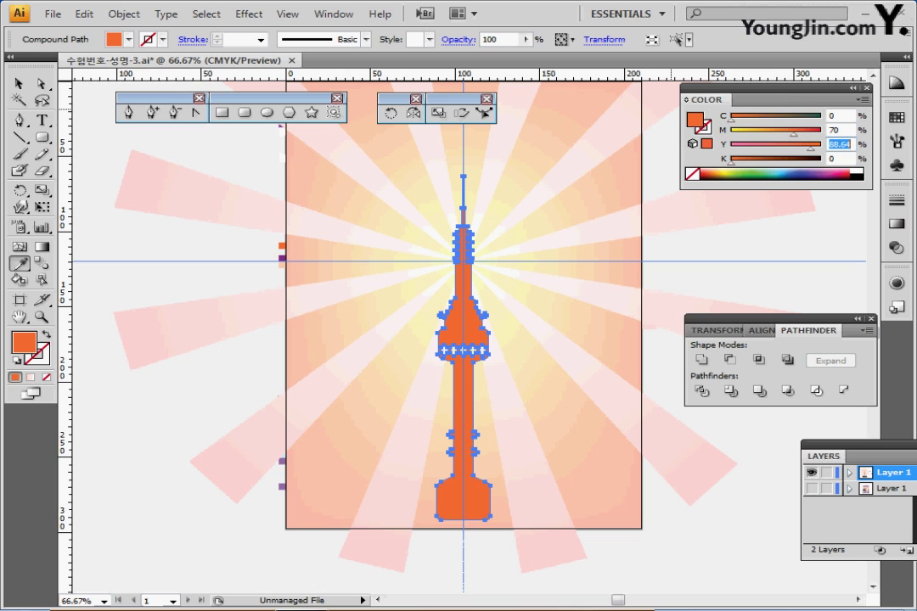
{"action": "type", "text": "90"}
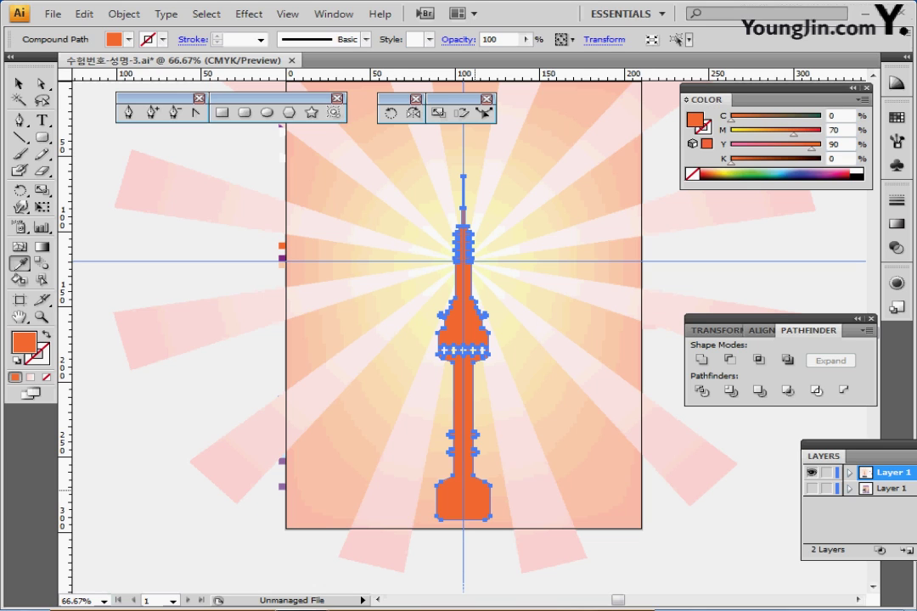
{"action": "key", "text": "ctrl"}
{"action": "key", "text": "ctrl+s"}
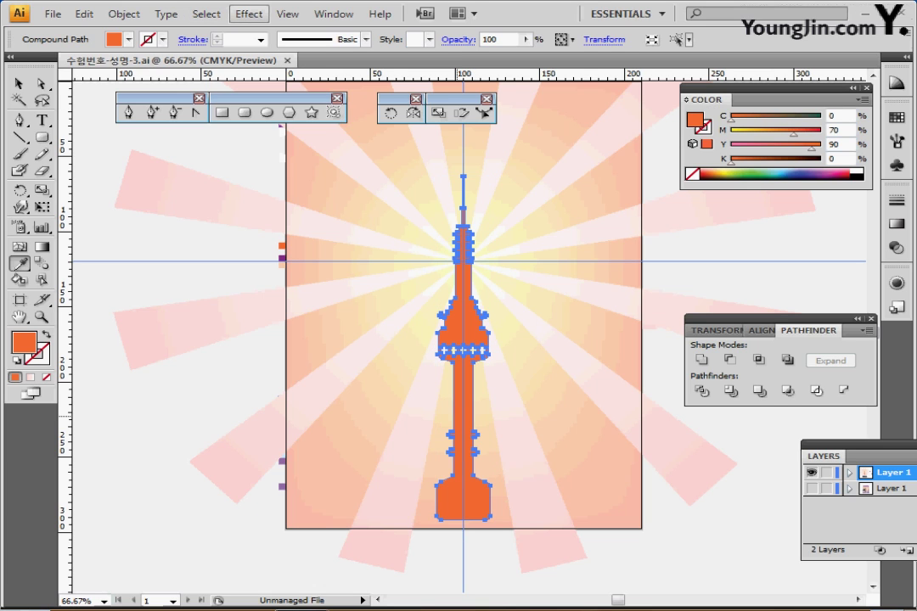
- Apply a Drop Shadow effect to the tower with X and Y offsets of 1 mm, and save the document
{"action": "left_click", "coordinate": [248, 14]}
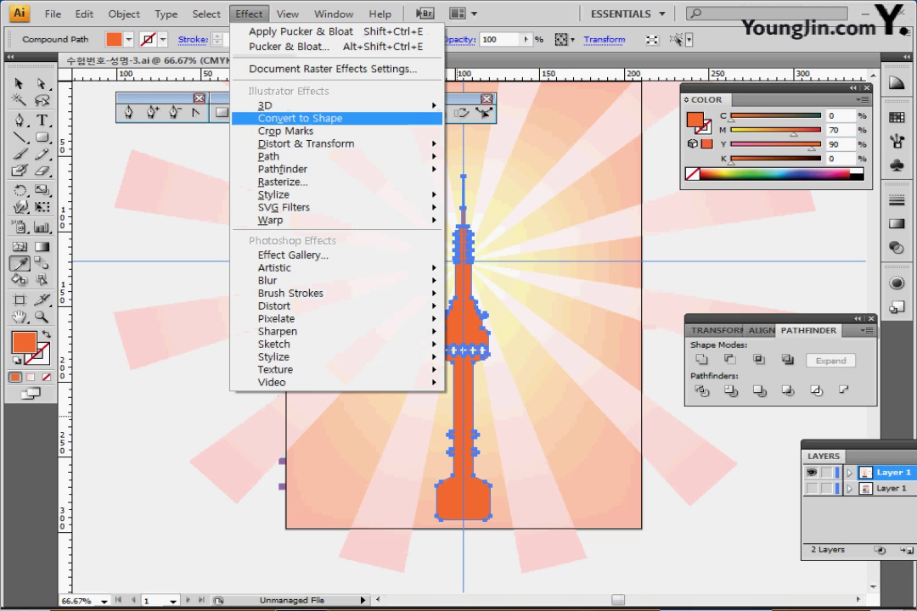
{"action": "mouse_move", "coordinate": [280, 194]}
{"action": "left_click", "coordinate": [508, 215]}
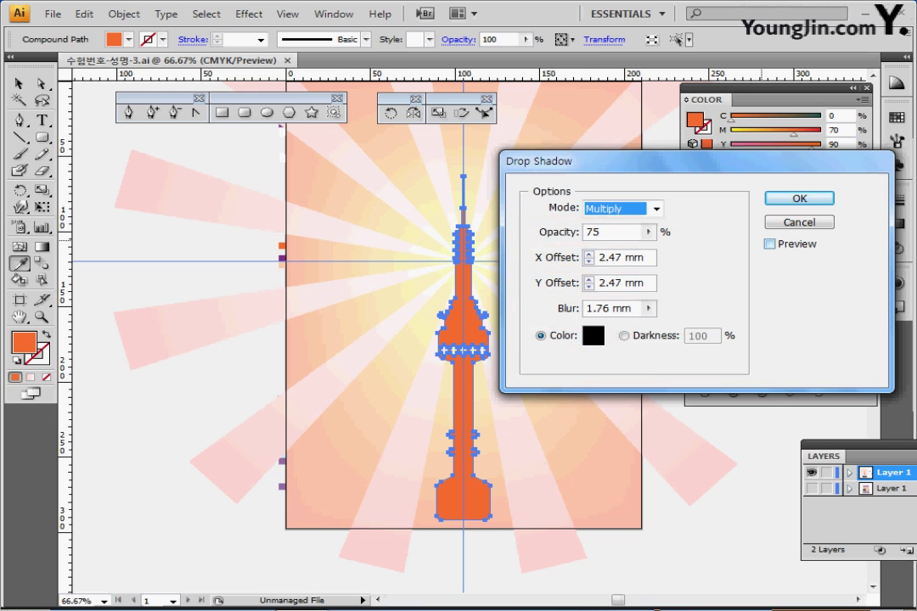
{"action": "left_click", "coordinate": [770, 244]}
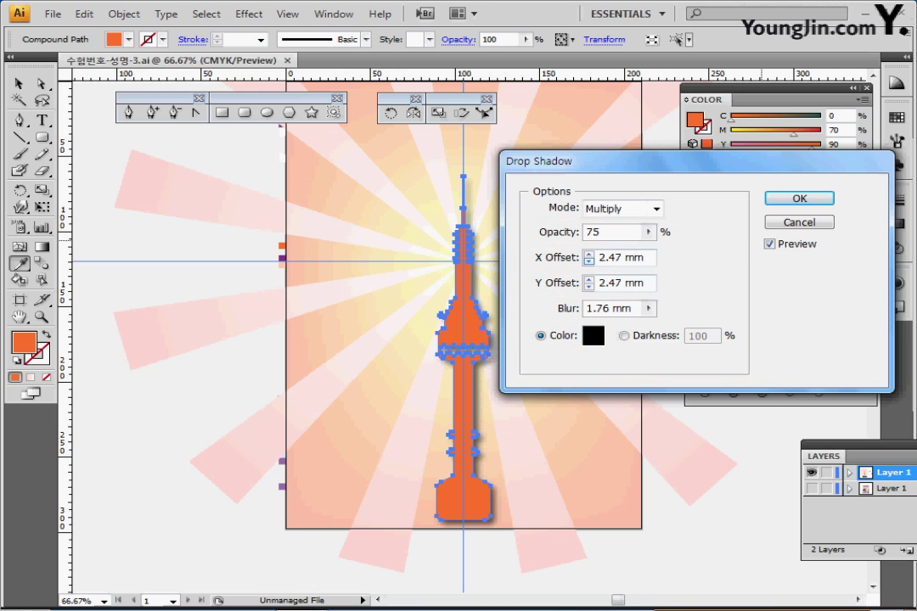
{"action": "double_click", "coordinate": [588, 261]}
{"action": "double_click", "coordinate": [589, 287]}
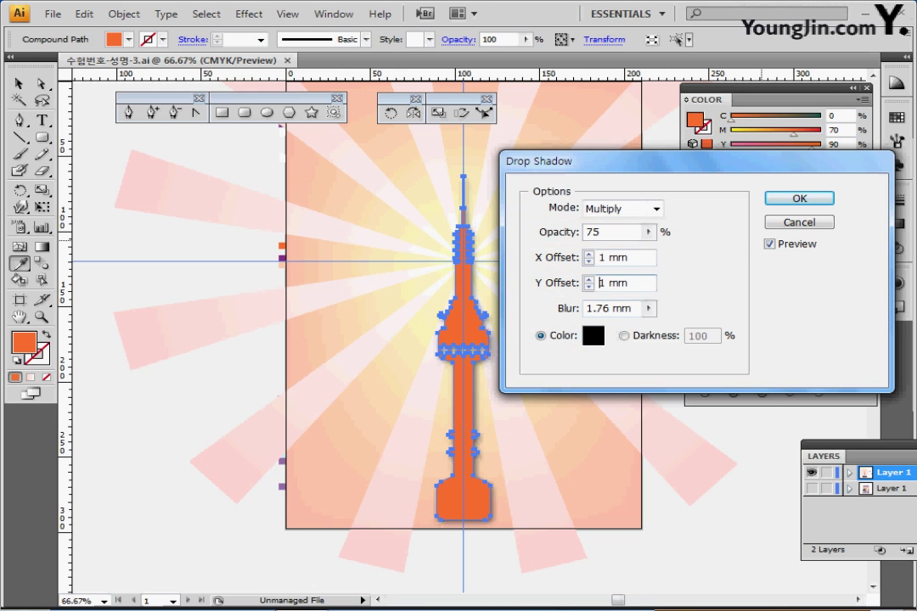
{"action": "type", "text": "1"}
{"action": "key", "text": "Return"}
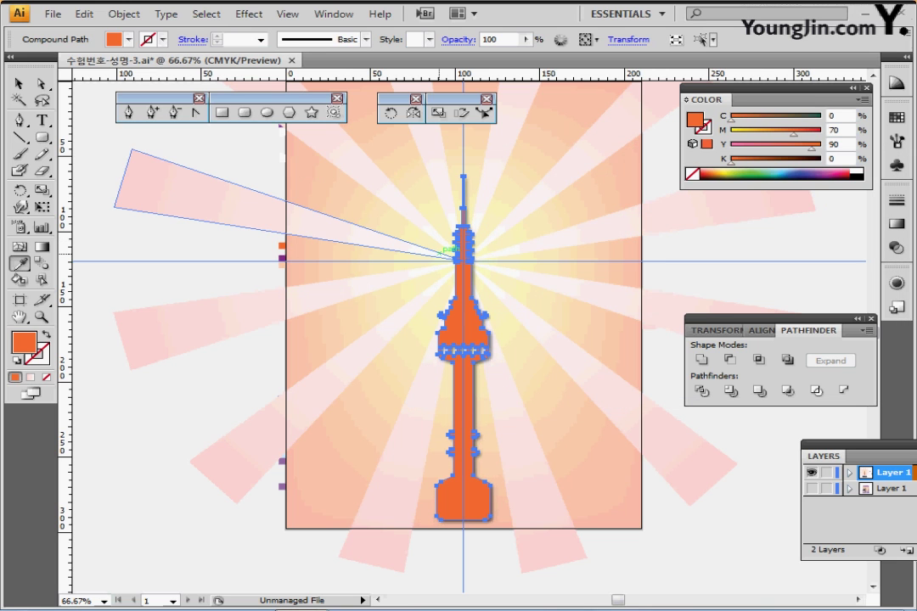
{"action": "key", "text": "ctrl+s"}
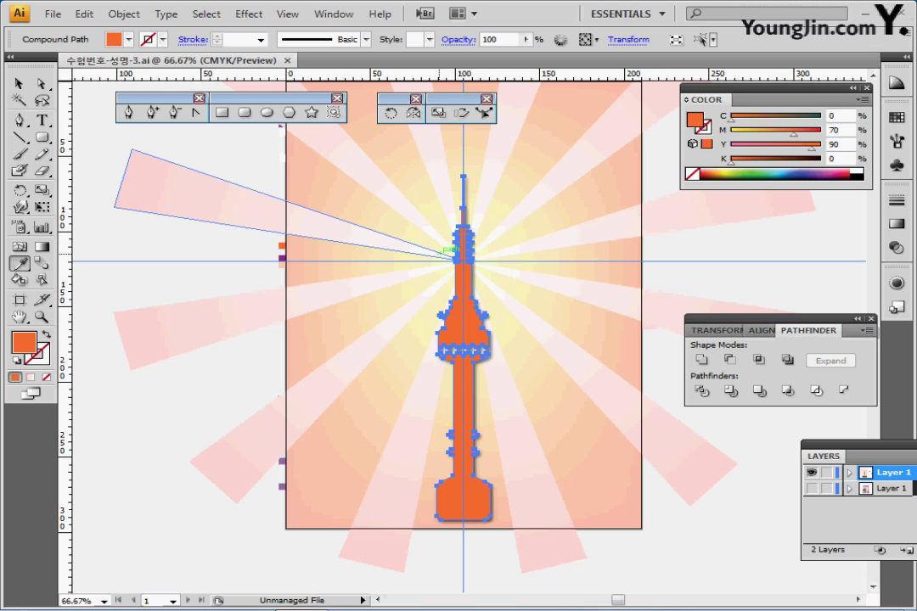
- Add an anchor point at the middle of the top edge of the tall rectangle overlapping the wide inner block in the skyline outlines
{"action": "key", "text": "ctrl+shift+a"}
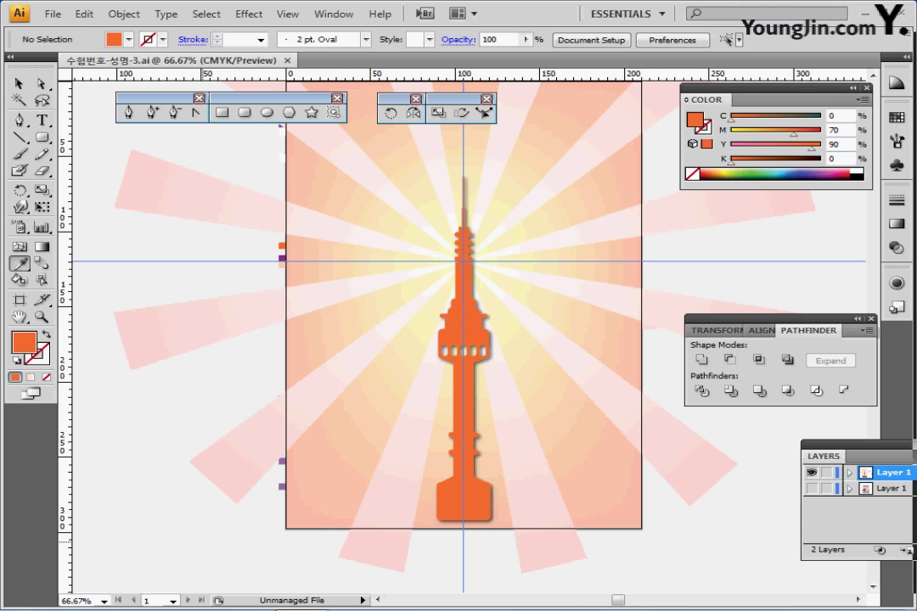
{"action": "left_click_drag", "start_coordinate": [421, 491], "coordinate": [406, 335]}
{"action": "scroll", "coordinate": [463, 332], "scroll_direction": "down", "scroll_amount": 4}
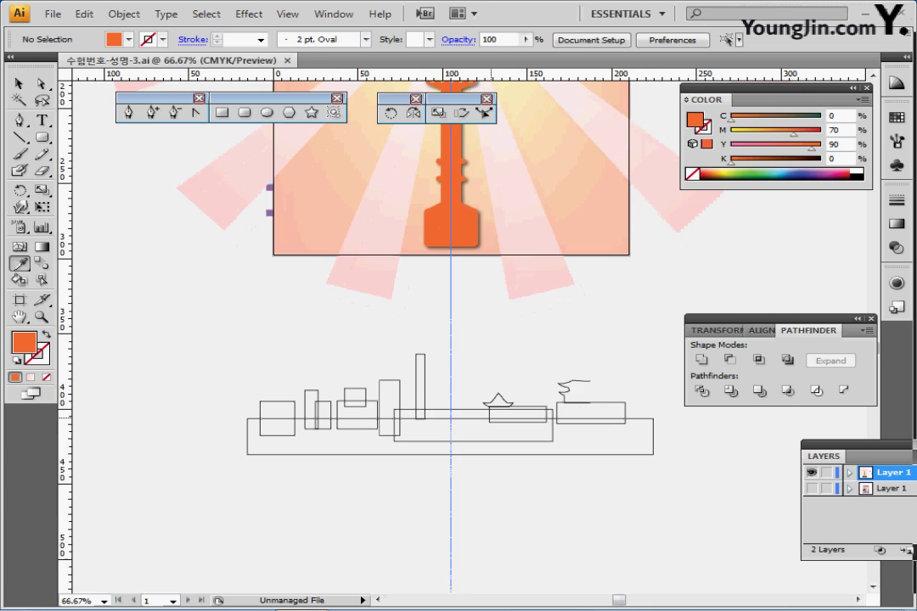
{"action": "key", "text": "ctrl+plus"}
{"action": "left_click_drag", "start_coordinate": [756, 319], "coordinate": [795, 362]}
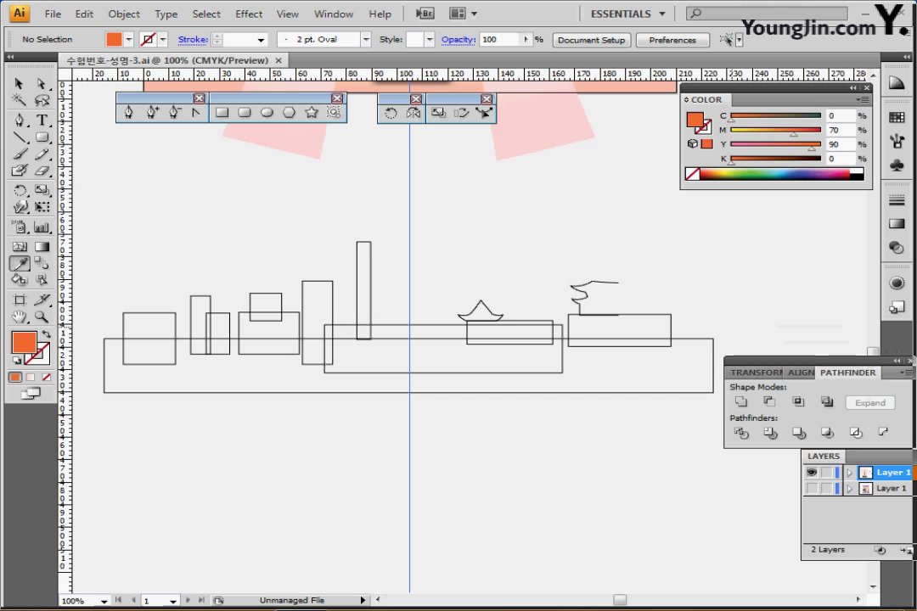
{"action": "left_click_drag", "start_coordinate": [488, 373], "coordinate": [499, 330]}
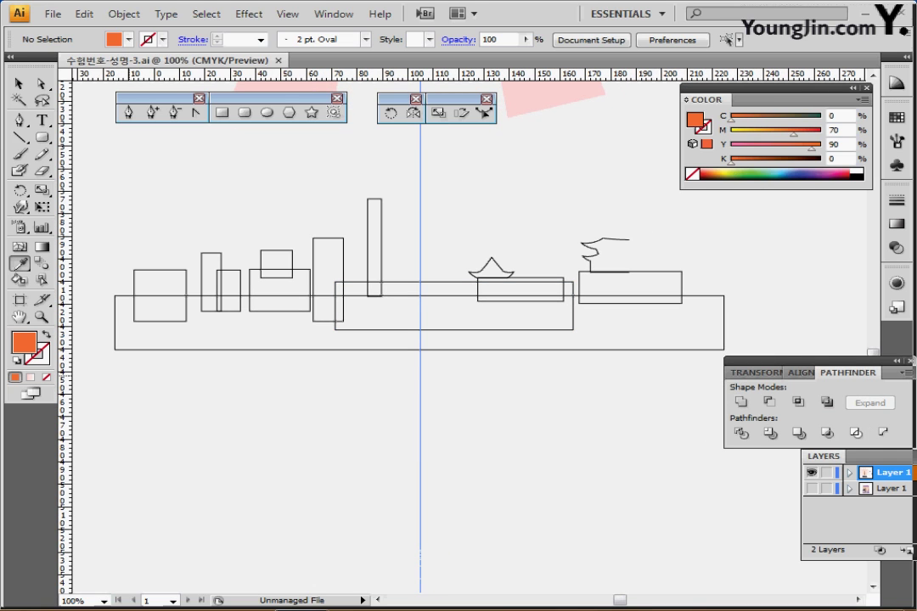
{"action": "left_click", "coordinate": [115, 323]}
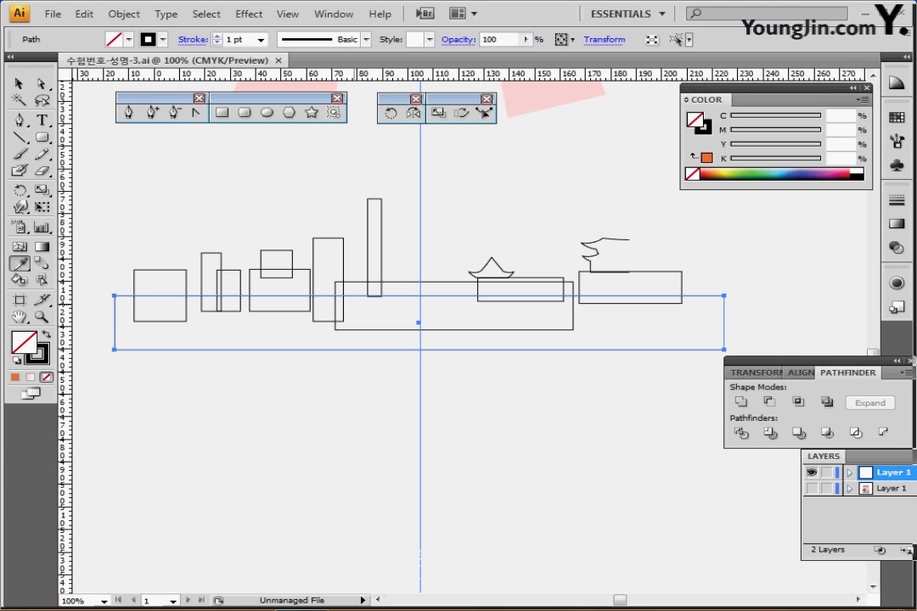
{"action": "left_click", "coordinate": [355, 305], "text": "ctrl"}
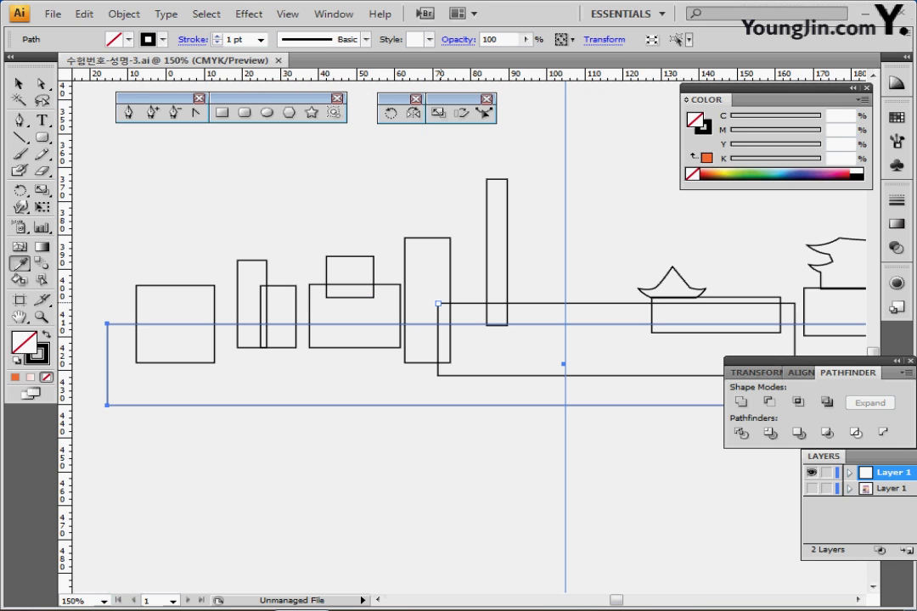
{"action": "scroll", "coordinate": [482, 205], "scroll_direction": "up", "scroll_amount": 1}
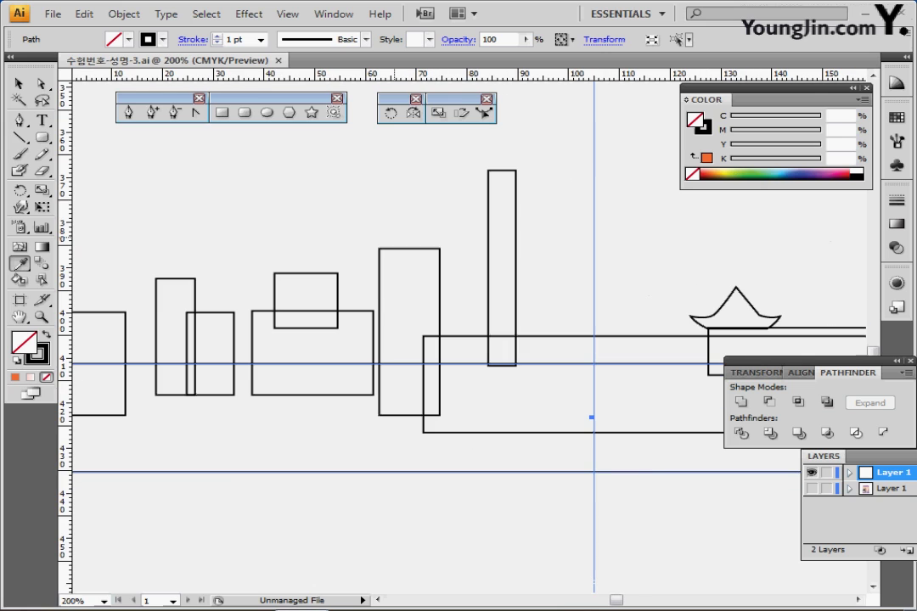
{"action": "left_click", "coordinate": [394, 249], "text": "ctrl"}
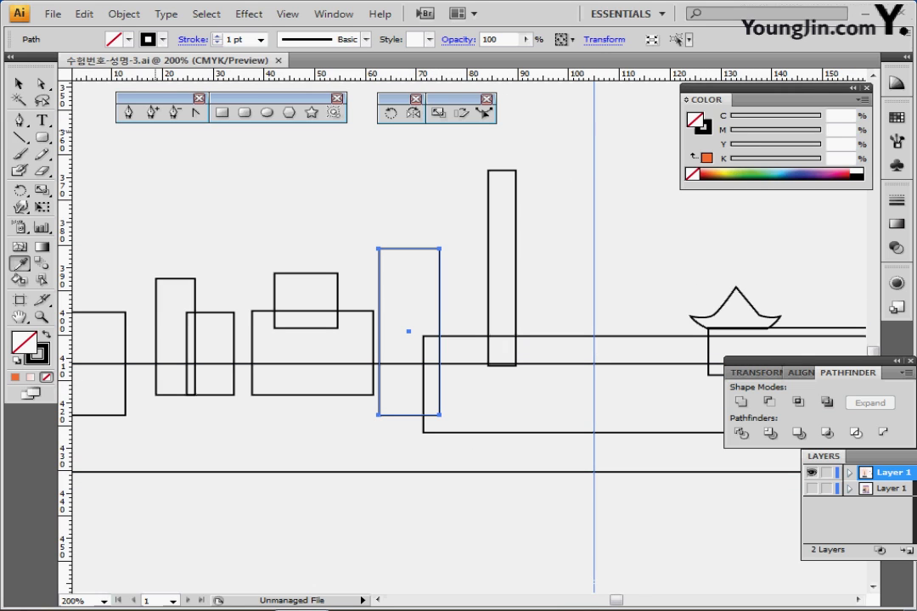
{"action": "left_click", "coordinate": [152, 112]}
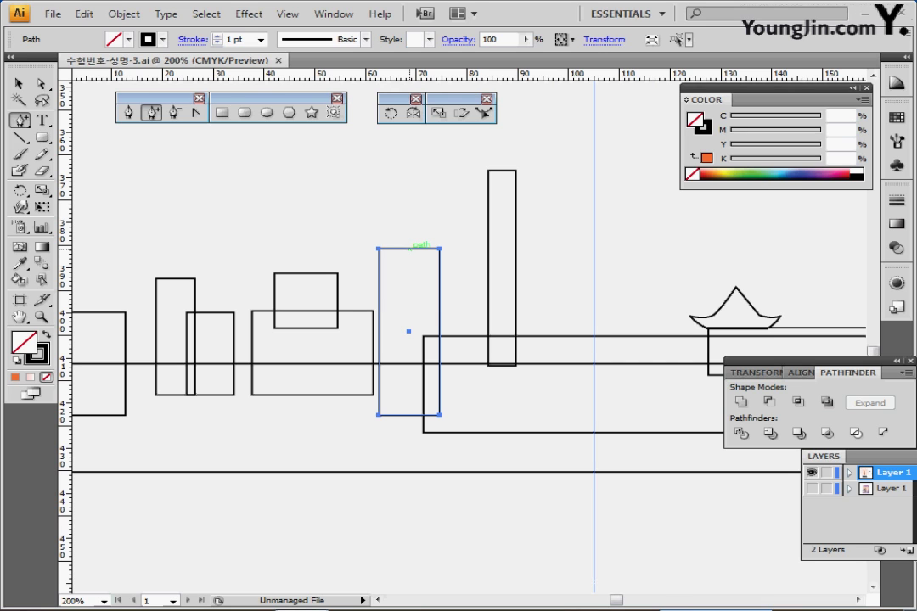
{"action": "left_click", "coordinate": [409, 249]}
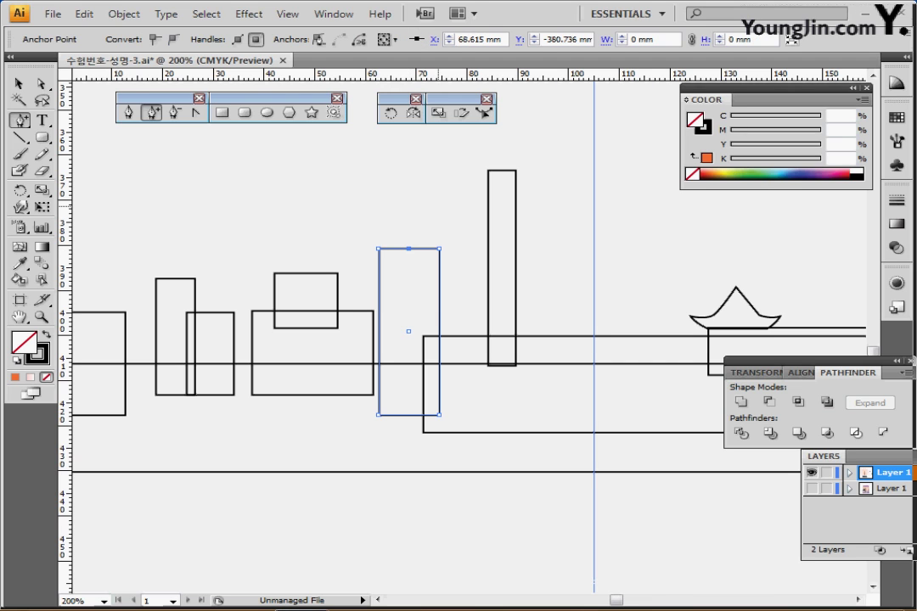
- Raise the new top anchor point to a Y position of about -370.9 mm to form a pointed roof on the building
{"action": "key", "text": "Up"}
{"action": "key", "text": "Up"}
{"action": "key", "text": "Up"}
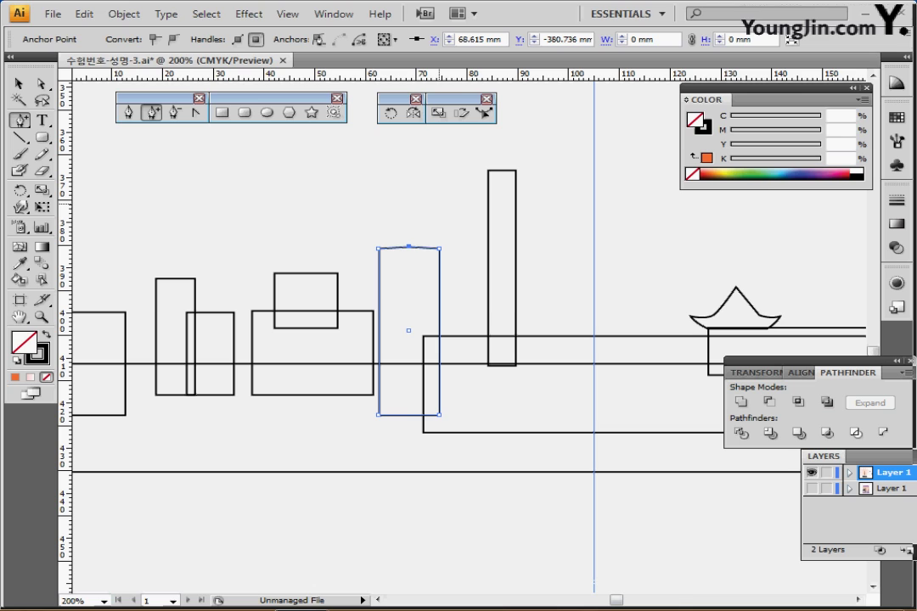
{"action": "key", "text": "Up"}
{"action": "key", "text": "Up"}
{"action": "key", "text": "Up"}
{"action": "key", "text": "Up"}
{"action": "key", "text": "Up"}
{"action": "key", "text": "Up"}
{"action": "key", "text": "Up"}
{"action": "key", "text": "Up"}
{"action": "key", "text": "Up"}
{"action": "key", "text": "Up"}
{"action": "key", "text": "Up"}
{"action": "key", "text": "Up"}
{"action": "key", "text": "Up"}
{"action": "key", "text": "Up"}
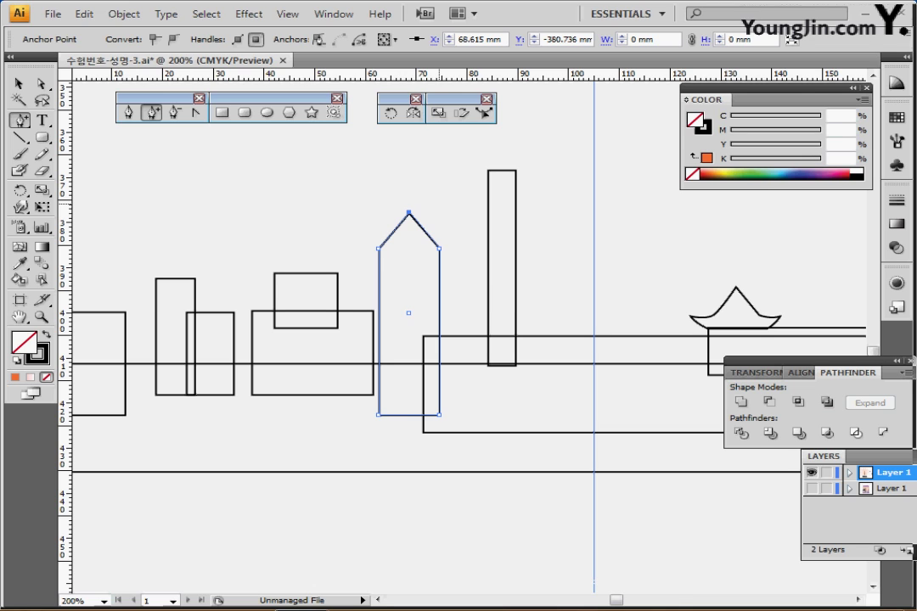
{"action": "key", "text": "Up"}
{"action": "key", "text": "Up"}
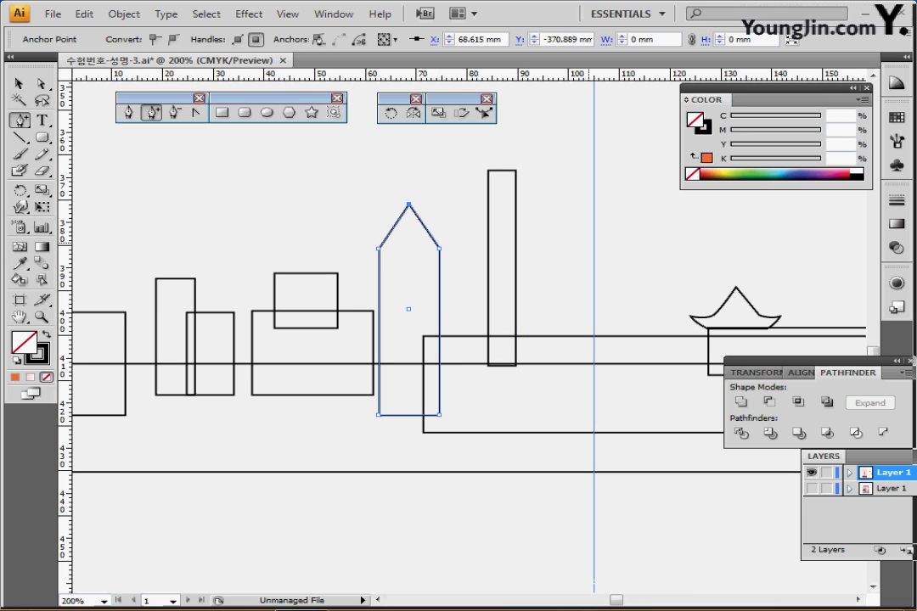
- Lower the top-right anchor point of the tall narrow rectangle to a Y position of about -372.8 mm for a slanted roof
{"action": "key", "text": "a"}
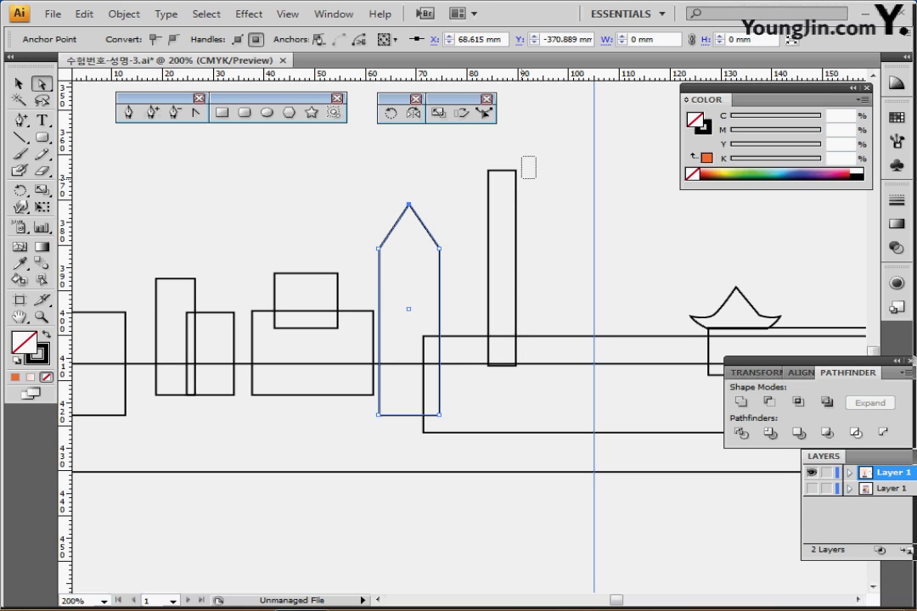
{"action": "left_click", "coordinate": [516, 171]}
{"action": "key", "text": "Down"}
{"action": "key", "text": "Down"}
{"action": "key", "text": "Down"}
{"action": "key", "text": "Down"}
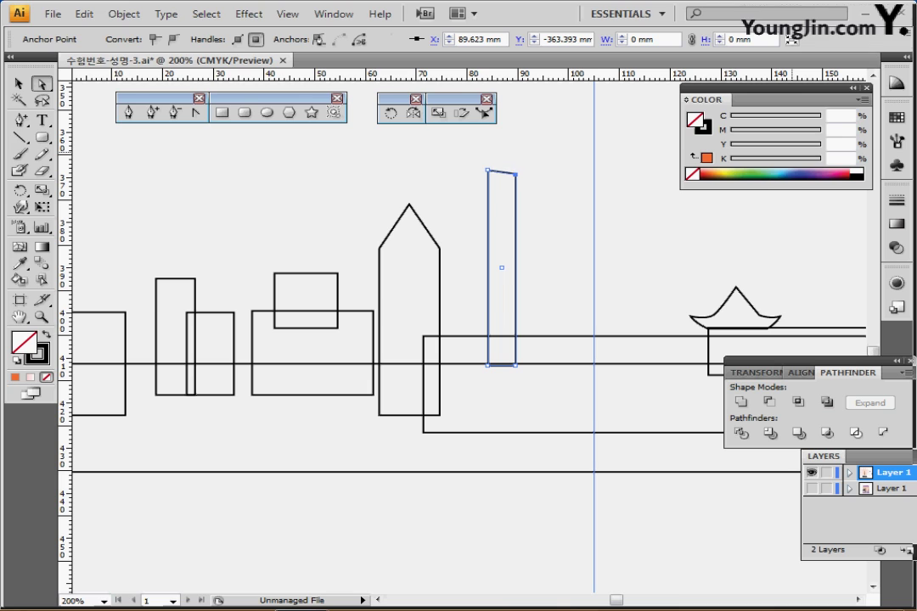
{"action": "key", "text": "Down"}
{"action": "key", "text": "Down"}
{"action": "key", "text": "Down"}
{"action": "key", "text": "Down"}
{"action": "key", "text": "Down"}
{"action": "key", "text": "Down"}
{"action": "key", "text": "Down"}
{"action": "key", "text": "Down"}
{"action": "key", "text": "Down"}
{"action": "key", "text": "Down"}
{"action": "key", "text": "Down"}
{"action": "key", "text": "Down"}
{"action": "key", "text": "Down"}
{"action": "key", "text": "Down"}
{"action": "key", "text": "Down"}
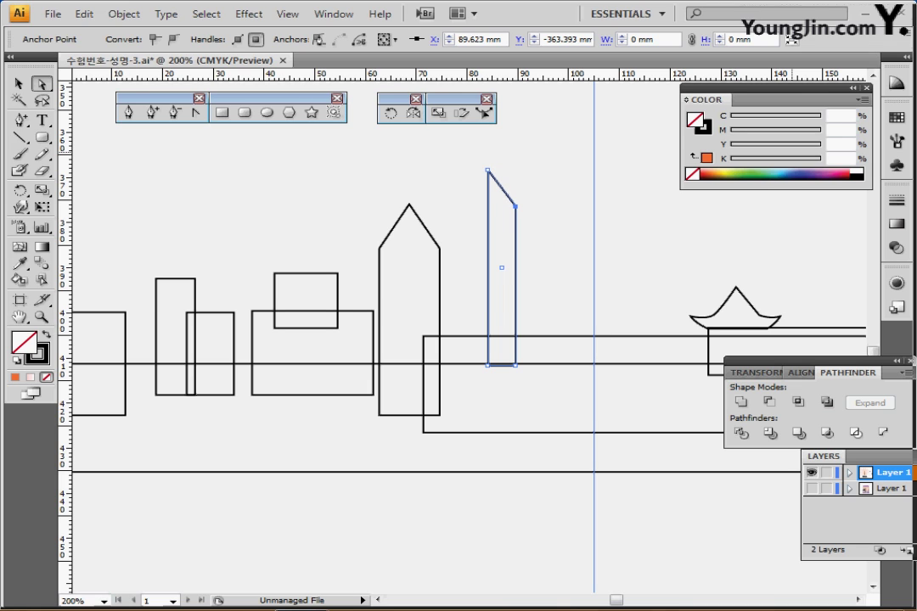
{"action": "key", "text": "Down"}
{"action": "key", "text": "Down"}
{"action": "key", "text": "Down"}
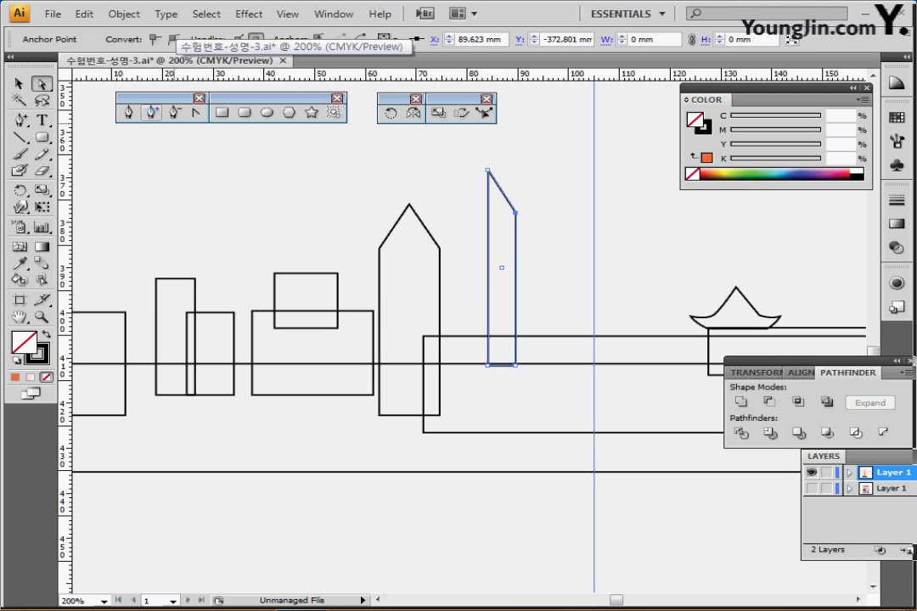
- Add an anchor point midway on the slanted building's left edge and extend its bottom-left corner outward to about X 76 mm
{"action": "left_click", "coordinate": [152, 112]}
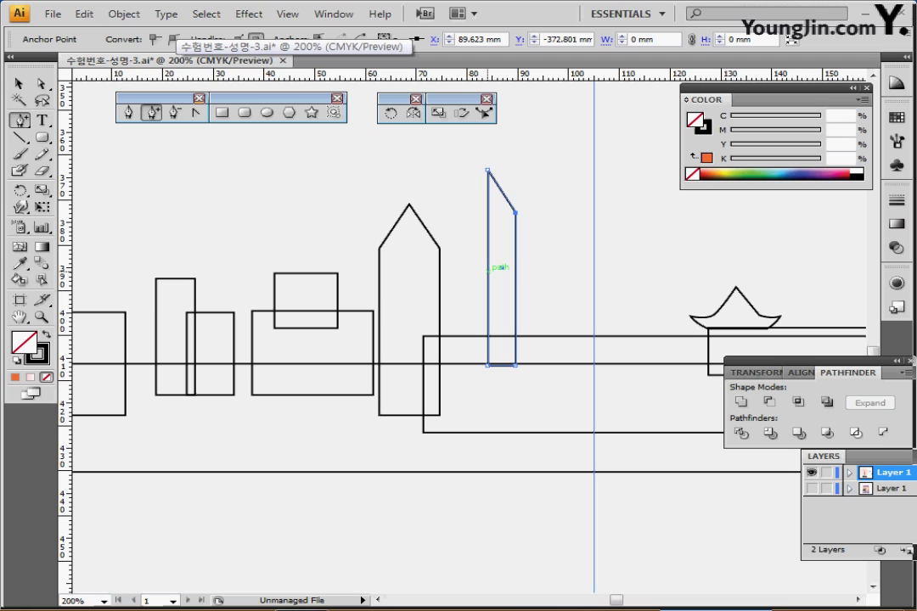
{"action": "left_click", "coordinate": [488, 271]}
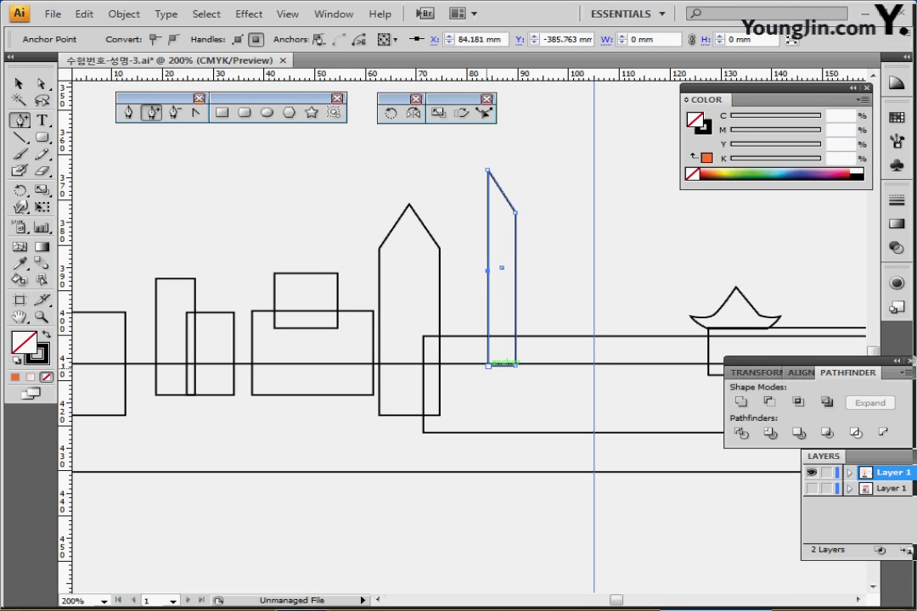
{"action": "left_click_drag", "start_coordinate": [489, 365], "coordinate": [445, 365]}
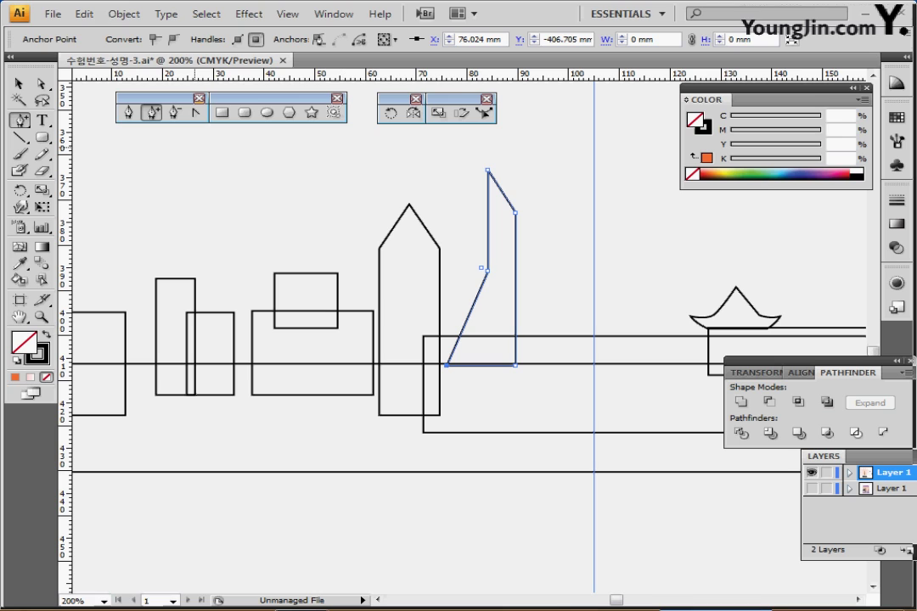
- Convert the left edge's middle anchor to a smooth inward curve and shift it left to about X 83.3 mm
{"action": "key", "text": "shift+c"}
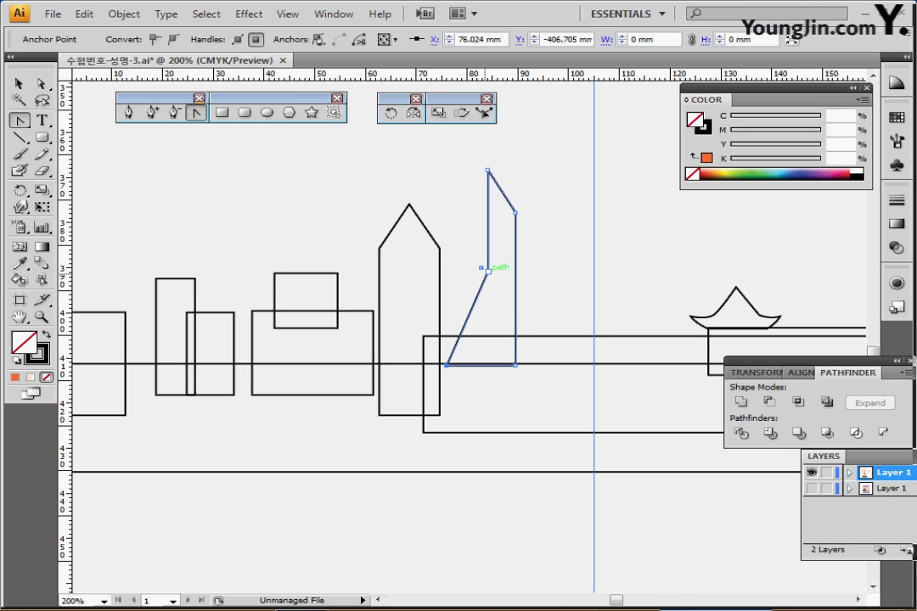
{"action": "left_click_drag", "start_coordinate": [489, 270], "coordinate": [494, 309]}
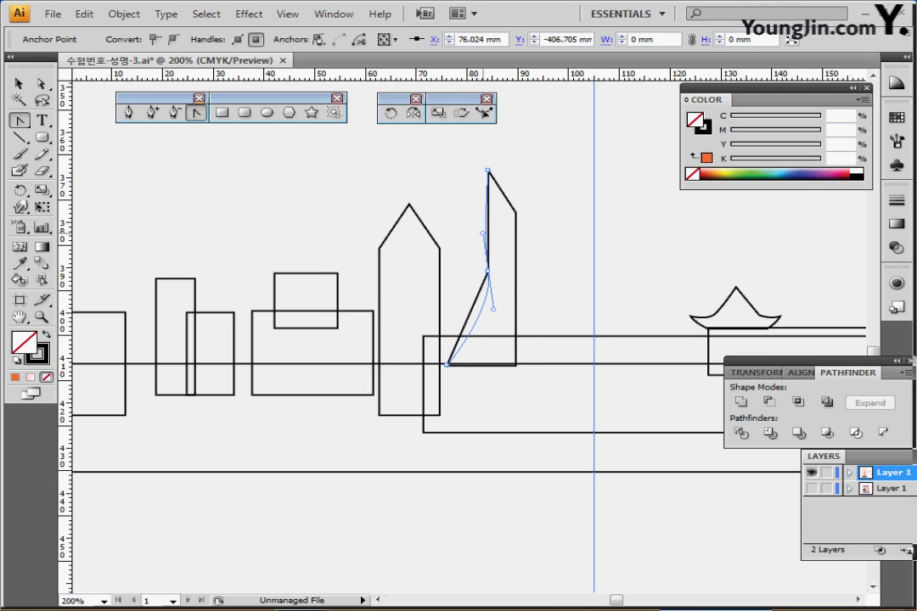
{"action": "left_click_drag", "start_coordinate": [483, 233], "coordinate": [492, 224]}
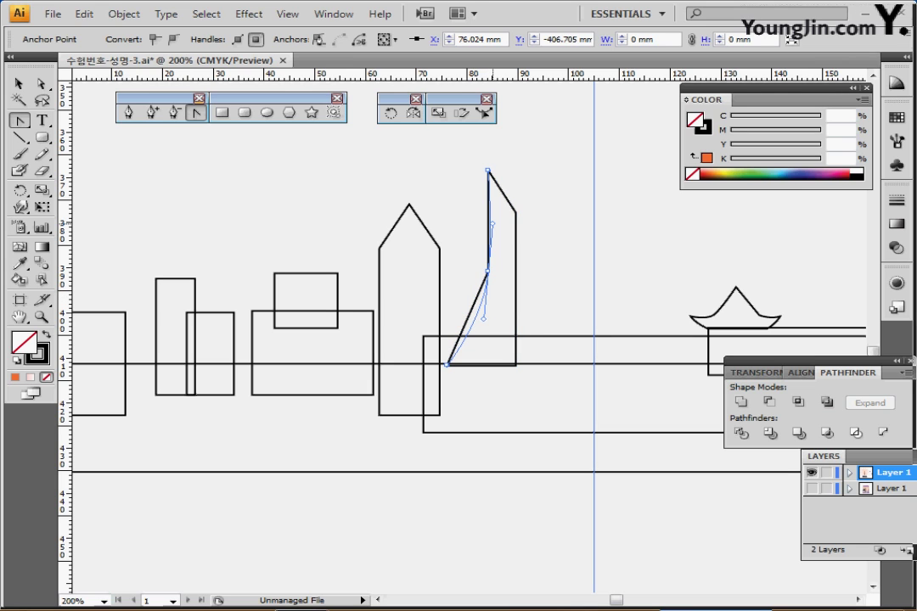
{"action": "left_click_drag", "start_coordinate": [483, 319], "coordinate": [479, 320]}
{"action": "key", "text": "Left"}
{"action": "key", "text": "Left"}
{"action": "key", "text": "Left"}
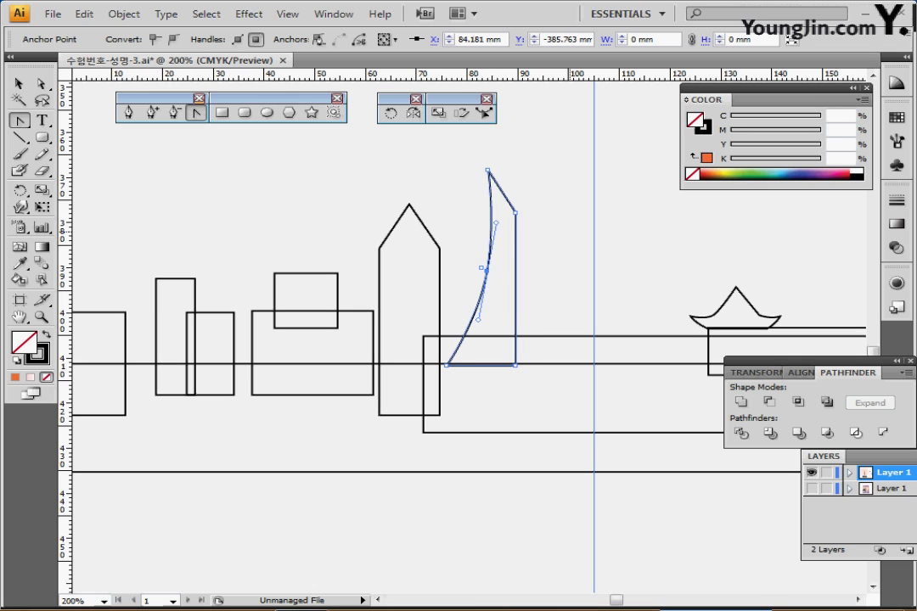
{"action": "key", "text": "Left"}
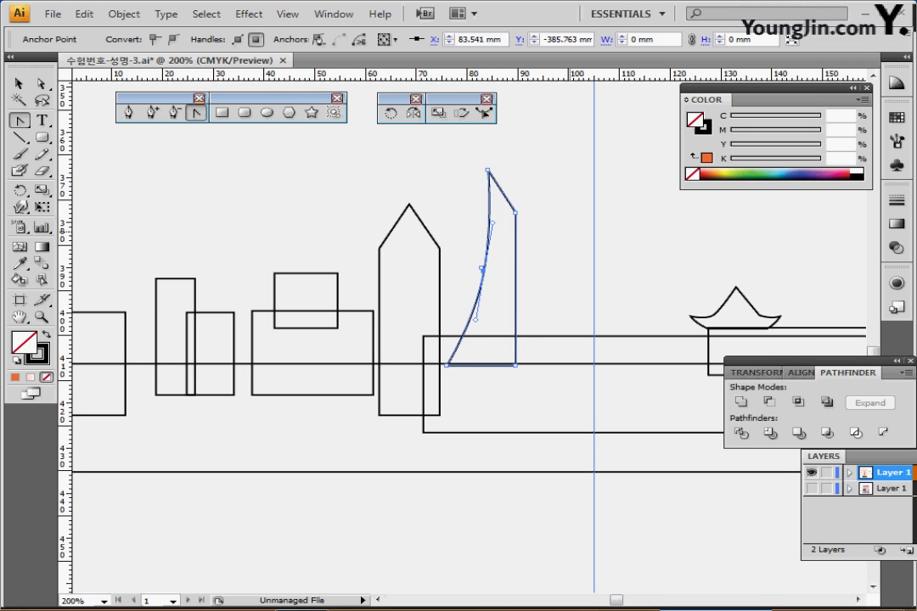
- Duplicate the curved-eave roof horizontally onto the right end of the small rectangle beneath it
{"action": "left_click", "coordinate": [584, 327], "text": "ctrl+alt"}
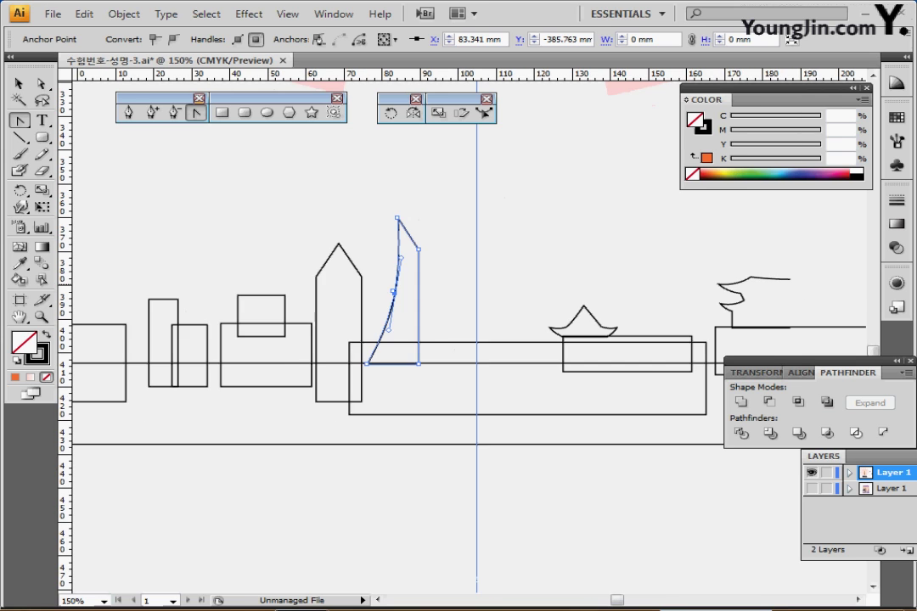
{"action": "left_click_drag", "start_coordinate": [590, 365], "coordinate": [539, 305]}
{"action": "left_click", "coordinate": [546, 313], "text": "ctrl"}
{"action": "left_click", "coordinate": [516, 303], "text": "ctrl"}
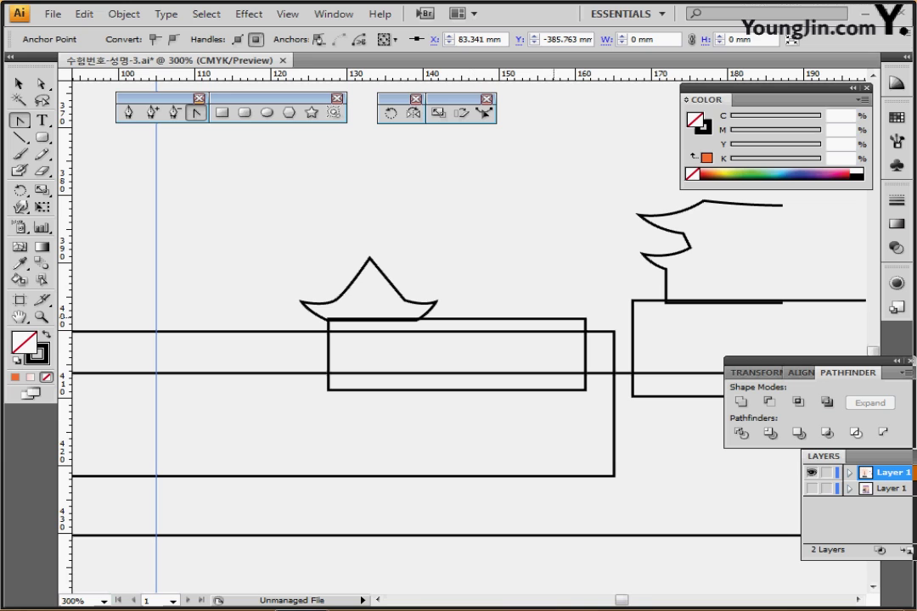
{"action": "left_click", "coordinate": [319, 245]}
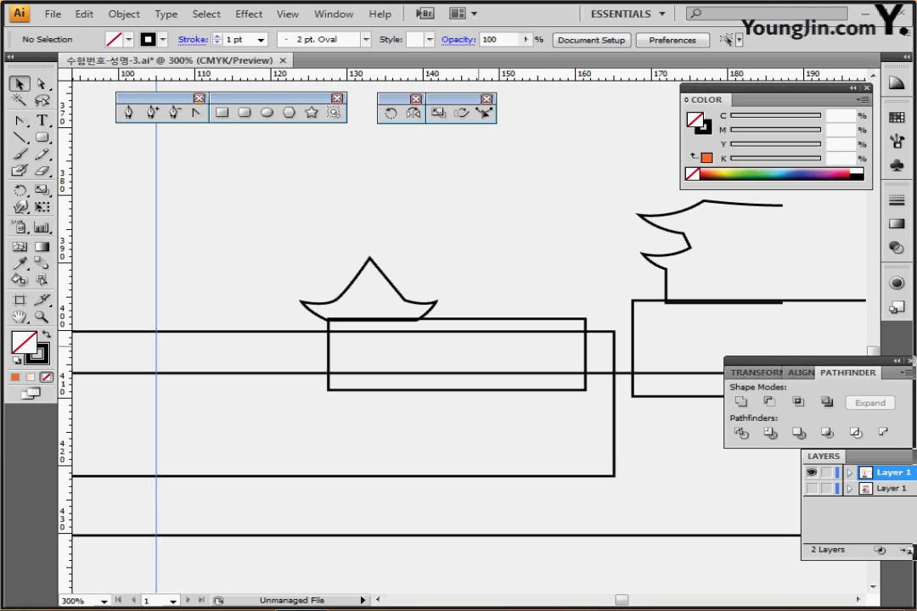
{"action": "key", "text": "ctrl+equal"}
{"action": "left_click_drag", "start_coordinate": [455, 342], "coordinate": [425, 333]}
{"action": "left_click", "coordinate": [358, 249]}
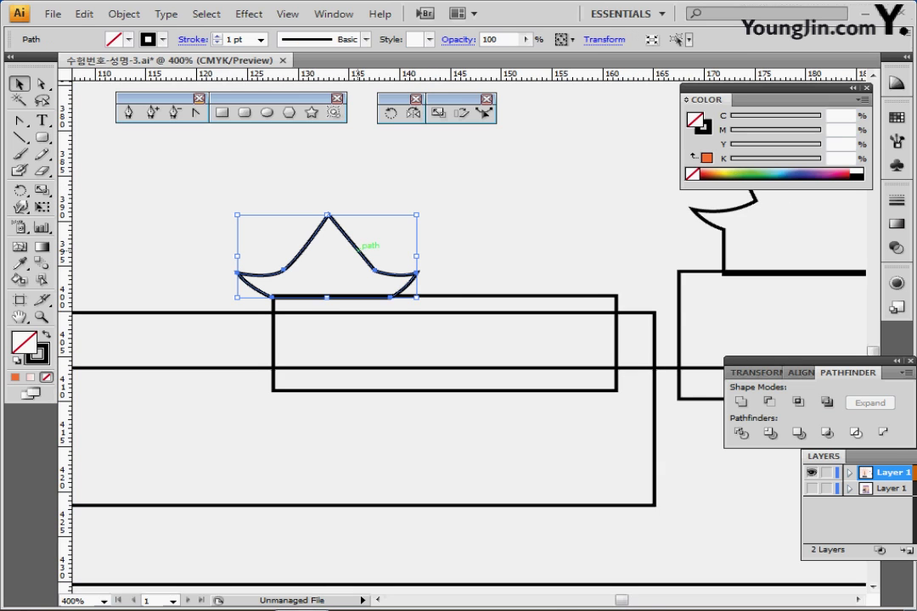
{"action": "left_click_drag", "start_coordinate": [358, 246], "coordinate": [582, 247]}
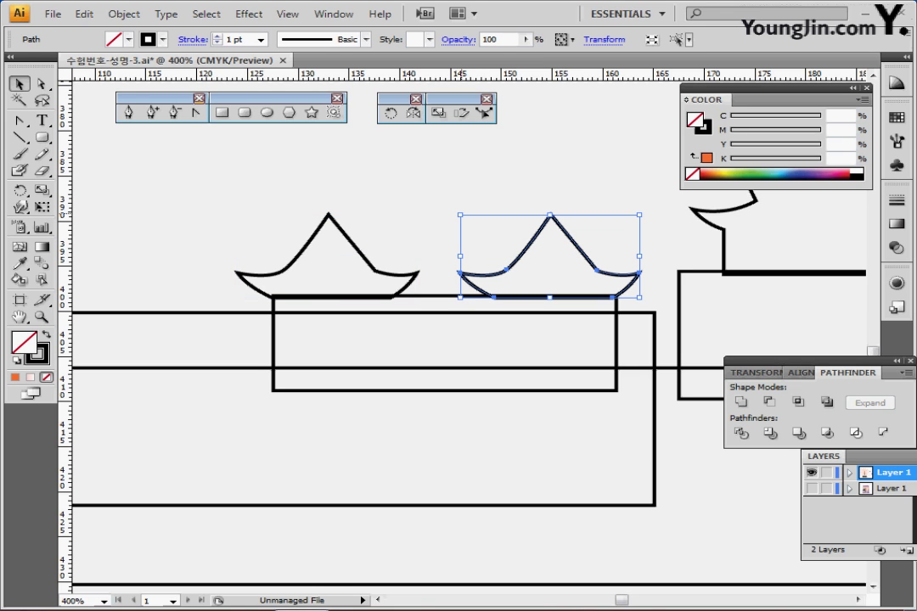
- Enlarge the duplicated roof proportionally to about 20 mm wide and 10.6 mm high, keeping its base on the rectangle's top edge
{"action": "left_click_drag", "start_coordinate": [460, 215], "coordinate": [434, 202]}
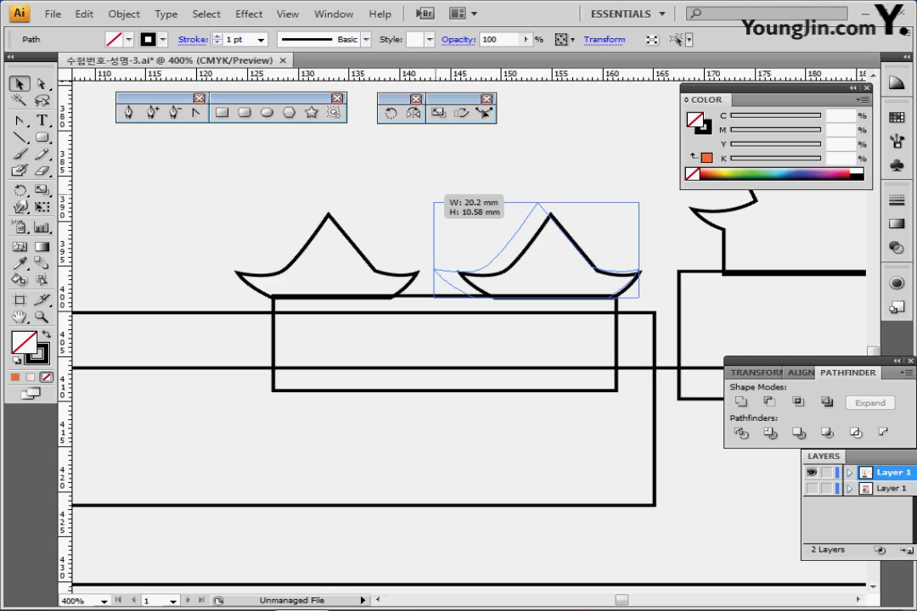
{"action": "left_click_drag", "start_coordinate": [434, 202], "coordinate": [433, 202]}
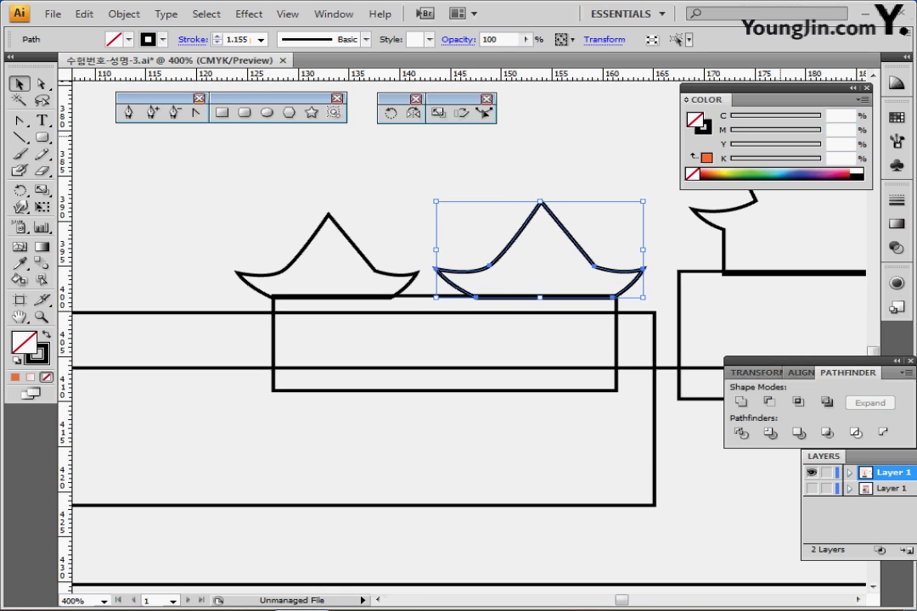
{"action": "key", "text": "Up"}
{"action": "key", "text": "Down"}
- Draw a narrow rounded rectangle about 1.2 mm wide and 4.7 mm high, centred on the larger roof's peak
{"action": "scroll", "coordinate": [459, 340], "scroll_direction": "right", "scroll_amount": 2}
{"action": "left_click", "coordinate": [245, 112]}
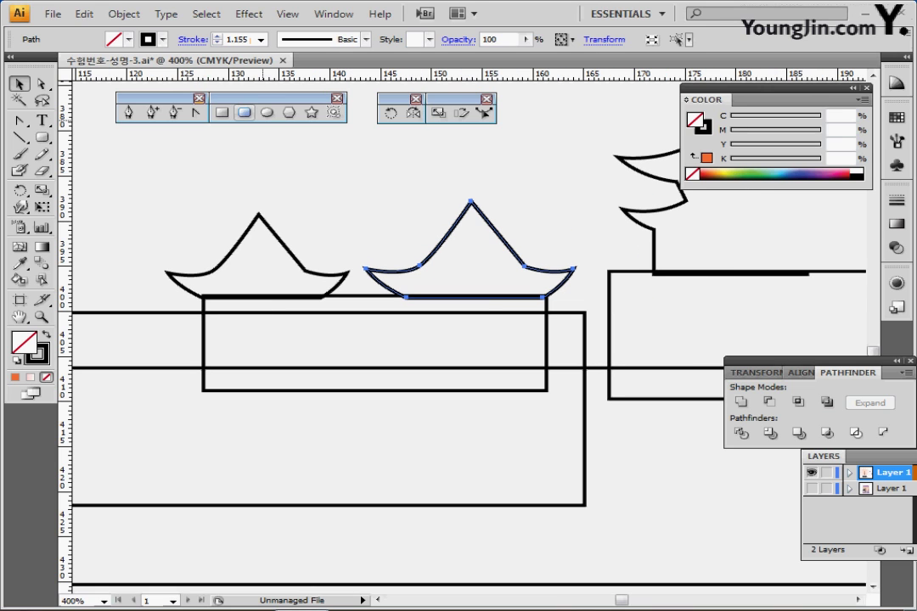
{"action": "left_click_drag", "start_coordinate": [471, 202], "coordinate": [479, 224]}
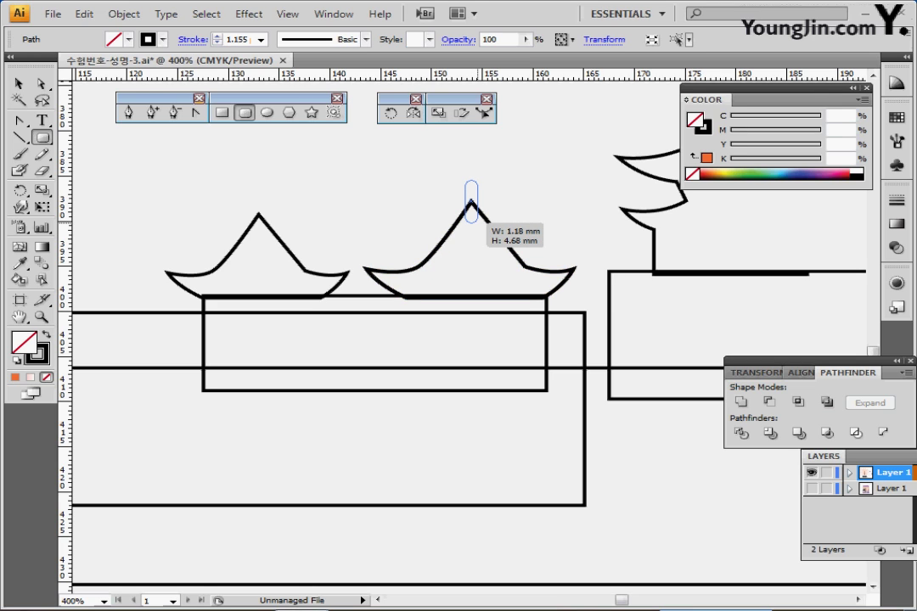
{"action": "left_click_drag", "start_coordinate": [478, 223], "coordinate": [478, 224]}
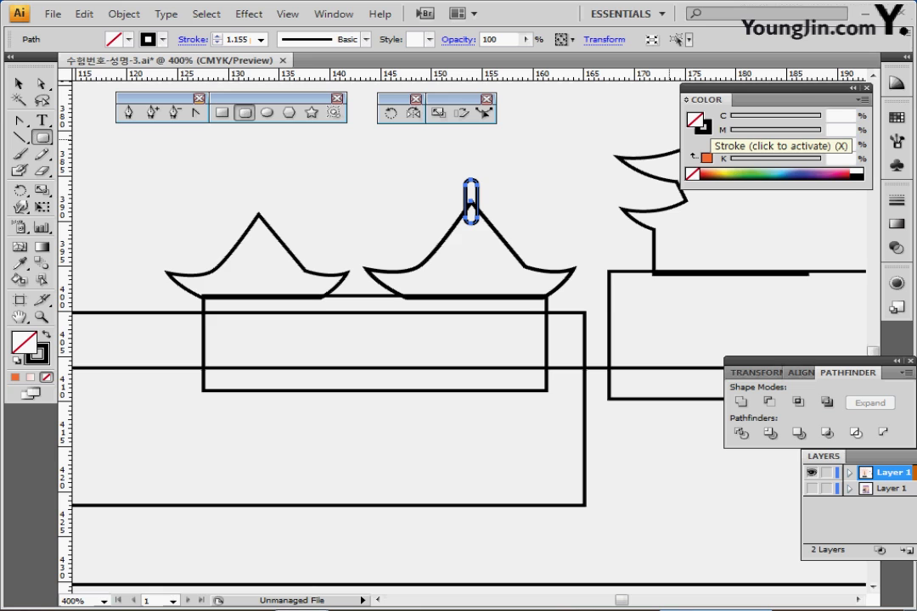
{"action": "left_click_drag", "start_coordinate": [560, 267], "coordinate": [238, 304]}
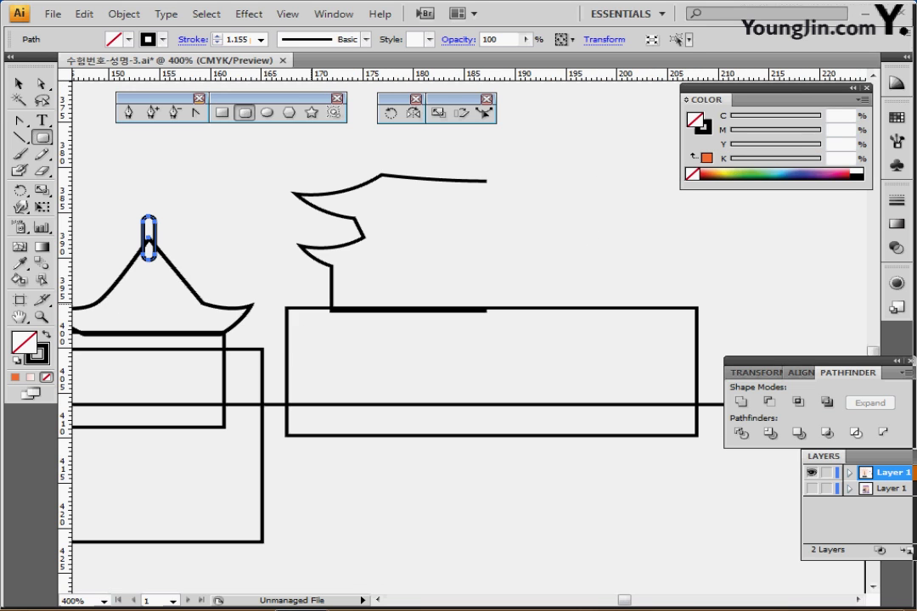
- Mirror a copy of the half gate outline across a vertical axis through its upper open end
{"action": "key", "text": "ctrl"}
{"action": "left_click", "coordinate": [365, 179]}
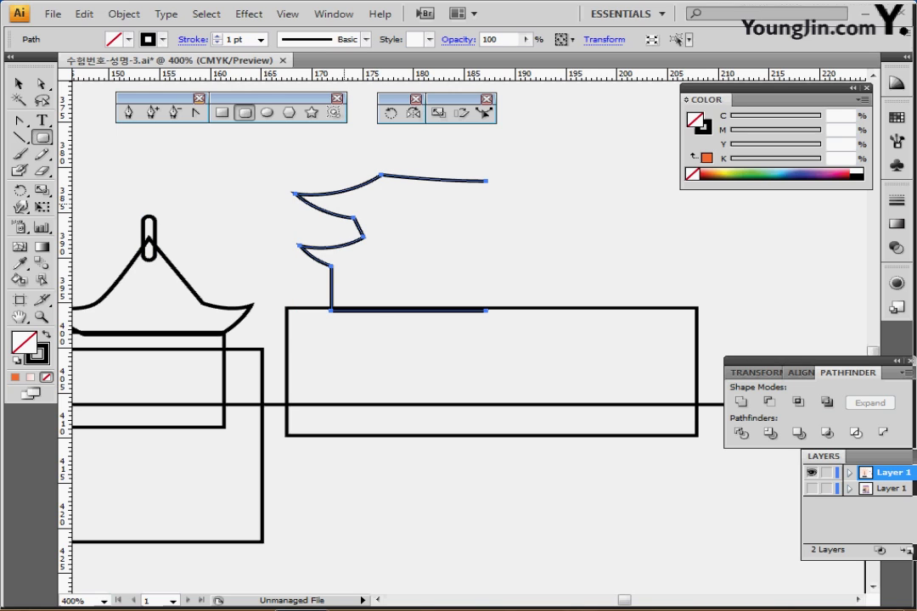
{"action": "left_click", "coordinate": [413, 112]}
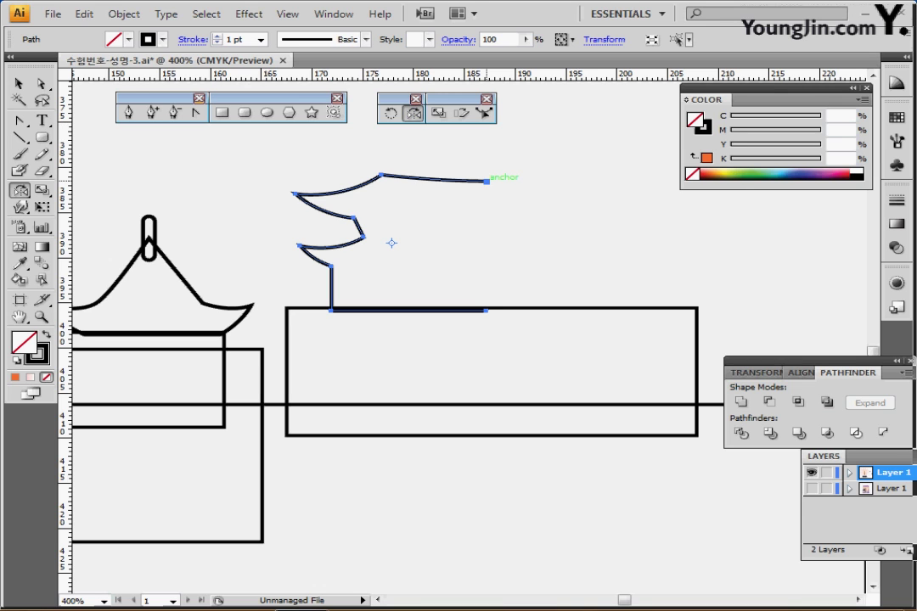
{"action": "left_click", "coordinate": [486, 181], "text": "alt"}
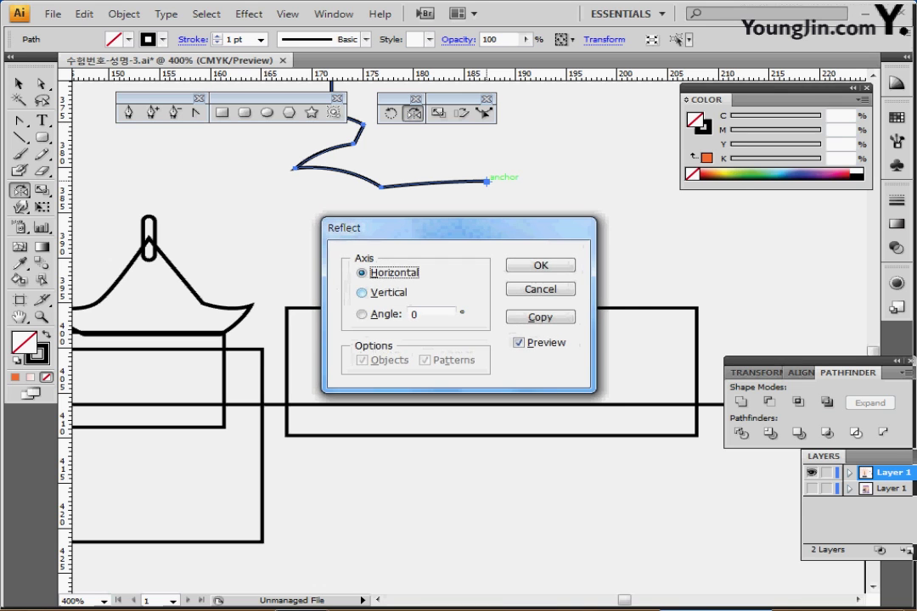
{"action": "left_click", "coordinate": [386, 292]}
{"action": "left_click", "coordinate": [540, 317]}
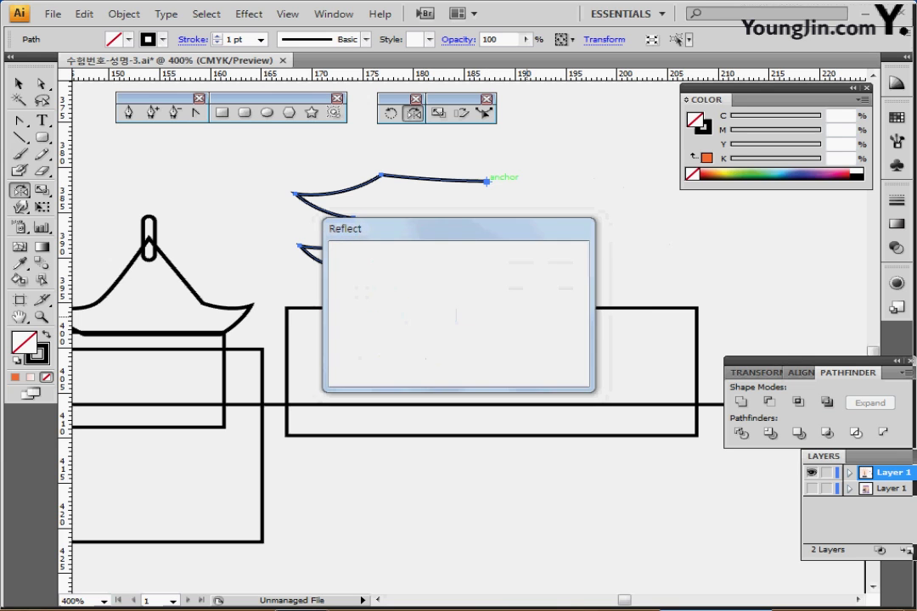
- Select all the skyline building outlines below the artboard and unite them into one shape
{"action": "key", "text": "ctrl+minus"}
{"action": "key", "text": "ctrl+minus"}
{"action": "key", "text": "ctrl+minus"}
{"action": "key", "text": "ctrl+minus"}
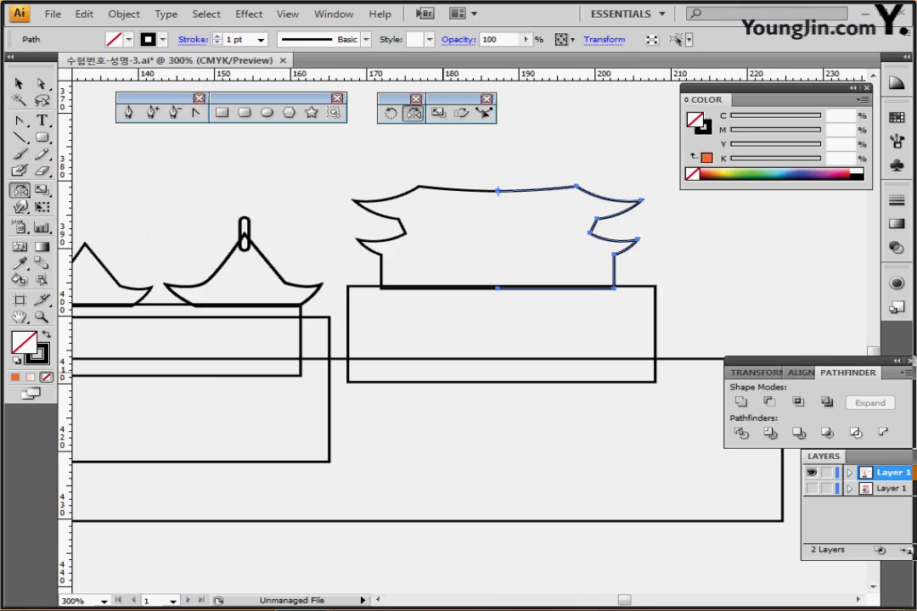
{"action": "key", "text": "ctrl+minus"}
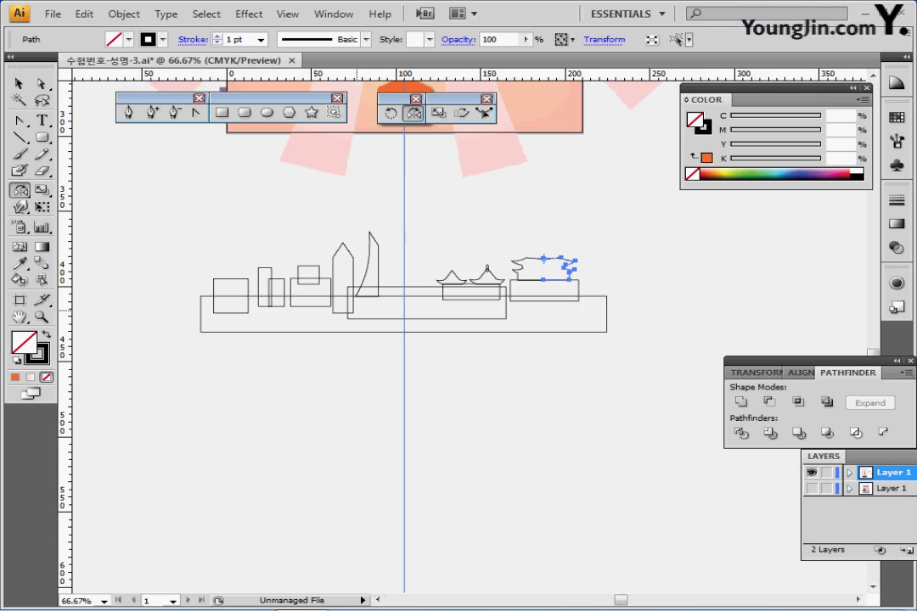
{"action": "left_click", "coordinate": [201, 200], "text": "ctrl"}
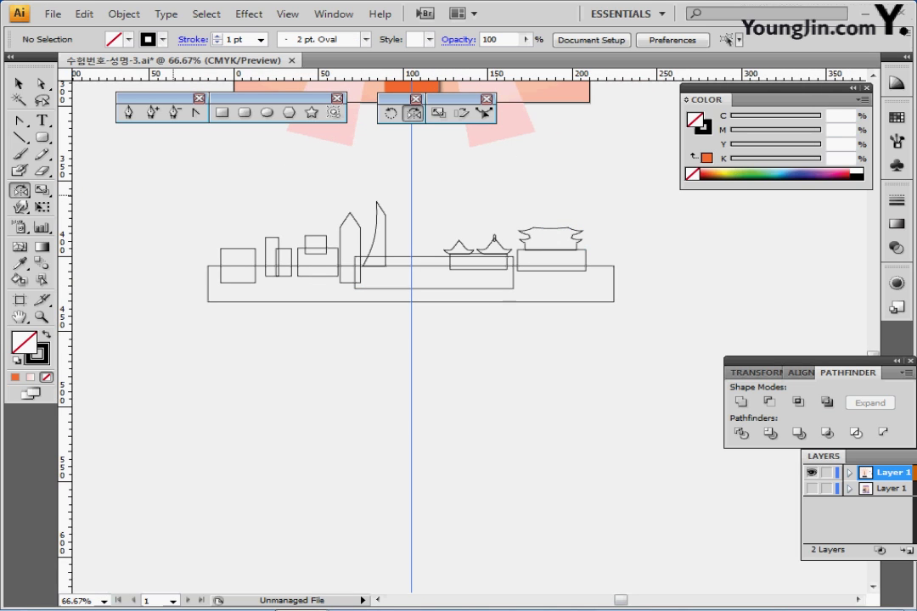
{"action": "left_click_drag", "start_coordinate": [173, 197], "coordinate": [627, 331]}
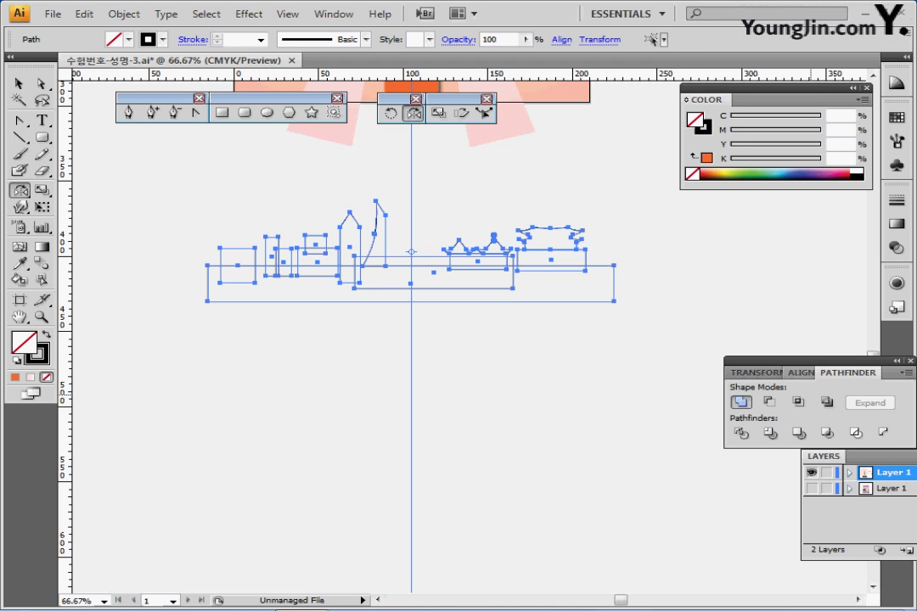
{"action": "left_click", "coordinate": [741, 403]}
- Apply the purple fill and no stroke to the skyline by sampling the small purple shape at the artboard edge
{"action": "scroll", "coordinate": [458, 340], "scroll_direction": "up", "scroll_amount": 5}
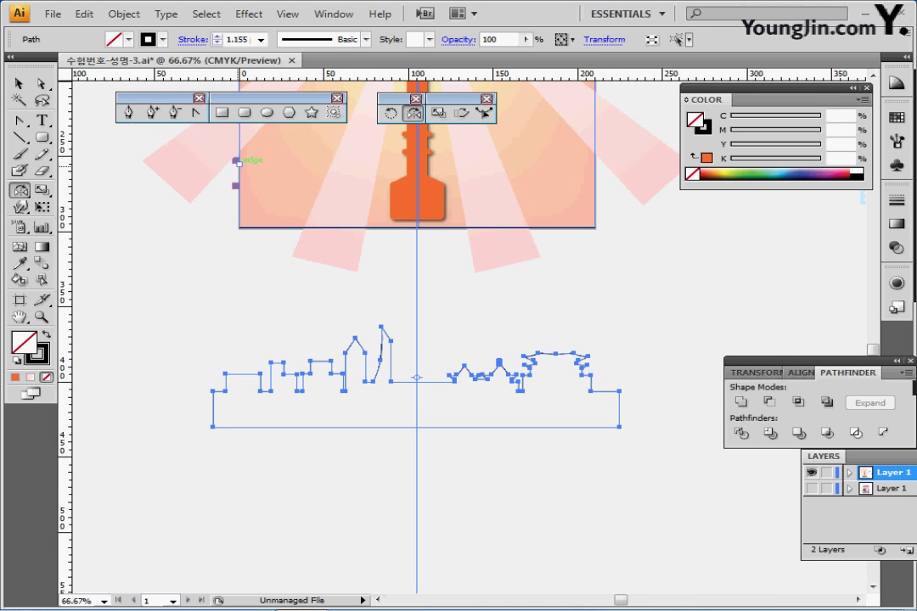
{"action": "key", "text": "i"}
{"action": "left_click", "coordinate": [236, 160]}
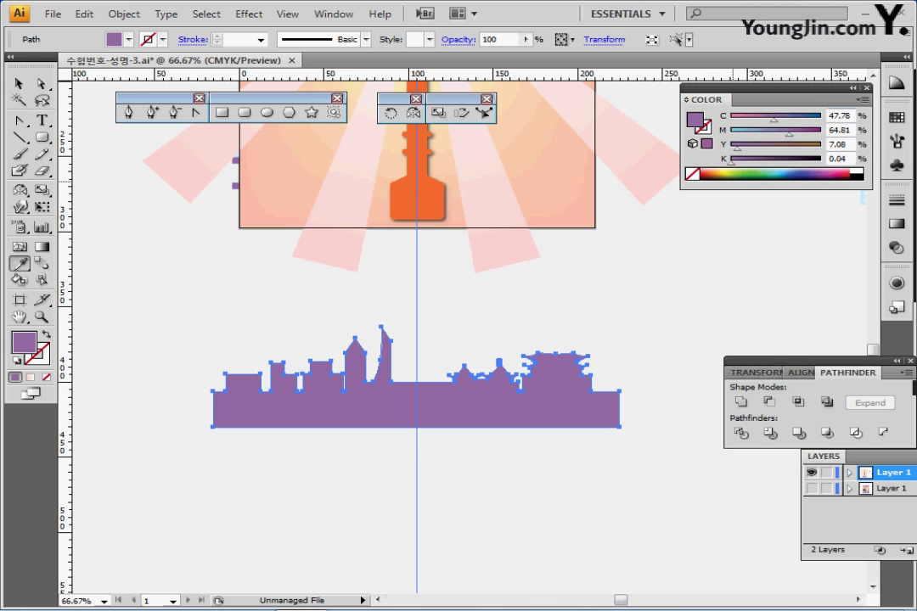
- Set the skyline's fill to C 40, M 60, Y 0, K 10 and deselect it
{"action": "double_click", "coordinate": [838, 116]}
{"action": "type", "text": "40"}
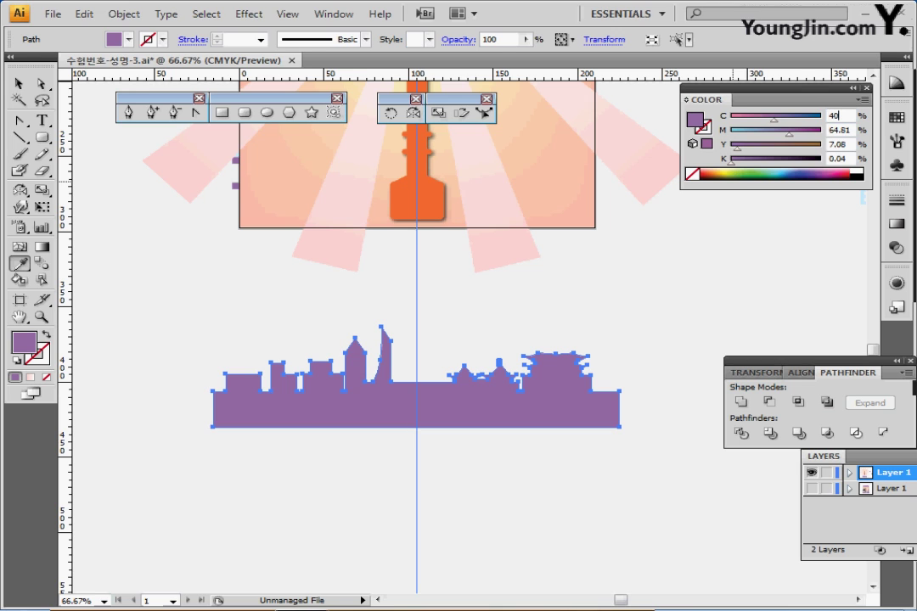
{"action": "key", "text": "Tab"}
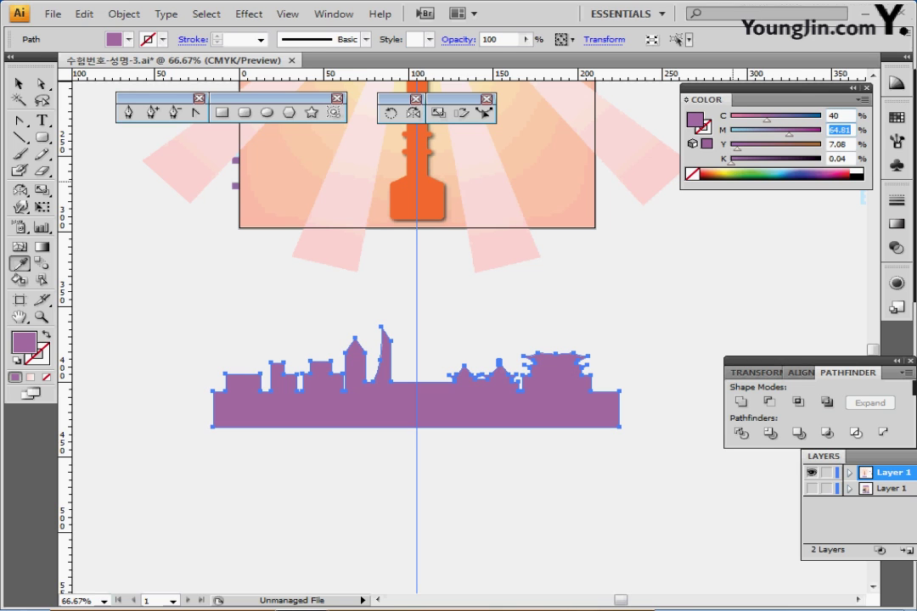
{"action": "type", "text": "60"}
{"action": "key", "text": "Tab"}
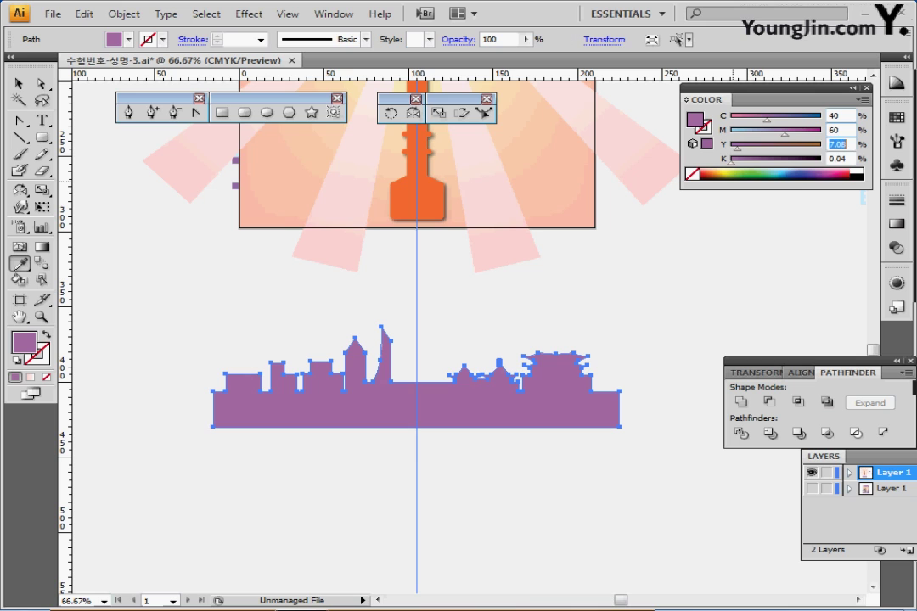
{"action": "type", "text": "0"}
{"action": "key", "text": "Tab"}
{"action": "type", "text": "10"}
{"action": "key", "text": "Return"}
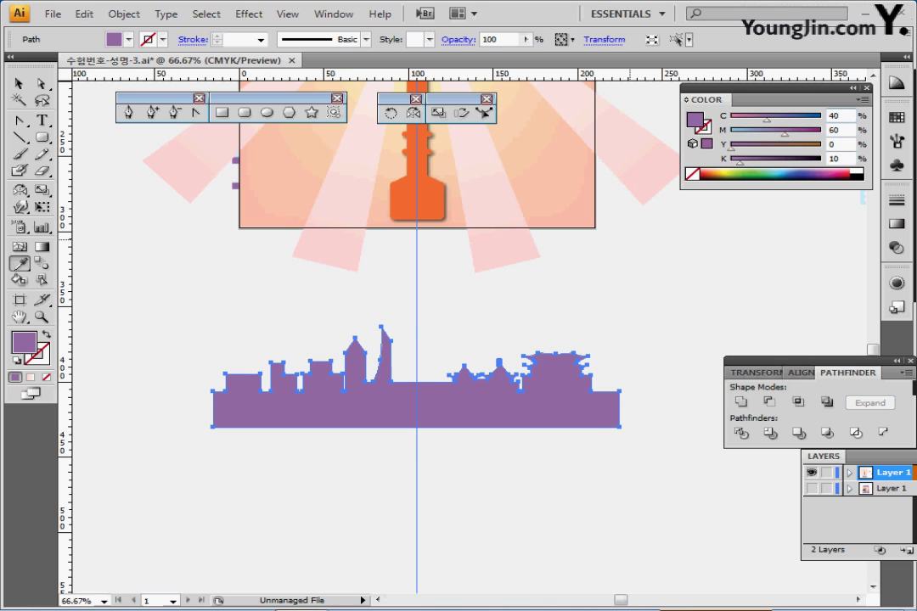
{"action": "left_click", "coordinate": [549, 477], "text": "ctrl"}
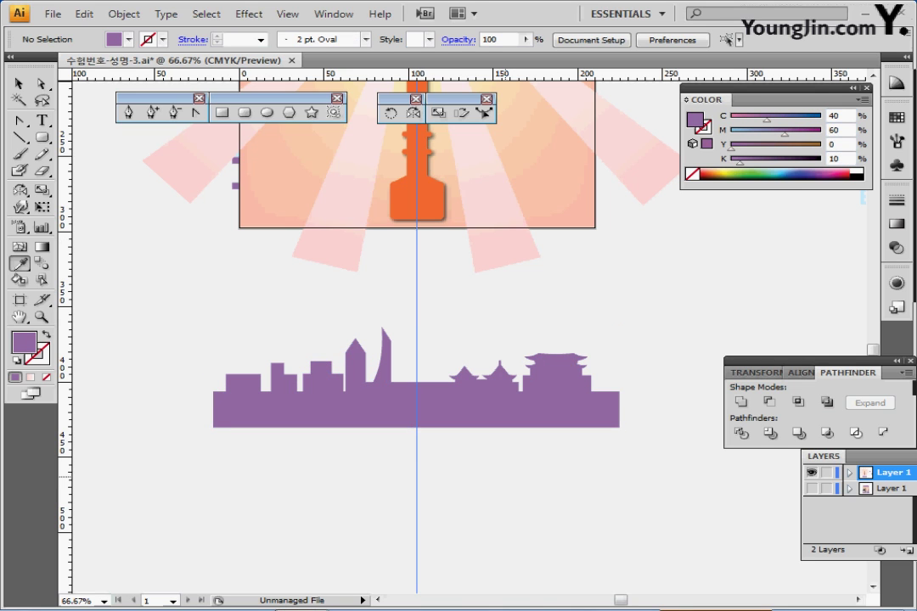
- Move the skyline up over the artboard's lower edge and show the reference layer beneath the outlined artwork
{"action": "left_click_drag", "start_coordinate": [459, 412], "coordinate": [459, 230]}
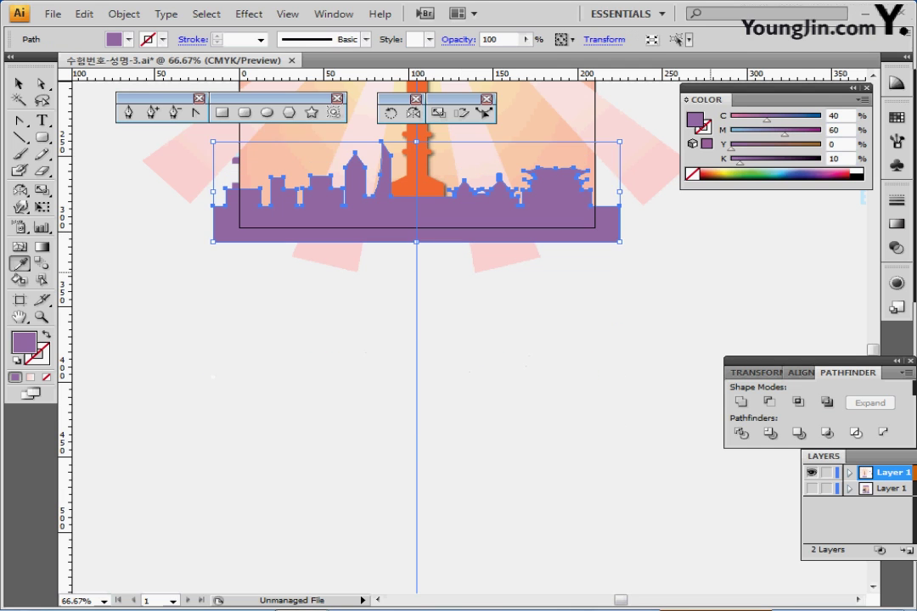
{"action": "key", "text": "ctrl+y"}
{"action": "left_click", "coordinate": [812, 488]}
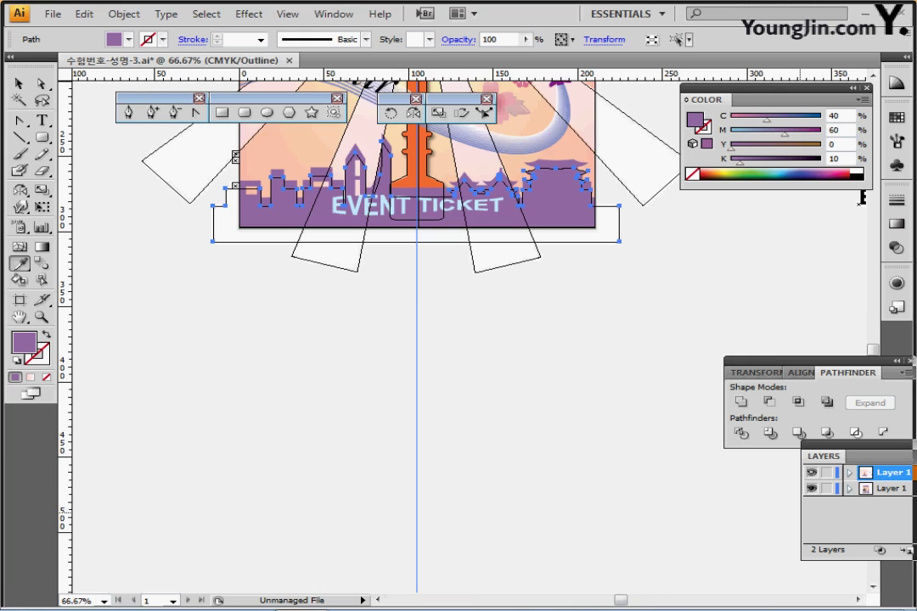
- Nudge the skyline upward to line up with the purple silhouette in the reference image
{"action": "key", "text": "ctrl+plus"}
{"action": "key", "text": "ctrl+plus"}
{"action": "left_click_drag", "start_coordinate": [440, 299], "coordinate": [434, 429]}
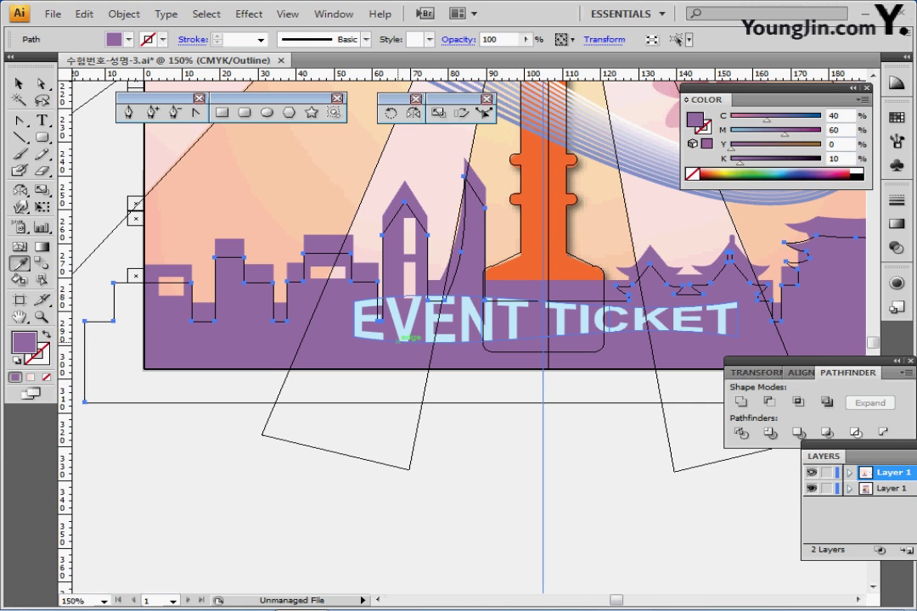
{"action": "key", "text": "Up"}
{"action": "key", "text": "Up"}
{"action": "key", "text": "Up"}
{"action": "key", "text": "Up"}
{"action": "key", "text": "Up"}
{"action": "key", "text": "Up"}
{"action": "key", "text": "Up"}
{"action": "key", "text": "Up"}
{"action": "key", "text": "Up"}
{"action": "key", "text": "Up"}
{"action": "key", "text": "Up"}
{"action": "key", "text": "Up"}
{"action": "left_click_drag", "start_coordinate": [406, 333], "coordinate": [405, 328]}
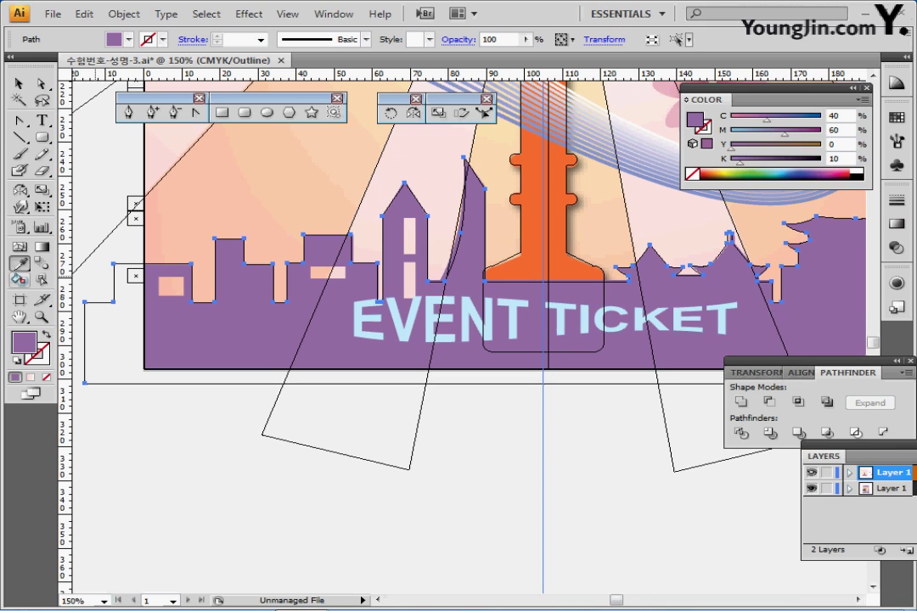
- Lock the reference layer and draw rectangles over three reference windows: two low buildings and the pointed tower's upper window
{"action": "left_click", "coordinate": [827, 489]}
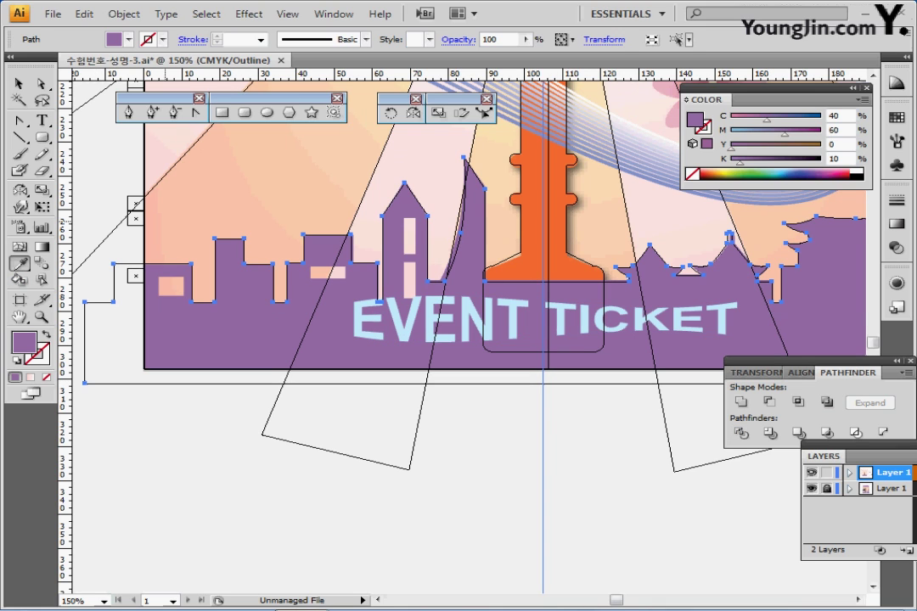
{"action": "left_click", "coordinate": [223, 113]}
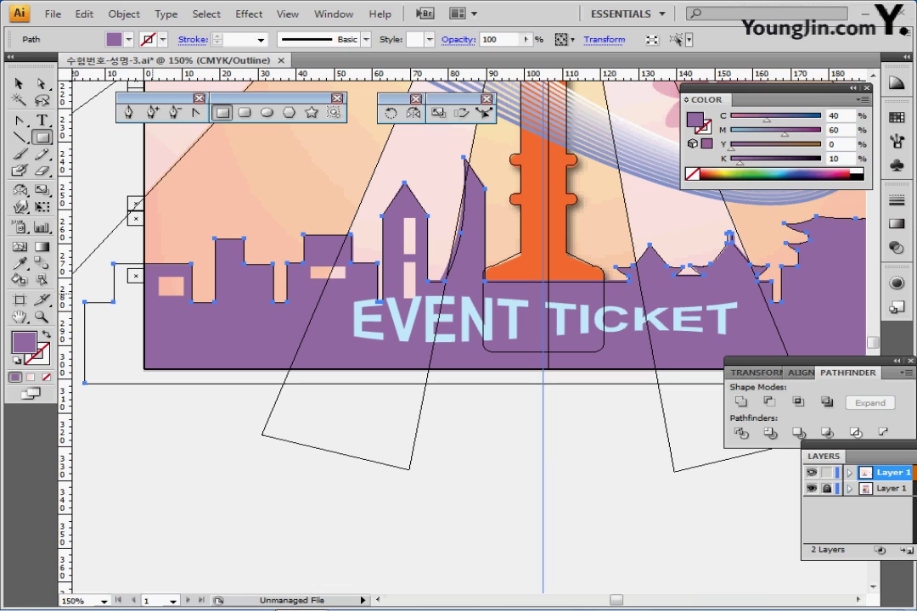
{"action": "left_click_drag", "start_coordinate": [160, 277], "coordinate": [183, 294]}
{"action": "left_click_drag", "start_coordinate": [311, 266], "coordinate": [347, 279]}
{"action": "left_click_drag", "start_coordinate": [405, 217], "coordinate": [417, 254]}
- Copy the pointed tower's window rectangle straight down onto the lower reference window
{"action": "key", "text": "ctrl+equal"}
{"action": "key", "text": "ctrl+equal"}
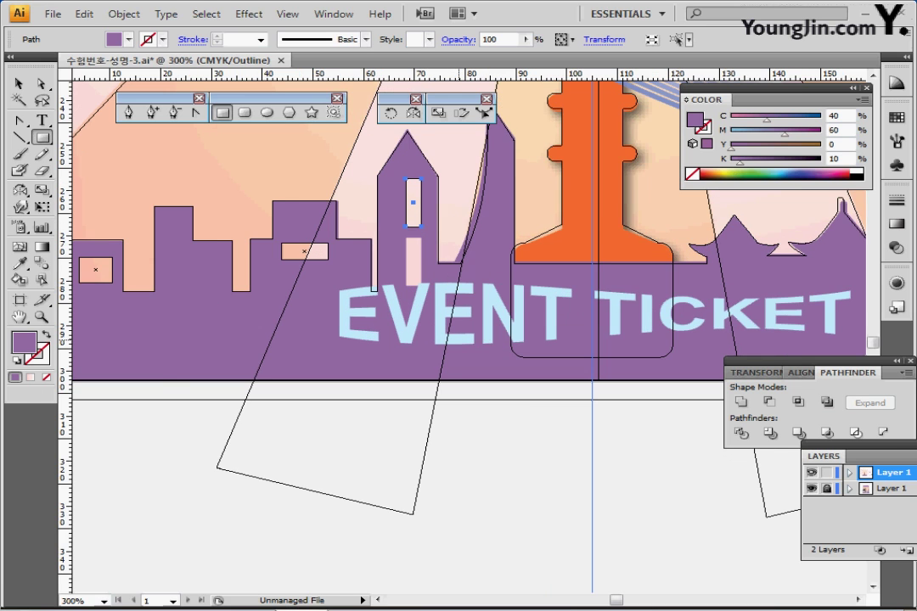
{"action": "scroll", "coordinate": [424, 306], "scroll_direction": "up", "scroll_amount": 3}
{"action": "key", "text": "ctrl"}
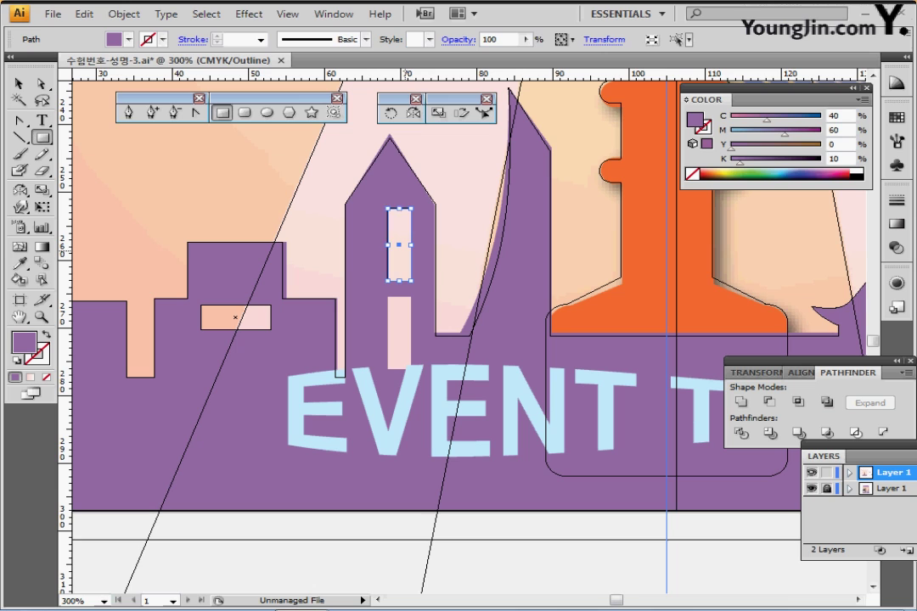
{"action": "left_click_drag", "start_coordinate": [399, 245], "coordinate": [399, 334]}
{"action": "key", "text": "ctrl+minus"}
{"action": "key", "text": "ctrl+minus"}
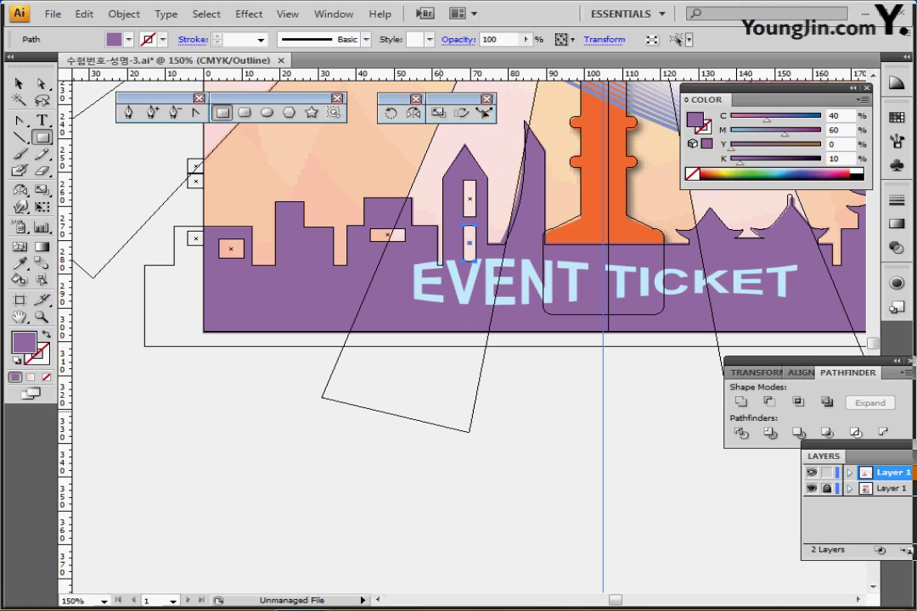
- Return to preview mode with the reference layer hidden and save the document
{"action": "key", "text": "ctrl+y"}
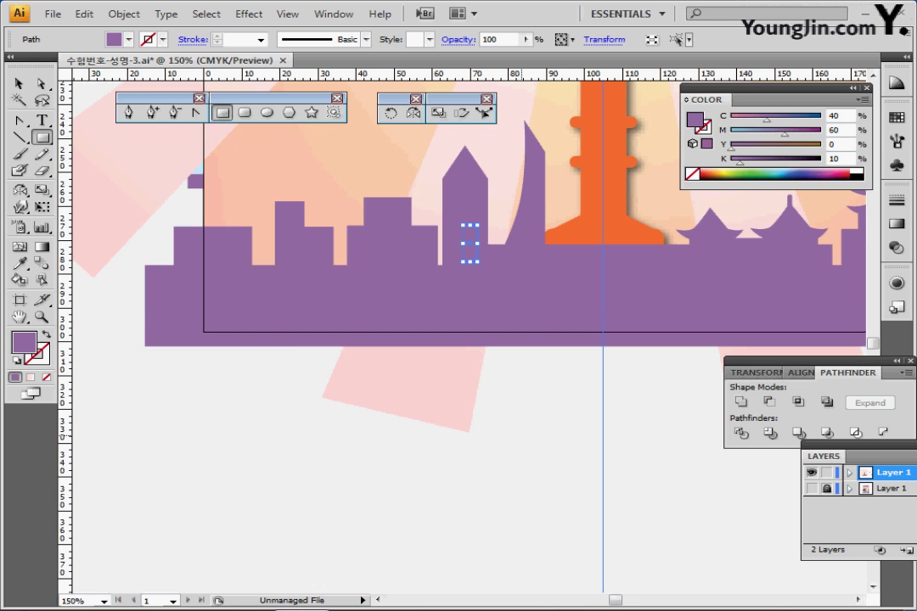
{"action": "key", "text": "ctrl+minus"}
{"action": "left_click_drag", "start_coordinate": [373, 348], "coordinate": [262, 363]}
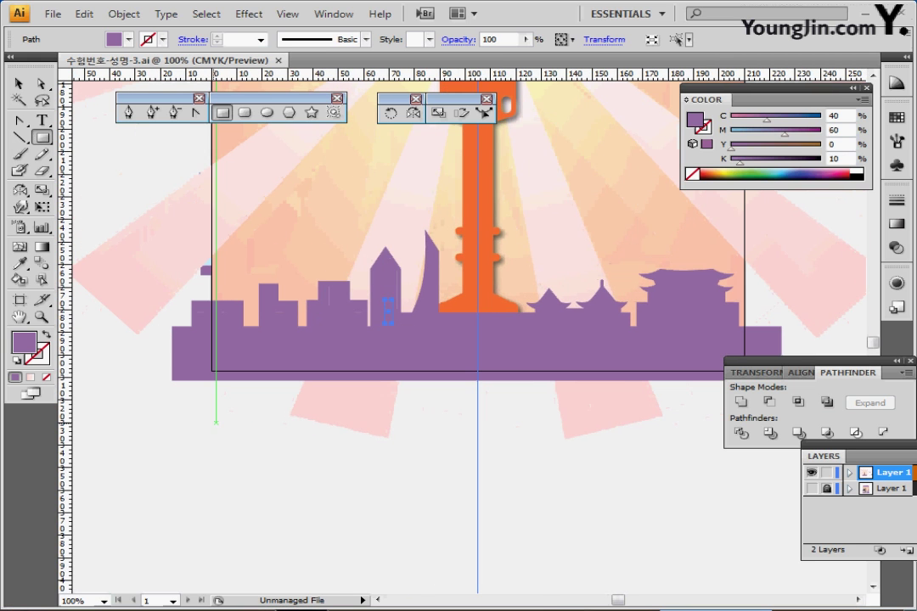
- Try to subtract the window rectangles from the skyline with Minus Front, leaving the orange tower out of the selection
{"action": "left_click_drag", "start_coordinate": [181, 450], "coordinate": [693, 296]}
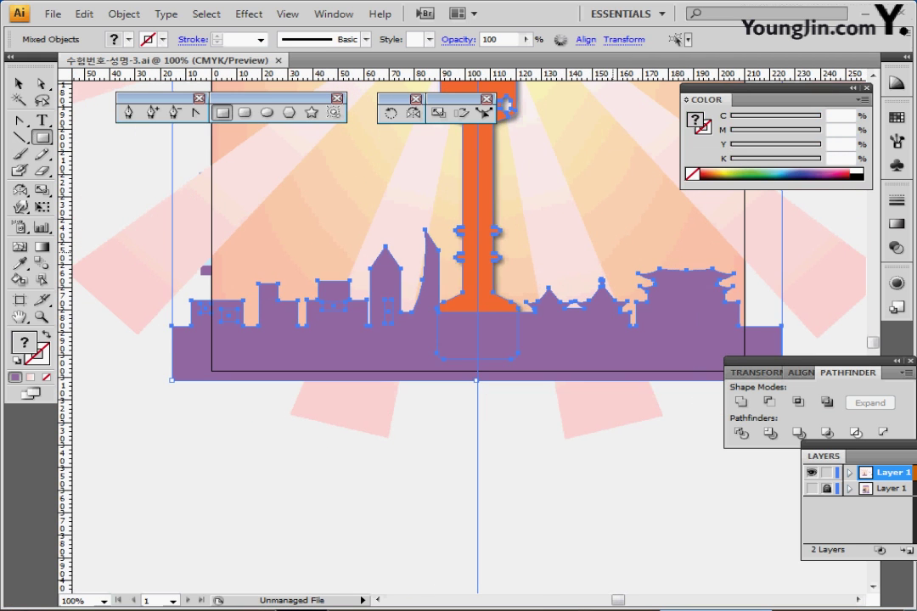
{"action": "left_click", "coordinate": [480, 182], "text": "ctrl+shift"}
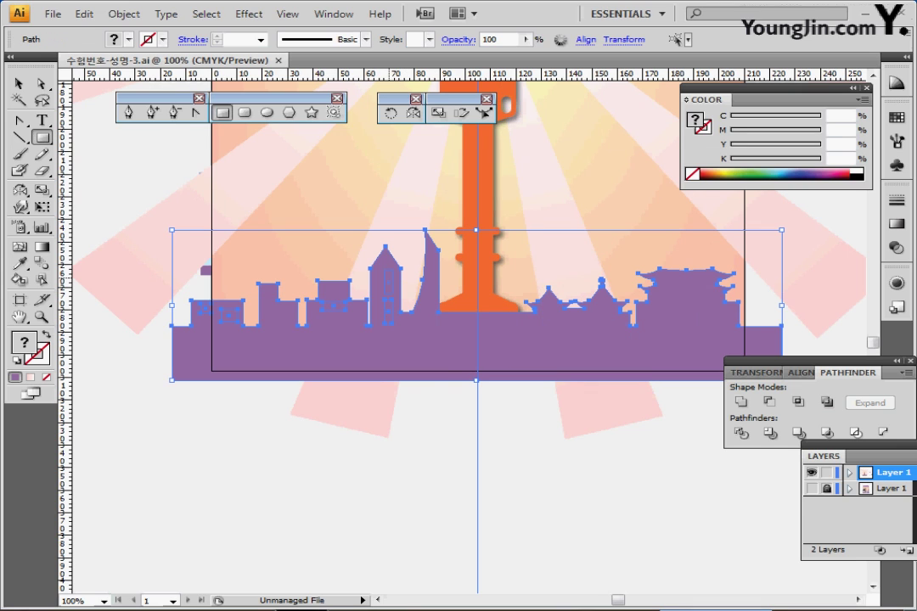
{"action": "left_click", "coordinate": [387, 274], "text": "ctrl+shift"}
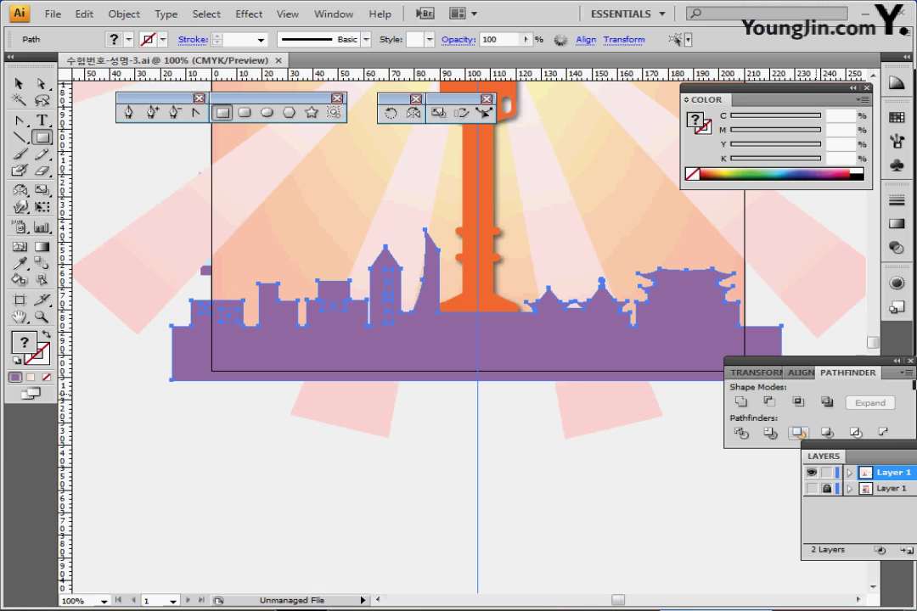
{"action": "left_click", "coordinate": [769, 403]}
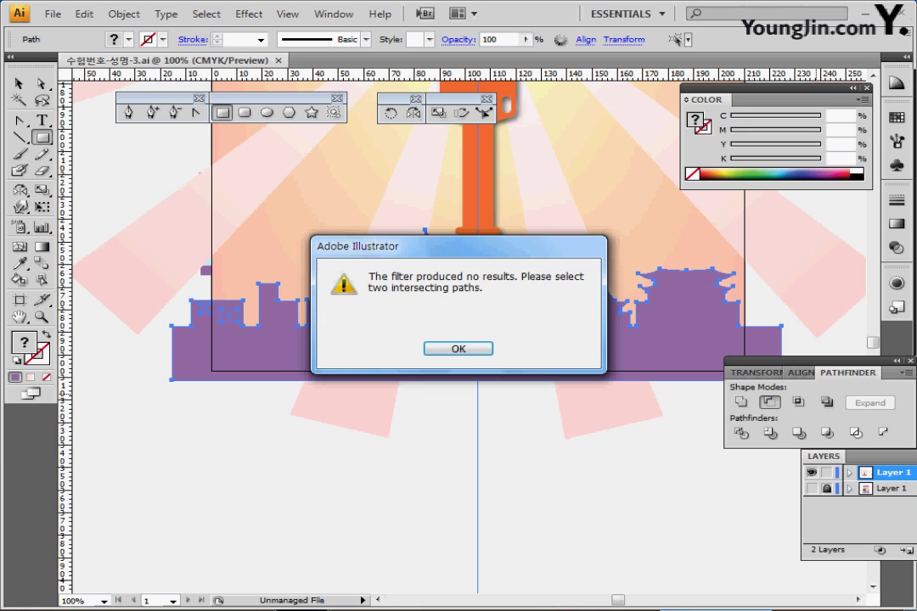
{"action": "left_click", "coordinate": [459, 349]}
{"action": "left_click", "coordinate": [459, 349]}
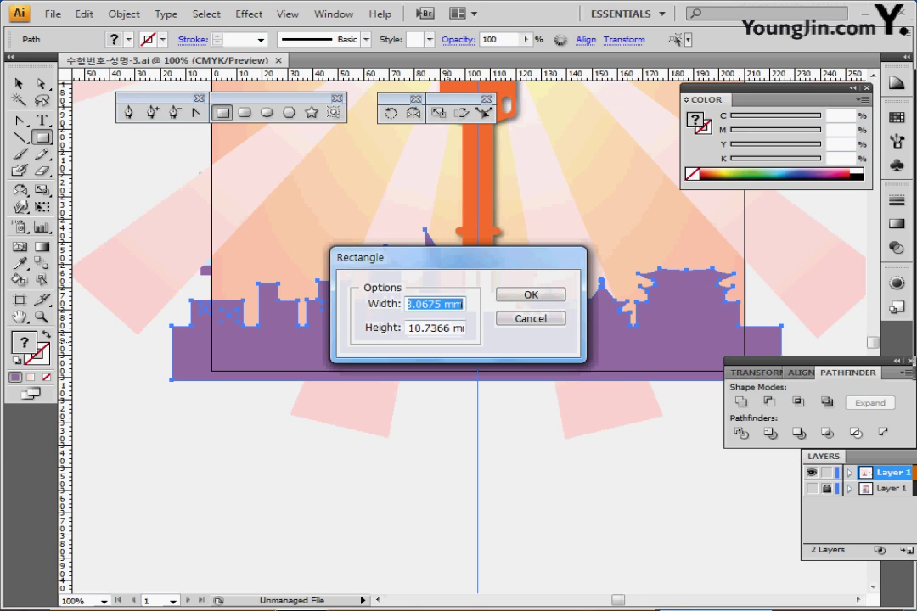
{"action": "left_click", "coordinate": [530, 319]}
{"action": "left_click_drag", "start_coordinate": [526, 321], "coordinate": [500, 332]}
{"action": "key", "text": "ctrl+shift+a"}
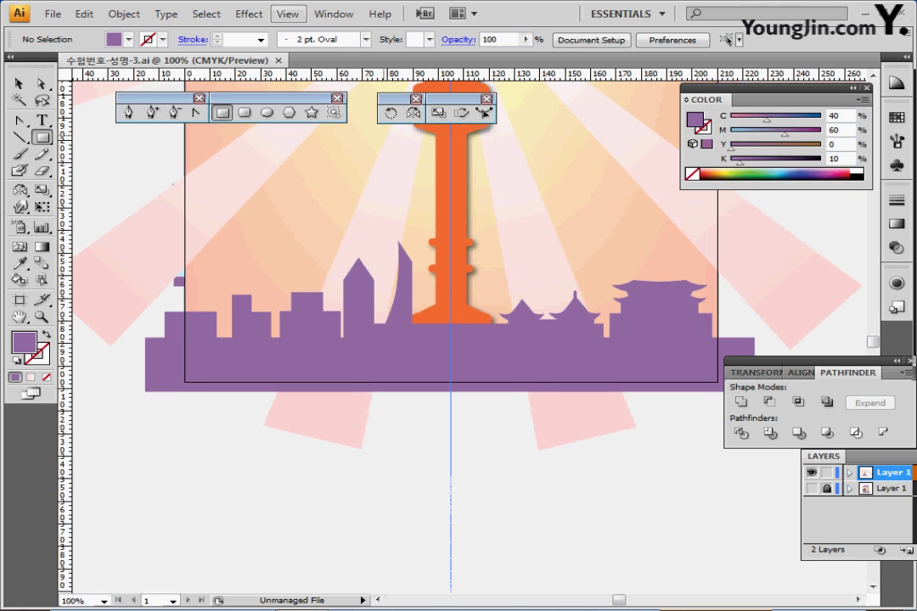
- Unlock the guides
{"action": "left_click", "coordinate": [288, 13]}
{"action": "mouse_move", "coordinate": [365, 482]}
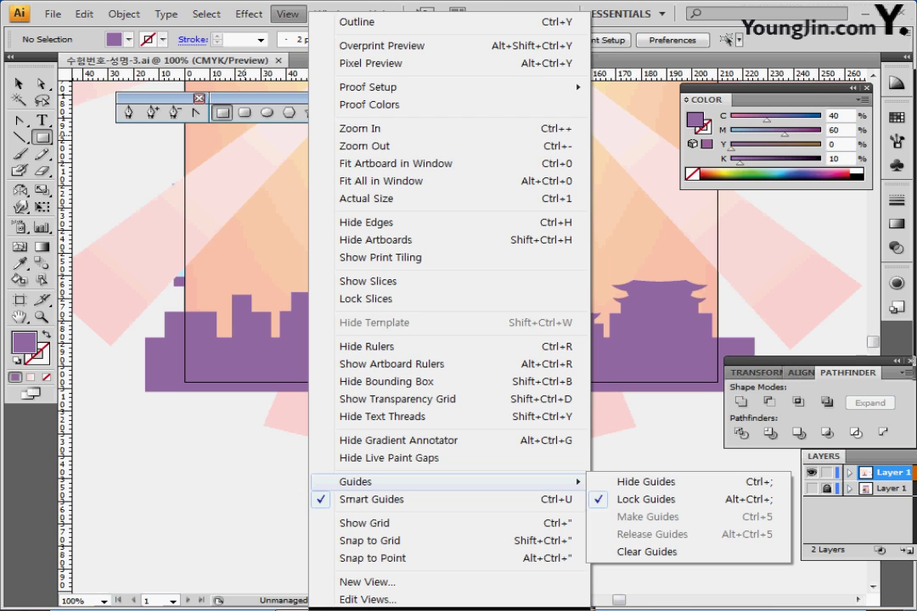
{"action": "left_click", "coordinate": [646, 499]}
- Subtract the four window rectangles from the purple skyline silhouette with Minus Front and save the document
{"action": "left_click", "coordinate": [451, 374], "text": "ctrl"}
{"action": "key", "text": "ctrl+y"}
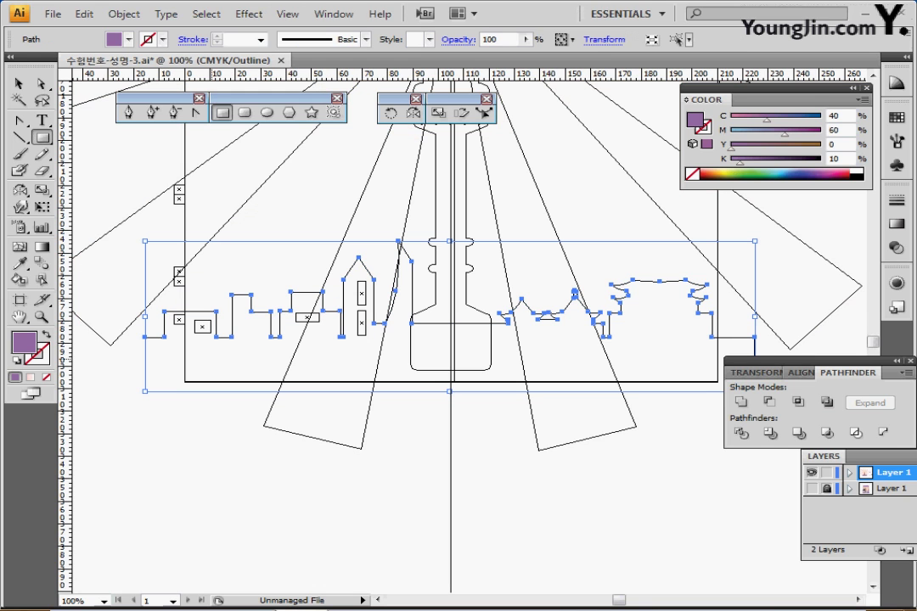
{"action": "left_click", "coordinate": [203, 326], "text": "shift"}
{"action": "left_click", "coordinate": [306, 317], "text": "shift"}
{"action": "left_click", "coordinate": [362, 293], "text": "shift"}
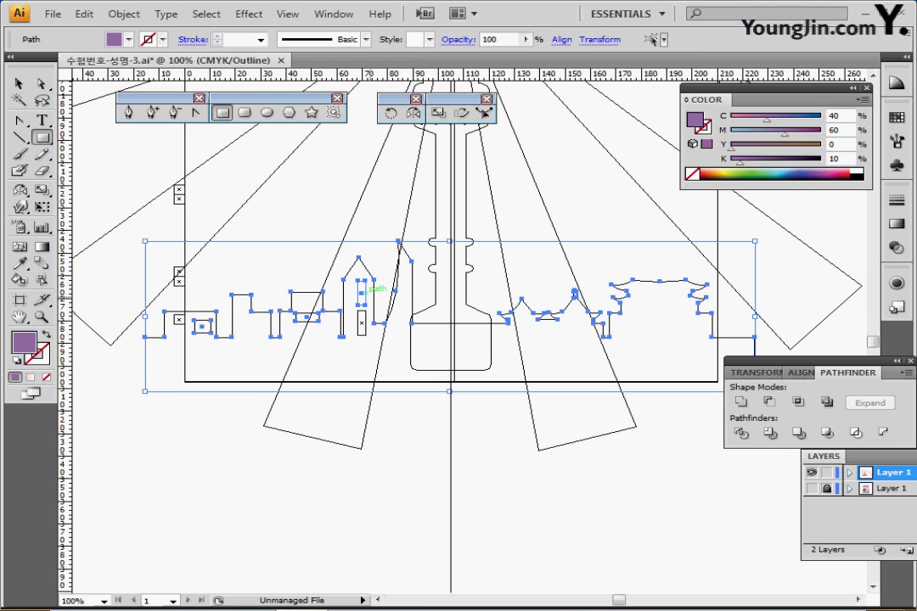
{"action": "left_click", "coordinate": [365, 326], "text": "shift"}
{"action": "key", "text": "ctrl+y"}
{"action": "left_click", "coordinate": [769, 403]}
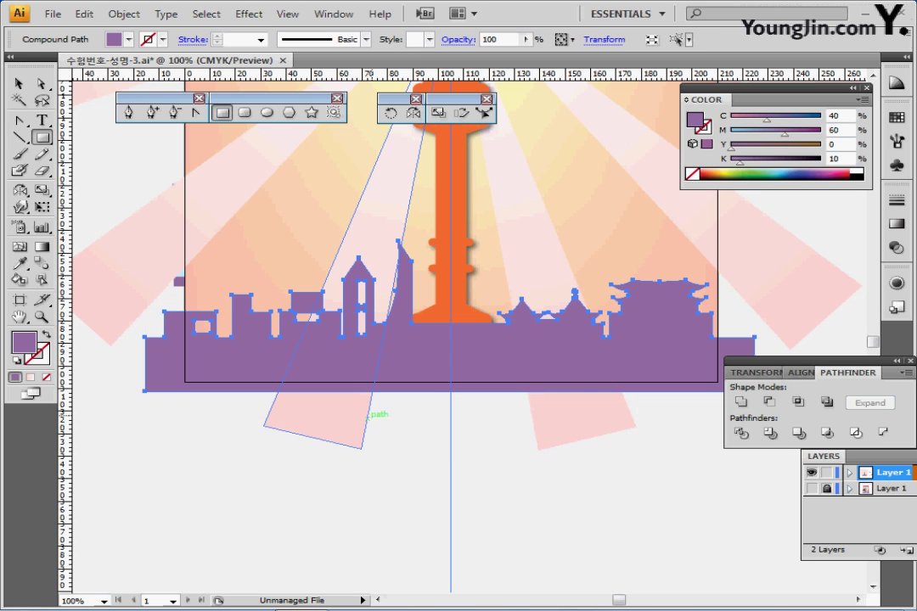
{"action": "left_click_drag", "start_coordinate": [402, 390], "coordinate": [379, 427]}
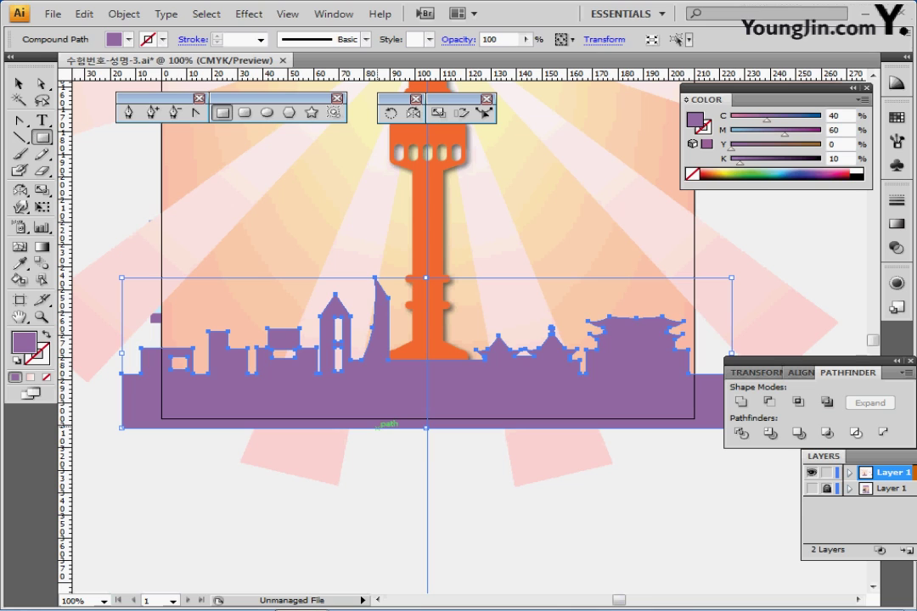
{"action": "key", "text": "ctrl+s"}
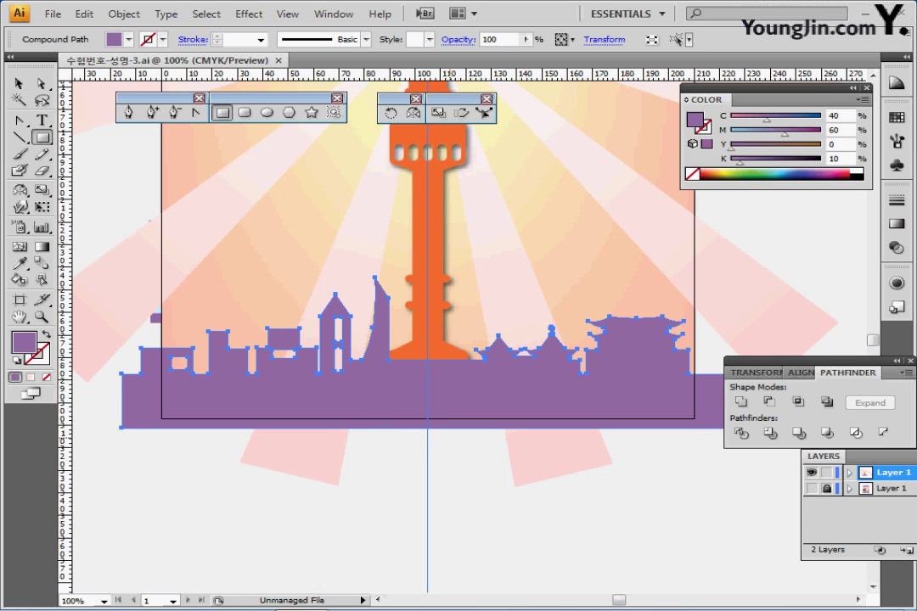
- Show all hidden objects and bring the blue and white curved lines to the front of the artwork
{"action": "left_click_drag", "start_coordinate": [365, 360], "coordinate": [352, 470]}
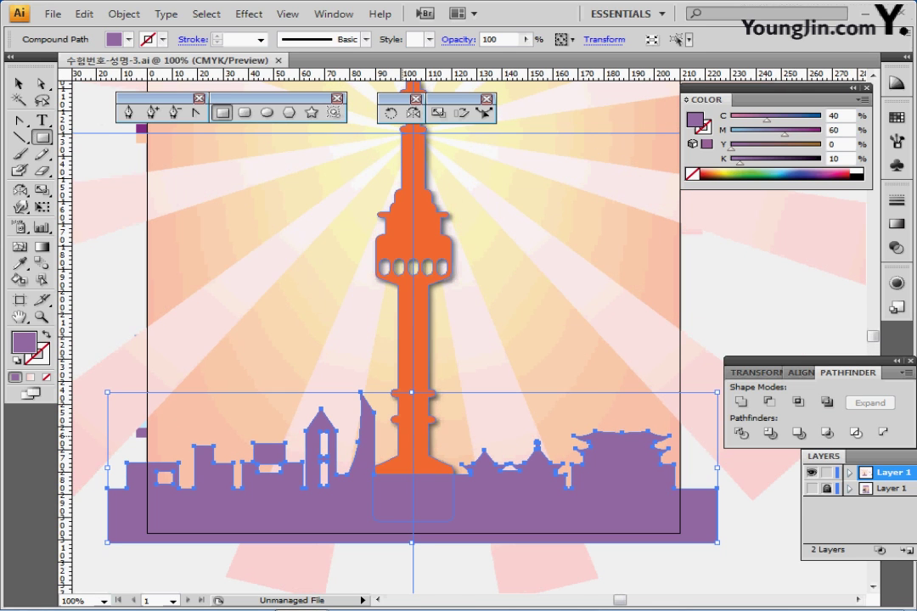
{"action": "key", "text": "ctrl+alt+3"}
{"action": "left_click_drag", "start_coordinate": [411, 436], "coordinate": [409, 441]}
{"action": "left_click", "coordinate": [412, 89]}
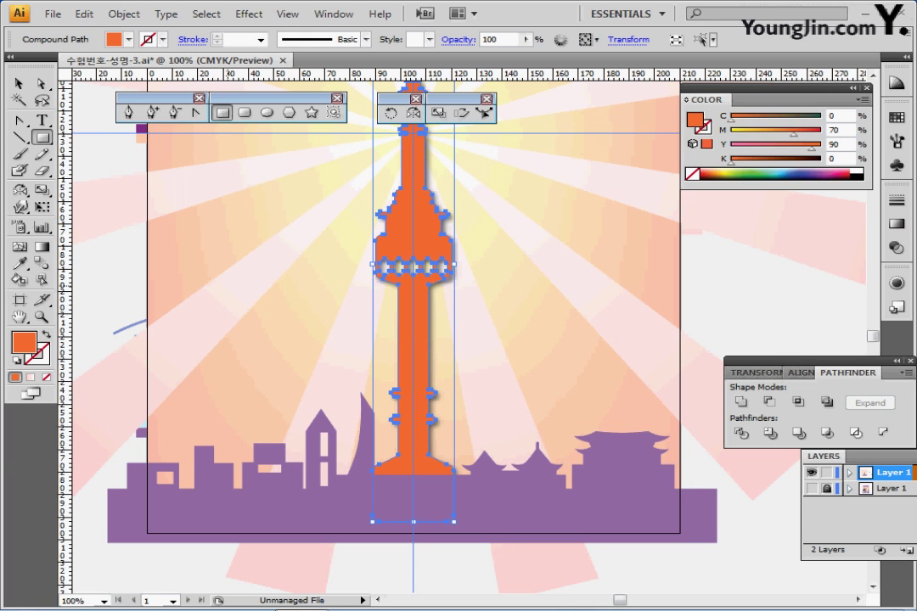
{"action": "left_click", "coordinate": [135, 324], "text": "ctrl"}
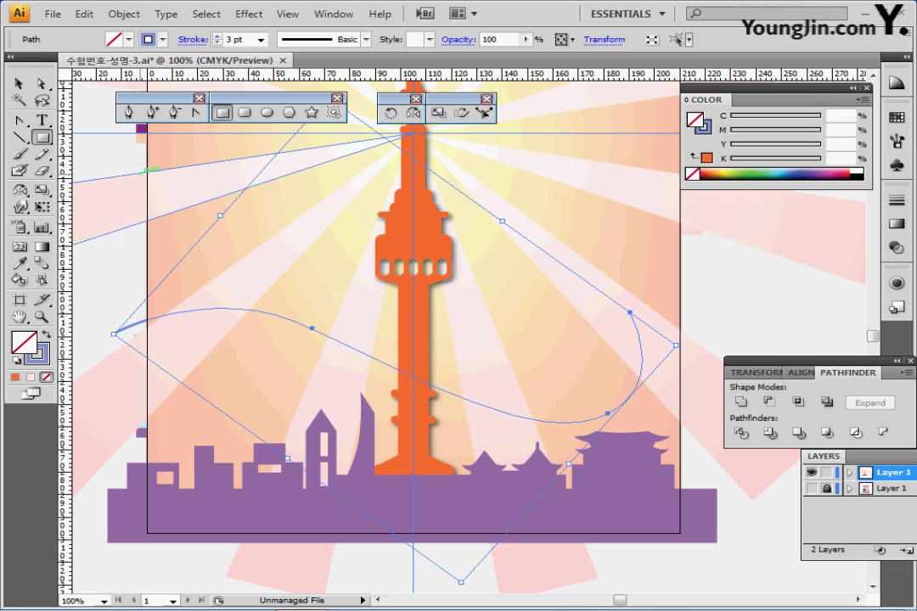
{"action": "left_click", "coordinate": [136, 212], "text": "shift"}
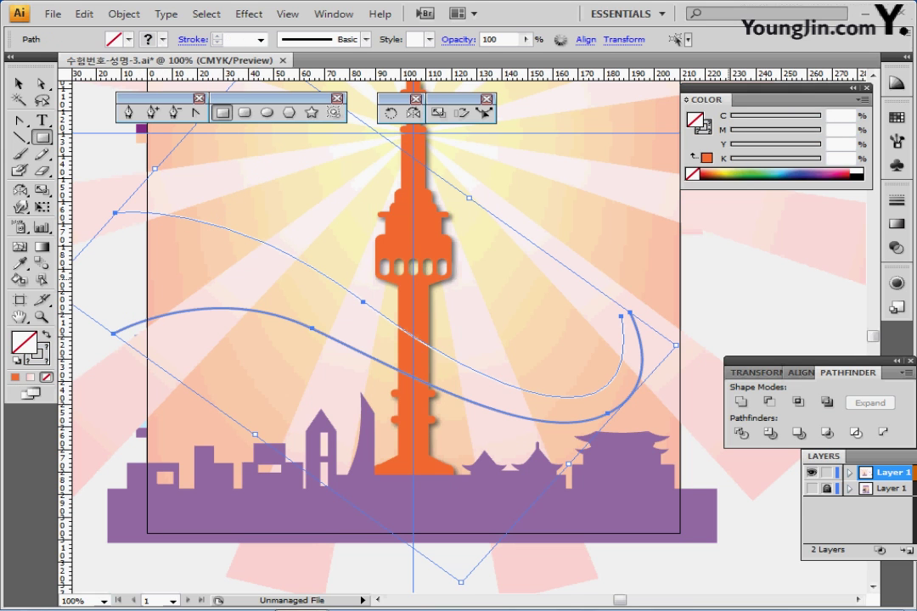
{"action": "left_click", "coordinate": [733, 289], "text": "ctrl"}
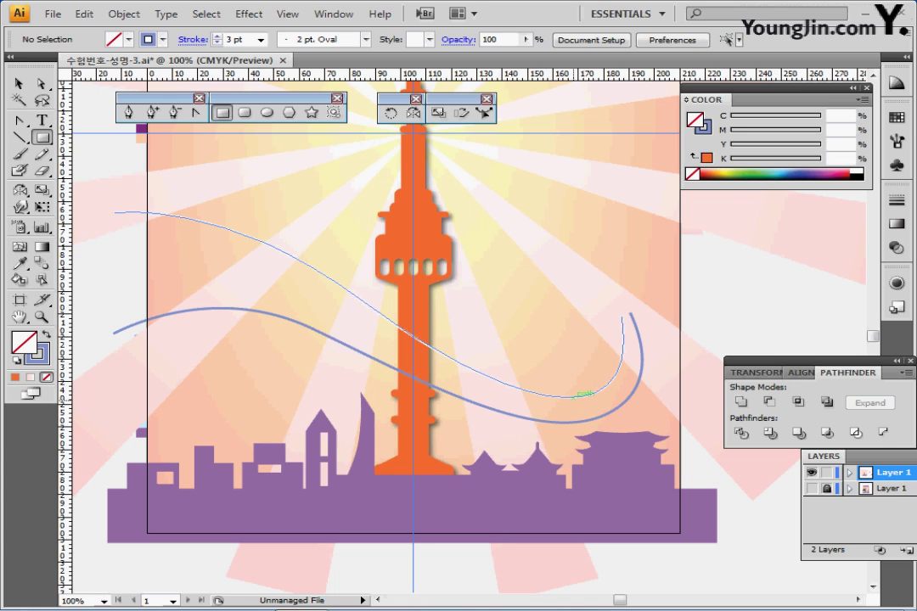
- Examine the stroke colour and weight settings of the thin white upper curve
{"action": "left_click", "coordinate": [573, 393]}
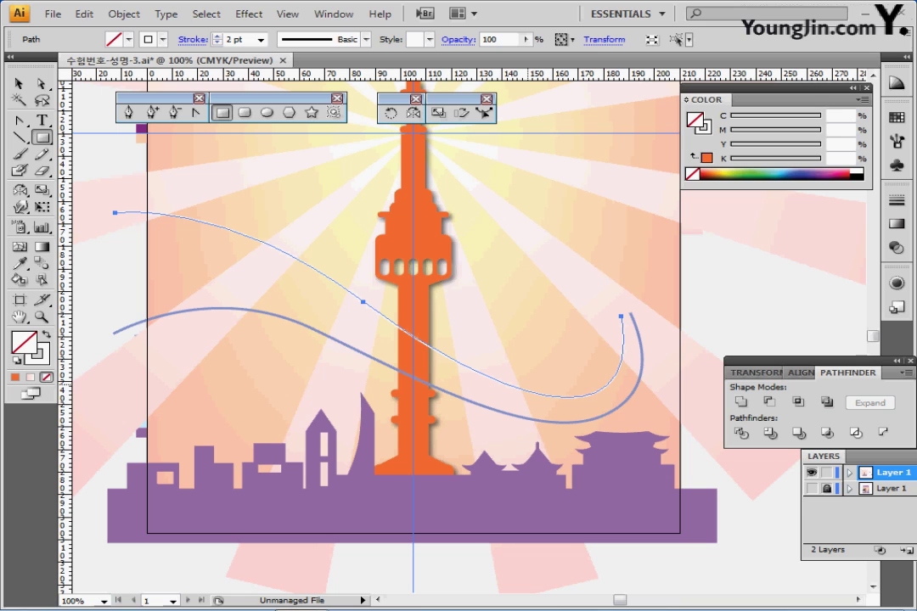
{"action": "left_click_drag", "start_coordinate": [579, 341], "coordinate": [586, 310]}
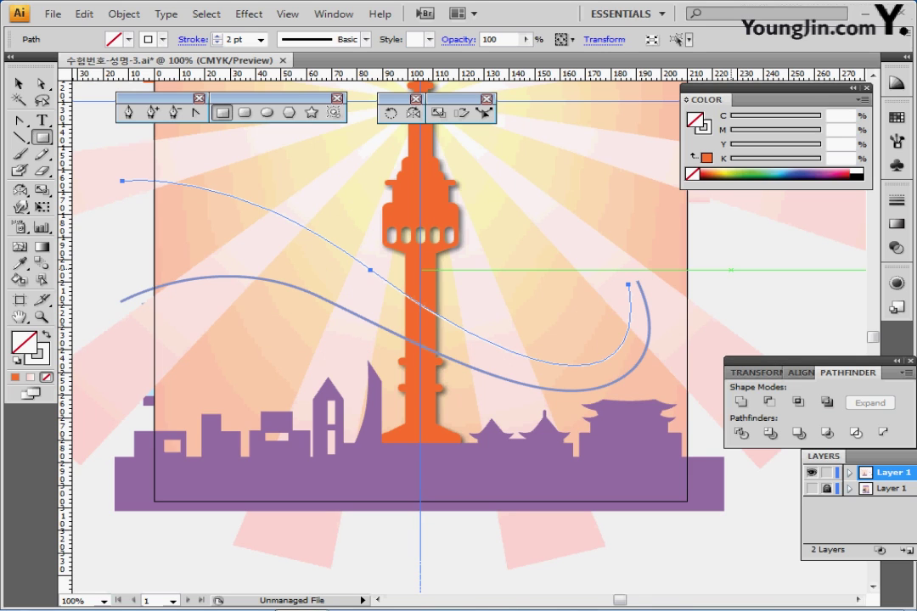
{"action": "key", "text": "ctrl"}
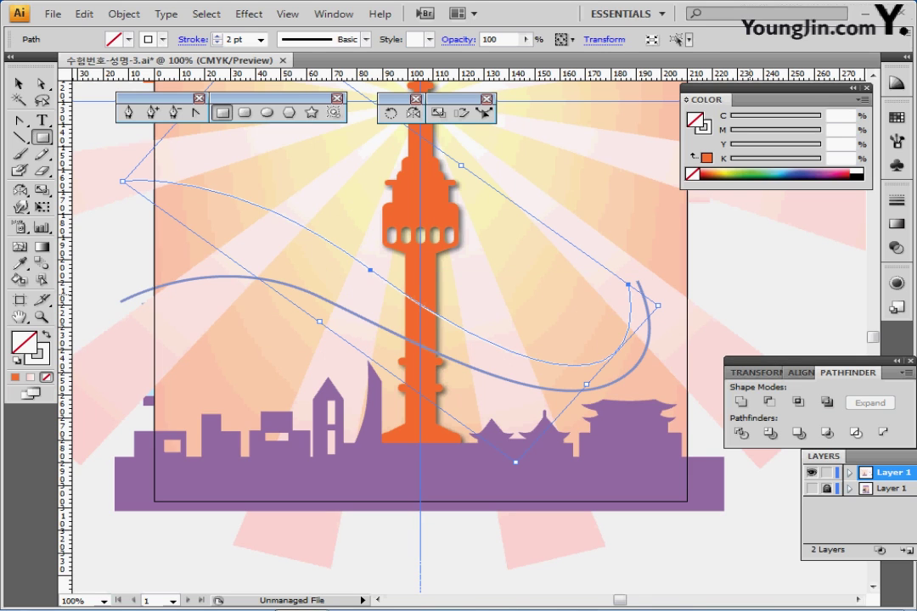
{"action": "left_click", "coordinate": [737, 236], "text": "ctrl"}
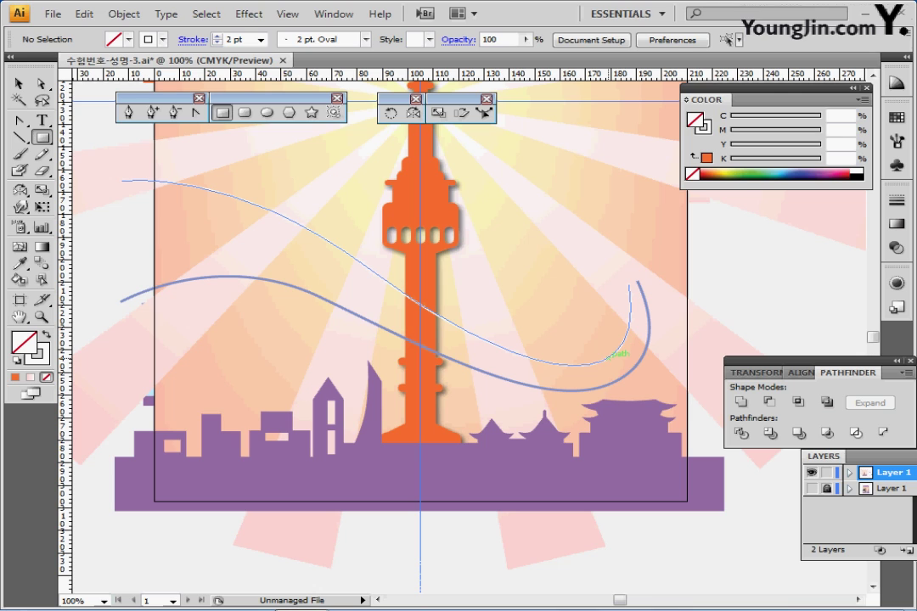
{"action": "left_click", "coordinate": [612, 355]}
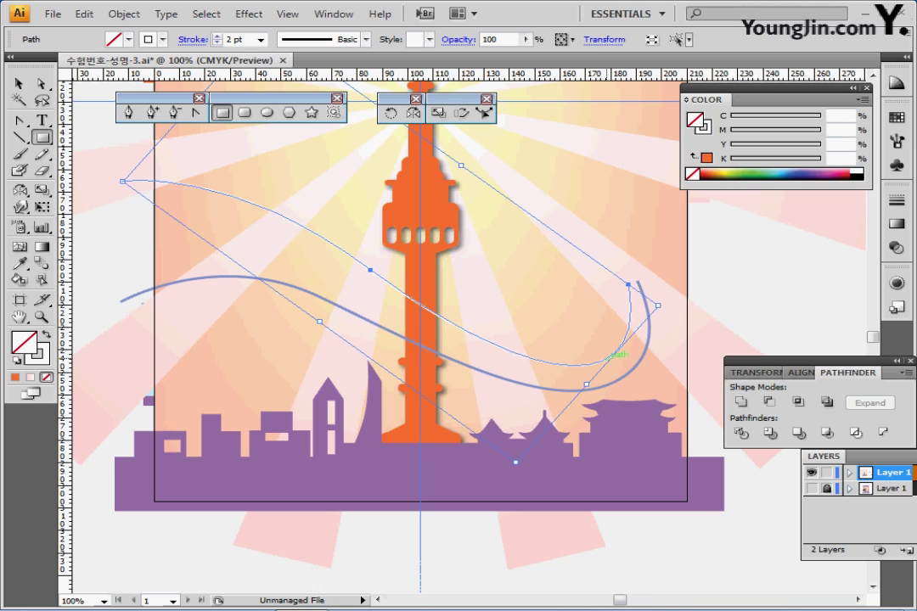
{"action": "key", "text": "a"}
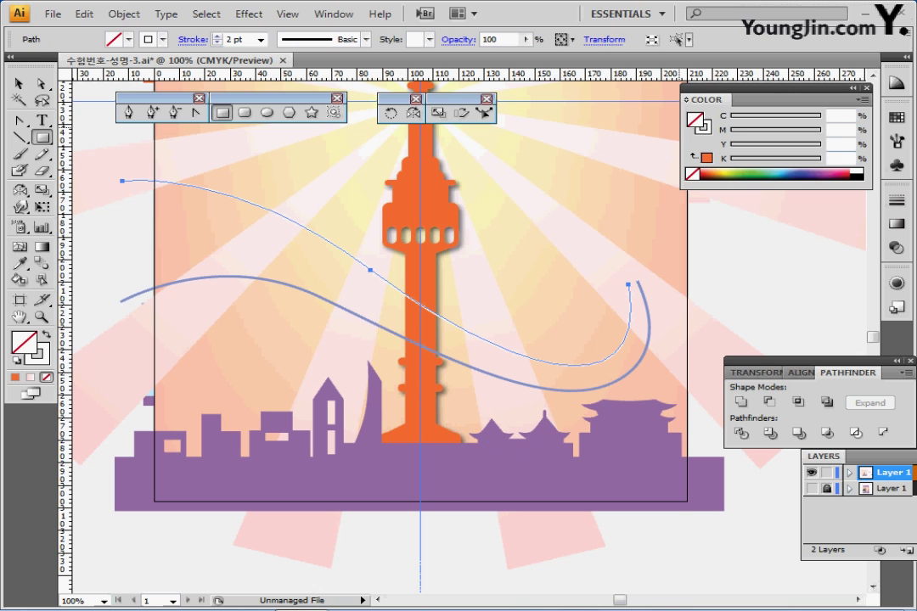
{"action": "left_click", "coordinate": [896, 199]}
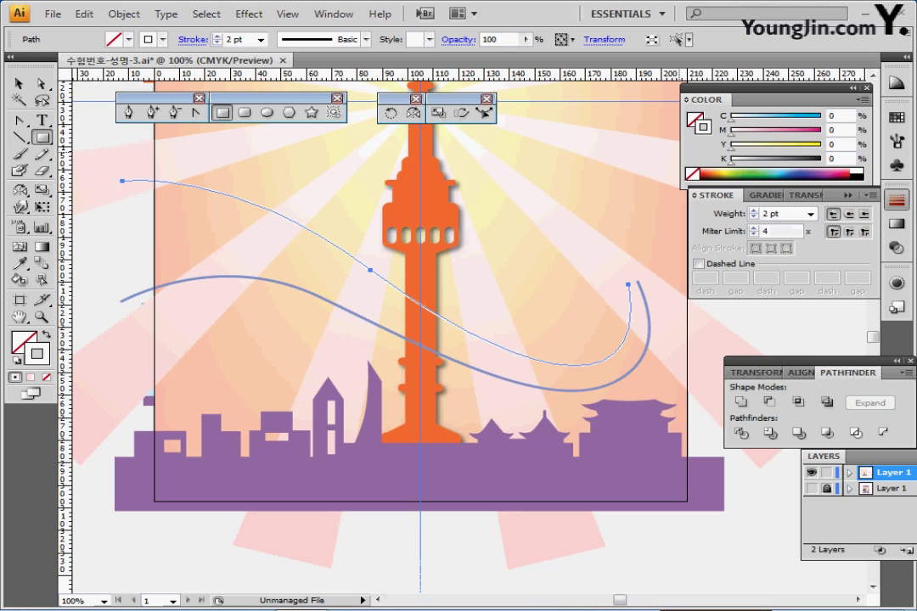
- Make a blend between the blue lower curve and the white upper curve
{"action": "left_click", "coordinate": [615, 382], "text": "ctrl"}
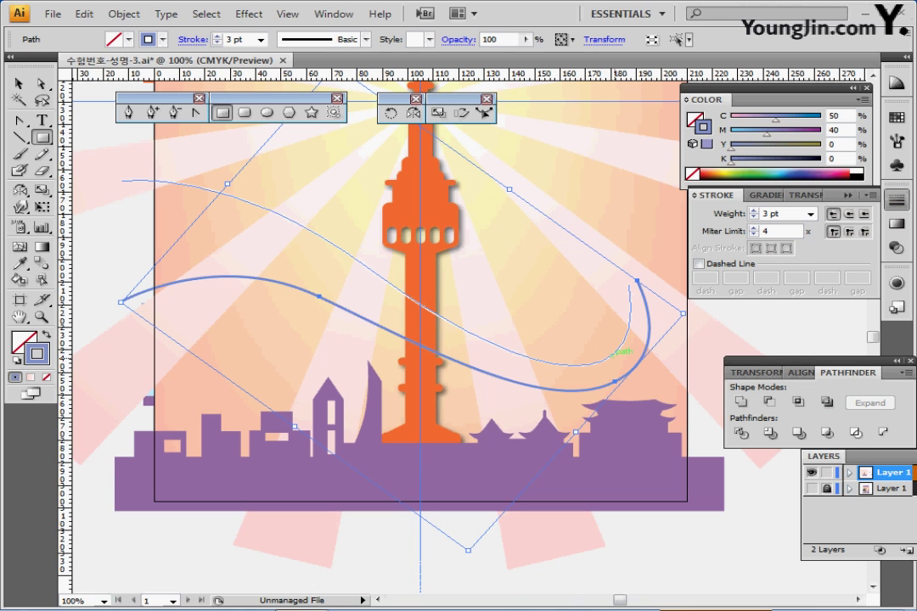
{"action": "left_click", "coordinate": [617, 353], "text": "shift"}
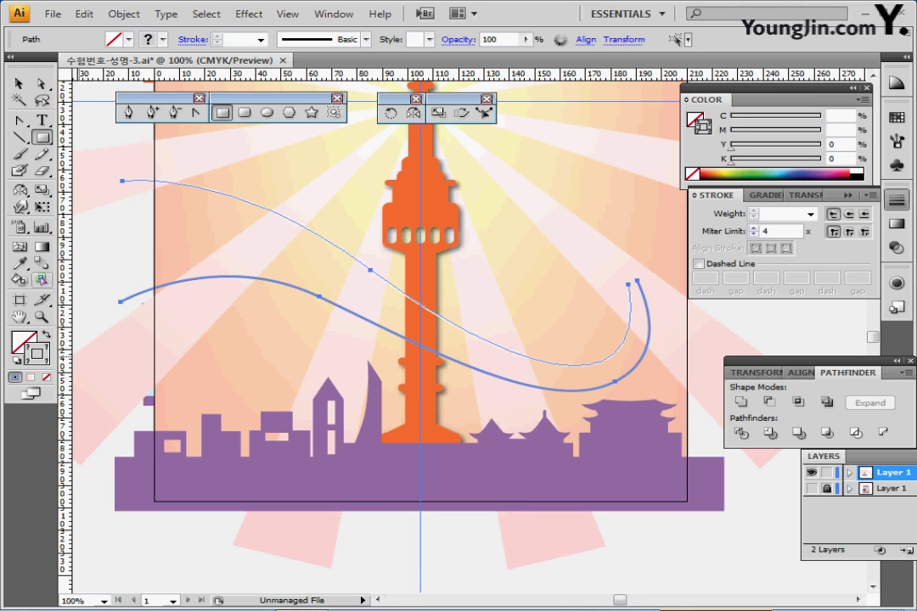
{"action": "left_click", "coordinate": [124, 14]}
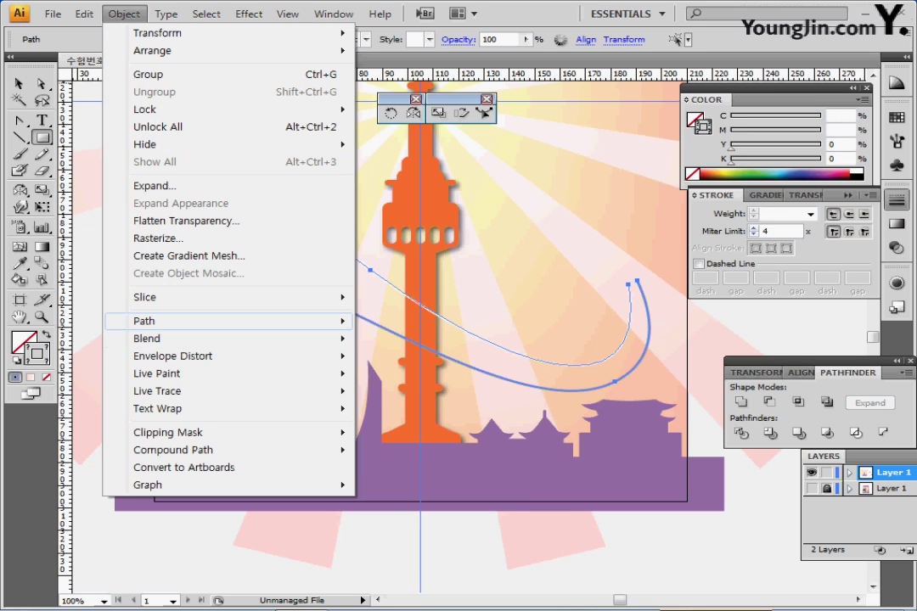
{"action": "mouse_move", "coordinate": [323, 321]}
{"action": "mouse_move", "coordinate": [169, 338]}
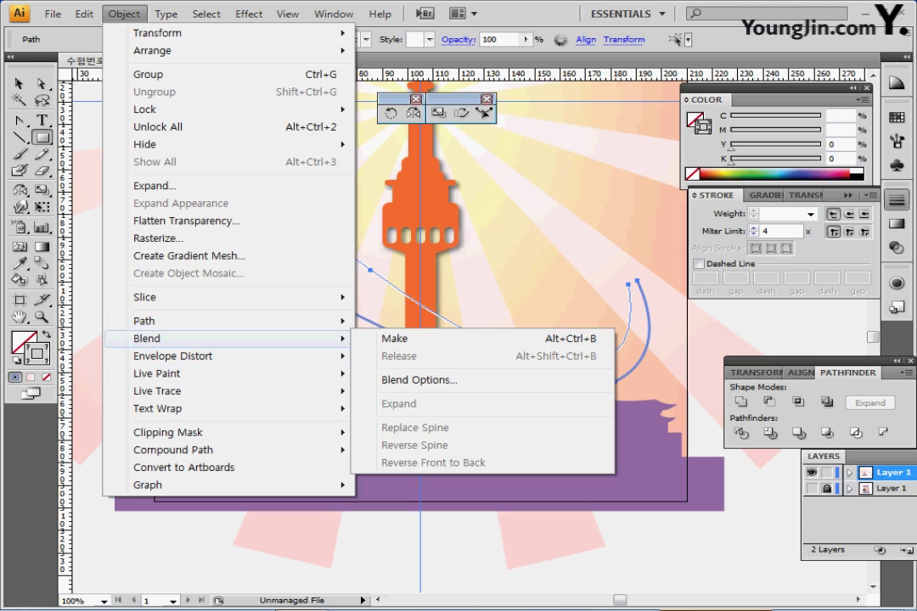
{"action": "left_click", "coordinate": [395, 338]}
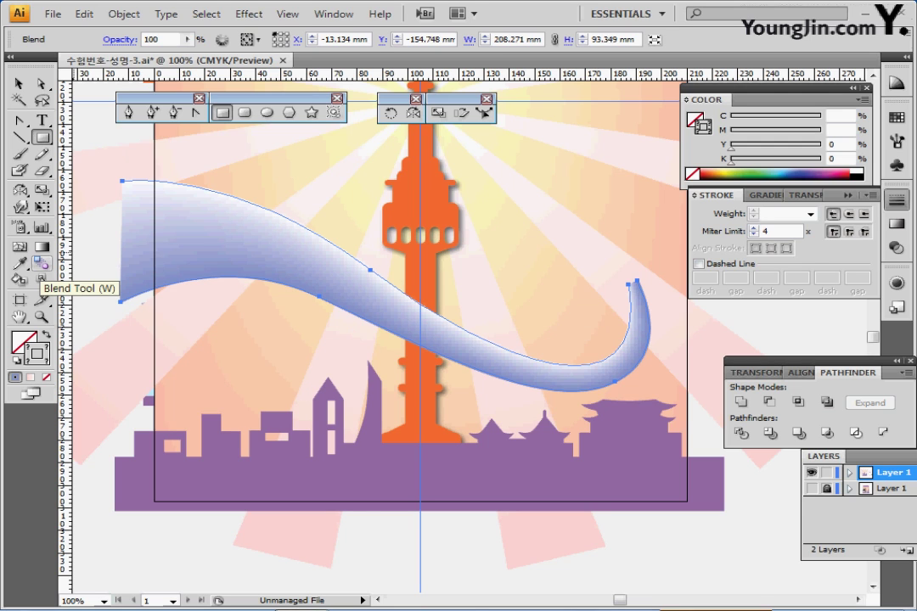
- Set the curve blend's spacing to Specified Steps with 10 steps and preview enabled
{"action": "double_click", "coordinate": [40, 265]}
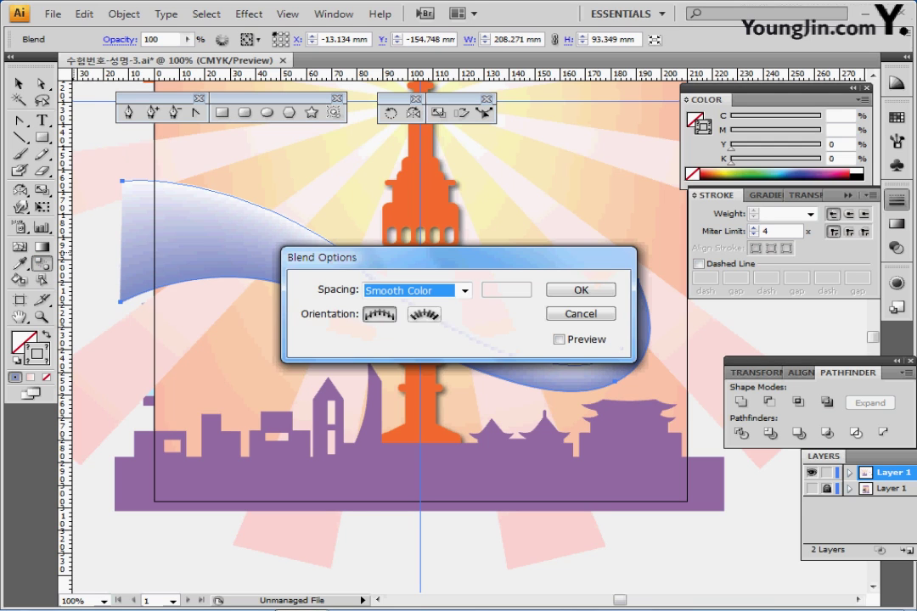
{"action": "left_click_drag", "start_coordinate": [356, 257], "coordinate": [391, 209]}
{"action": "left_click", "coordinate": [592, 291]}
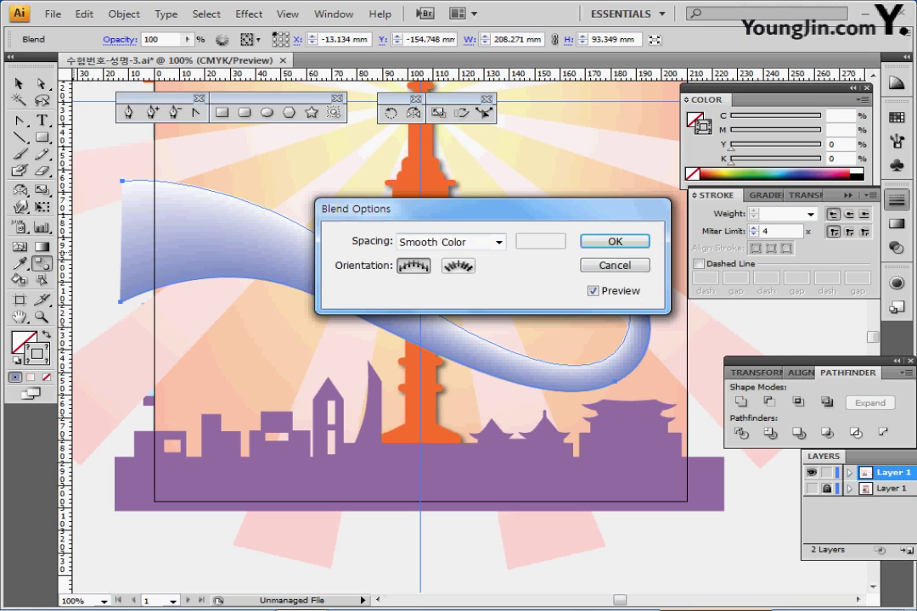
{"action": "left_click", "coordinate": [498, 242]}
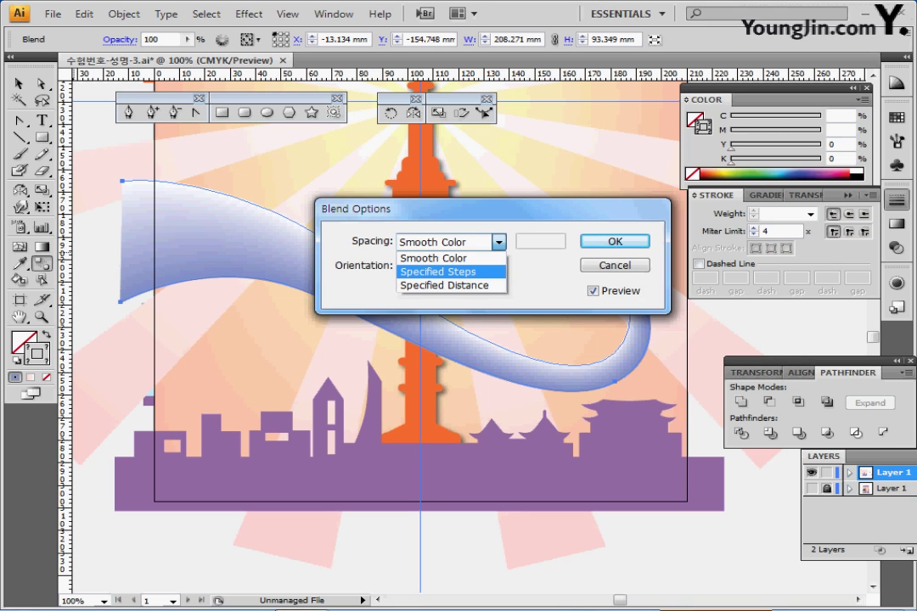
{"action": "left_click", "coordinate": [451, 272]}
{"action": "type", "text": "10"}
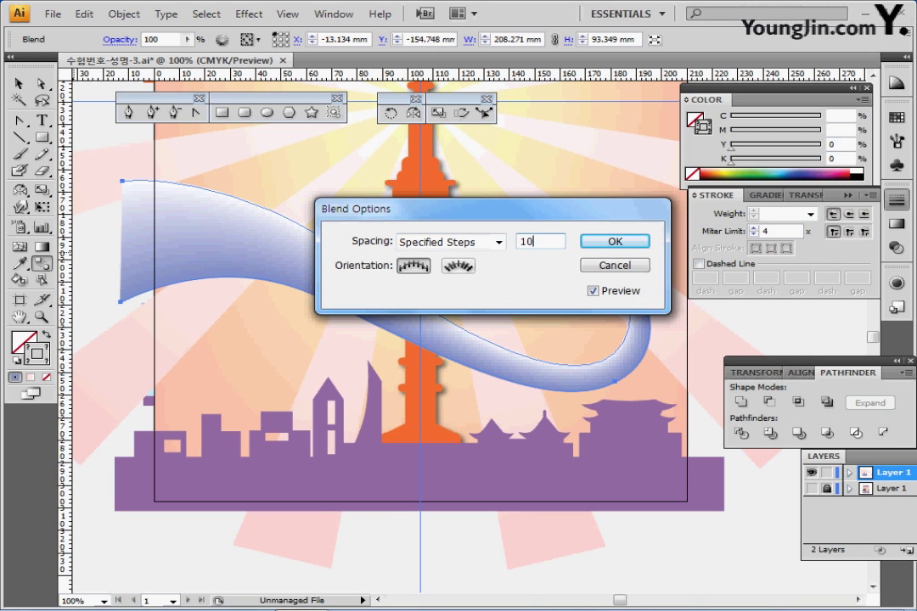
{"action": "key", "text": "Return"}
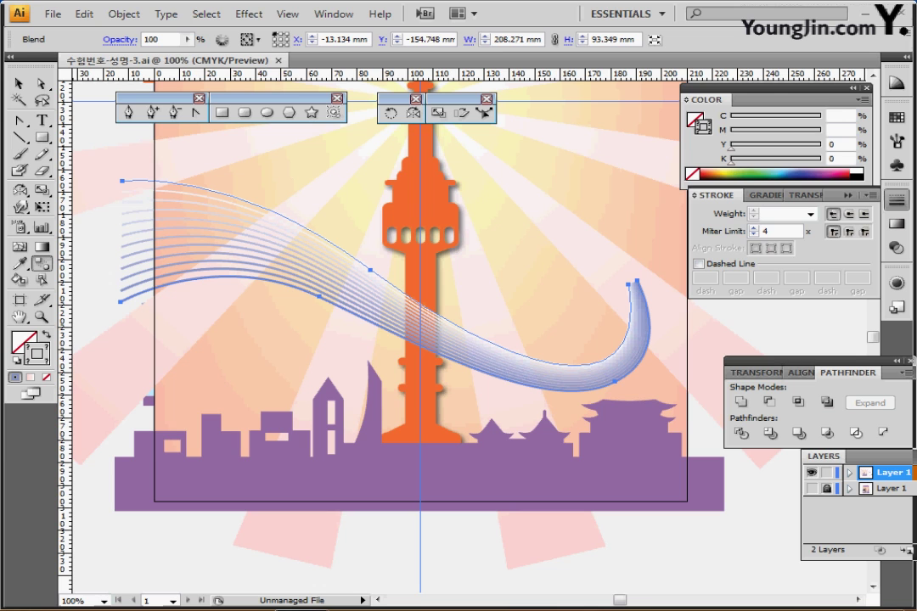
- Deselect the blend and reset the drawing colours to the default white fill and 1 pt black stroke
{"action": "left_click_drag", "start_coordinate": [628, 255], "coordinate": [277, 364]}
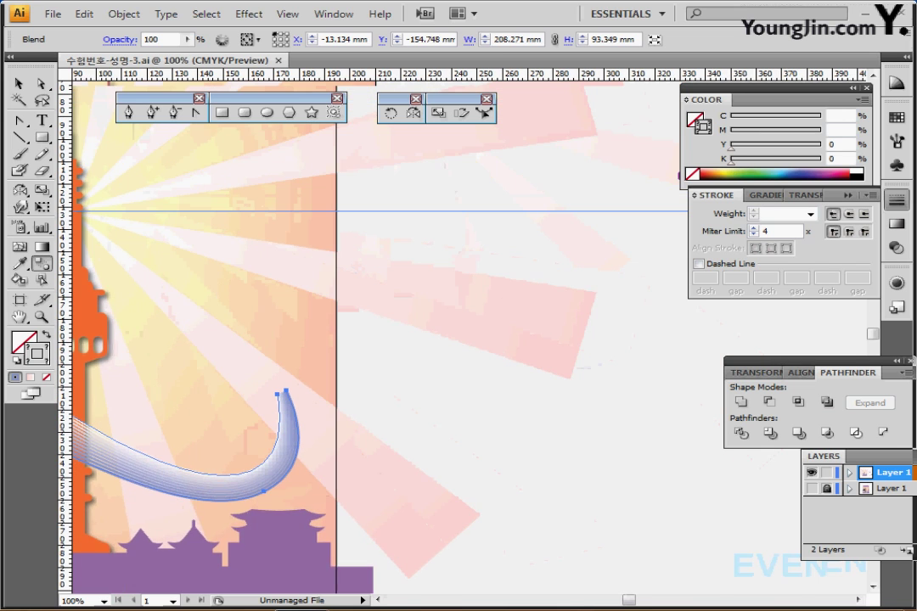
{"action": "left_click_drag", "start_coordinate": [544, 289], "coordinate": [366, 313]}
{"action": "left_click_drag", "start_coordinate": [527, 254], "coordinate": [301, 389]}
{"action": "left_click_drag", "start_coordinate": [352, 320], "coordinate": [345, 340]}
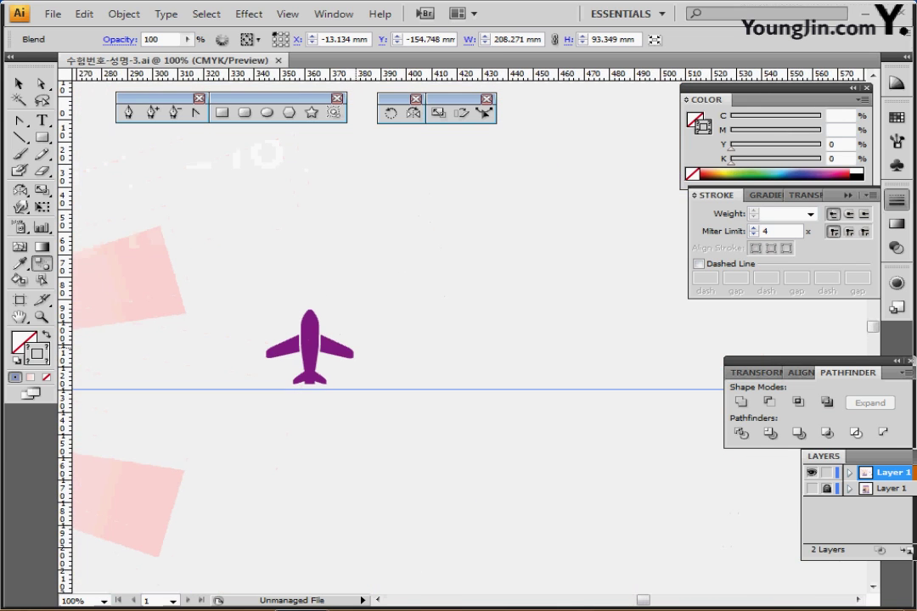
{"action": "left_click", "coordinate": [346, 341], "text": "ctrl"}
{"action": "left_click_drag", "start_coordinate": [429, 365], "coordinate": [300, 317]}
{"action": "left_click", "coordinate": [300, 318], "text": "ctrl"}
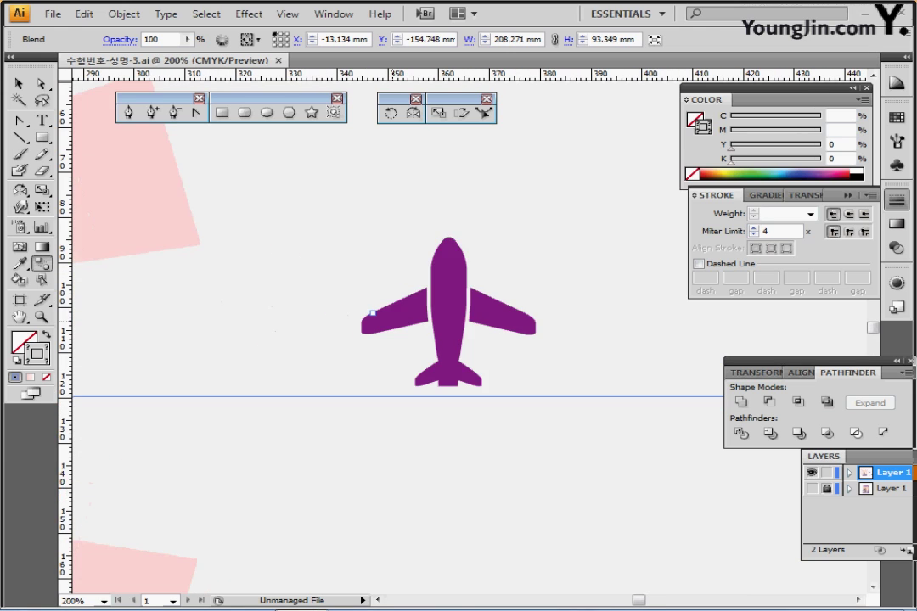
{"action": "left_click_drag", "start_coordinate": [370, 314], "coordinate": [217, 297]}
{"action": "left_click", "coordinate": [185, 250], "text": "ctrl"}
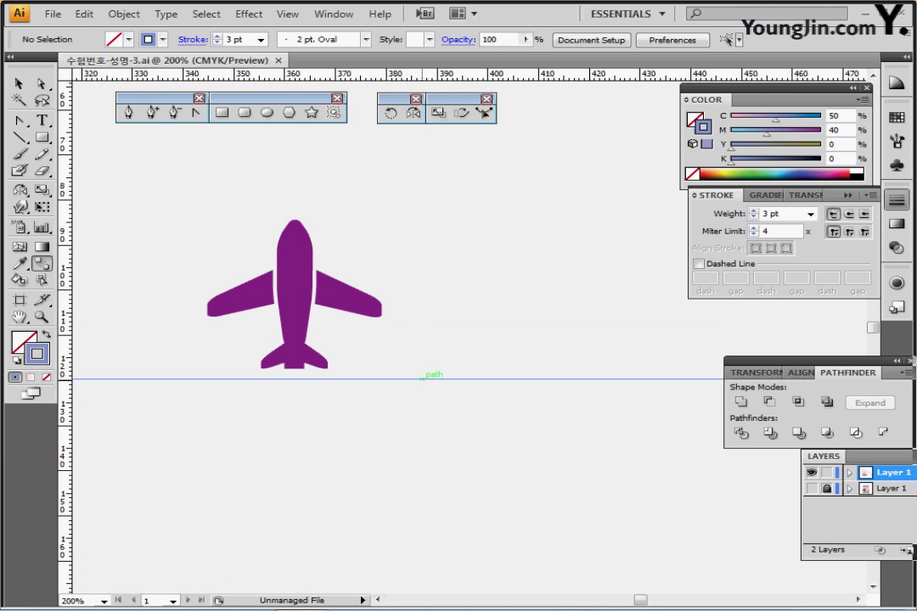
{"action": "key", "text": "d"}
{"action": "key", "text": "m"}
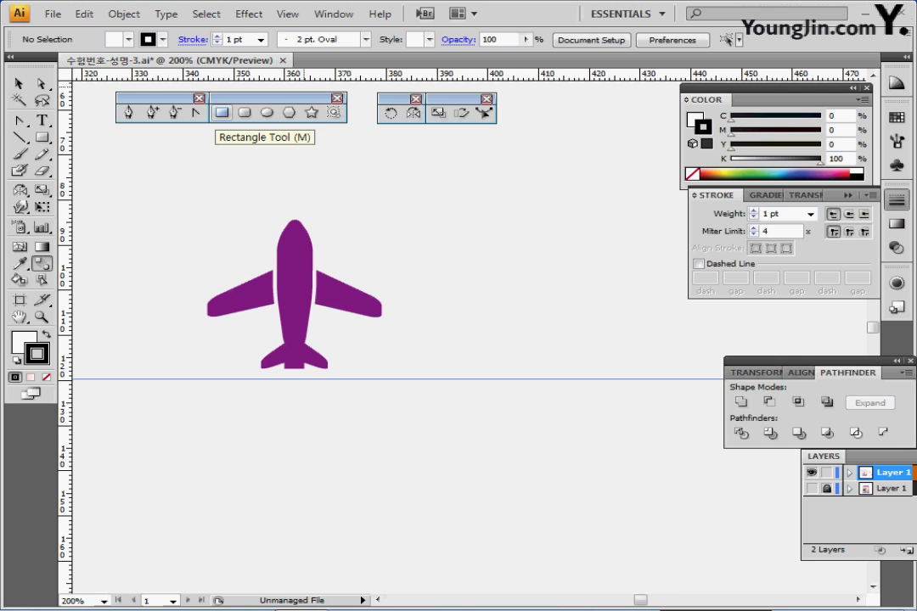
- Create a rectangle 7 mm wide and 24 mm high in the empty area beside the purple airplane
{"action": "left_click", "coordinate": [223, 113]}
{"action": "left_click_drag", "start_coordinate": [411, 267], "coordinate": [366, 247]}
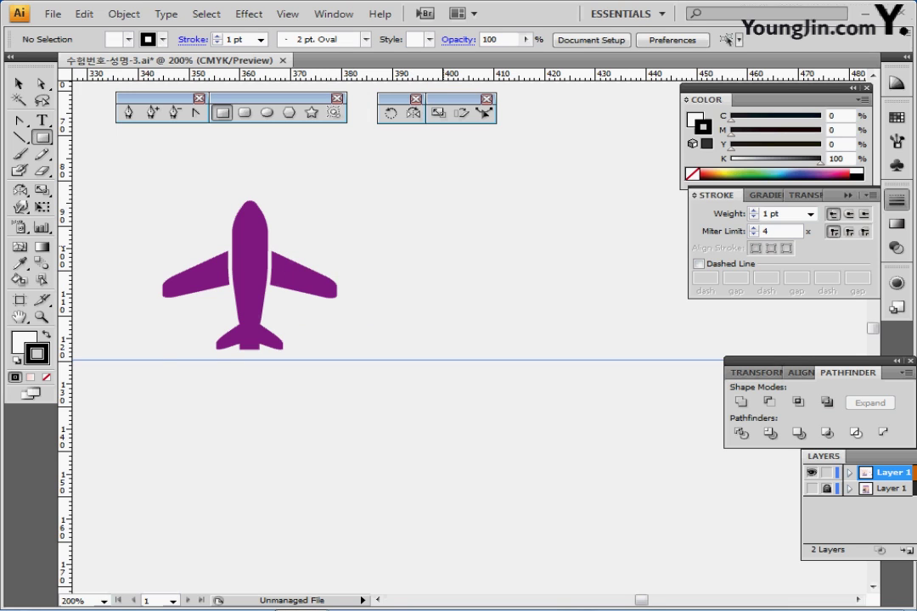
{"action": "left_click_drag", "start_coordinate": [473, 231], "coordinate": [411, 239]}
{"action": "left_click", "coordinate": [411, 239]}
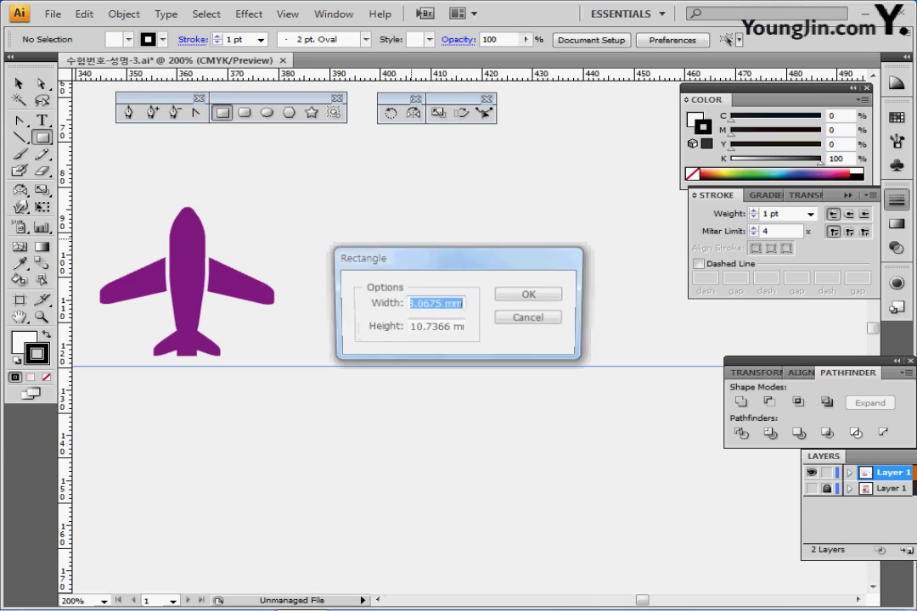
{"action": "type", "text": "7"}
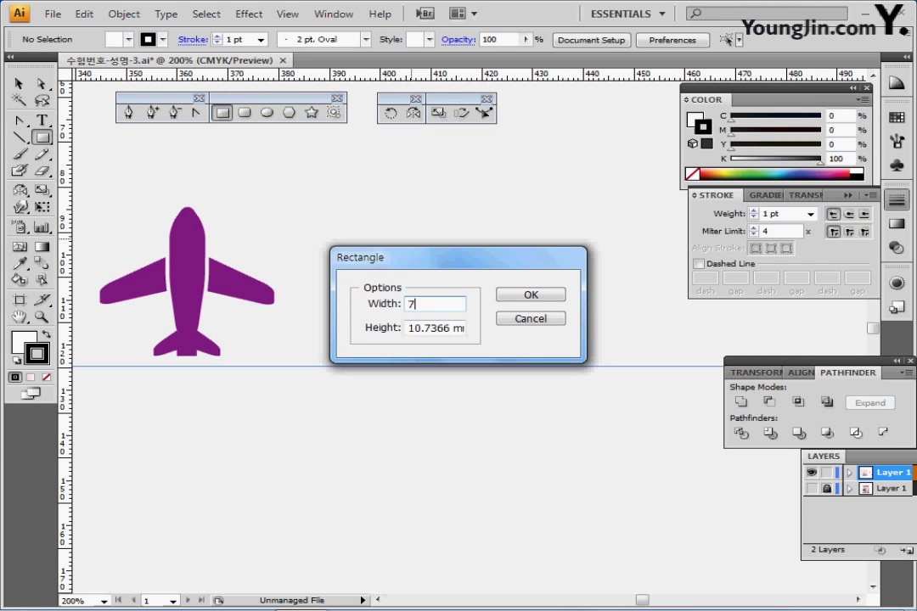
{"action": "key", "text": "Tab"}
{"action": "type", "text": "24"}
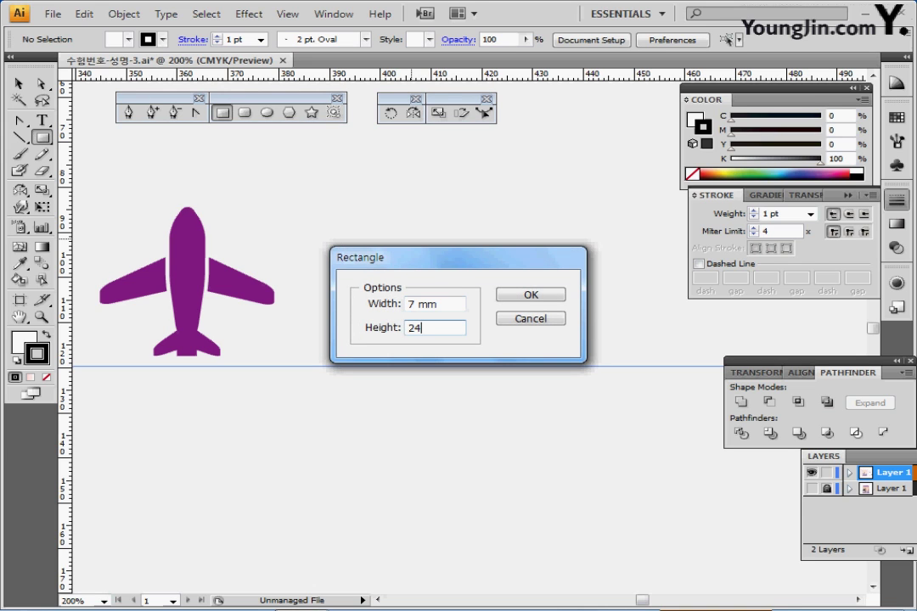
{"action": "key", "text": "Return"}
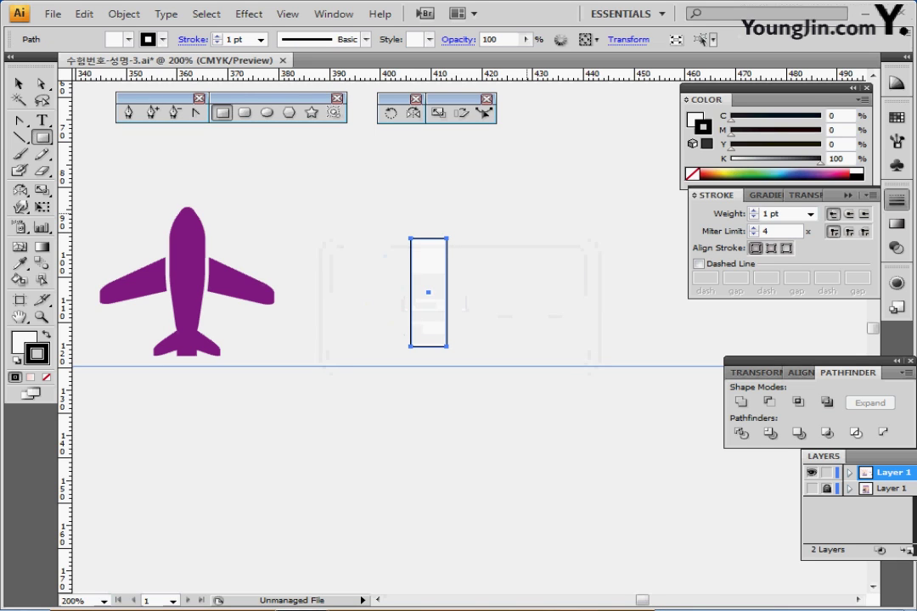
- Add anchor points midway along every side of the tall rectangle
{"action": "left_click", "coordinate": [124, 14]}
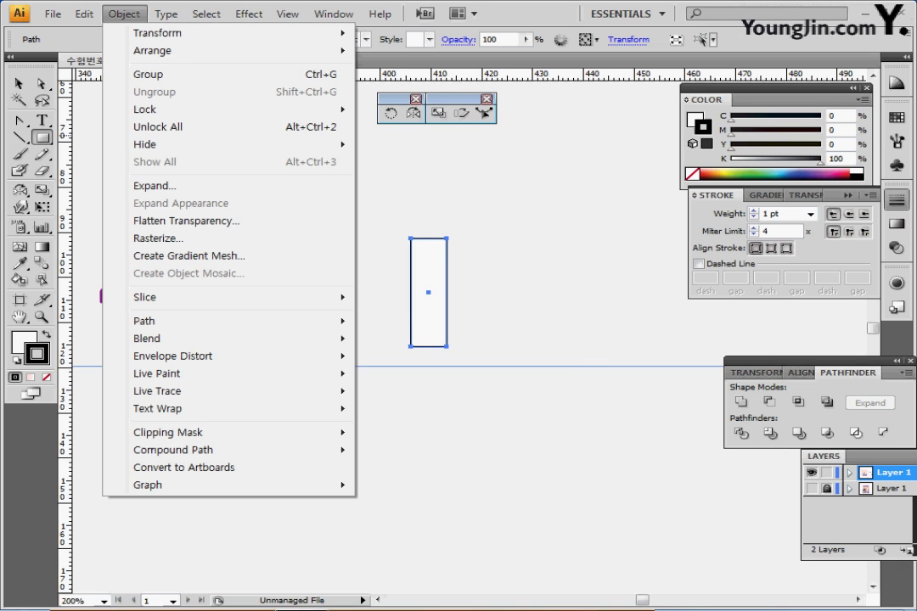
{"action": "mouse_move", "coordinate": [170, 321]}
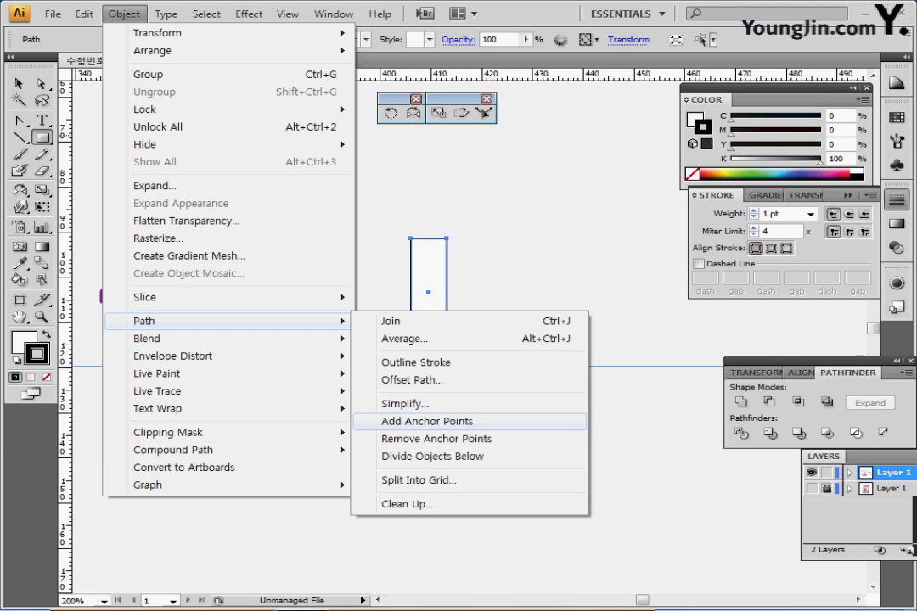
{"action": "left_click", "coordinate": [427, 421]}
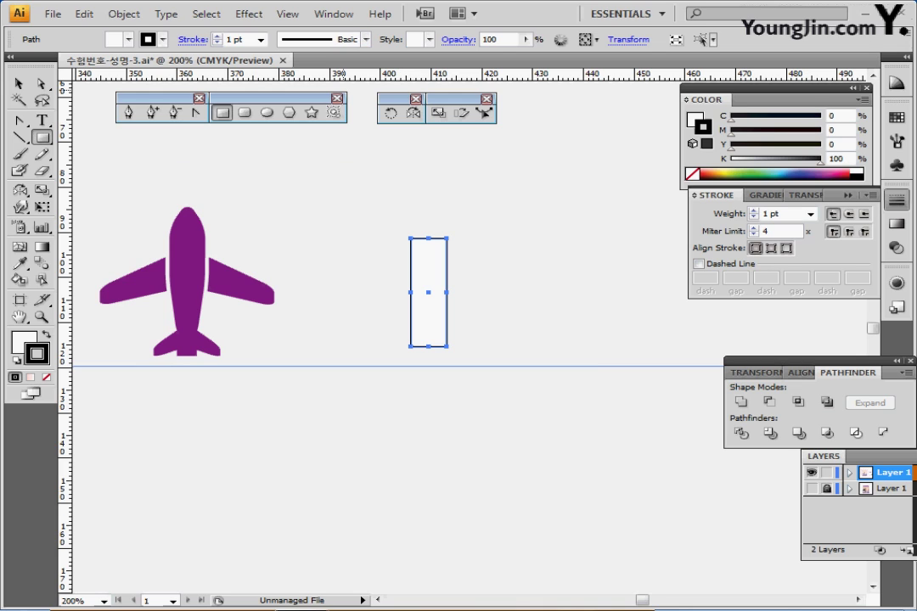
- Raise only the rectangle's top middle anchor point straight up to form the fuselage's pointed nose
{"action": "left_click", "coordinate": [42, 84]}
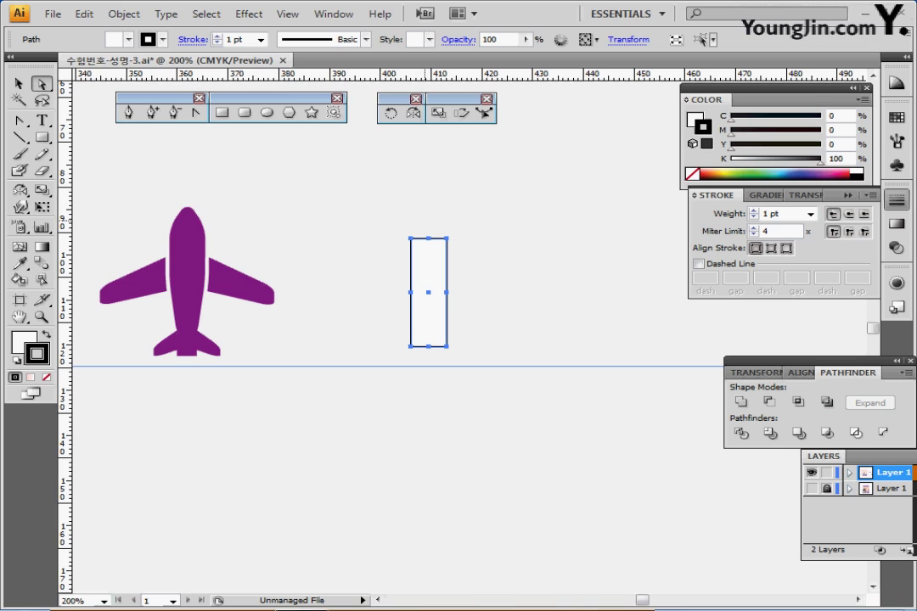
{"action": "left_click", "coordinate": [428, 239]}
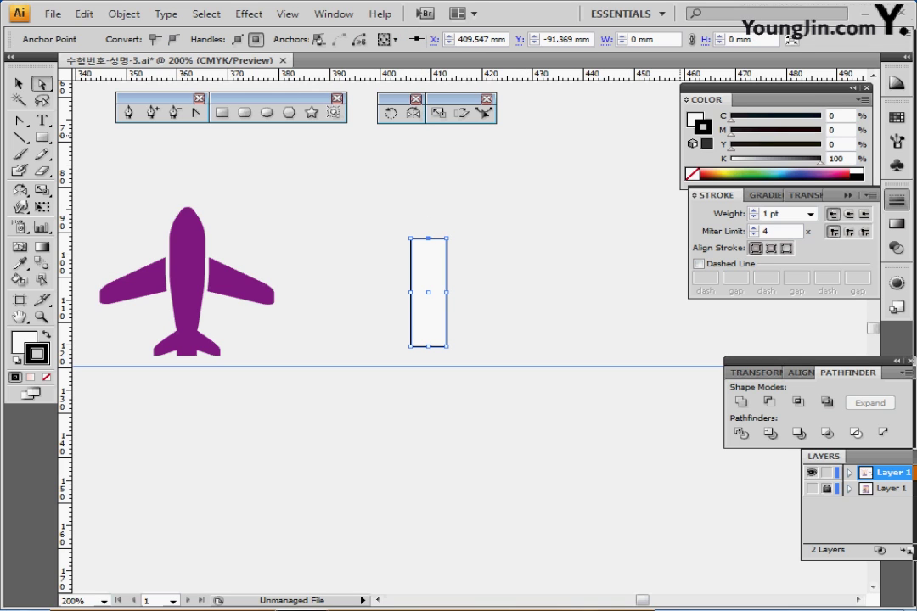
{"action": "key", "text": "Up"}
{"action": "key", "text": "Up"}
{"action": "key", "text": "Up"}
{"action": "key", "text": "Up"}
{"action": "key", "text": "Up"}
{"action": "key", "text": "Up"}
{"action": "key", "text": "Up"}
{"action": "key", "text": "Up"}
{"action": "key", "text": "Up"}
{"action": "key", "text": "Up"}
{"action": "key", "text": "Up"}
{"action": "key", "text": "Up"}
{"action": "key", "text": "Up"}
{"action": "key", "text": "Up"}
{"action": "key", "text": "Up"}
{"action": "key", "text": "Up"}
{"action": "key", "text": "Up"}
{"action": "key", "text": "Up"}
{"action": "key", "text": "Up"}
{"action": "key", "text": "Up"}
{"action": "key", "text": "Up"}
{"action": "key", "text": "Up"}
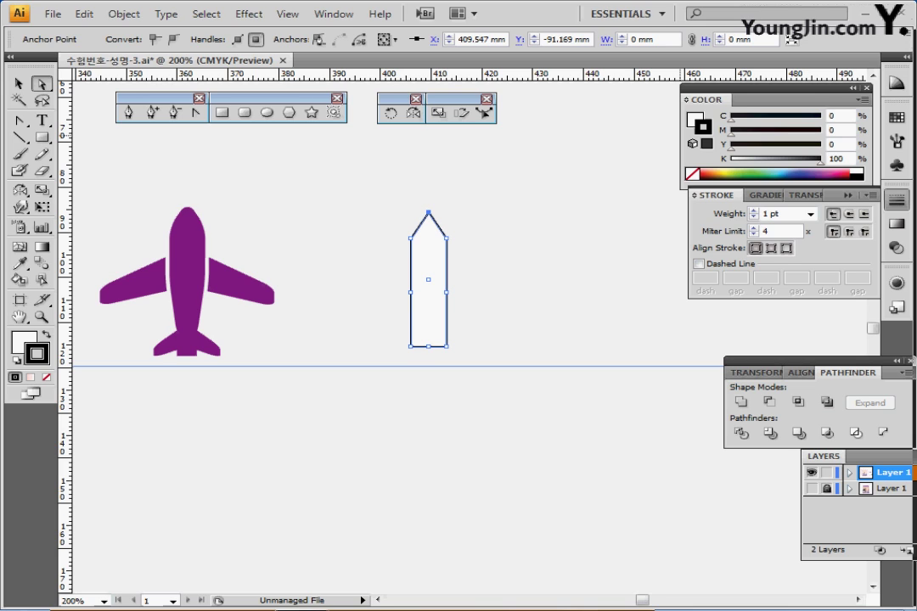
{"action": "key", "text": "shift+Up"}
- Taper the fuselage's tail end by scaling its three bottom anchor points inward to about 57% of their width
{"action": "left_click_drag", "start_coordinate": [363, 328], "coordinate": [459, 377]}
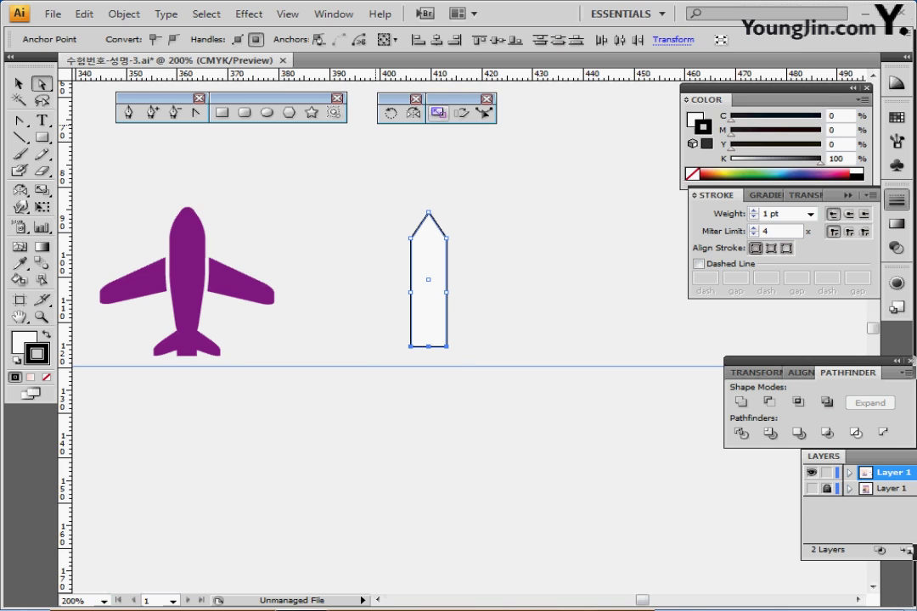
{"action": "left_click", "coordinate": [438, 113]}
{"action": "left_click_drag", "start_coordinate": [314, 335], "coordinate": [359, 336]}
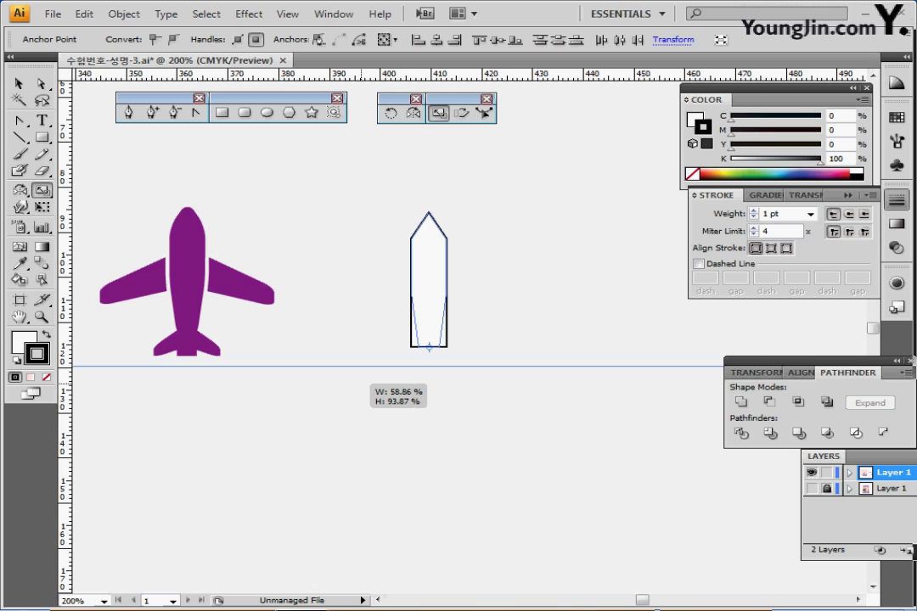
{"action": "left_click_drag", "start_coordinate": [365, 383], "coordinate": [367, 383]}
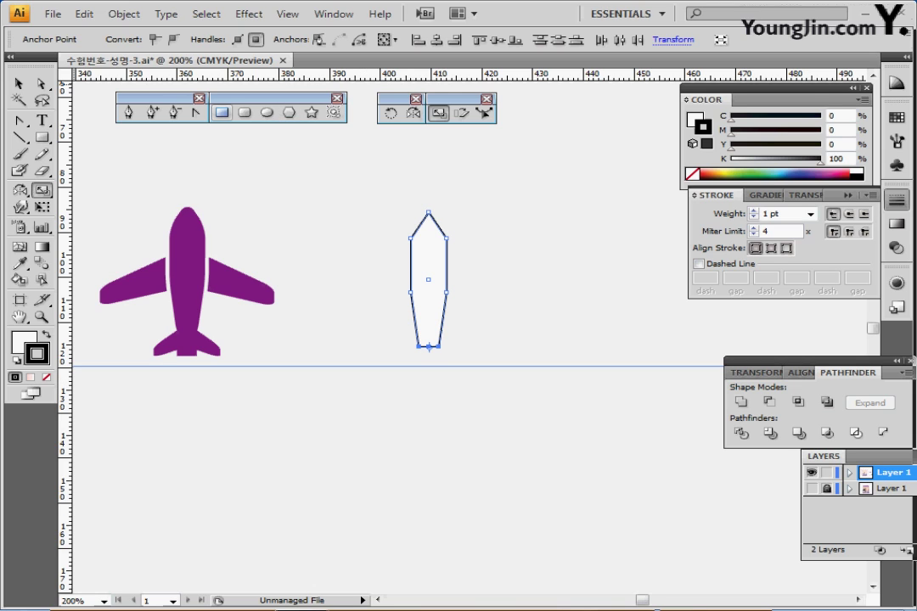
- Draw a horizontal wing rectangle about 4 mm high centred across the lower fuselage, and add midpoint anchor points to its sides
{"action": "left_click", "coordinate": [221, 112]}
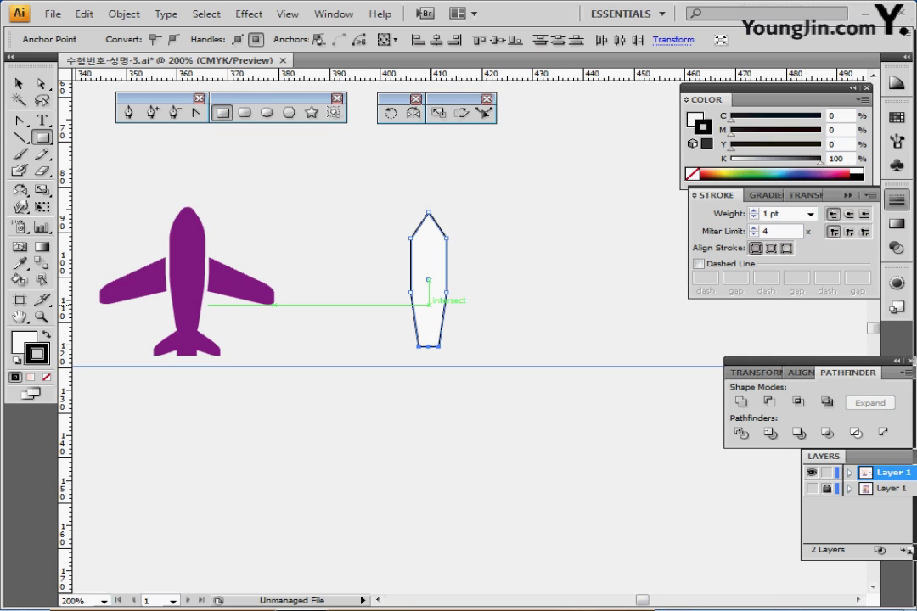
{"action": "left_click_drag", "start_coordinate": [429, 304], "coordinate": [503, 313]}
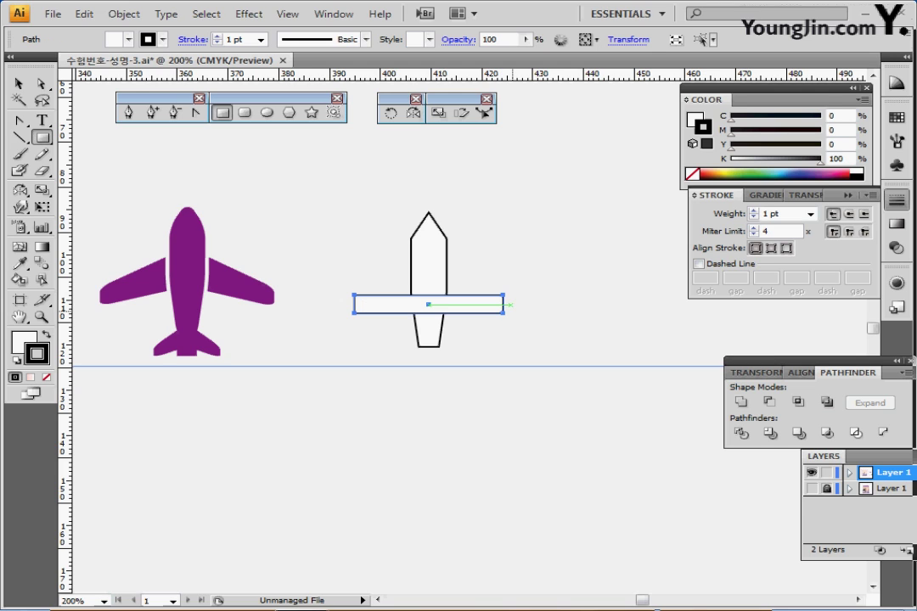
{"action": "left_click", "coordinate": [124, 14]}
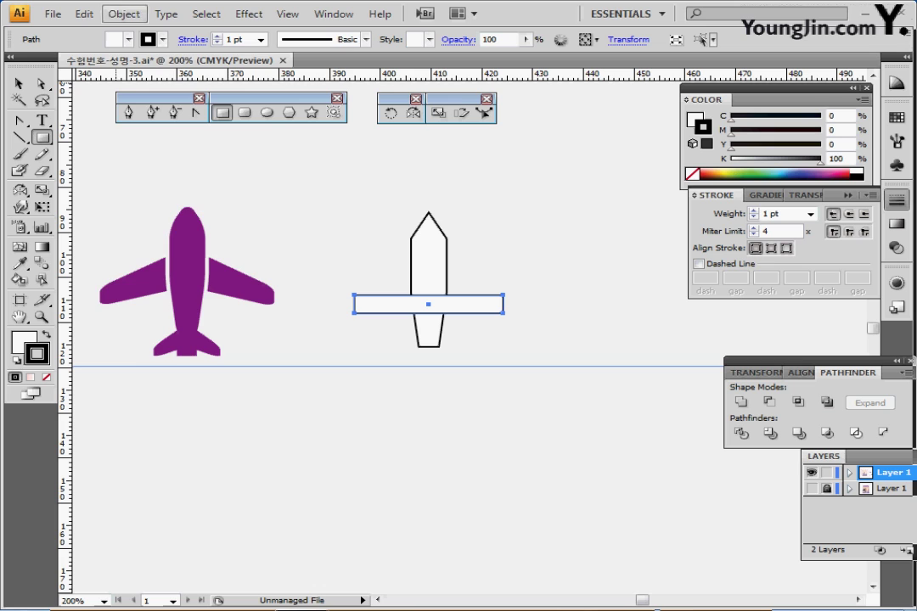
{"action": "mouse_move", "coordinate": [170, 321]}
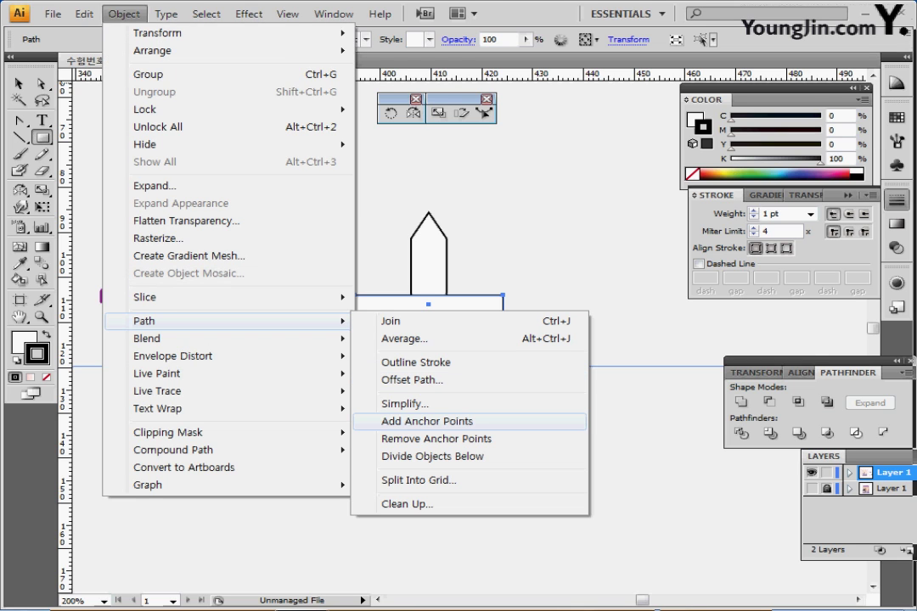
{"action": "left_click", "coordinate": [427, 422]}
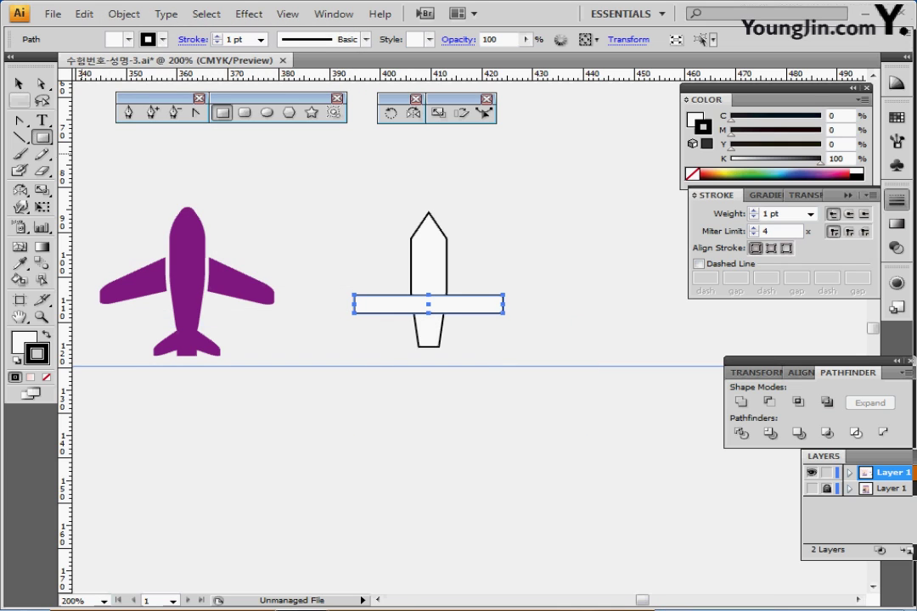
- Sweep the wings by raising the wing shape's upper middle anchor about 7.6 mm and its lower middle anchor about 3.4 mm
{"action": "left_click", "coordinate": [42, 84]}
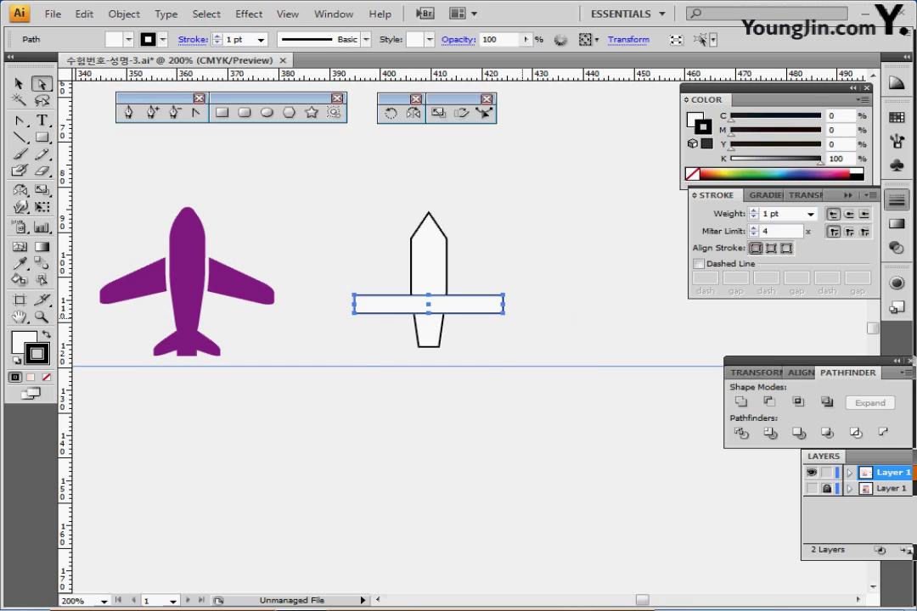
{"action": "left_click", "coordinate": [429, 295]}
{"action": "left_click", "coordinate": [428, 303]}
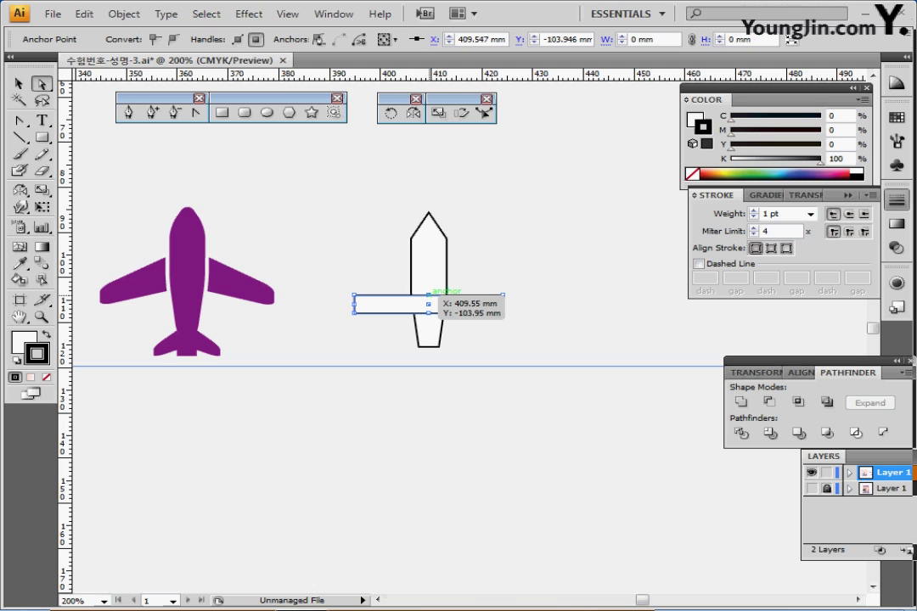
{"action": "left_click_drag", "start_coordinate": [428, 303], "coordinate": [428, 269]}
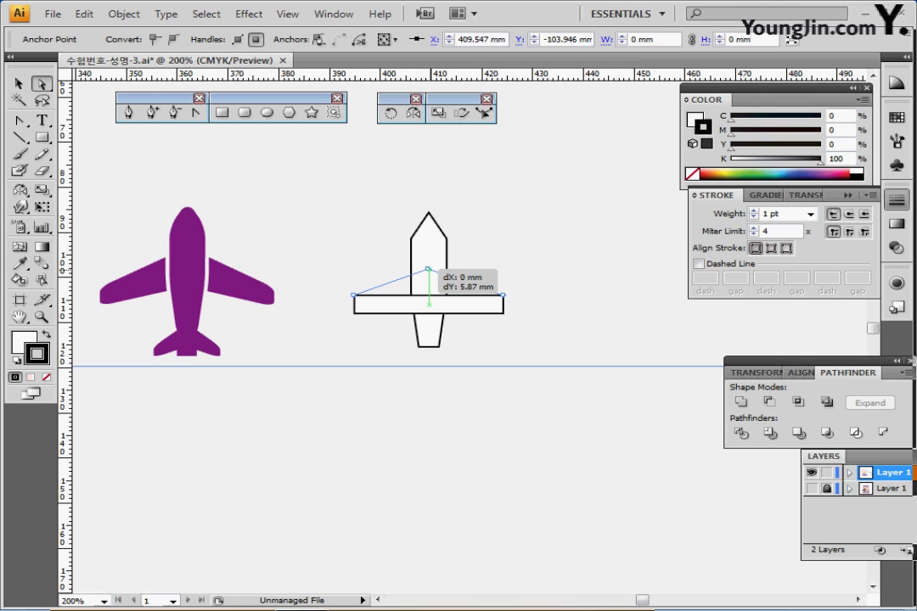
{"action": "left_click_drag", "start_coordinate": [428, 269], "coordinate": [428, 266]}
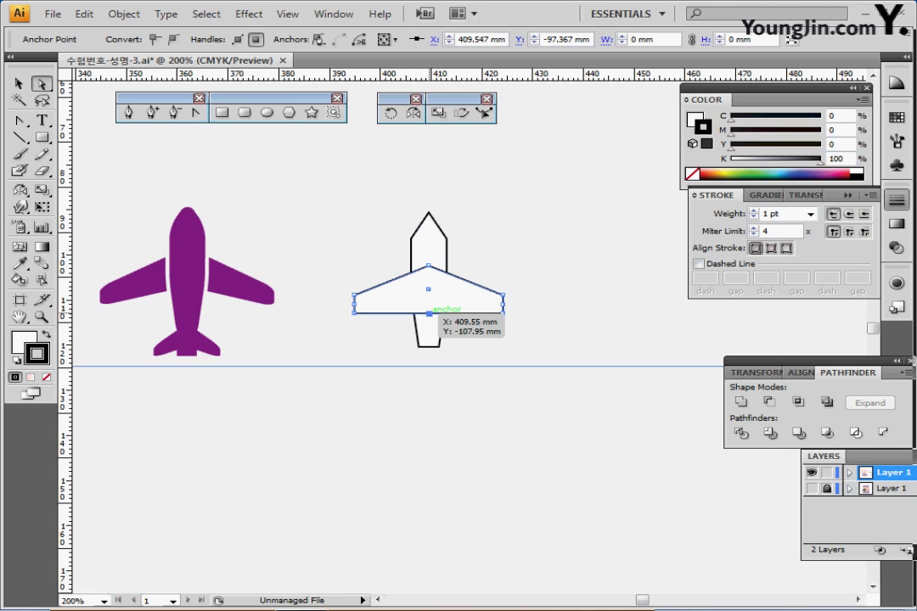
{"action": "left_click_drag", "start_coordinate": [429, 314], "coordinate": [428, 299]}
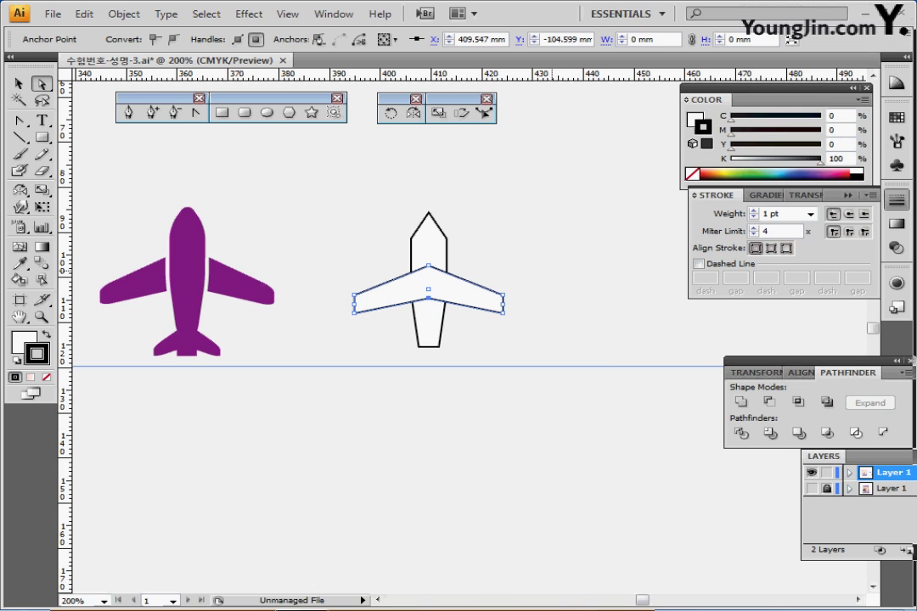
{"action": "left_click", "coordinate": [429, 266]}
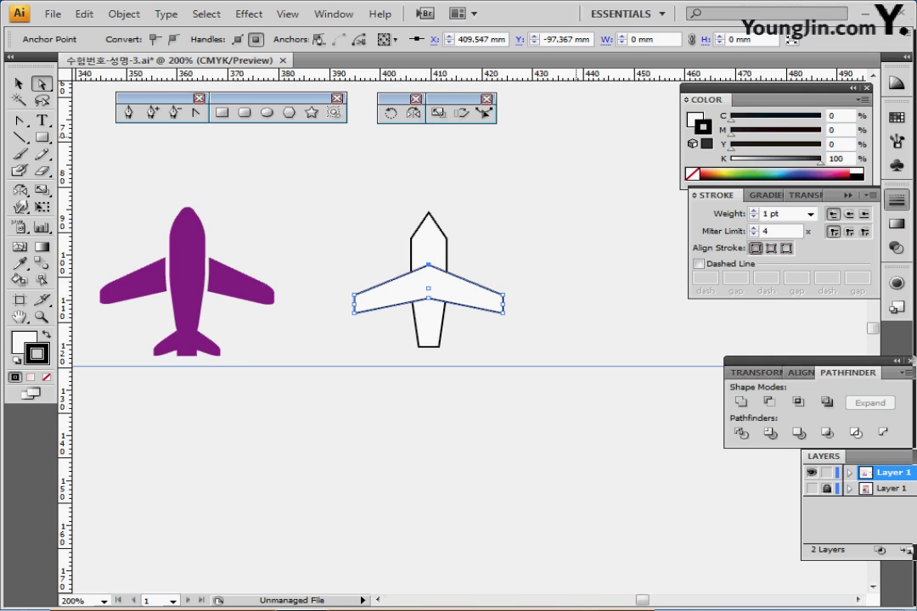
{"action": "key", "text": "Up"}
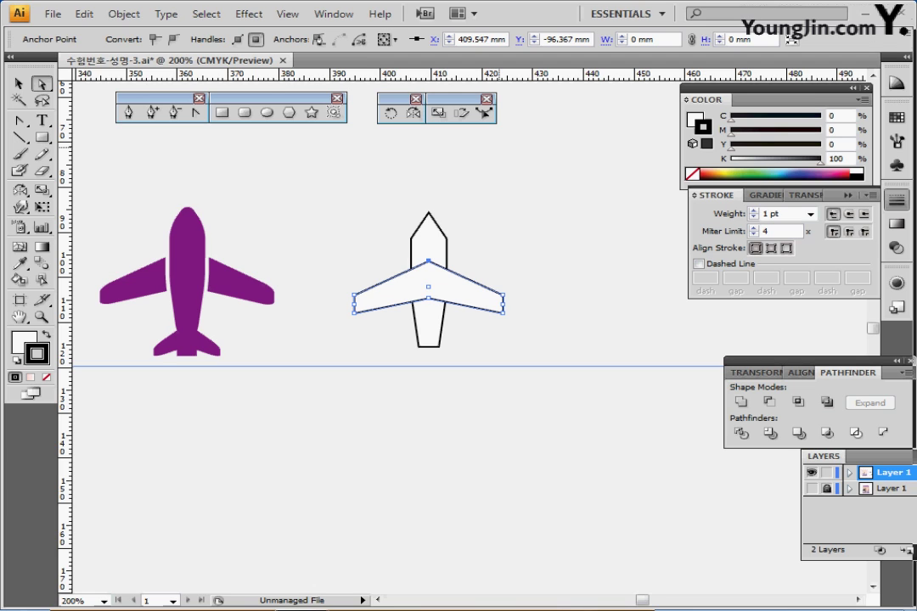
- Make a non-uniformly scaled copy of the whole wing shape at 40% horizontal and 60% vertical
{"action": "left_click", "coordinate": [434, 286], "text": "ctrl"}
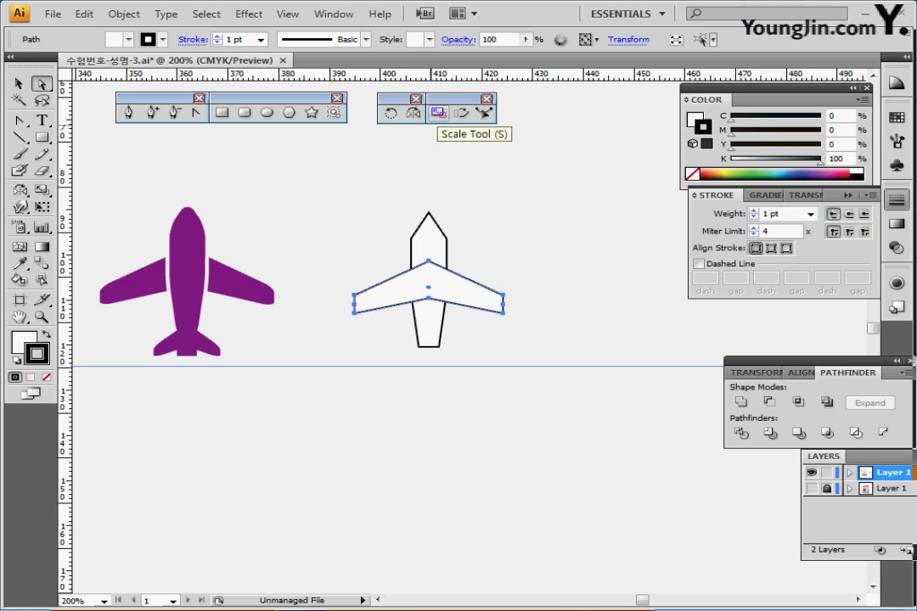
{"action": "double_click", "coordinate": [438, 113]}
{"action": "left_click_drag", "start_coordinate": [459, 199], "coordinate": [730, 199]}
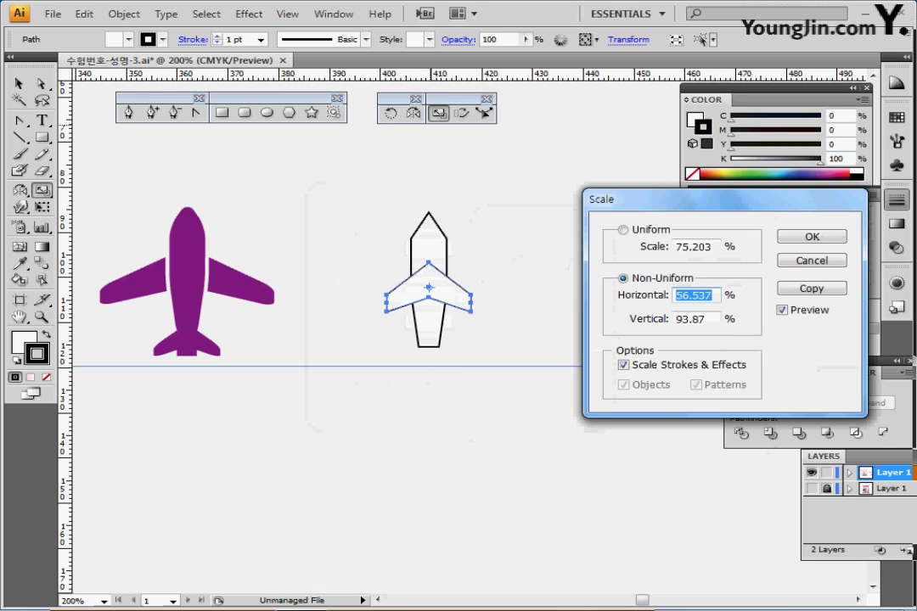
{"action": "double_click", "coordinate": [696, 295]}
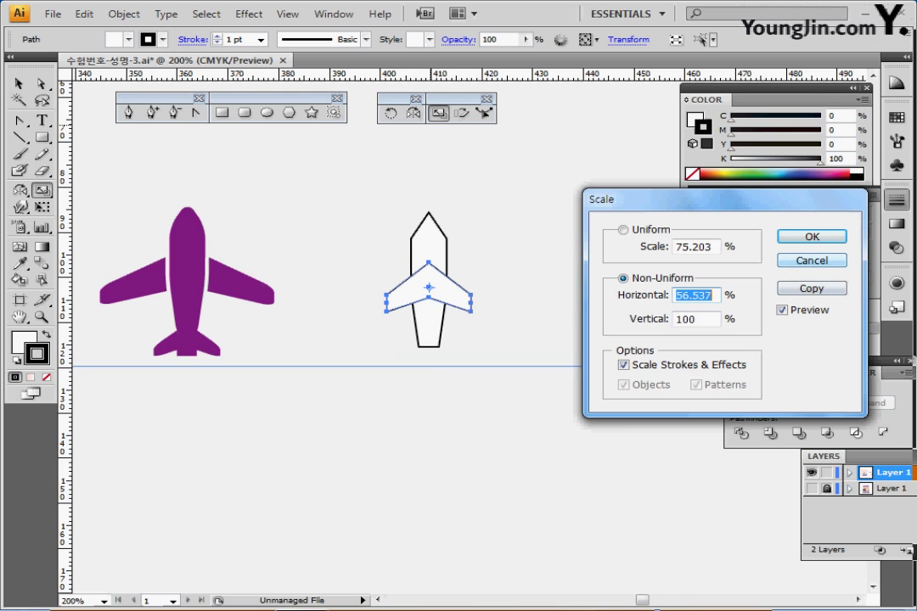
{"action": "type", "text": "40"}
{"action": "key", "text": "Tab"}
{"action": "type", "text": "60"}
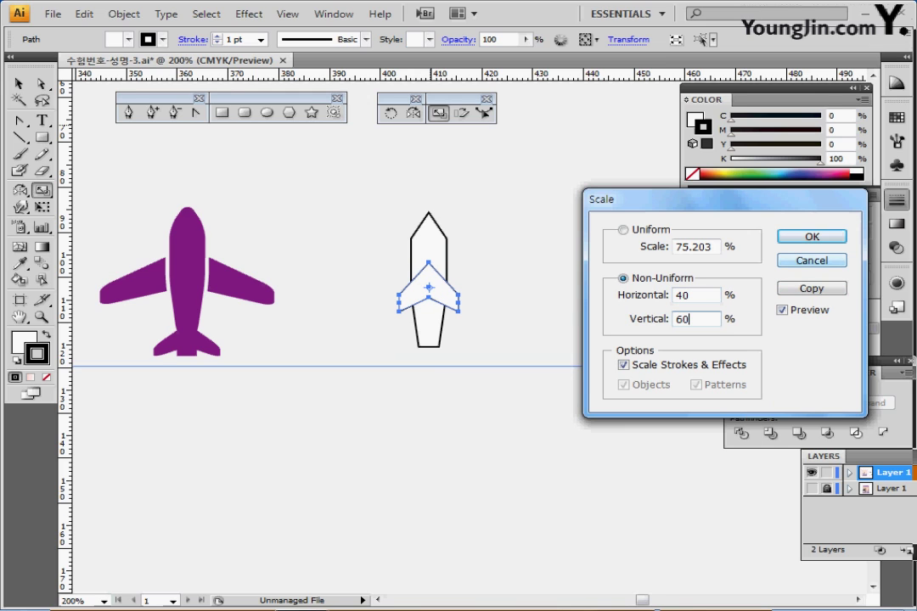
{"action": "key", "text": "Tab"}
{"action": "left_click", "coordinate": [812, 288]}
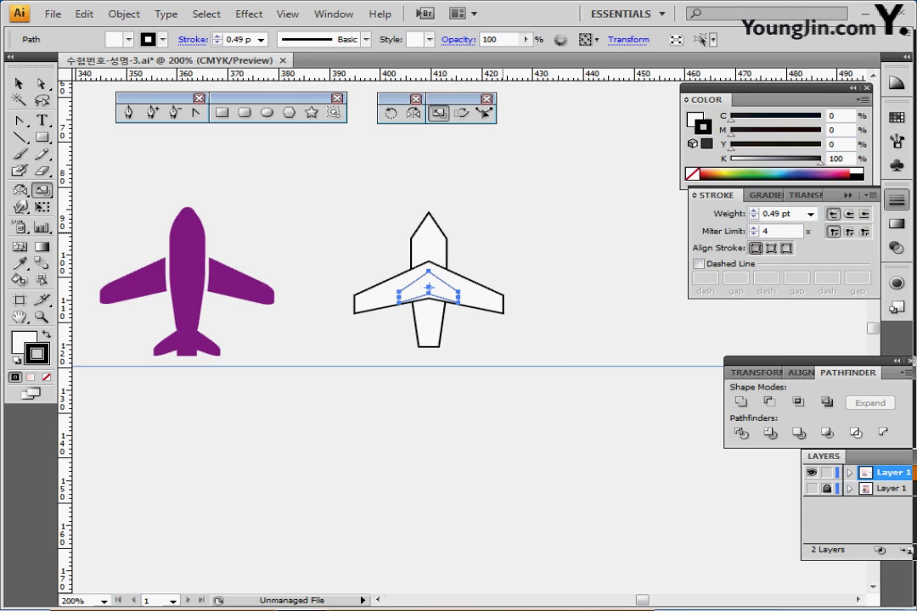
- Move the small wing copy straight down to the fuselage's lower end as the tail wing
{"action": "key", "text": "Down"}
{"action": "key", "text": "Down"}
{"action": "key", "text": "Down"}
{"action": "key", "text": "Down"}
{"action": "key", "text": "Down"}
{"action": "key", "text": "Down"}
{"action": "key", "text": "Down"}
{"action": "key", "text": "Down"}
{"action": "key", "text": "Down"}
{"action": "key", "text": "Down"}
{"action": "key", "text": "Down"}
{"action": "key", "text": "Down"}
{"action": "key", "text": "Down"}
{"action": "key", "text": "Down"}
{"action": "key", "text": "Down"}
{"action": "key", "text": "Down"}
{"action": "key", "text": "Down"}
{"action": "key", "text": "Down"}
{"action": "key", "text": "Down"}
{"action": "key", "text": "Down"}
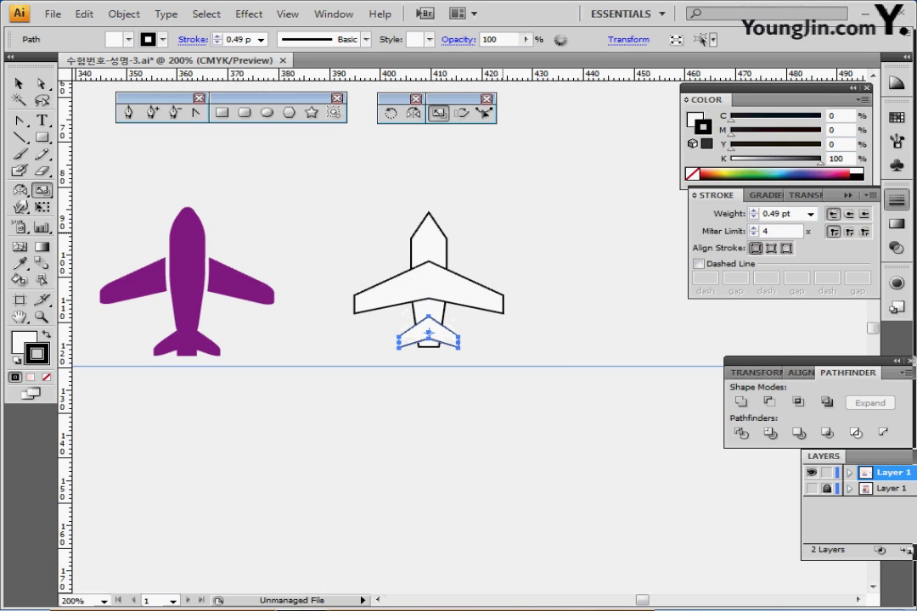
{"action": "left_click_drag", "start_coordinate": [429, 333], "coordinate": [429, 348]}
{"action": "key", "text": "Down"}
{"action": "key", "text": "Down"}
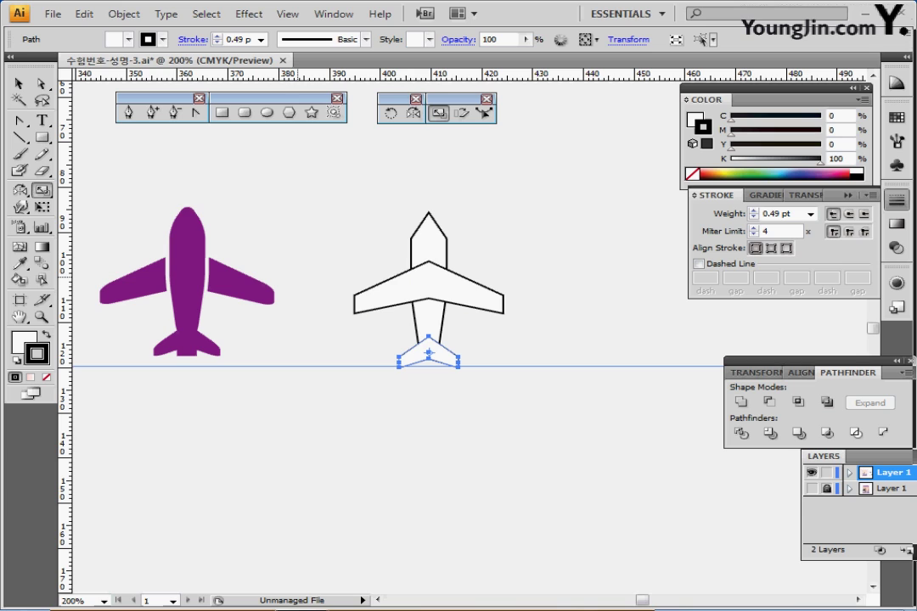
- Apply the Round Corners effect with a radius of 2.5 to all the outlined airplane shapes
{"action": "left_click", "coordinate": [18, 83]}
{"action": "left_click_drag", "start_coordinate": [380, 217], "coordinate": [499, 388]}
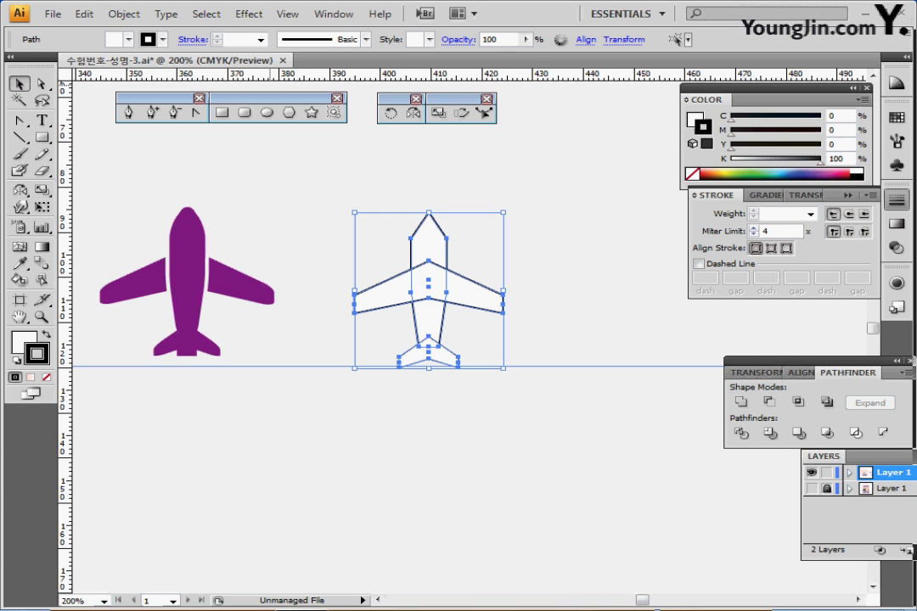
{"action": "left_click", "coordinate": [249, 13]}
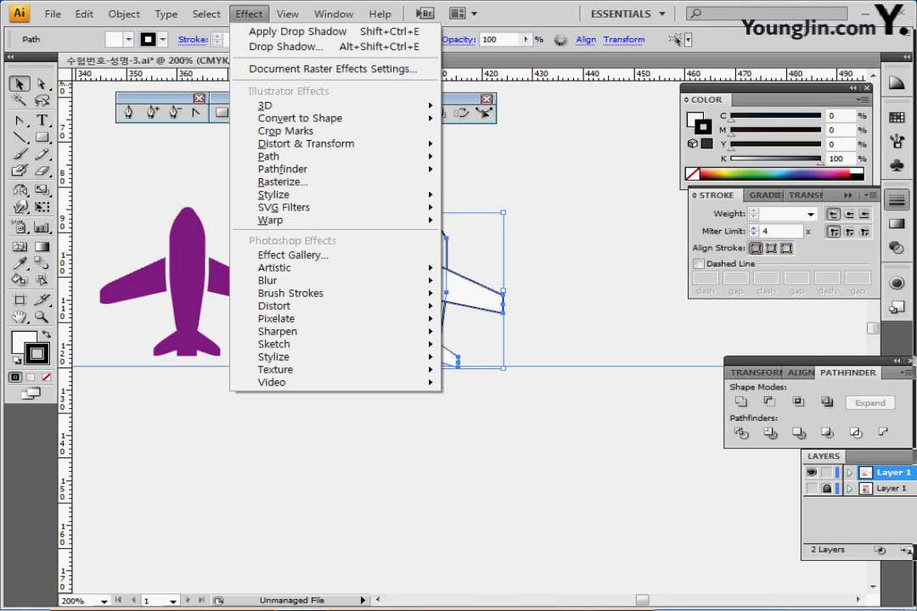
{"action": "mouse_move", "coordinate": [274, 194]}
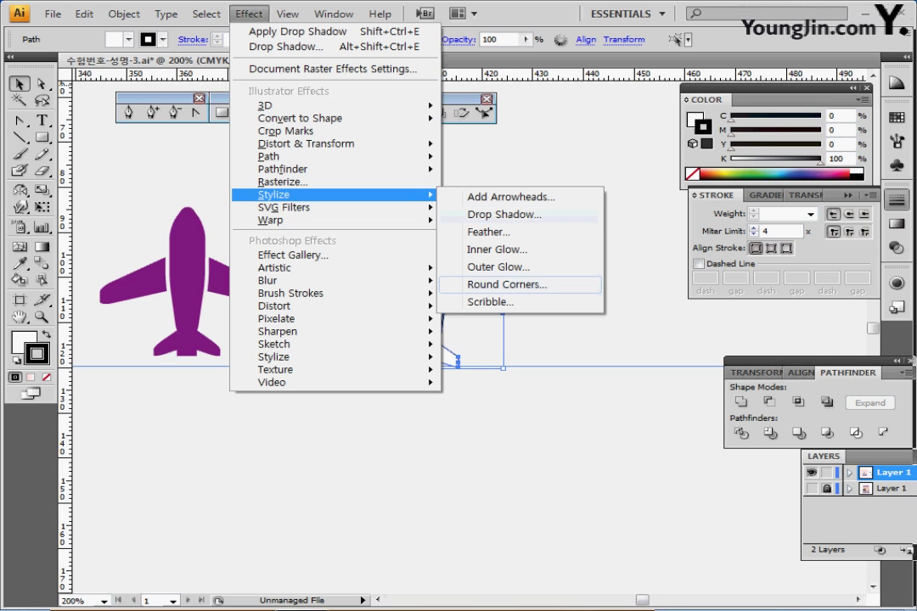
{"action": "left_click", "coordinate": [507, 285]}
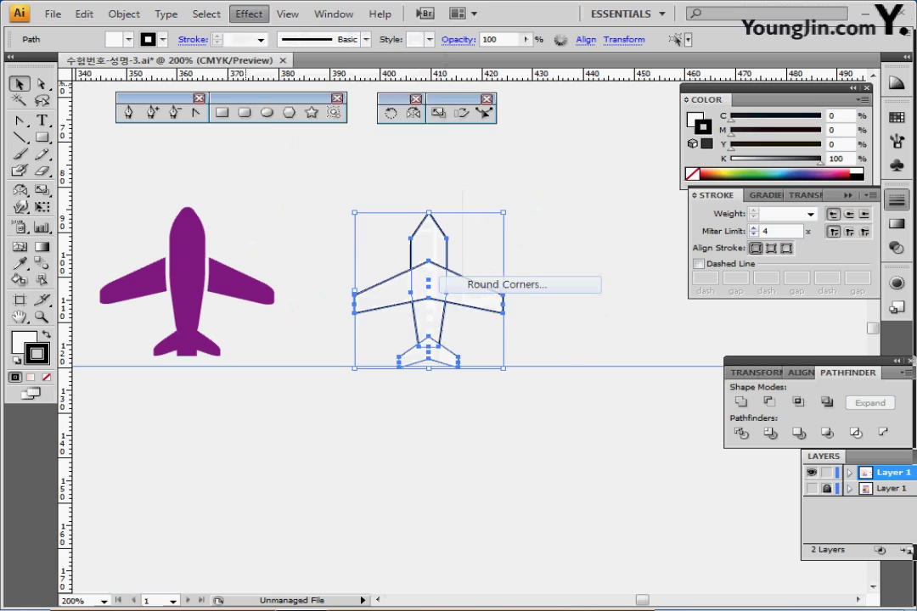
{"action": "type", "text": "2.5"}
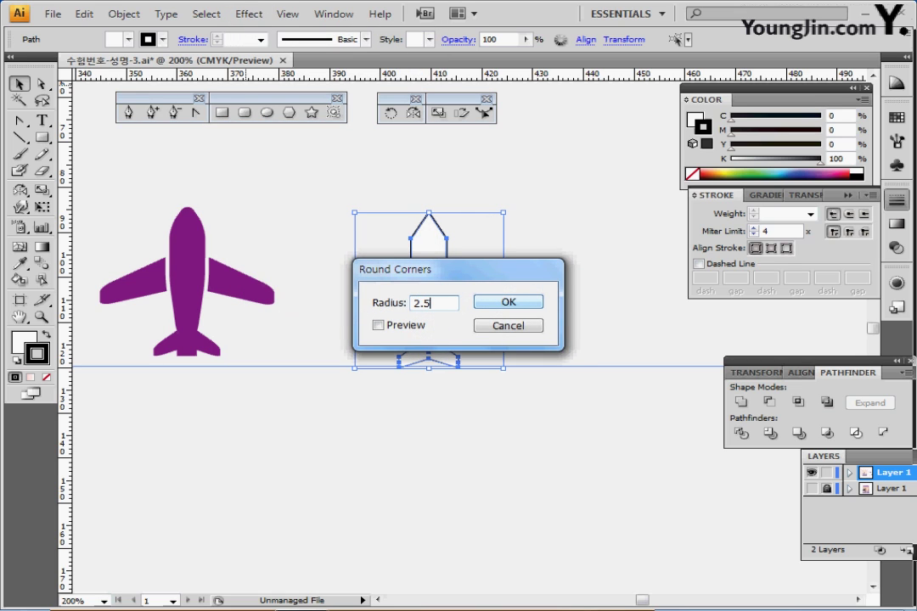
{"action": "key", "text": "Return"}
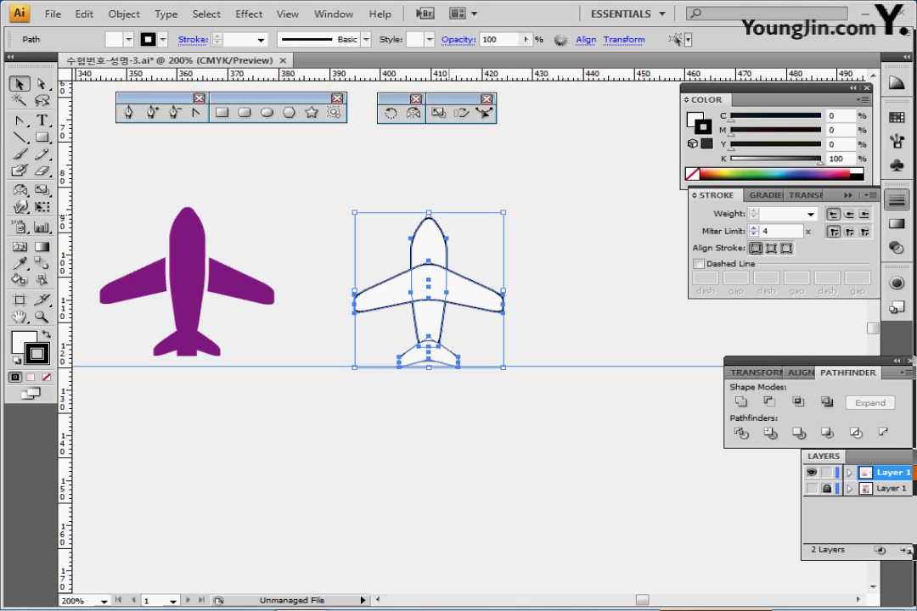
- Expand the appearance of the rounded airplane shapes into editable paths
{"action": "left_click", "coordinate": [124, 13]}
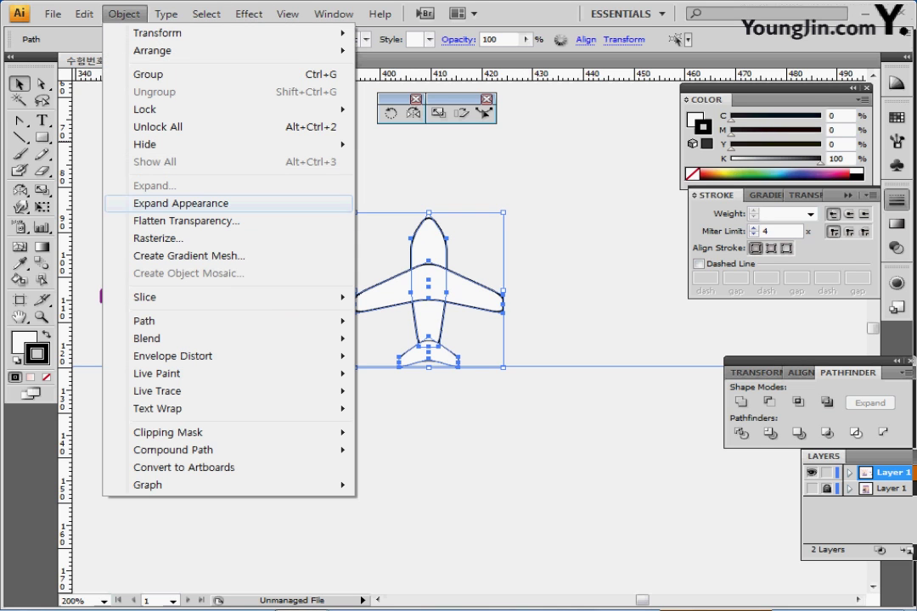
{"action": "left_click", "coordinate": [180, 203]}
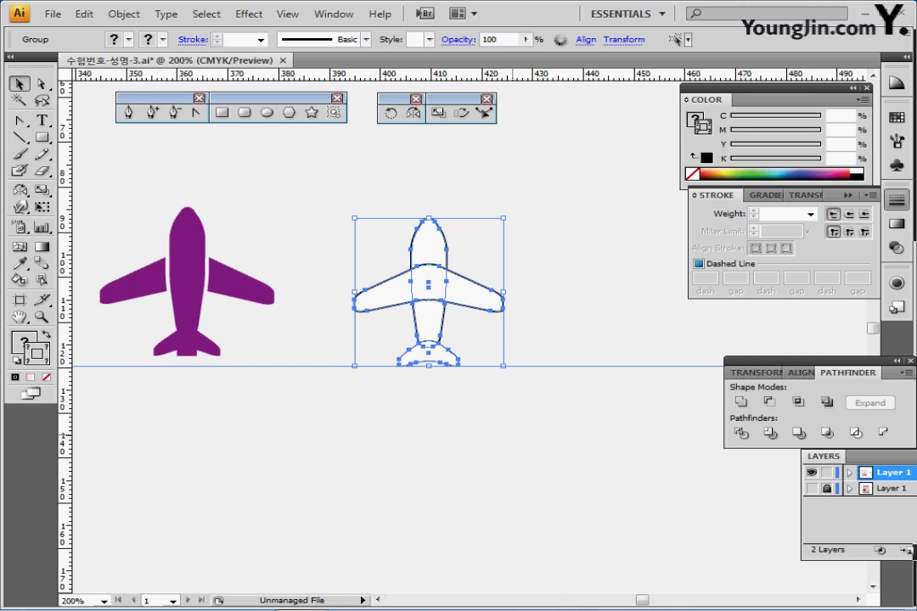
{"action": "left_click", "coordinate": [515, 435]}
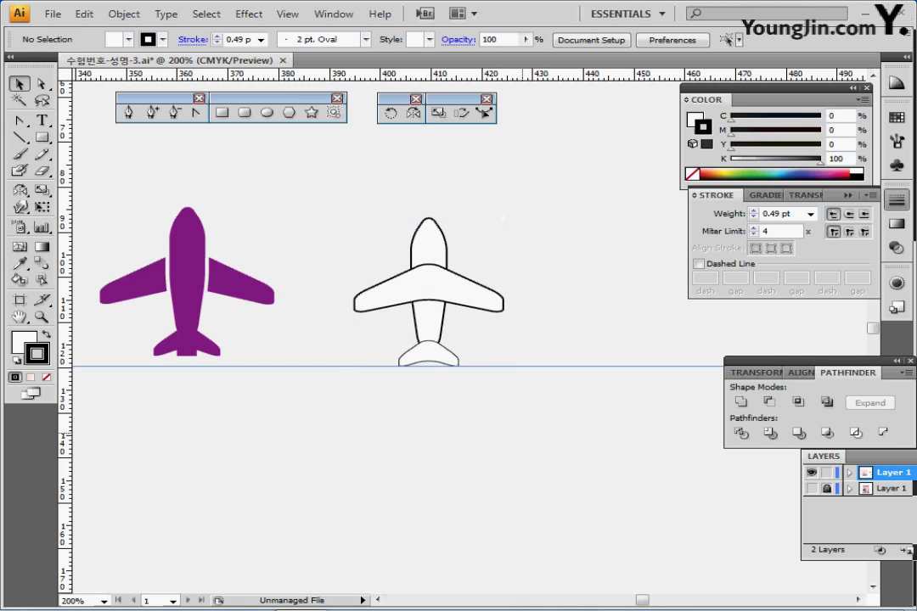
- Draw a small rectangle about 3 mm wide at the tail's lower edge and centre all airplane shapes horizontally on each other
{"action": "left_click", "coordinate": [221, 113]}
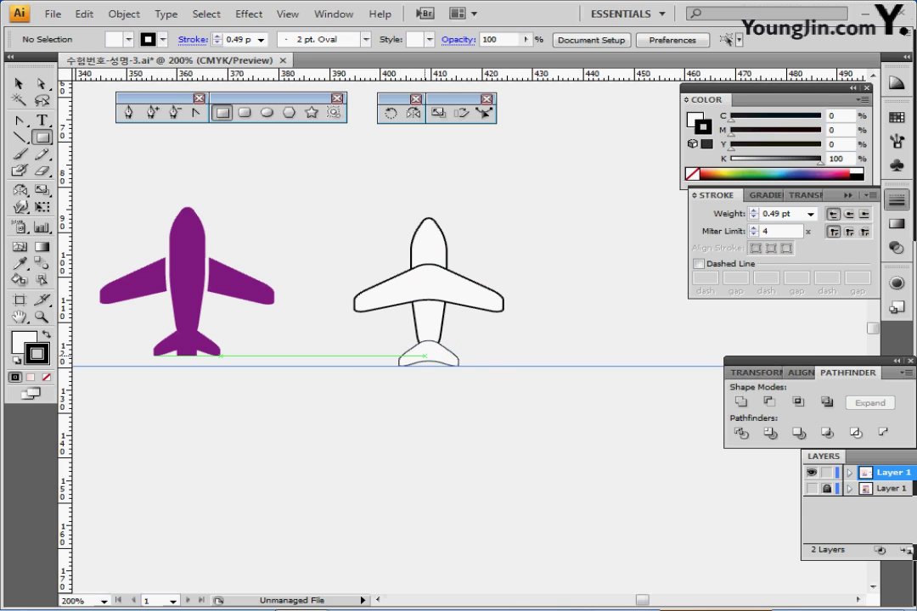
{"action": "left_click_drag", "start_coordinate": [425, 357], "coordinate": [442, 366]}
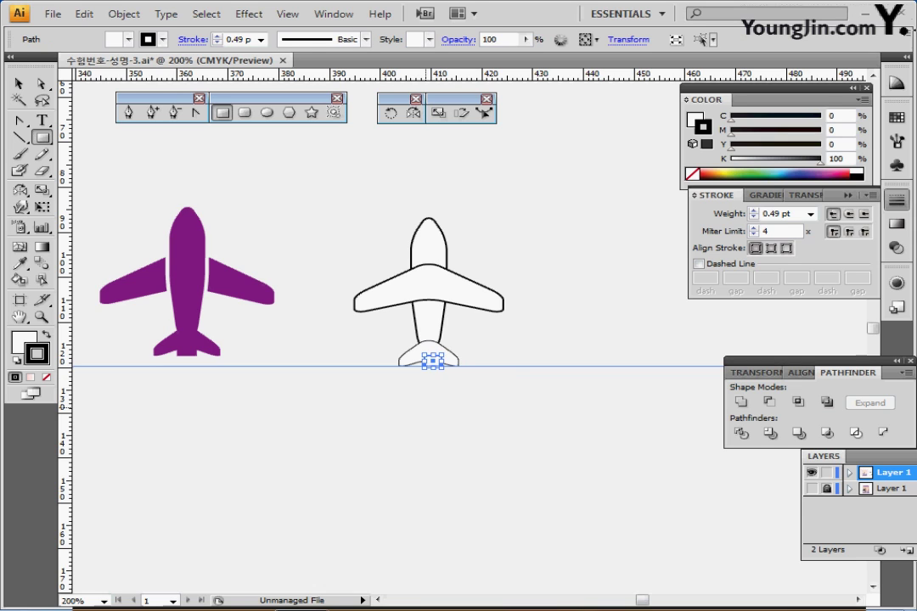
{"action": "left_click_drag", "start_coordinate": [355, 169], "coordinate": [466, 378]}
{"action": "left_click", "coordinate": [801, 372]}
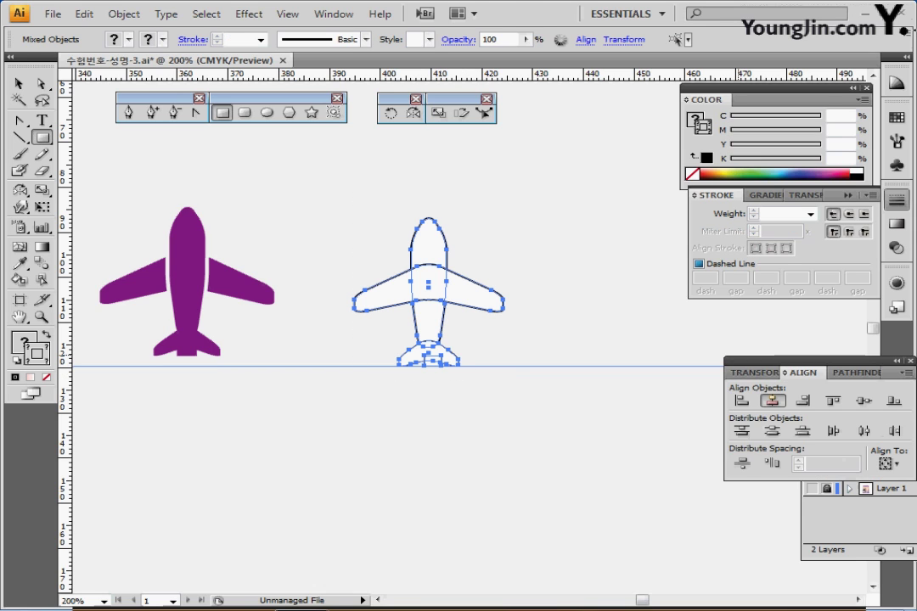
{"action": "left_click", "coordinate": [772, 401]}
{"action": "left_click", "coordinate": [552, 408], "text": "ctrl"}
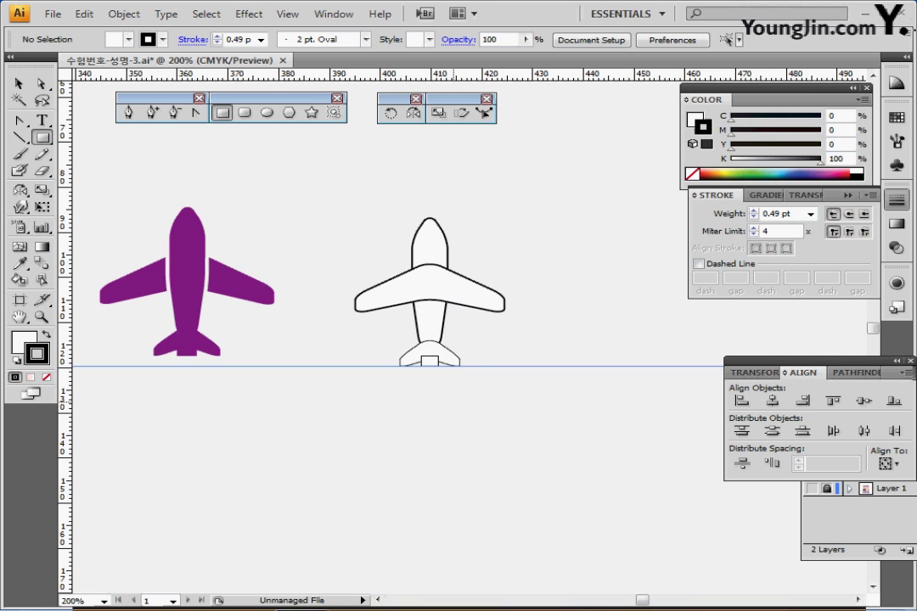
- Unite the fuselage, tail wing and small tail rectangle into one shape, leaving out the main wings
{"action": "left_click_drag", "start_coordinate": [406, 205], "coordinate": [481, 378]}
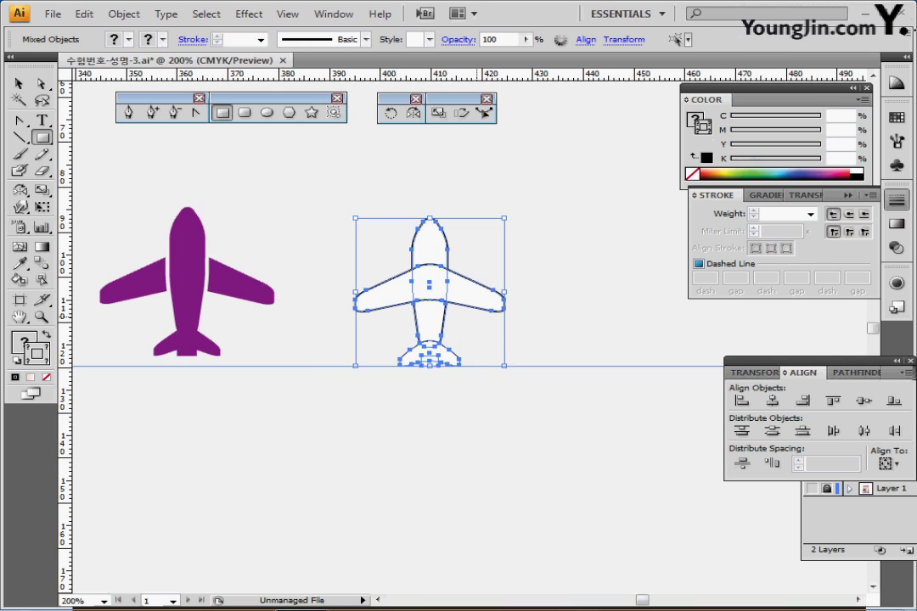
{"action": "left_click", "coordinate": [477, 299], "text": "ctrl+shift"}
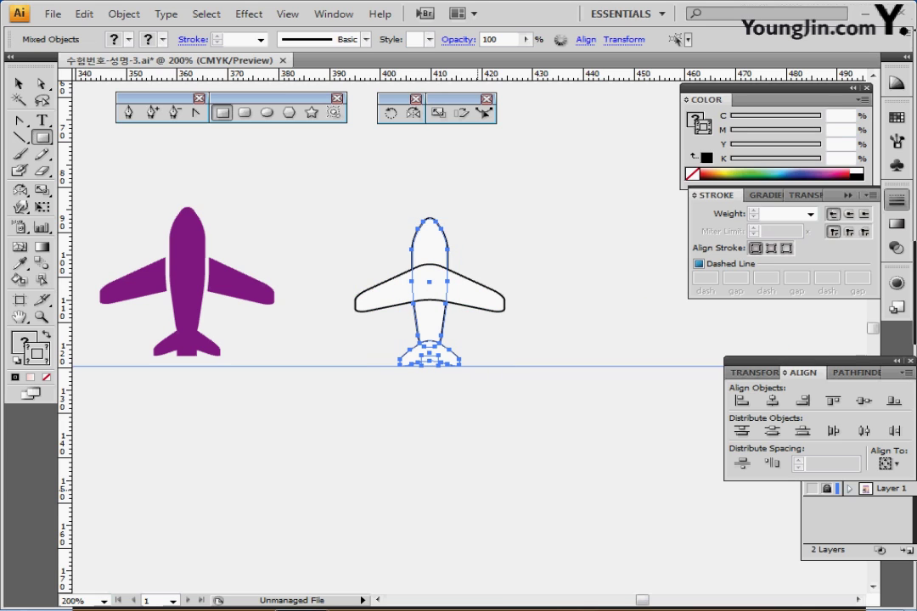
{"action": "left_click", "coordinate": [851, 372]}
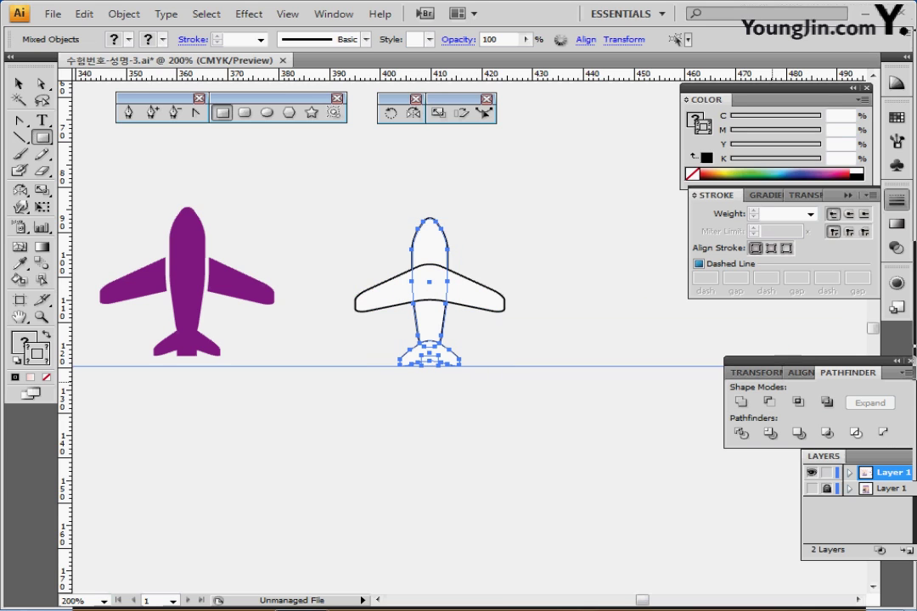
{"action": "left_click", "coordinate": [741, 403]}
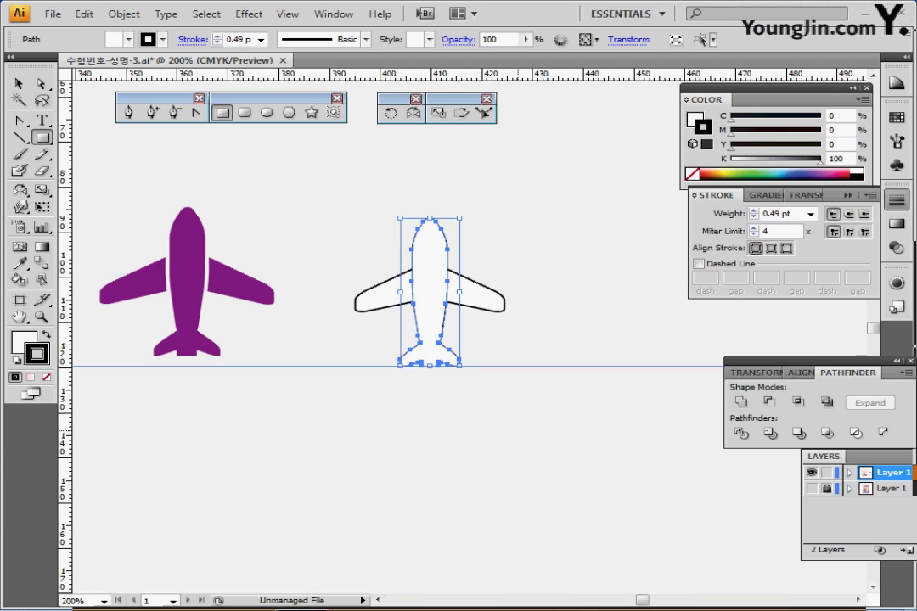
{"action": "left_click", "coordinate": [486, 453], "text": "ctrl"}
- Divide the airplane body and main wings where they overlap, and isolate the resulting group for editing
{"action": "left_click_drag", "start_coordinate": [358, 200], "coordinate": [510, 368]}
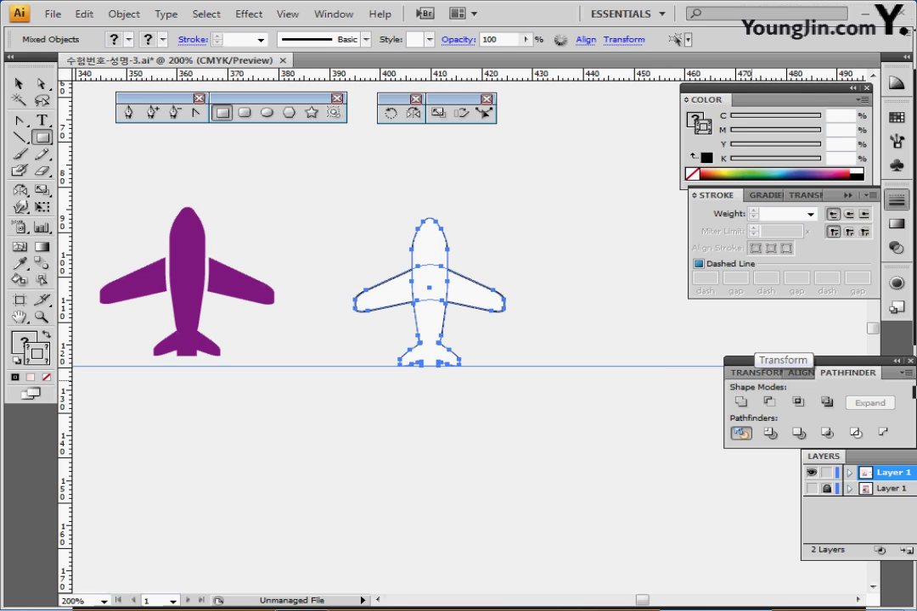
{"action": "left_click", "coordinate": [741, 434]}
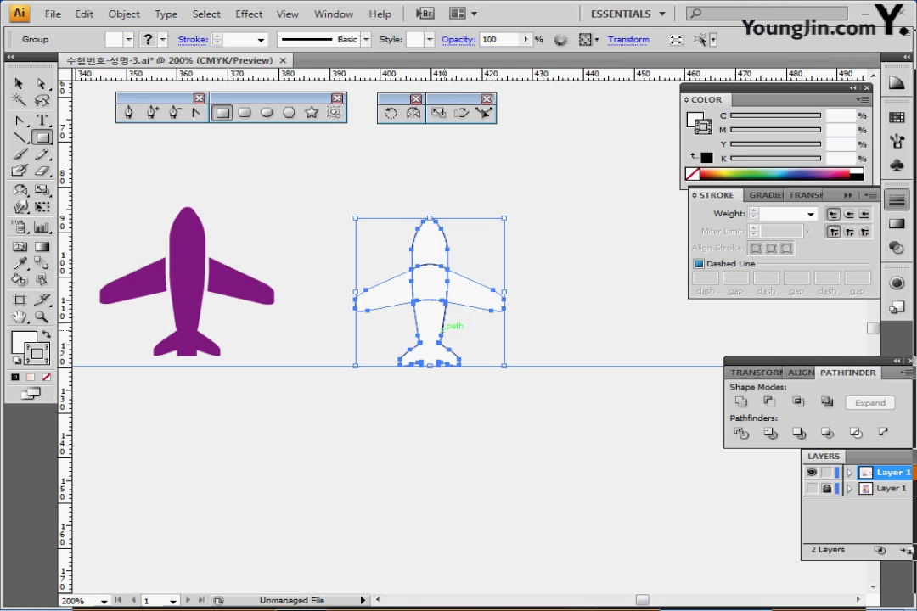
{"action": "double_click", "coordinate": [429, 323]}
{"action": "left_click", "coordinate": [445, 321], "text": "ctrl"}
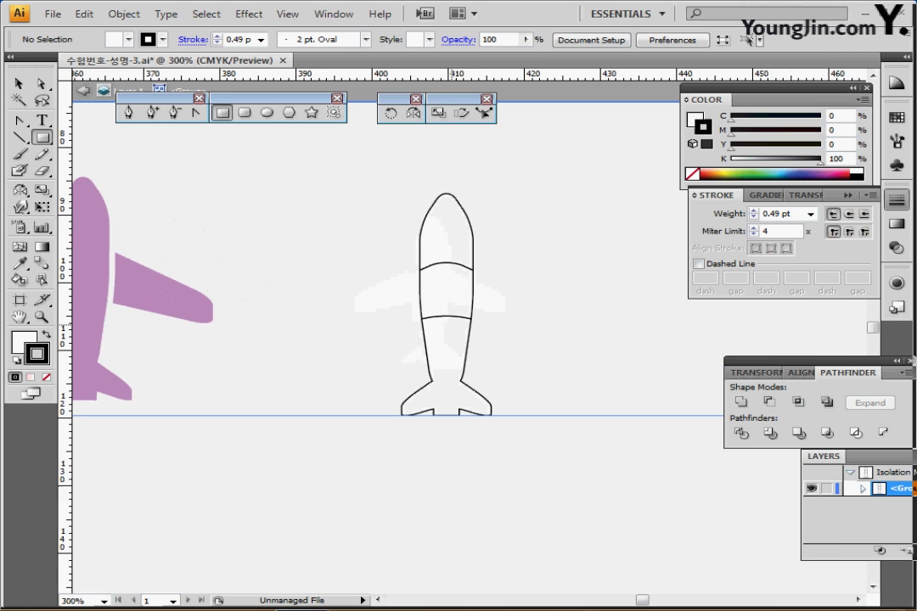
{"action": "left_click", "coordinate": [452, 326], "text": "ctrl"}
{"action": "left_click_drag", "start_coordinate": [444, 302], "coordinate": [394, 273]}
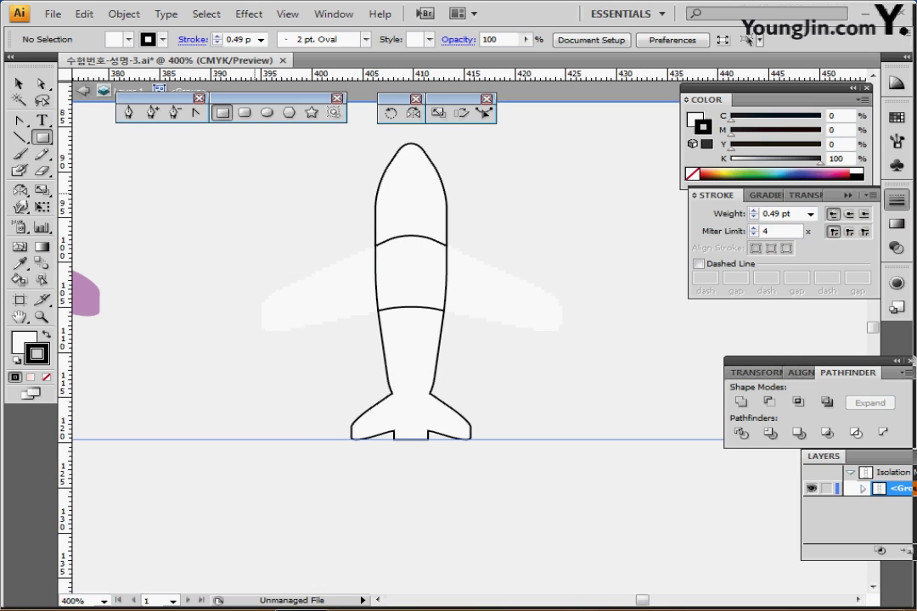
- Reset all the divided airplane pieces to the default white fill and 1 pt black stroke
{"action": "left_click_drag", "start_coordinate": [293, 174], "coordinate": [498, 433]}
{"action": "key", "text": "ctrl+shift+b"}
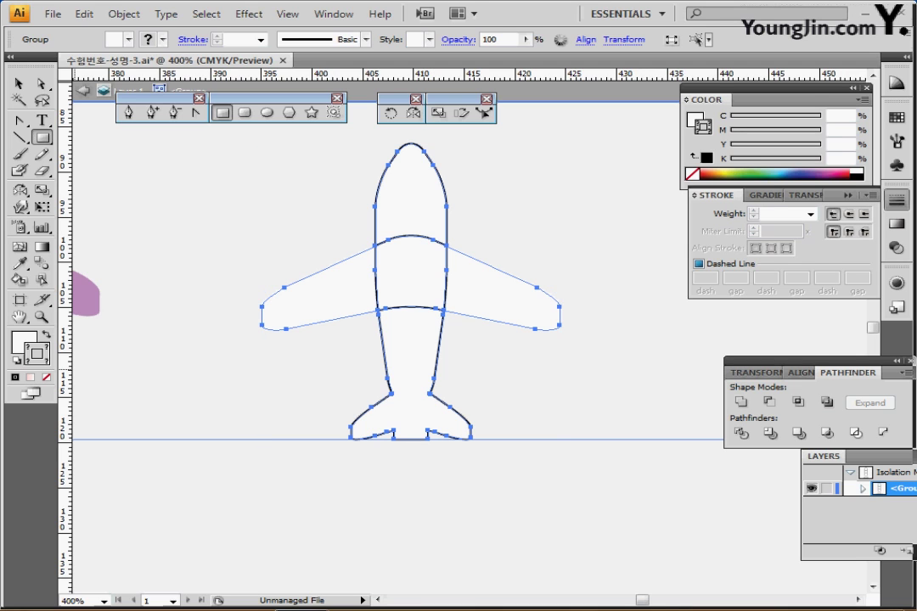
{"action": "key", "text": "d"}
{"action": "key", "text": "ctrl+shift+a"}
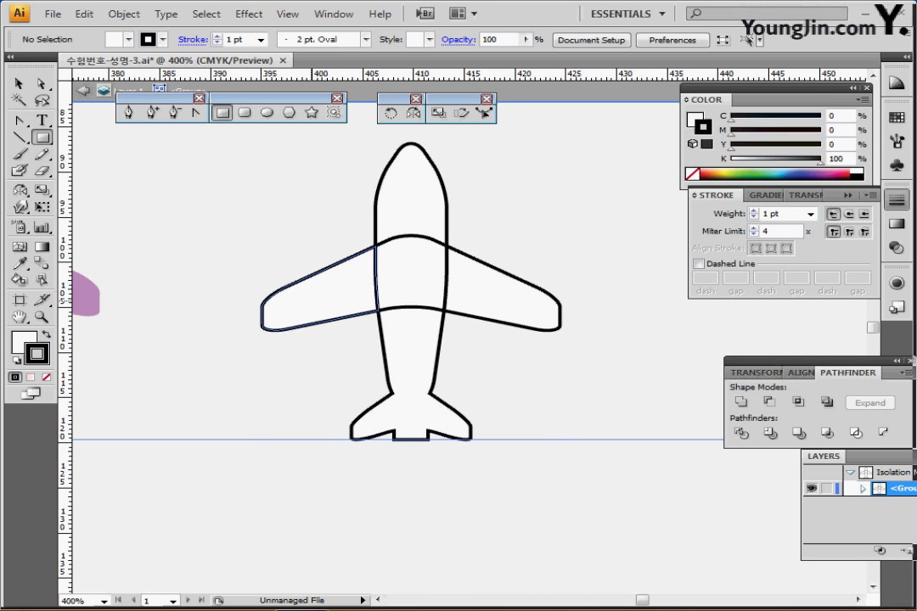
- Nudge the left and right wings outward by about 0.6 mm each to leave narrow gaps beside the fuselage
{"action": "left_click", "coordinate": [318, 285]}
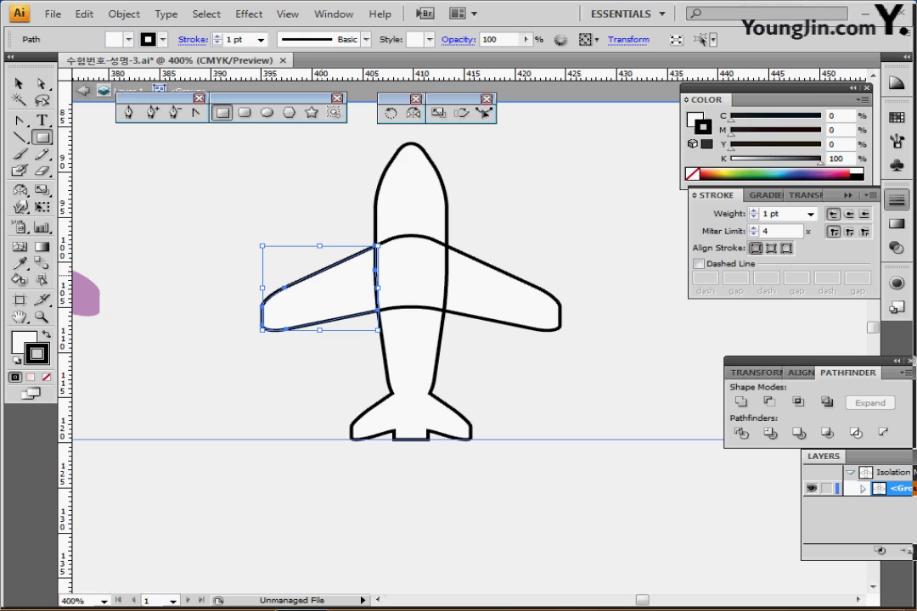
{"action": "key", "text": "Left"}
{"action": "key", "text": "Left"}
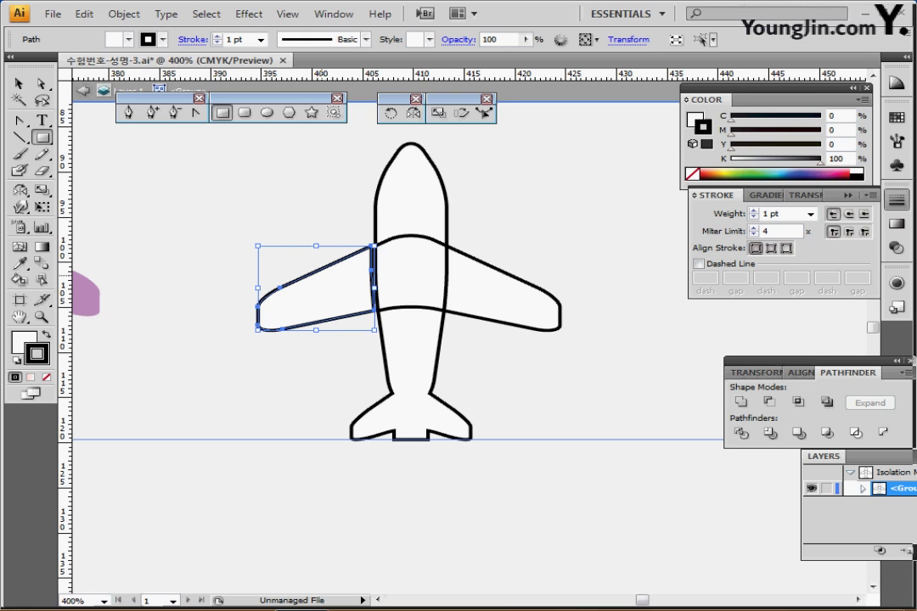
{"action": "left_click", "coordinate": [503, 294], "text": "ctrl"}
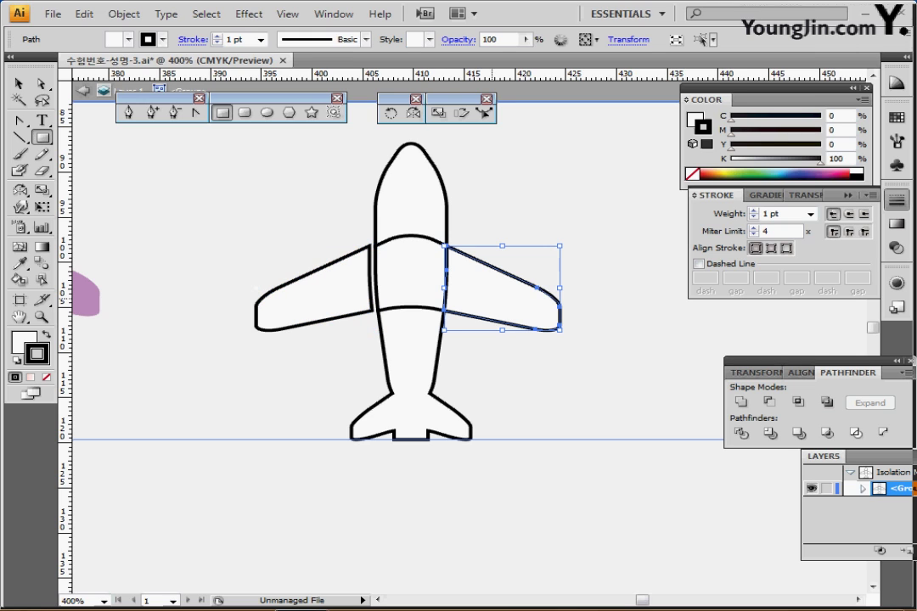
{"action": "key", "text": "Right"}
{"action": "key", "text": "Right"}
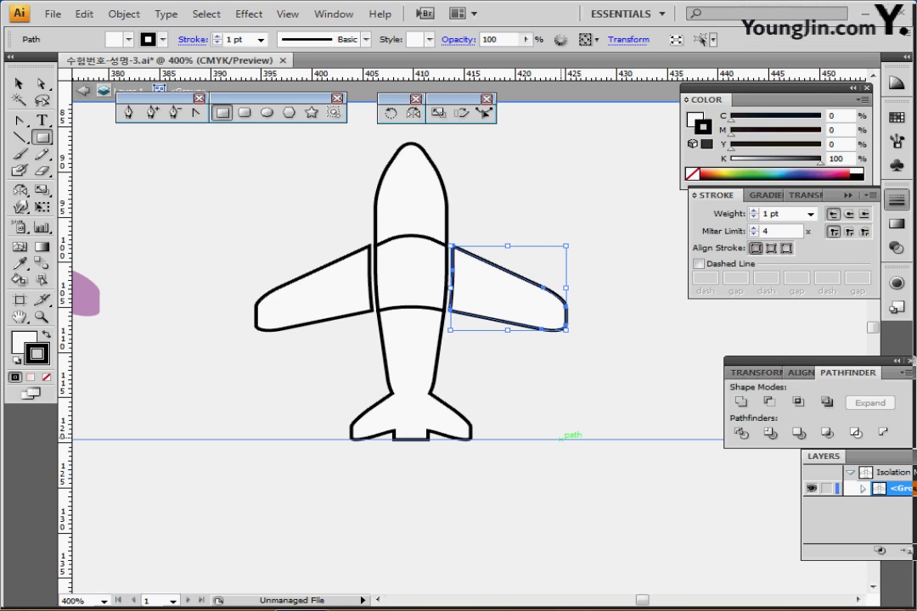
{"action": "left_click", "coordinate": [561, 440], "text": "ctrl"}
- Unite the three fuselage pieces into a single body shape and leave the group's isolation mode
{"action": "left_click_drag", "start_coordinate": [406, 134], "coordinate": [429, 446]}
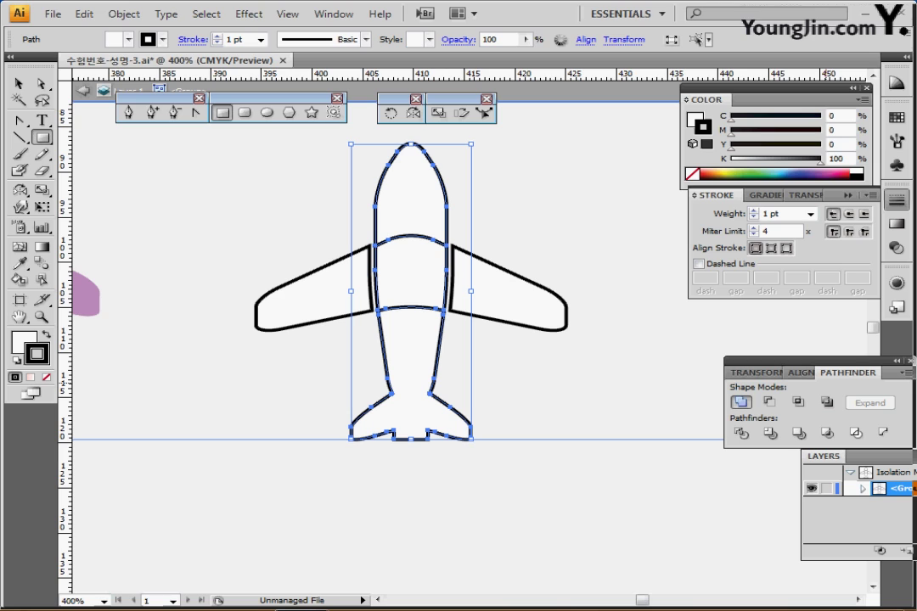
{"action": "left_click", "coordinate": [741, 402]}
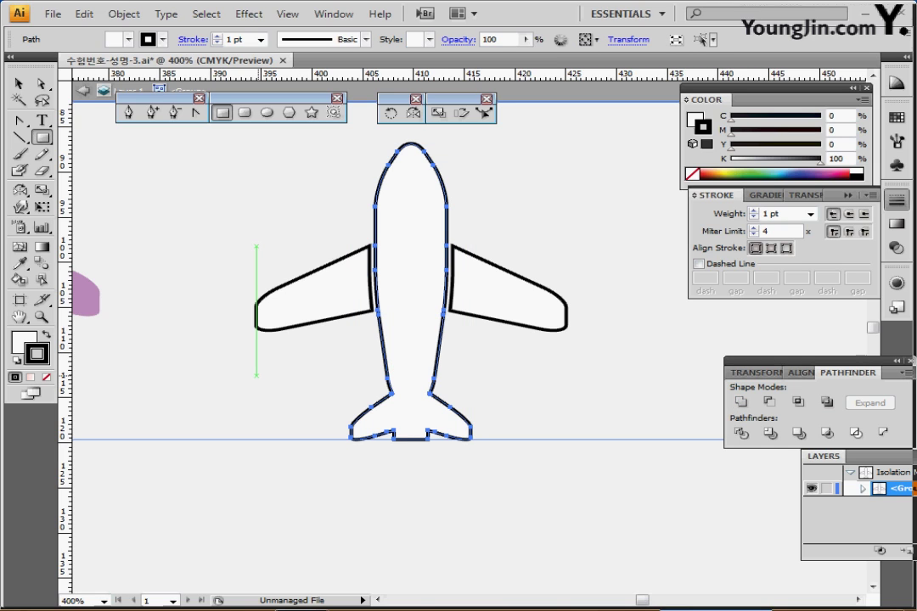
{"action": "key", "text": "Escape"}
- Give the whole drawn airplane the reference airplane's purple fill and no stroke by sampling it with the Eyedropper
{"action": "scroll", "coordinate": [411, 314], "scroll_direction": "down", "scroll_amount": 1}
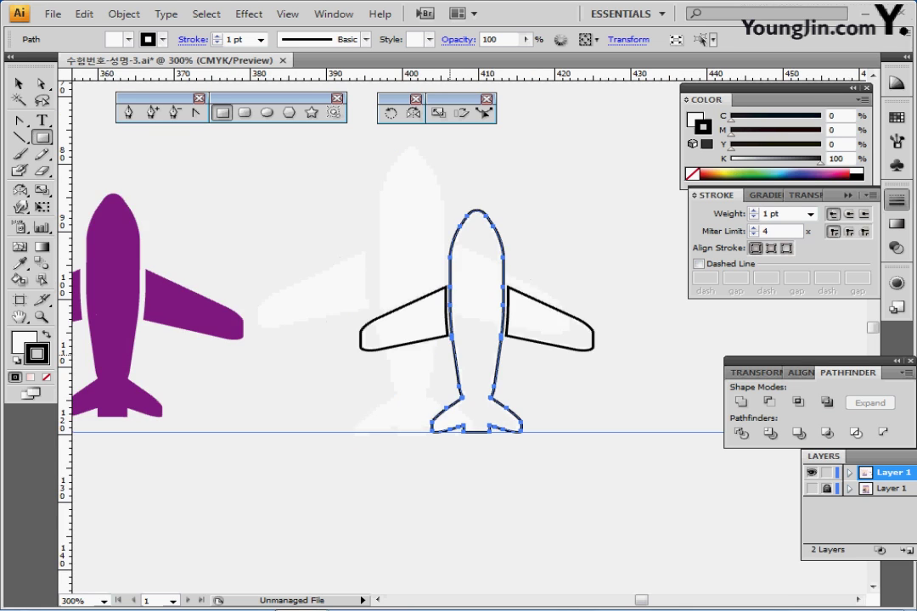
{"action": "left_click_drag", "start_coordinate": [416, 317], "coordinate": [428, 288]}
{"action": "left_click_drag", "start_coordinate": [408, 201], "coordinate": [570, 354]}
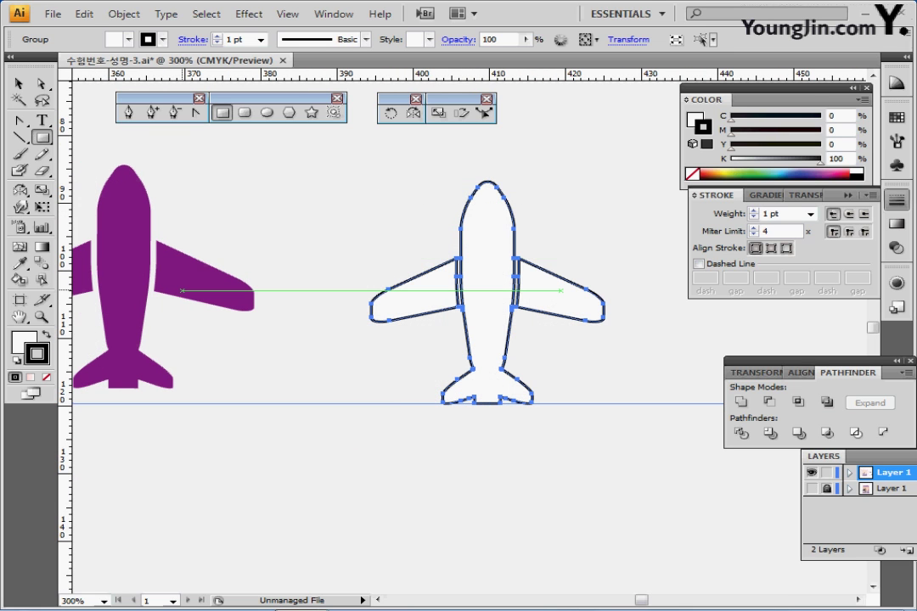
{"action": "key", "text": "i"}
{"action": "left_click", "coordinate": [179, 284]}
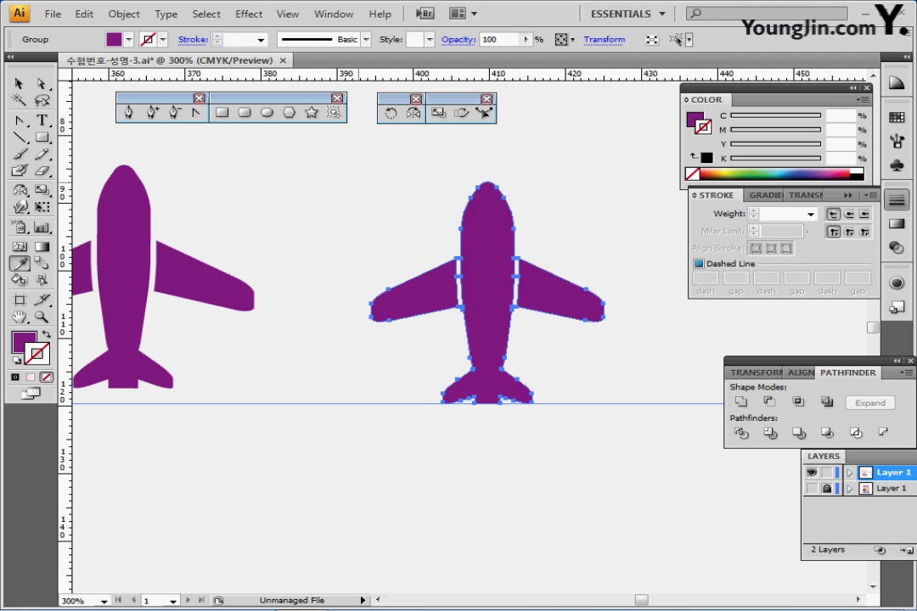
{"action": "left_click", "coordinate": [323, 468], "text": "ctrl"}
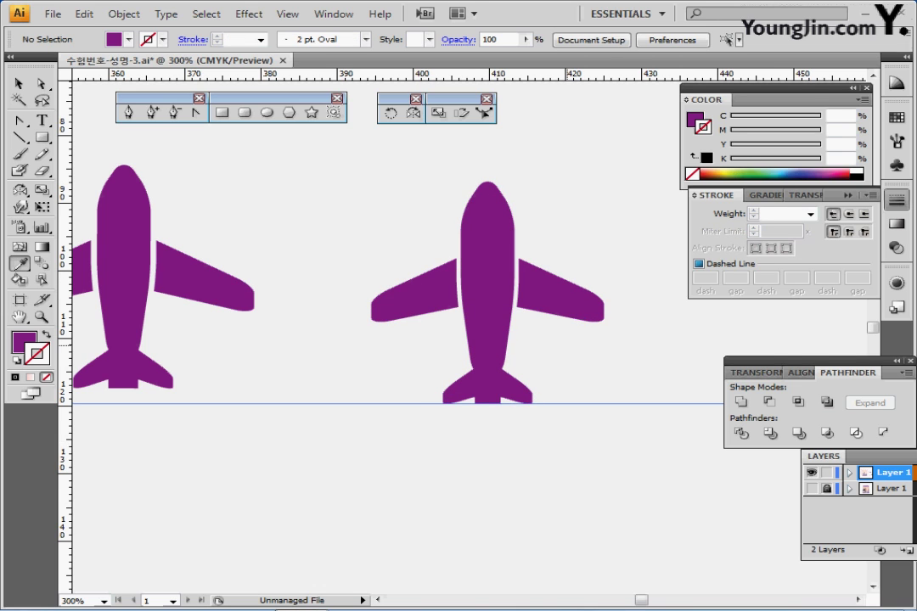
- Move the drawn airplane onto the poster at the upper end of the blended ribbon
{"action": "left_click", "coordinate": [500, 331], "text": "ctrl"}
{"action": "scroll", "coordinate": [515, 355], "scroll_direction": "down", "scroll_amount": 4}
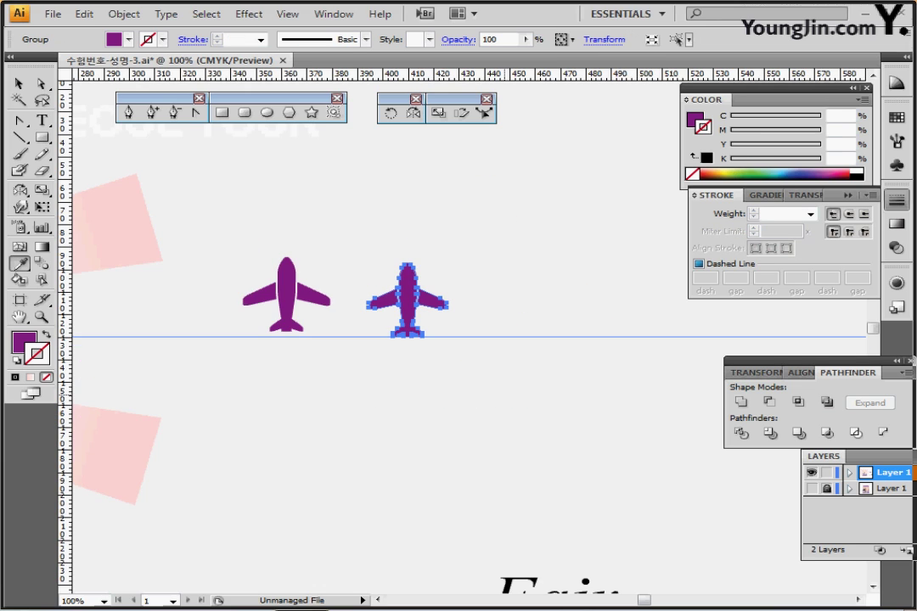
{"action": "scroll", "coordinate": [427, 392], "scroll_direction": "down", "scroll_amount": 1}
{"action": "left_click_drag", "start_coordinate": [427, 349], "coordinate": [635, 360]}
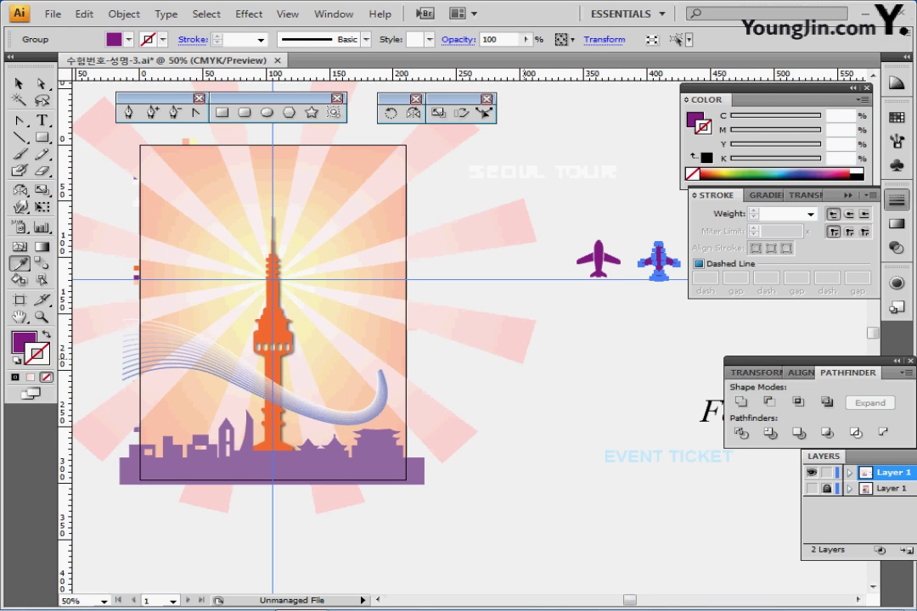
{"action": "left_click_drag", "start_coordinate": [659, 259], "coordinate": [384, 351]}
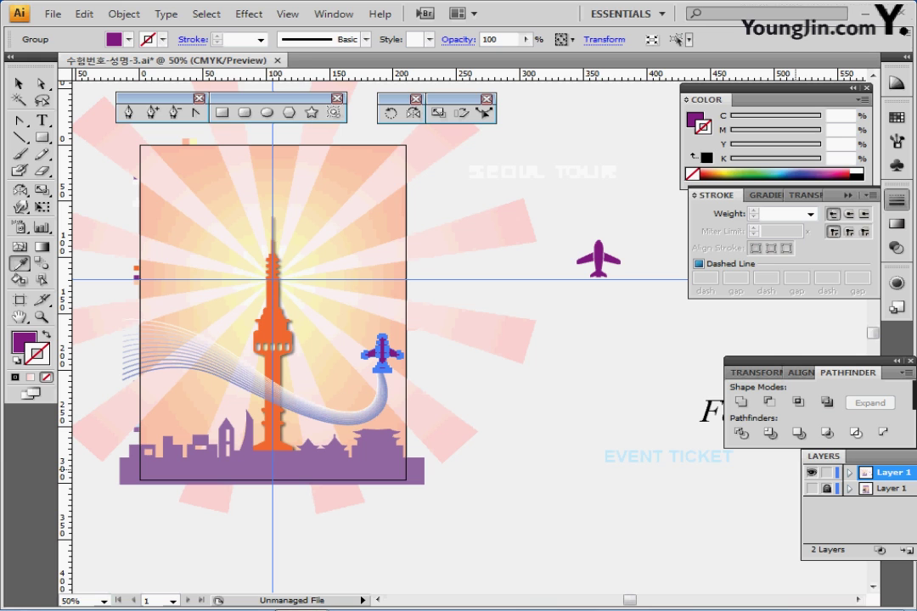
- Switch to outline view and show the locked reference layer behind the airplane
{"action": "key", "text": "ctrl+y"}
{"action": "left_click", "coordinate": [393, 416], "text": "ctrl"}
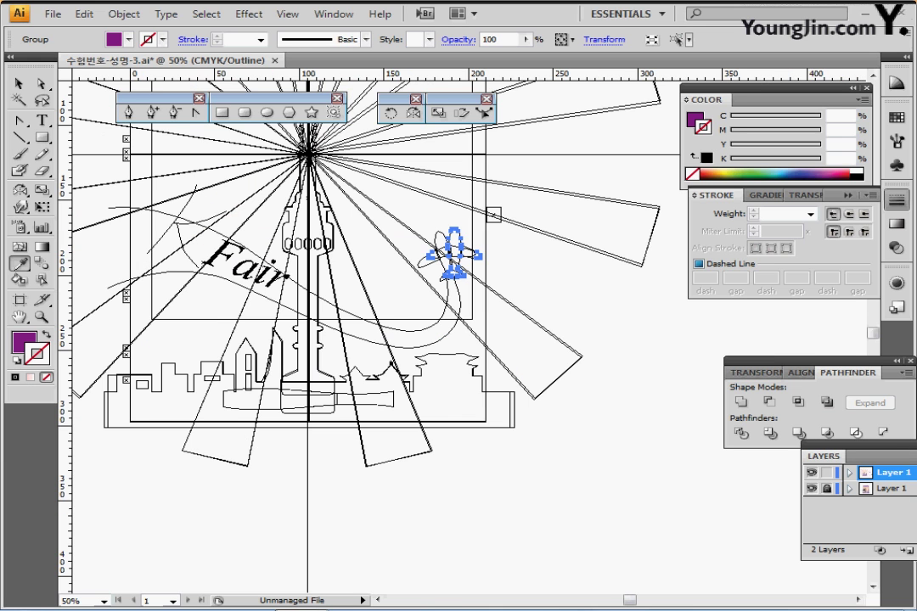
{"action": "left_click", "coordinate": [424, 380], "text": "ctrl"}
{"action": "left_click_drag", "start_coordinate": [424, 380], "coordinate": [349, 534]}
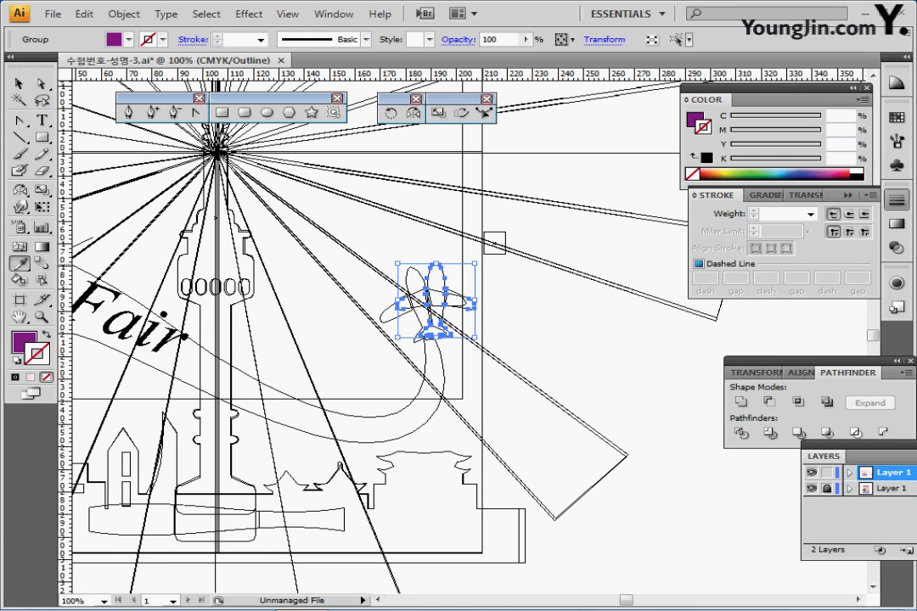
- Rotate the airplane slightly counterclockwise and nudge it into place over the reference airplane's outline
{"action": "left_click_drag", "start_coordinate": [481, 257], "coordinate": [463, 246]}
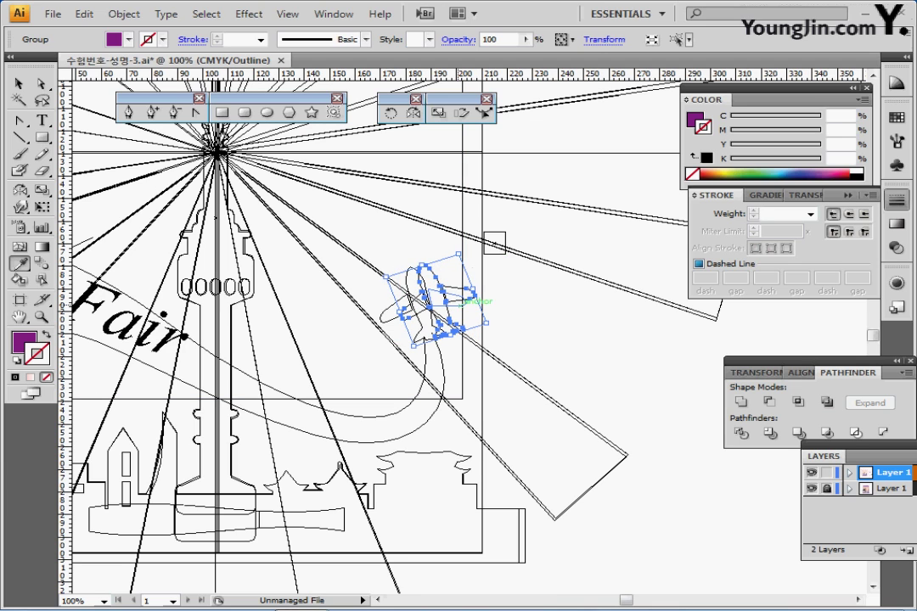
{"action": "left_click_drag", "start_coordinate": [459, 299], "coordinate": [441, 306]}
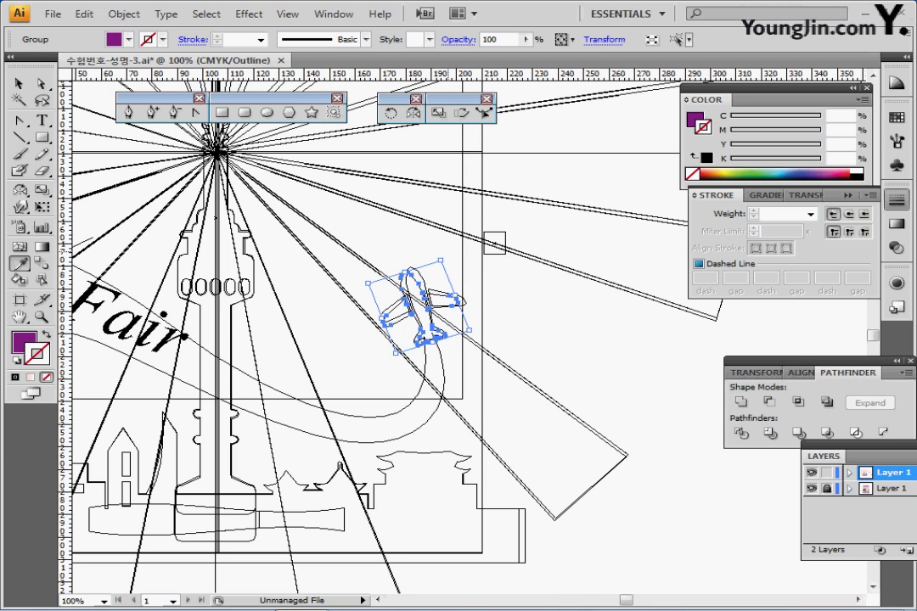
{"action": "left_click_drag", "start_coordinate": [451, 247], "coordinate": [463, 251]}
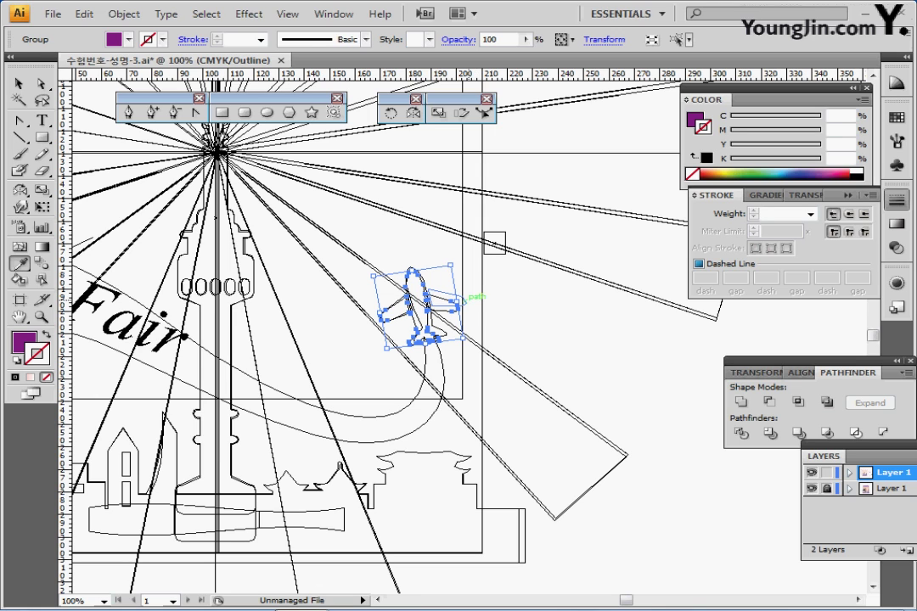
{"action": "key", "text": "Delete"}
{"action": "key", "text": "ctrl+z"}
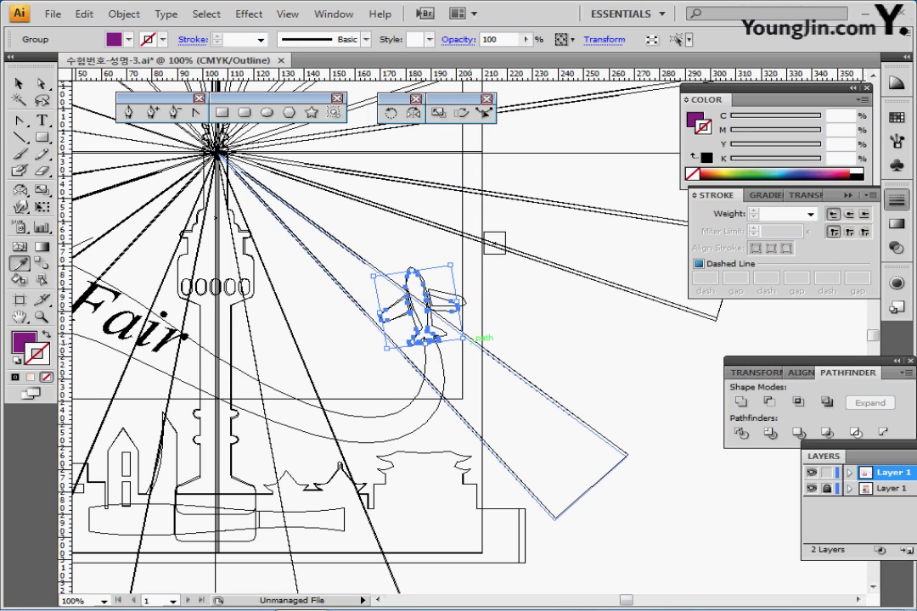
{"action": "left_click_drag", "start_coordinate": [470, 341], "coordinate": [473, 338]}
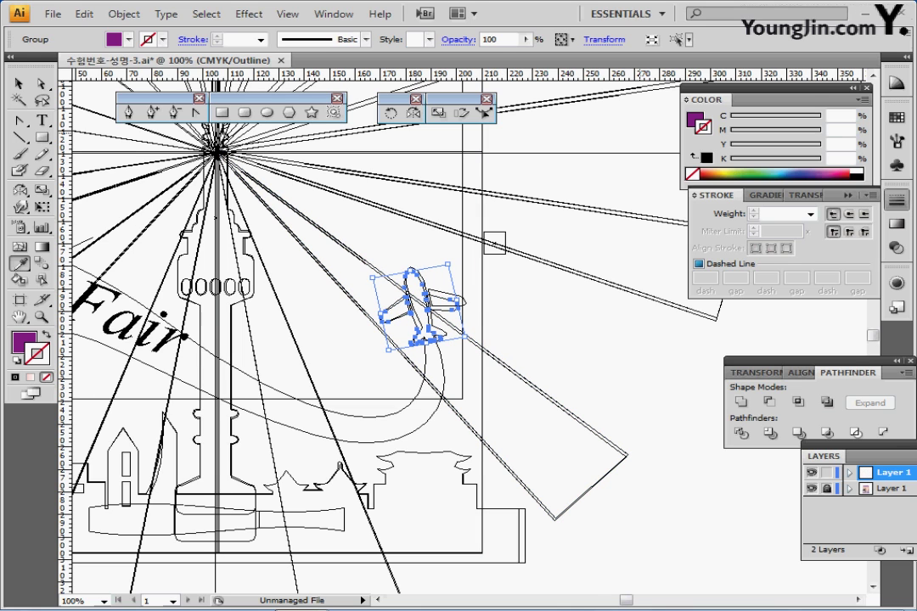
{"action": "key", "text": "Right"}
{"action": "key", "text": "Right"}
{"action": "key", "text": "Right"}
{"action": "key", "text": "Up"}
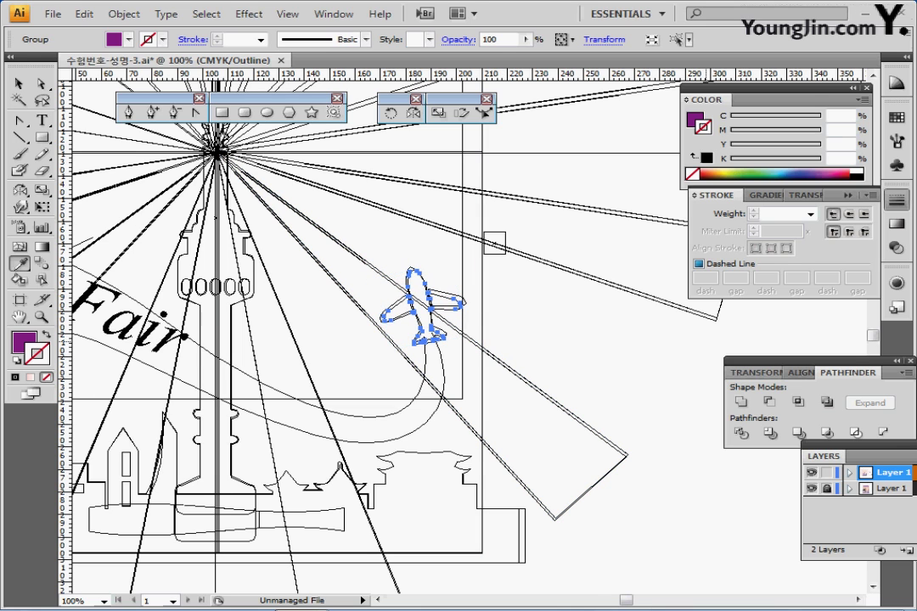
- Hide the reference layer, return to preview display and deselect the airplane
{"action": "left_click", "coordinate": [812, 489]}
{"action": "key", "text": "ctrl+y"}
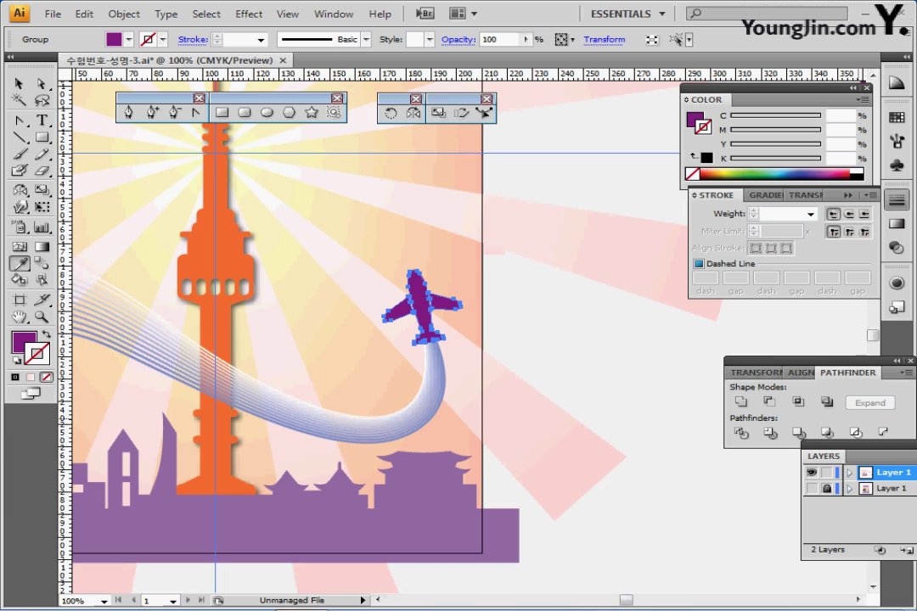
{"action": "left_click", "coordinate": [371, 255]}
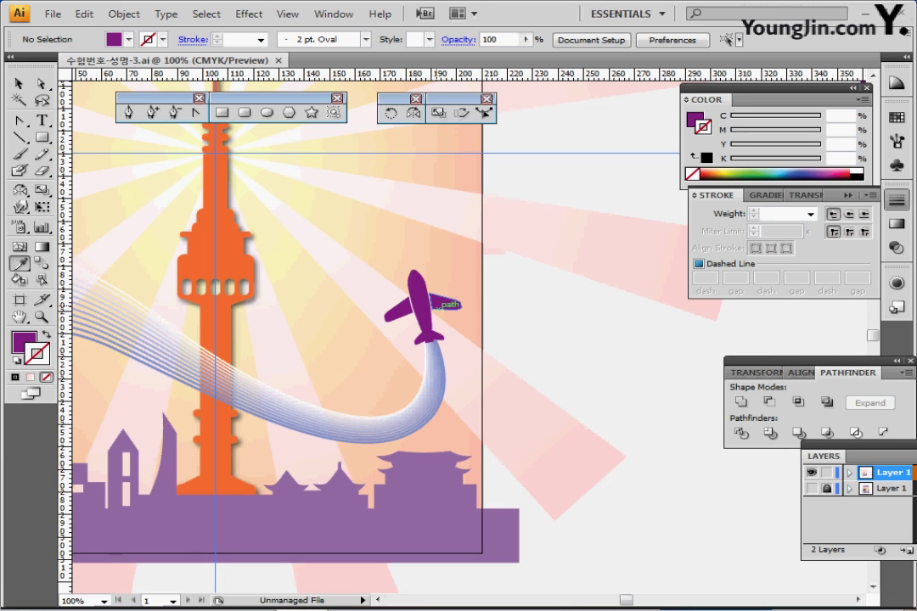
- Raise the airplane slightly so its tail sits at the ribbon's tip, and save the document
{"action": "left_click_drag", "start_coordinate": [422, 306], "coordinate": [422, 313]}
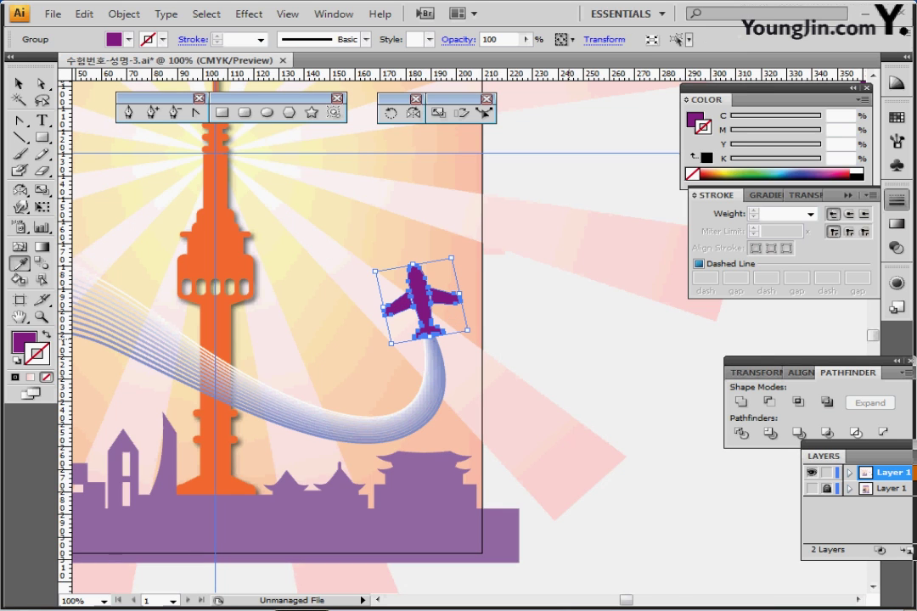
{"action": "left_click", "coordinate": [357, 254], "text": "ctrl"}
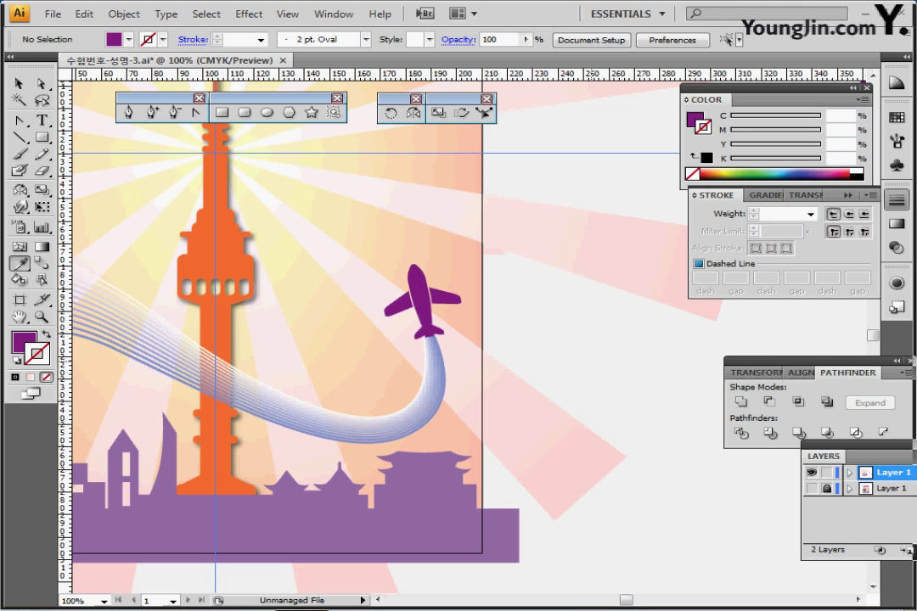
{"action": "left_click_drag", "start_coordinate": [304, 356], "coordinate": [465, 396]}
{"action": "key", "text": "ctrl+s"}
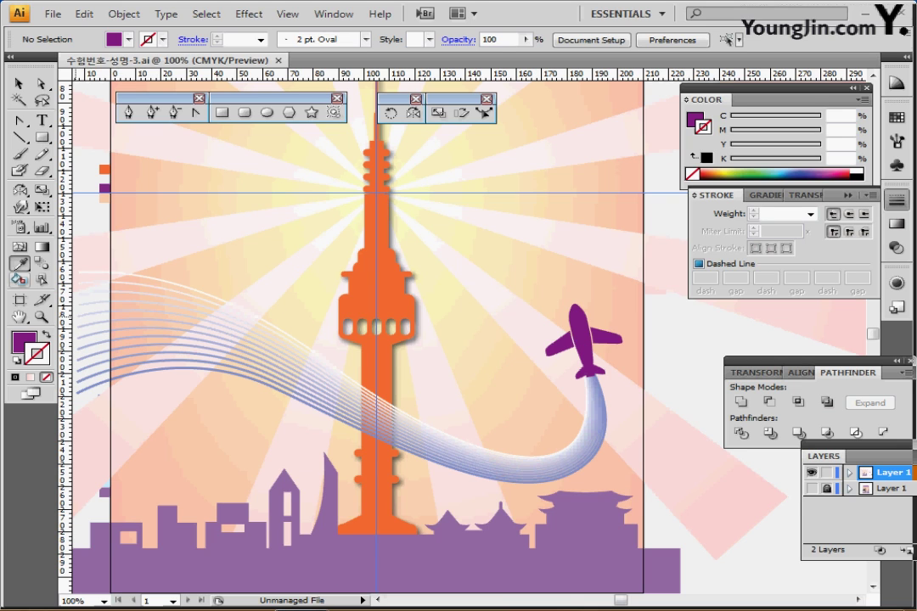
- Detach the symbol tools as a floating palette and place it below the other floating tool palettes
{"action": "left_click", "coordinate": [19, 227]}
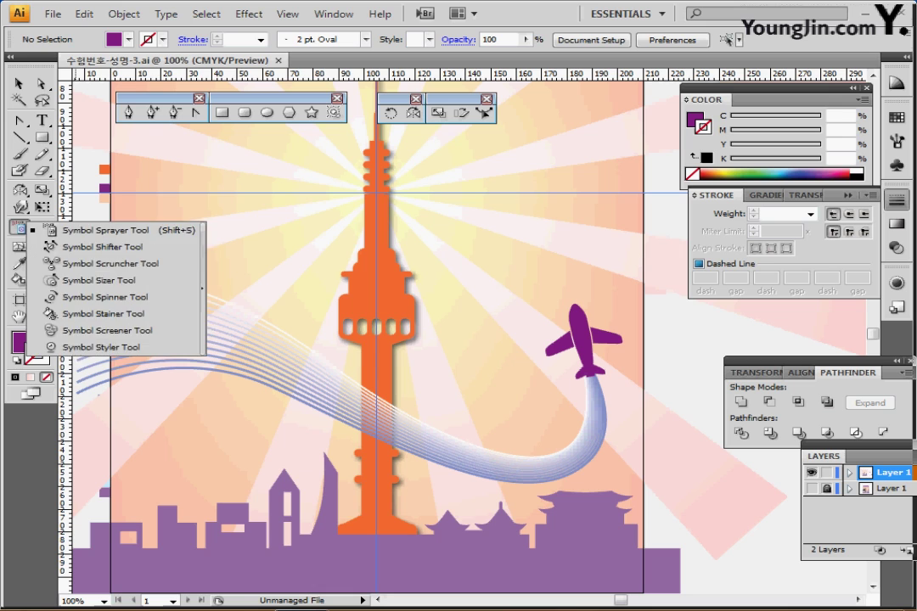
{"action": "left_click", "coordinate": [19, 227]}
{"action": "left_click", "coordinate": [203, 289]}
{"action": "mouse_move", "coordinate": [119, 225]}
{"action": "left_mouse_down"}
{"action": "mouse_move", "coordinate": [229, 138]}
{"action": "mouse_move", "coordinate": [212, 136]}
{"action": "left_mouse_up"}
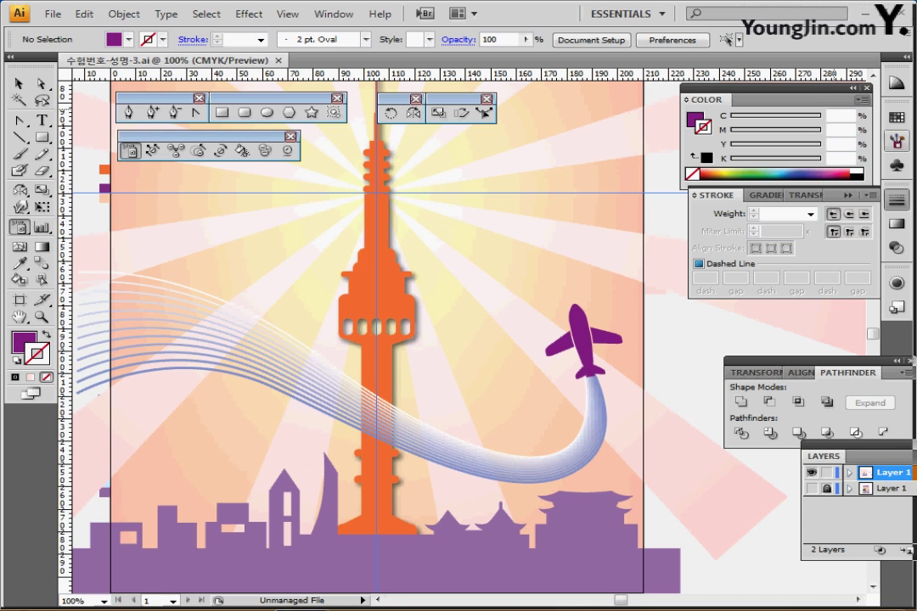
- Spray two hibiscus (무궁화) symbol instances to the left of the tower, one above the other
{"action": "left_click", "coordinate": [896, 166]}
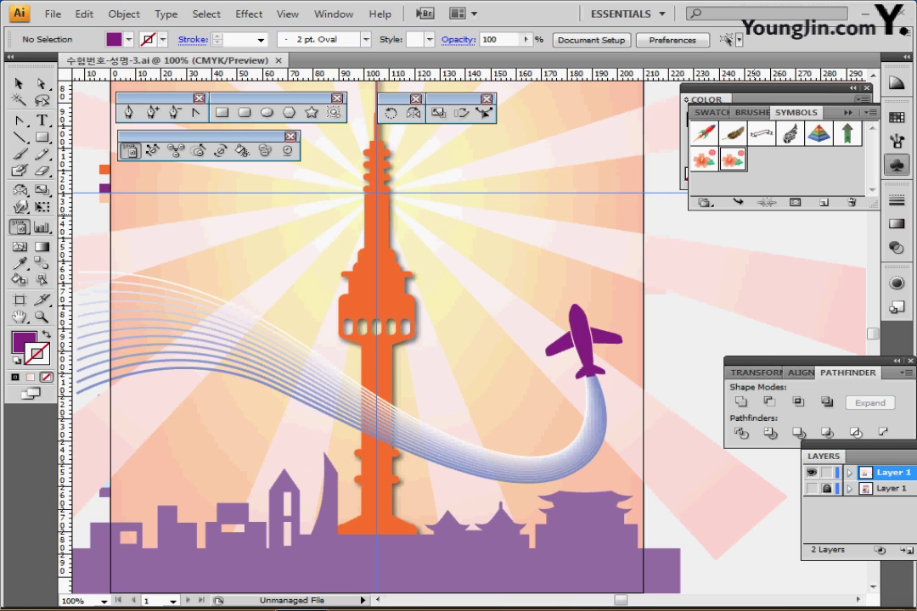
{"action": "left_click", "coordinate": [847, 112]}
{"action": "left_click", "coordinate": [324, 256], "text": "ctrl+alt"}
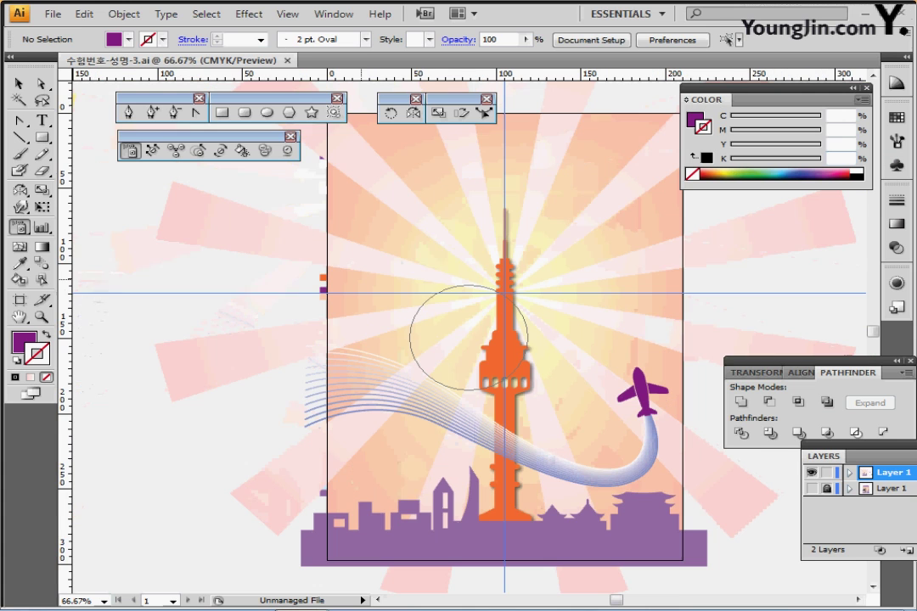
{"action": "left_click_drag", "start_coordinate": [362, 279], "coordinate": [239, 271]}
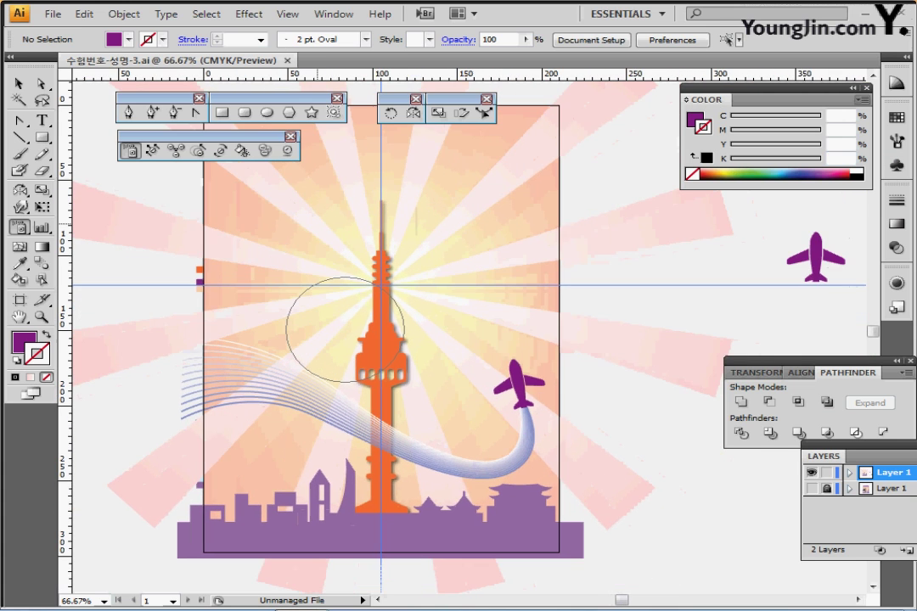
{"action": "left_click", "coordinate": [302, 228]}
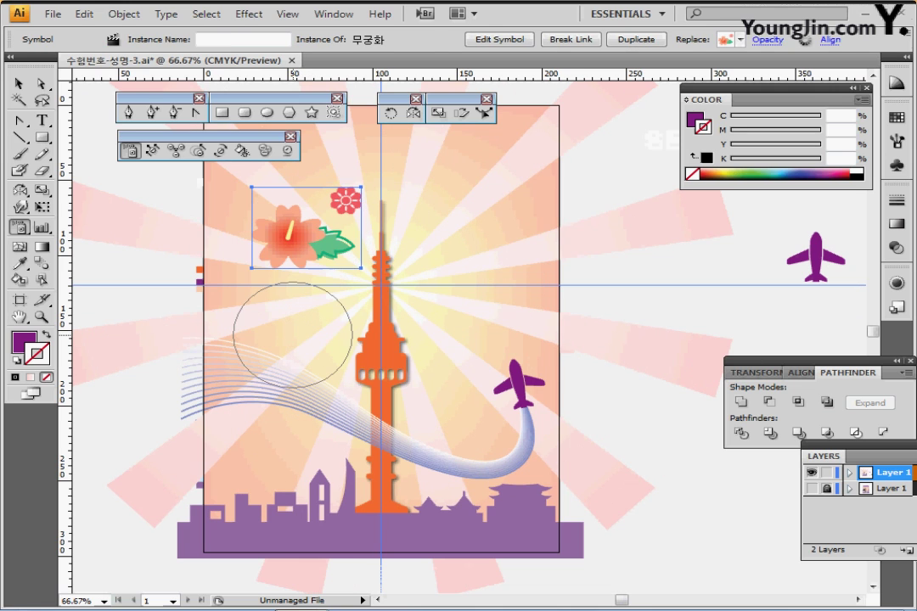
{"action": "left_click_drag", "start_coordinate": [293, 335], "coordinate": [306, 338]}
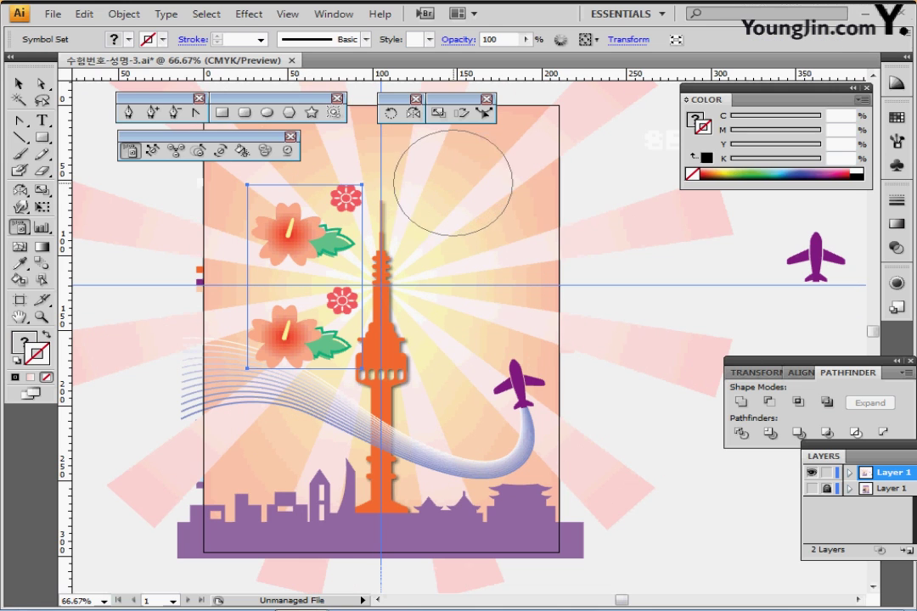
- Add three more hibiscus instances in a column to the right of the tower, undoing any misplaced ones
{"action": "left_click", "coordinate": [454, 182]}
{"action": "left_click", "coordinate": [446, 277]}
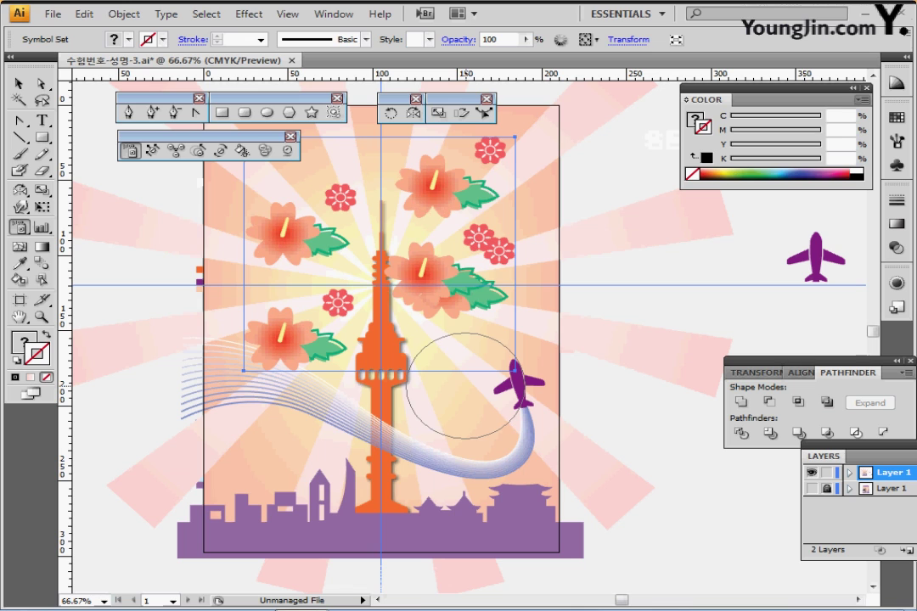
{"action": "key", "text": "ctrl+z"}
{"action": "left_click", "coordinate": [462, 298]}
{"action": "left_click", "coordinate": [456, 393]}
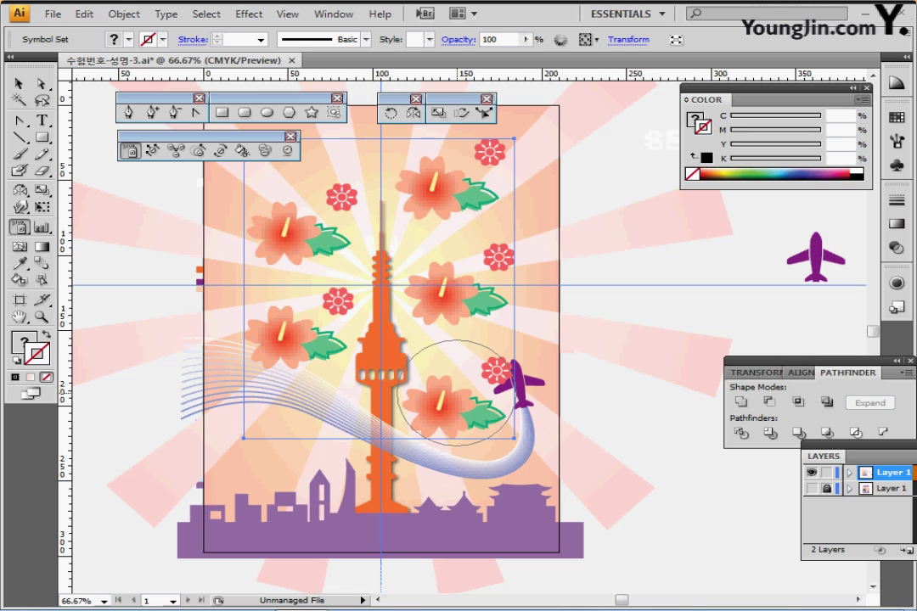
{"action": "left_click", "coordinate": [369, 409]}
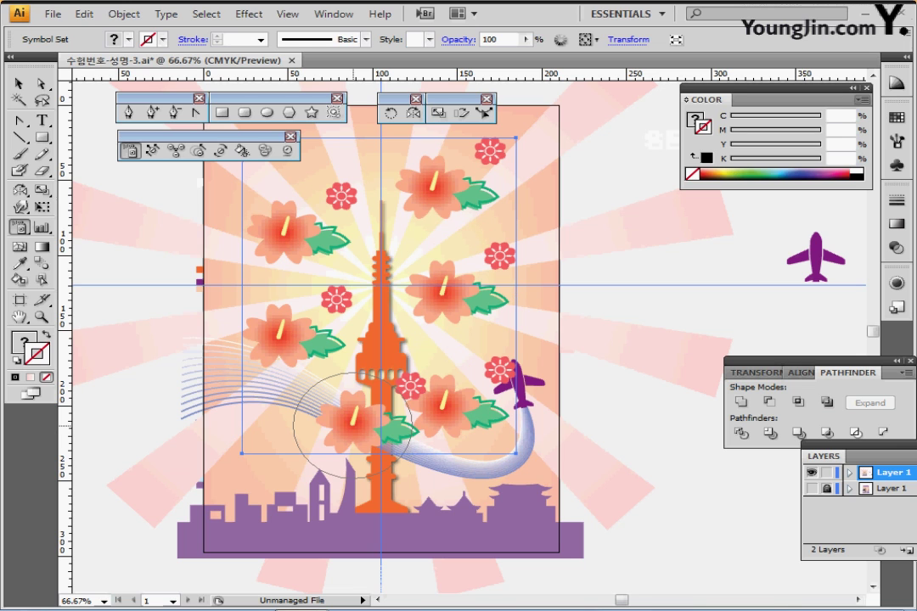
{"action": "key", "text": "ctrl+z"}
- Shrink the upper-right, lower-left and lower-right flower instances with the Symbol Sizer tool
{"action": "left_click_drag", "start_coordinate": [353, 422], "coordinate": [358, 406]}
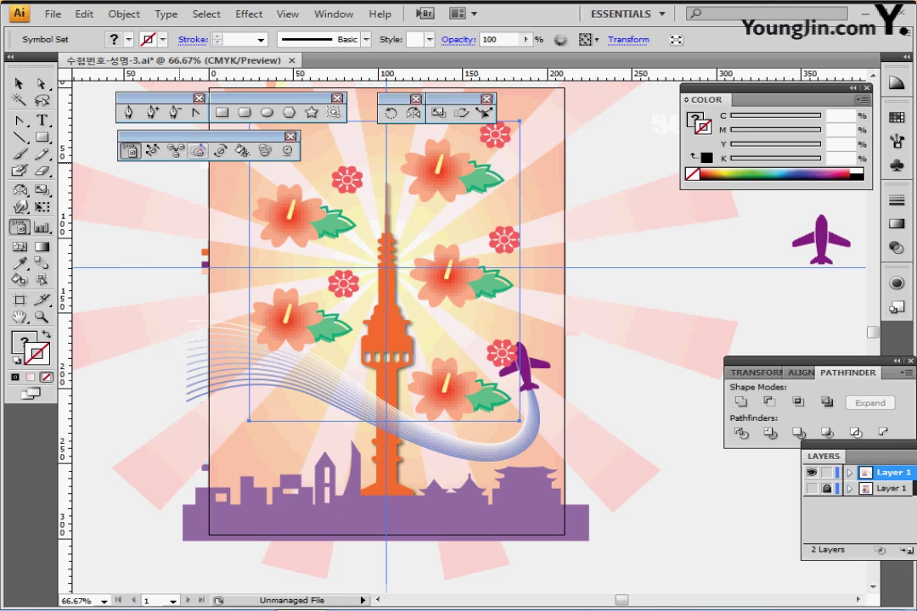
{"action": "left_click", "coordinate": [198, 150]}
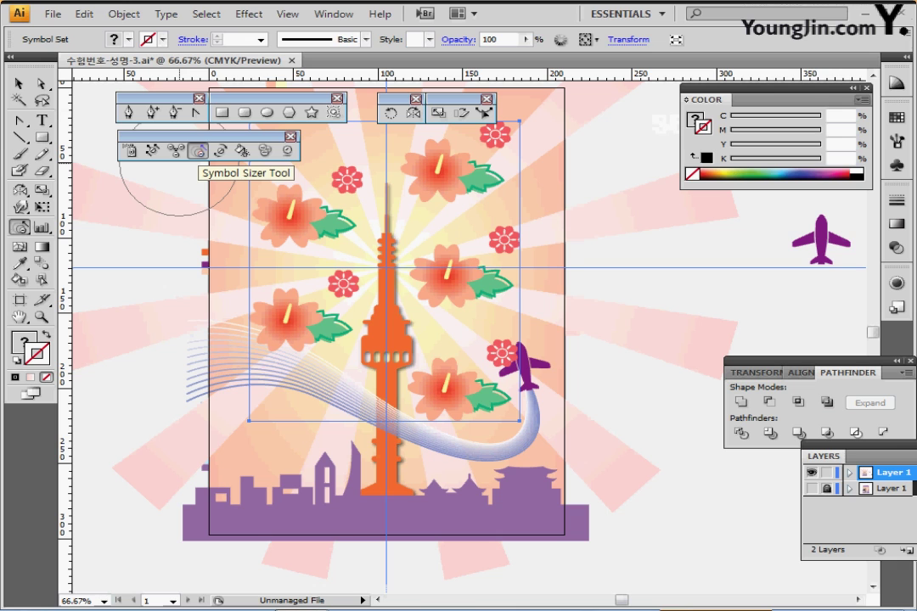
{"action": "mouse_move", "coordinate": [387, 210]}
{"action": "left_mouse_down"}
{"action": "mouse_move", "coordinate": [391, 253]}
{"action": "mouse_move", "coordinate": [357, 230]}
{"action": "left_mouse_up"}
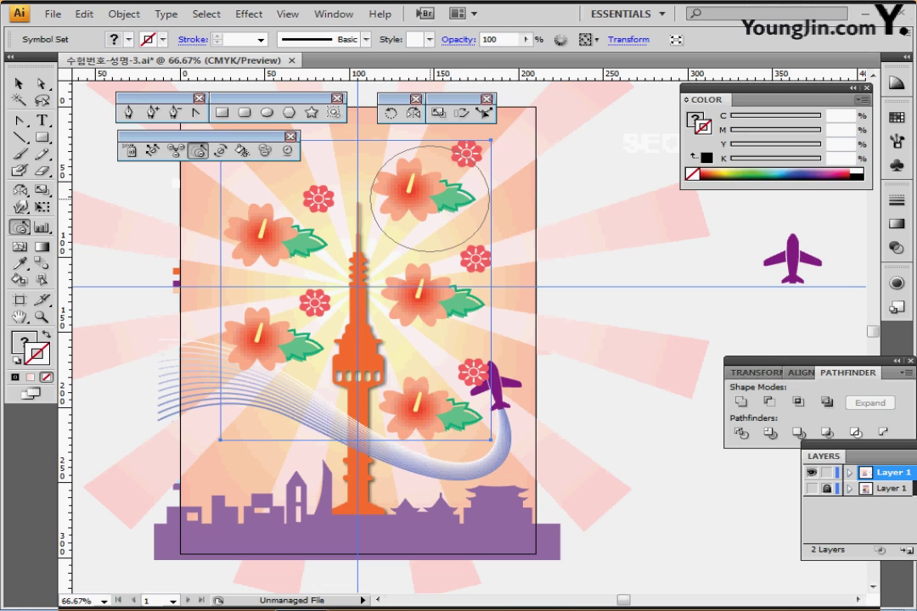
{"action": "left_click", "coordinate": [422, 197], "text": "alt"}
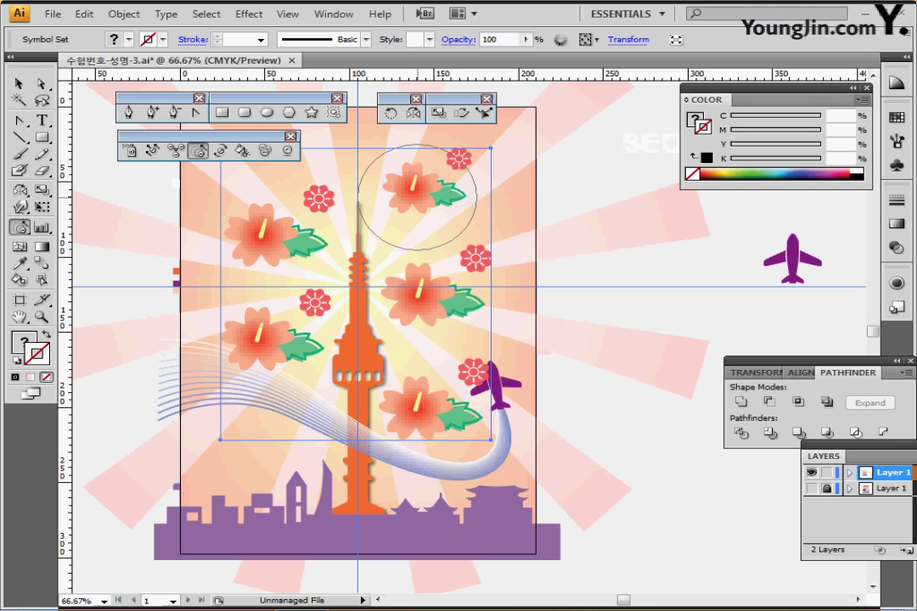
{"action": "left_click", "coordinate": [278, 343], "text": "alt"}
{"action": "left_click", "coordinate": [417, 412], "text": "alt"}
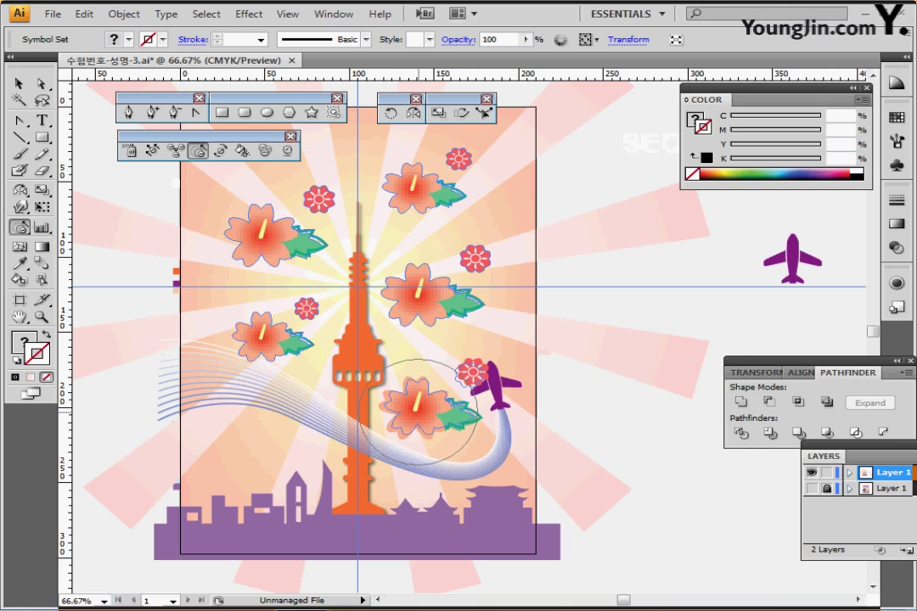
{"action": "left_click", "coordinate": [416, 410], "text": "alt"}
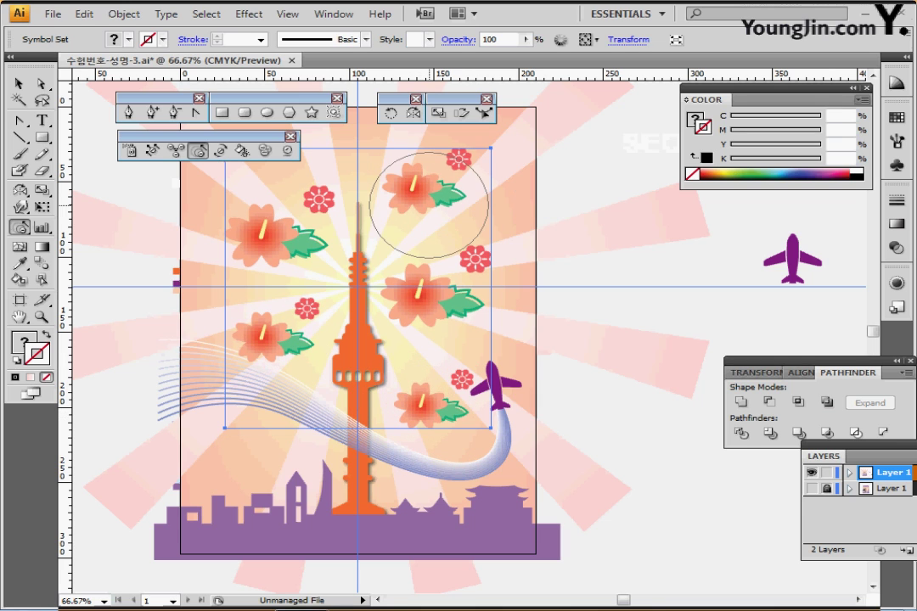
{"action": "left_click", "coordinate": [425, 199], "text": "alt"}
{"action": "left_click", "coordinate": [254, 340], "text": "alt"}
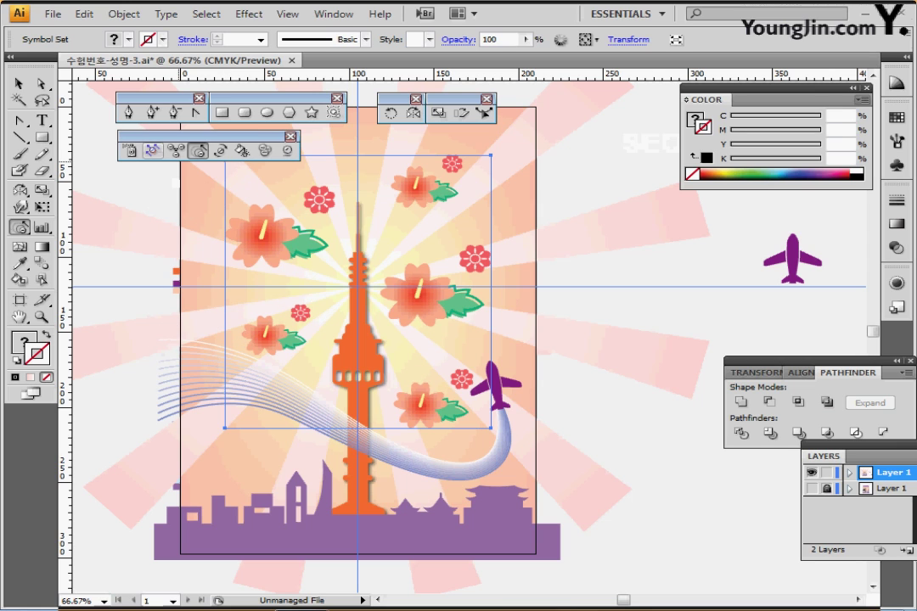
- Rotate the upper-left flower clockwise and the middle-right flower counterclockwise with the Symbol Spinner tool
{"action": "left_click", "coordinate": [152, 150]}
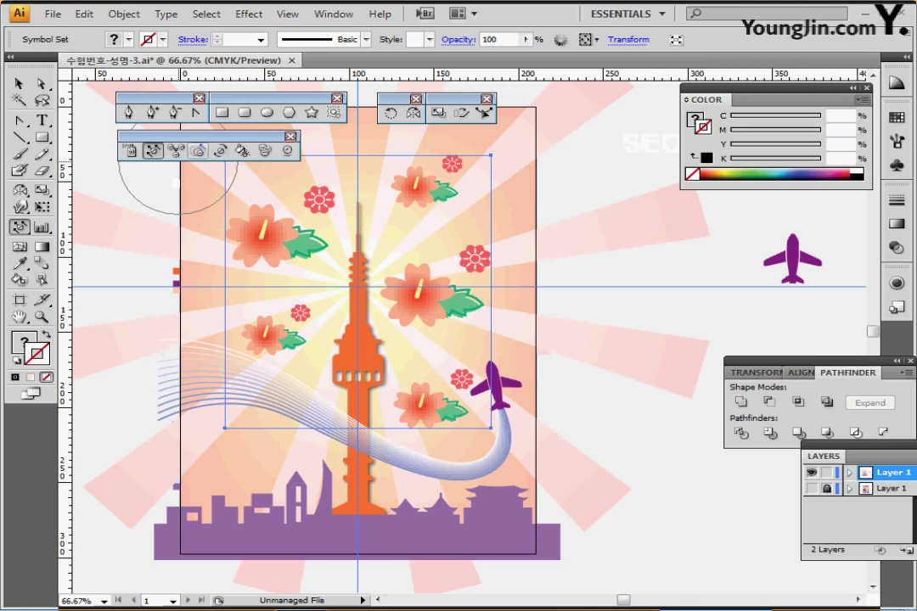
{"action": "left_click", "coordinate": [220, 150]}
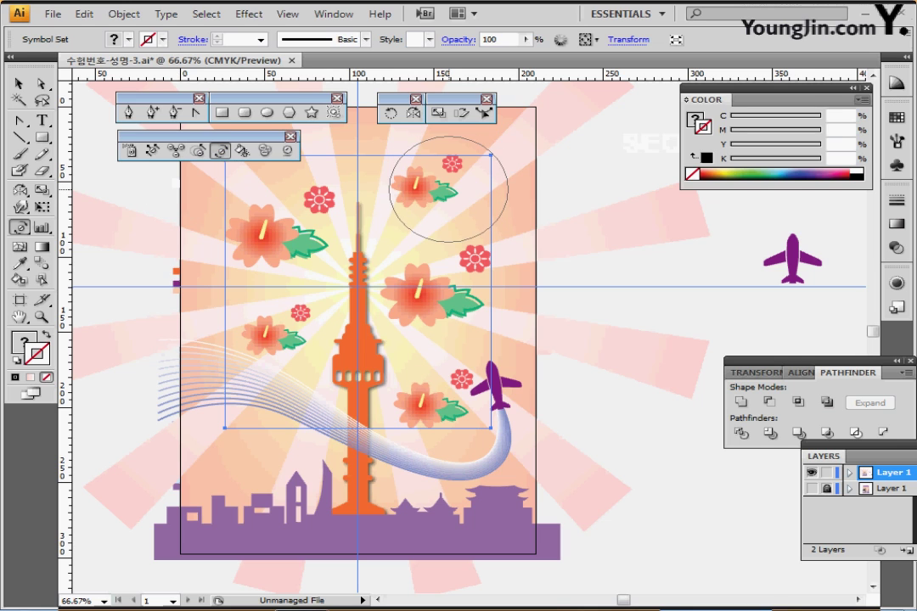
{"action": "mouse_move", "coordinate": [310, 223]}
{"action": "left_mouse_down"}
{"action": "mouse_move", "coordinate": [305, 268]}
{"action": "mouse_move", "coordinate": [295, 253]}
{"action": "left_mouse_up"}
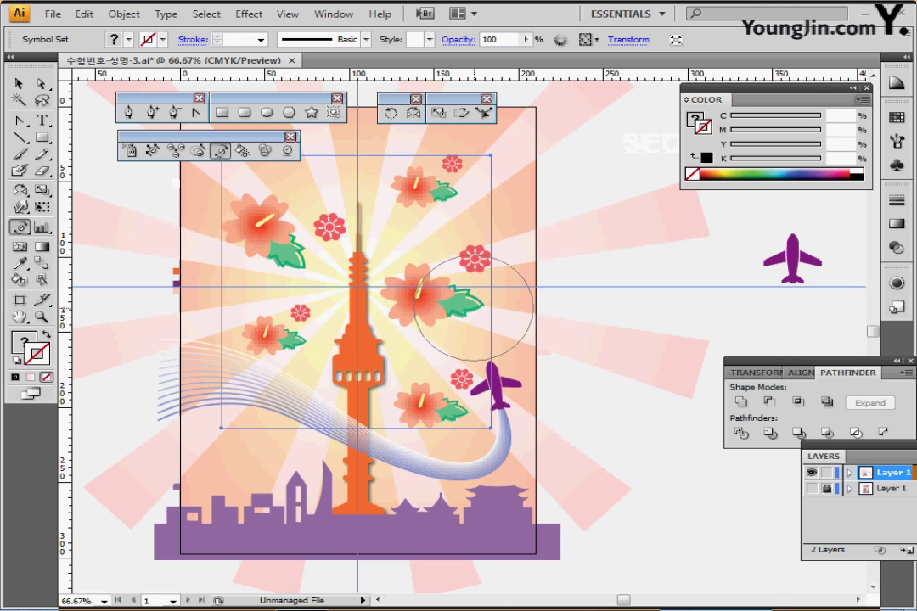
{"action": "mouse_move", "coordinate": [474, 310]}
{"action": "left_mouse_down"}
{"action": "mouse_move", "coordinate": [468, 255]}
{"action": "mouse_move", "coordinate": [479, 290]}
{"action": "mouse_move", "coordinate": [475, 263]}
{"action": "mouse_move", "coordinate": [425, 268]}
{"action": "left_mouse_up"}
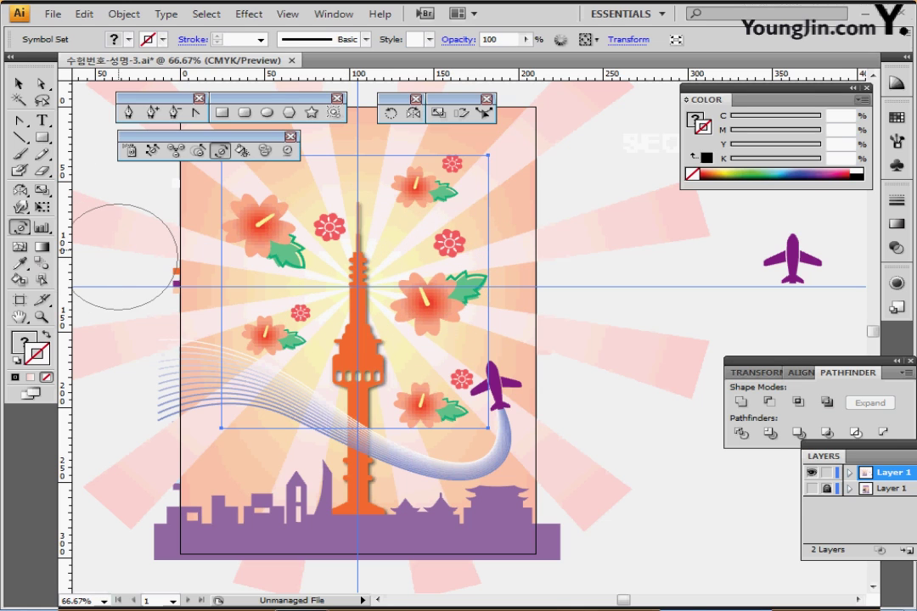
- Make the upper-right flower semi-transparent with the Symbol Screener, and tint it with a dark purple fill using the Symbol Stainer
{"action": "left_click", "coordinate": [265, 150]}
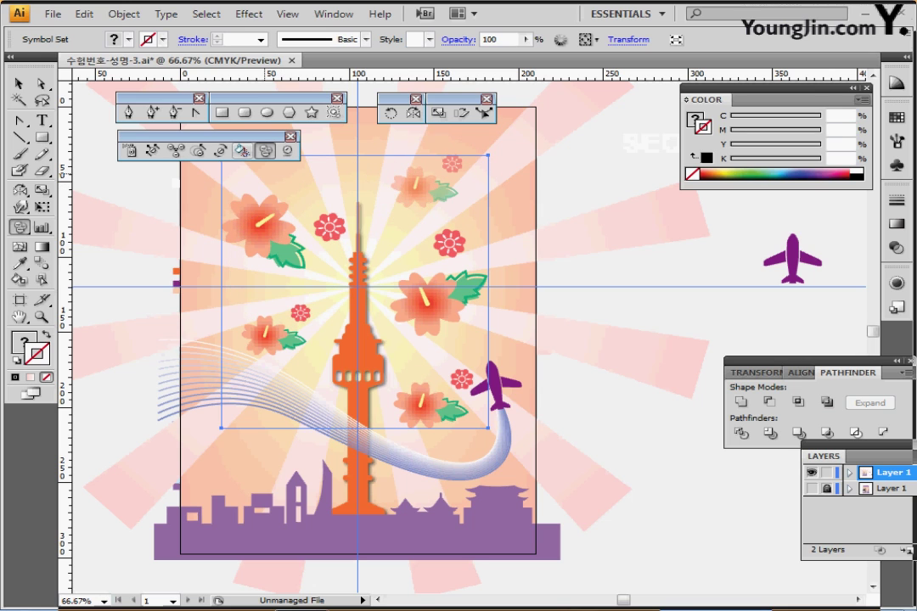
{"action": "left_click", "coordinate": [242, 150]}
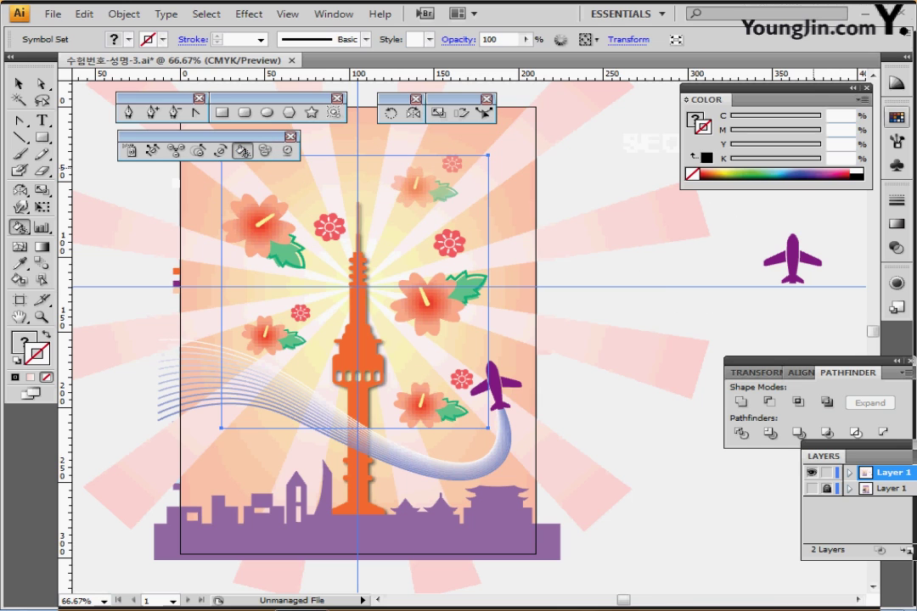
{"action": "left_click", "coordinate": [896, 116]}
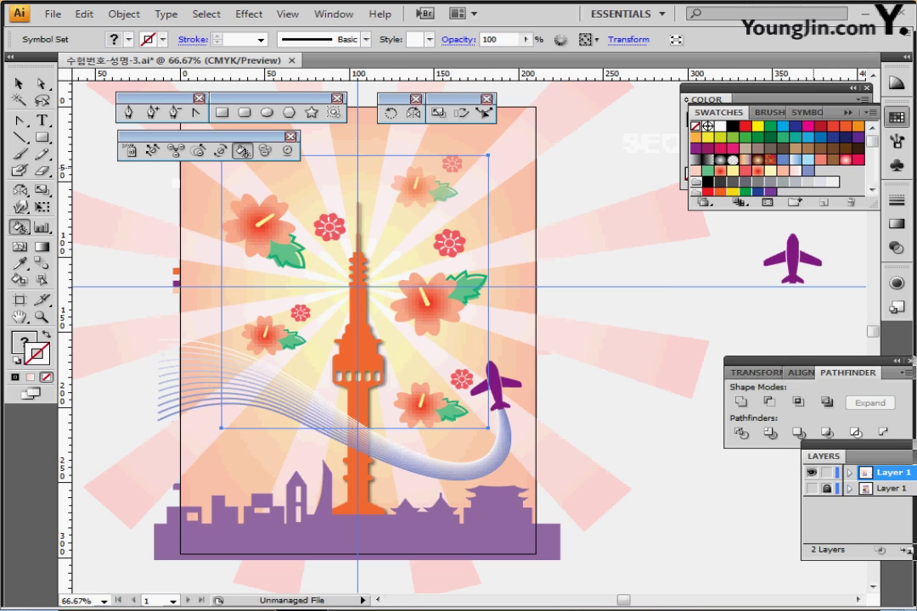
{"action": "left_click", "coordinate": [858, 137]}
{"action": "left_click", "coordinate": [858, 137]}
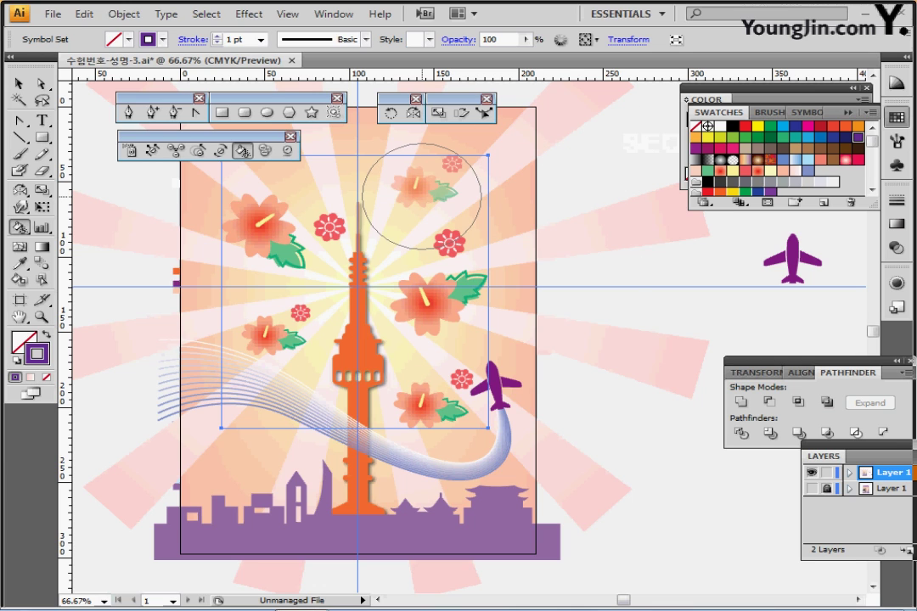
{"action": "left_click", "coordinate": [422, 196]}
{"action": "key", "text": "Return"}
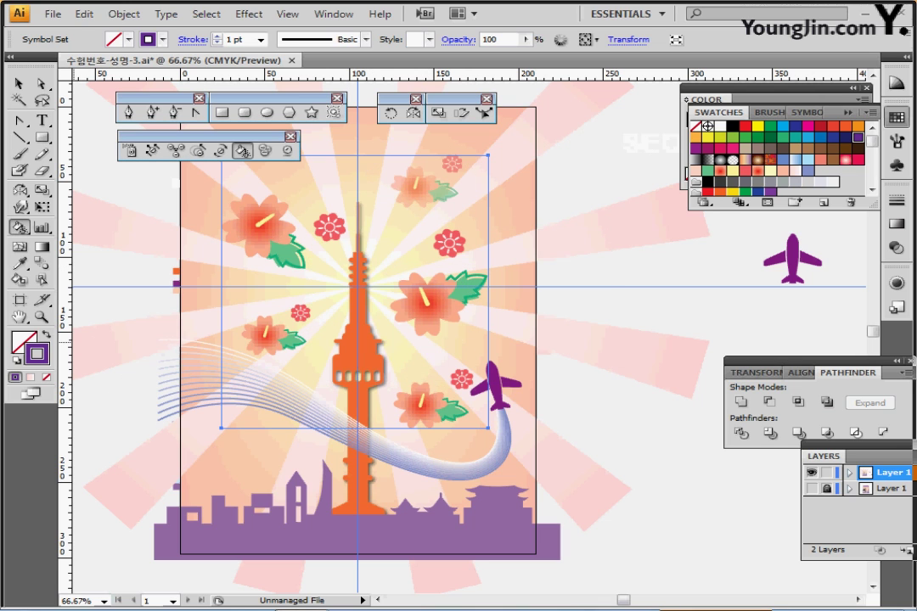
{"action": "key", "text": "shift+x"}
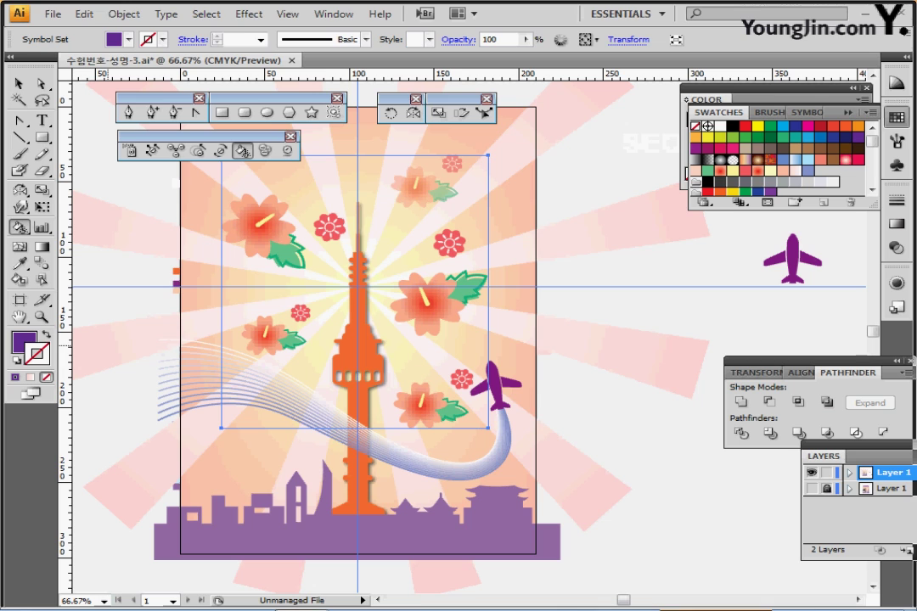
{"action": "mouse_move", "coordinate": [407, 157]}
{"action": "left_mouse_down"}
{"action": "mouse_move", "coordinate": [430, 164]}
{"action": "mouse_move", "coordinate": [427, 197]}
{"action": "left_mouse_up"}
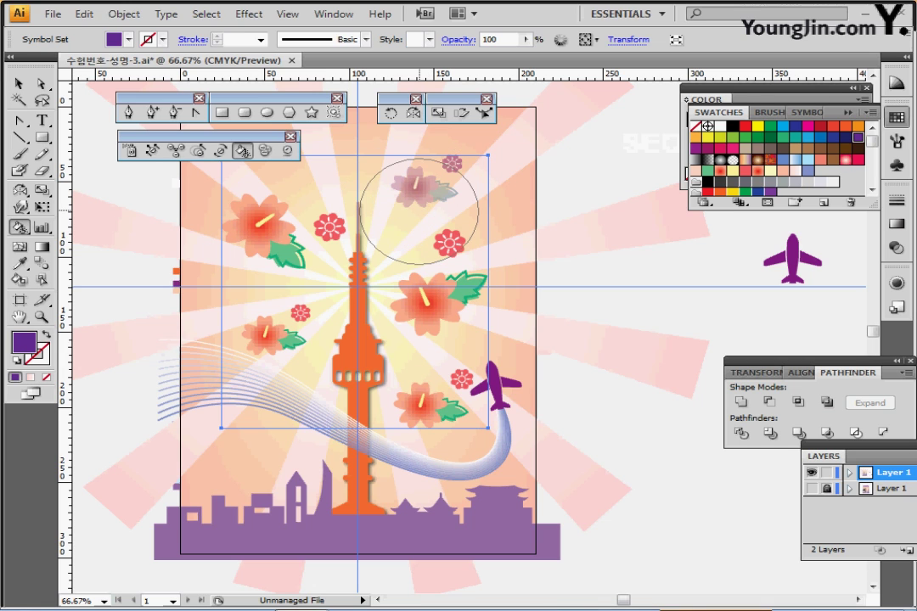
{"action": "key", "text": "ctrl"}
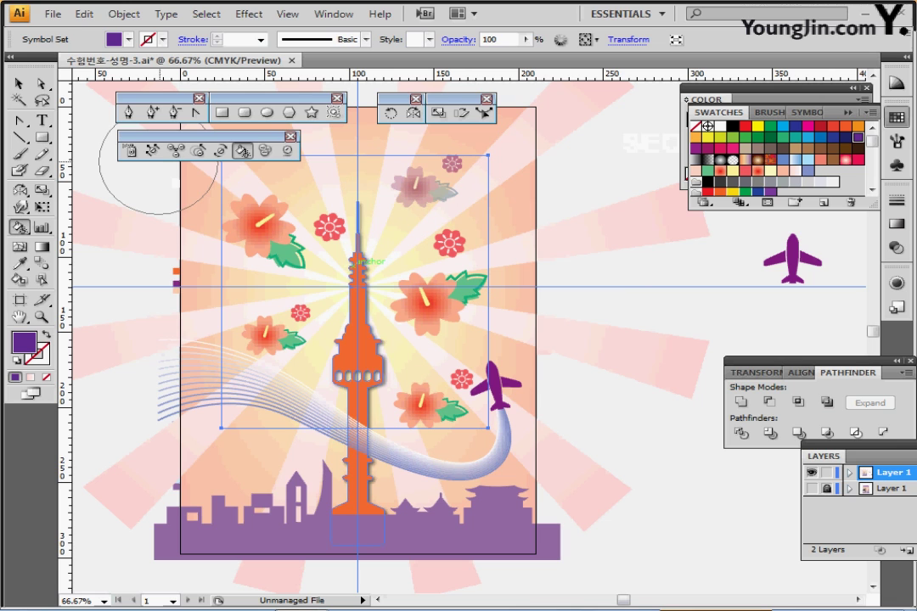
- Shift the three flowers beside the tower's right side and the two on its left with the Symbol Shifter tool to spread them out
{"action": "left_click", "coordinate": [153, 151]}
{"action": "mouse_move", "coordinate": [422, 192]}
{"action": "left_mouse_down"}
{"action": "mouse_move", "coordinate": [444, 164]}
{"action": "mouse_move", "coordinate": [457, 187]}
{"action": "left_mouse_up"}
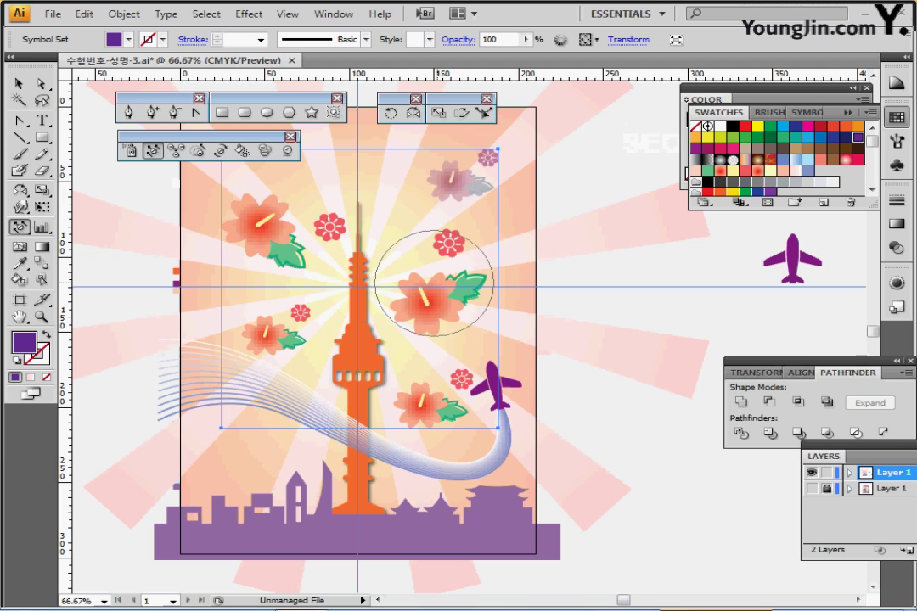
{"action": "mouse_move", "coordinate": [444, 279]}
{"action": "left_mouse_down"}
{"action": "mouse_move", "coordinate": [476, 286]}
{"action": "mouse_move", "coordinate": [471, 292]}
{"action": "mouse_move", "coordinate": [466, 273]}
{"action": "left_mouse_up"}
{"action": "mouse_move", "coordinate": [450, 345]}
{"action": "left_mouse_down"}
{"action": "mouse_move", "coordinate": [416, 394]}
{"action": "mouse_move", "coordinate": [433, 387]}
{"action": "left_mouse_up"}
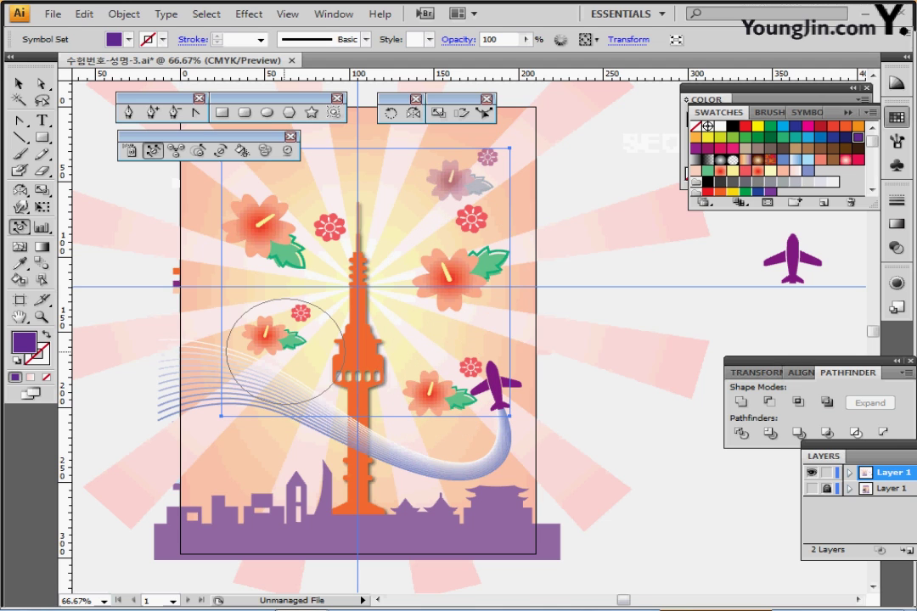
{"action": "left_click_drag", "start_coordinate": [285, 345], "coordinate": [293, 345]}
{"action": "mouse_move", "coordinate": [270, 231]}
{"action": "left_mouse_down"}
{"action": "mouse_move", "coordinate": [245, 230]}
{"action": "mouse_move", "coordinate": [239, 219]}
{"action": "mouse_move", "coordinate": [254, 219]}
{"action": "left_mouse_up"}
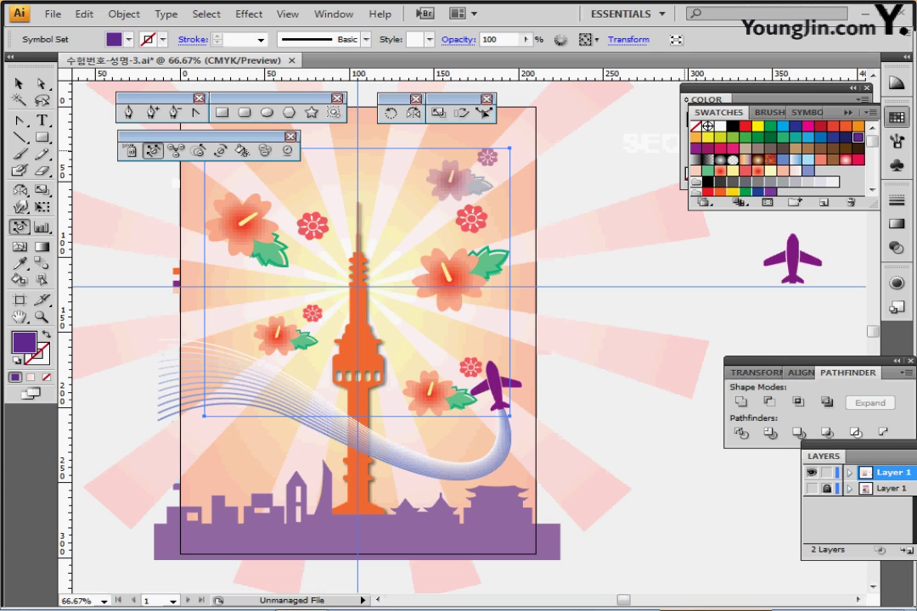
- Tint the lower-right flower with a magenta fill (M 95, Y 20) using the Symbol Stainer, and deselect the symbol set
{"action": "left_click", "coordinate": [732, 148]}
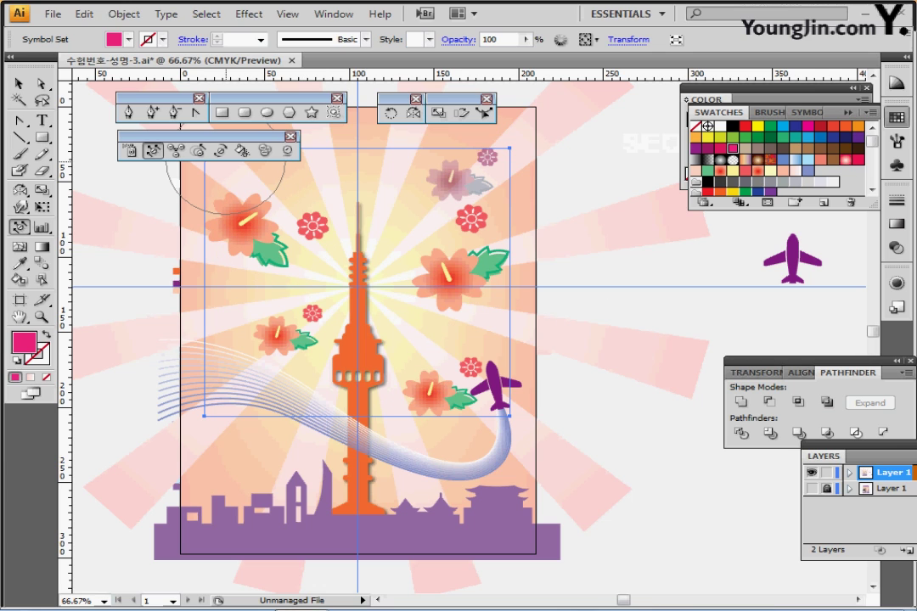
{"action": "left_click", "coordinate": [242, 150]}
{"action": "left_click_drag", "start_coordinate": [429, 401], "coordinate": [435, 403]}
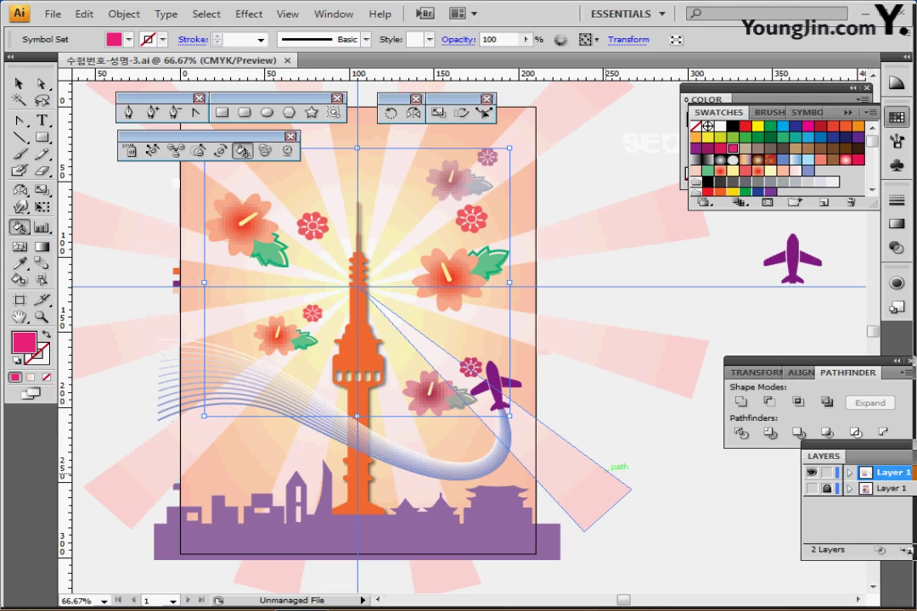
{"action": "key", "text": "ctrl+shift+a"}
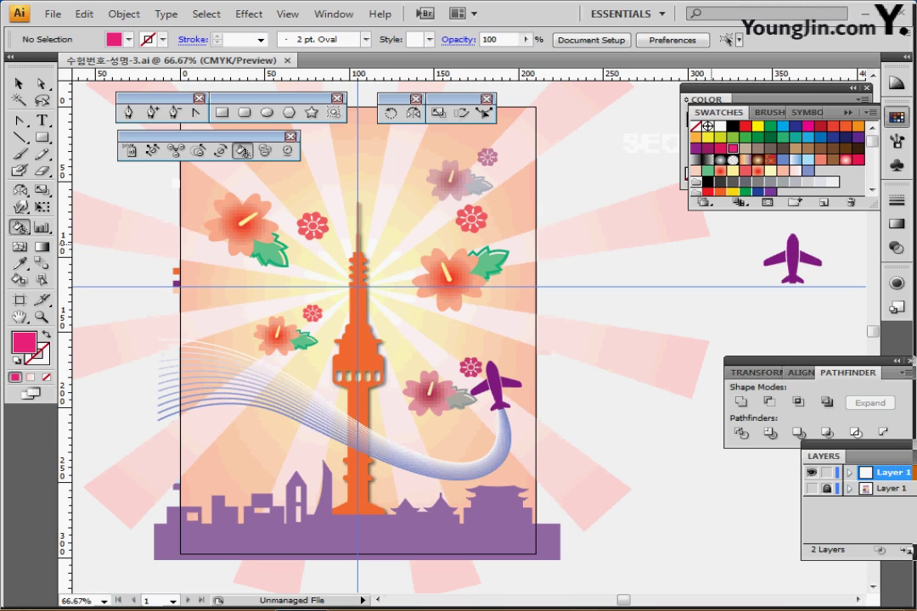
- Load the Artistic_ChalkCharcoalPencil brush library and choose its Chalk brush
{"action": "left_click", "coordinate": [897, 118]}
{"action": "left_click", "coordinate": [366, 39]}
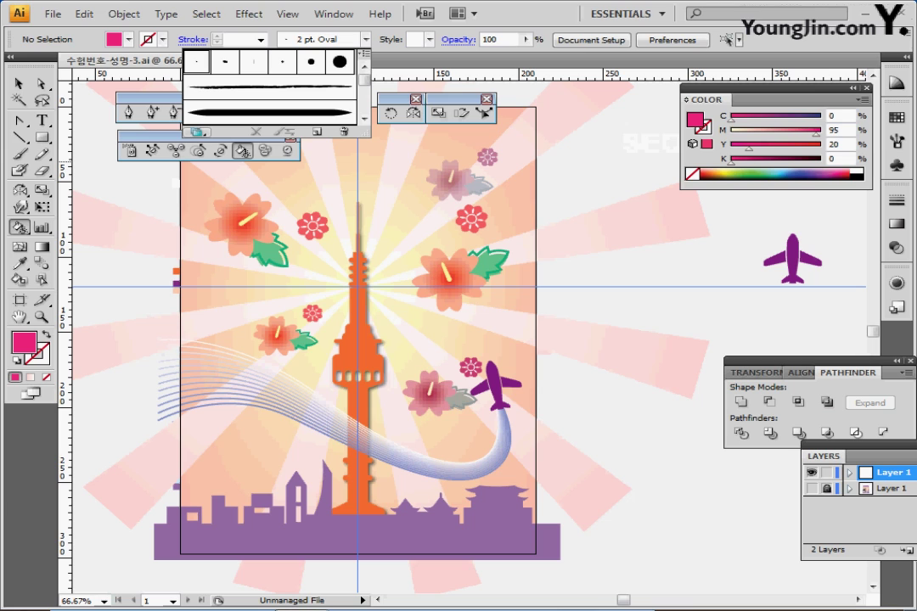
{"action": "left_click", "coordinate": [198, 133]}
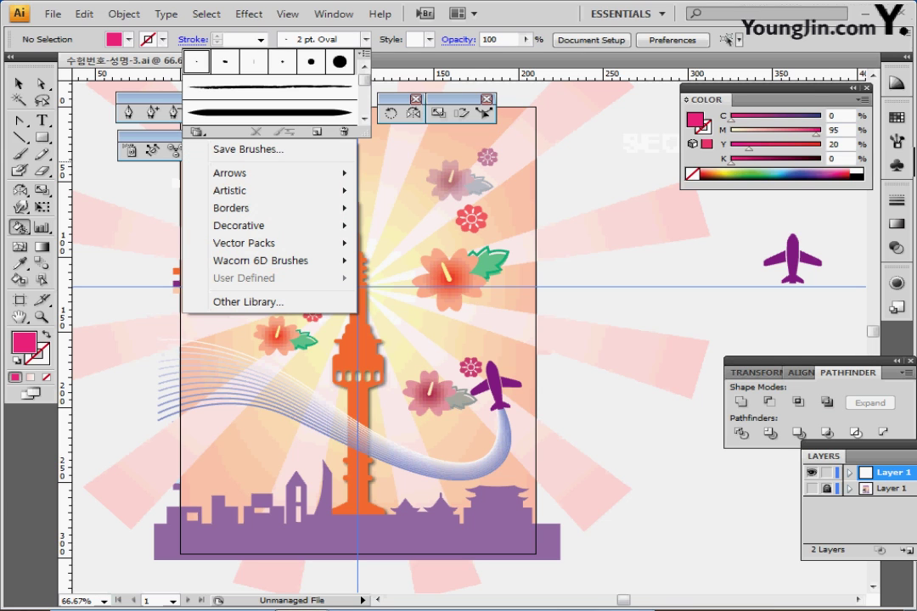
{"action": "mouse_move", "coordinate": [246, 190]}
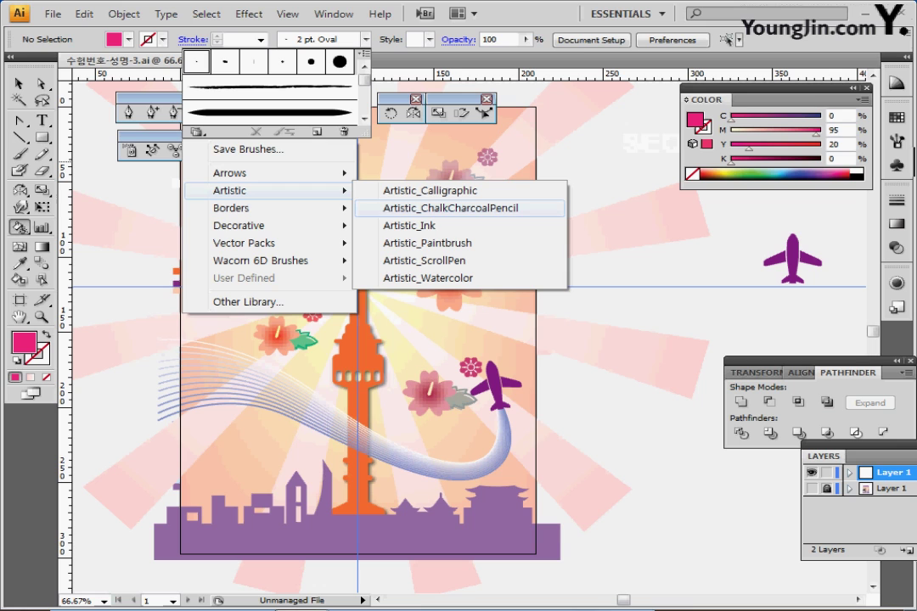
{"action": "left_click", "coordinate": [450, 208]}
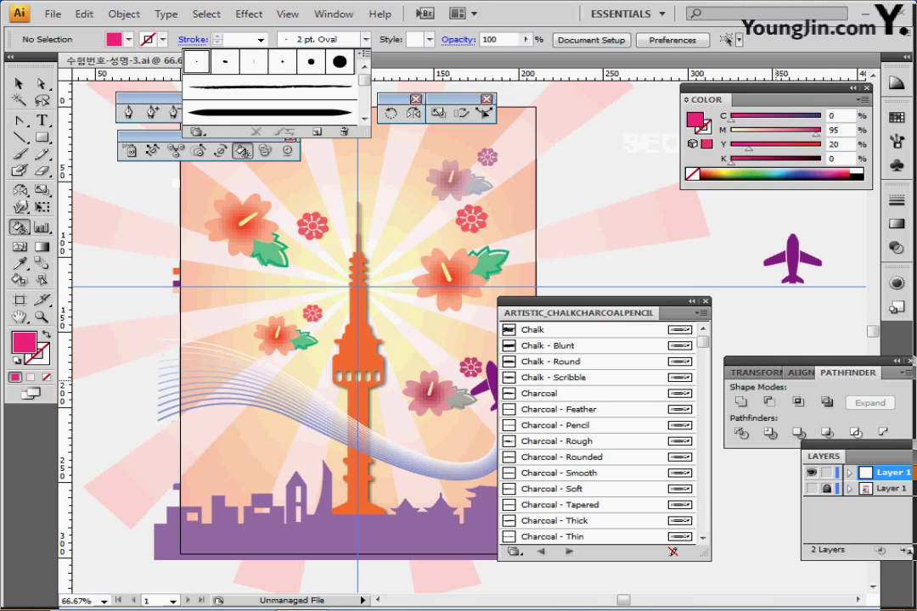
{"action": "left_click", "coordinate": [534, 329]}
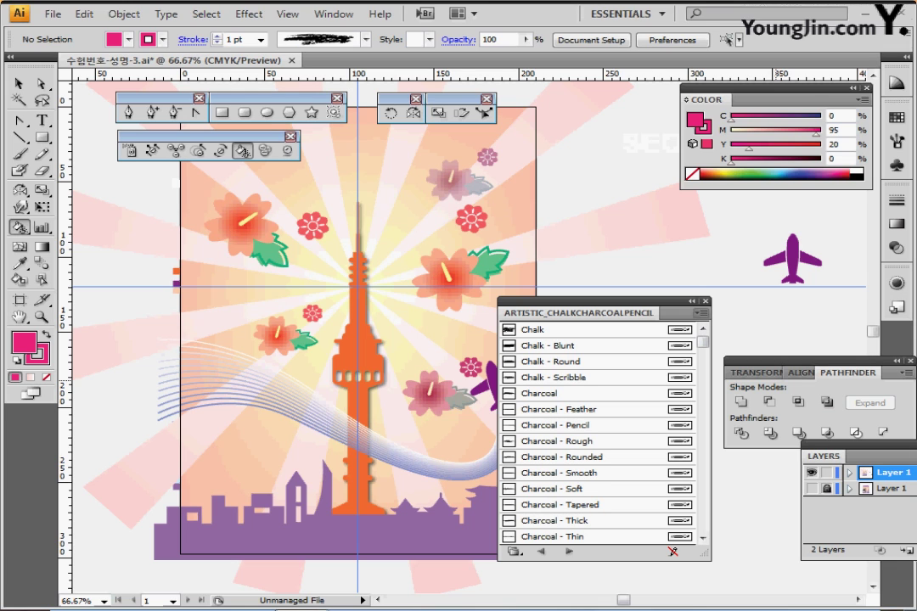
{"action": "left_click", "coordinate": [701, 312]}
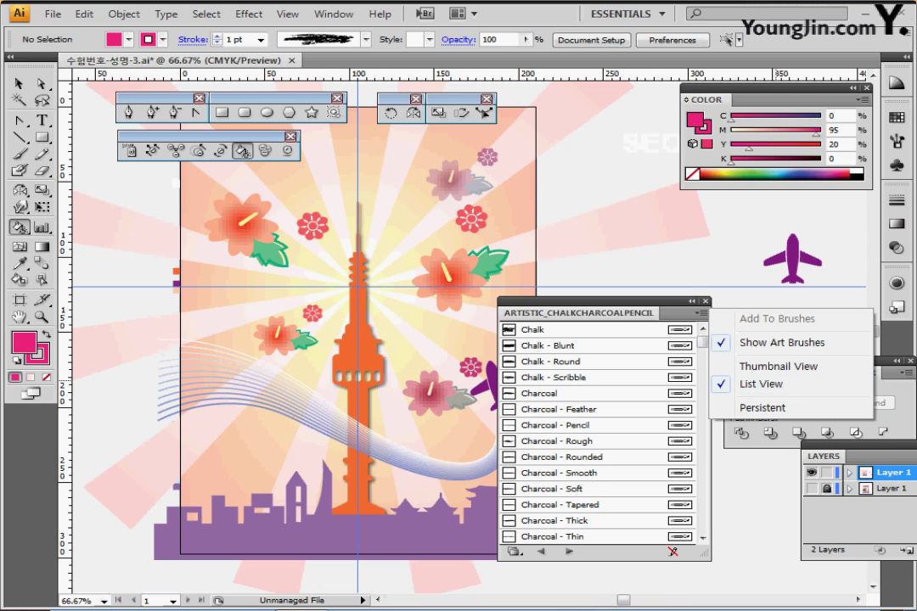
{"action": "left_click", "coordinate": [701, 313]}
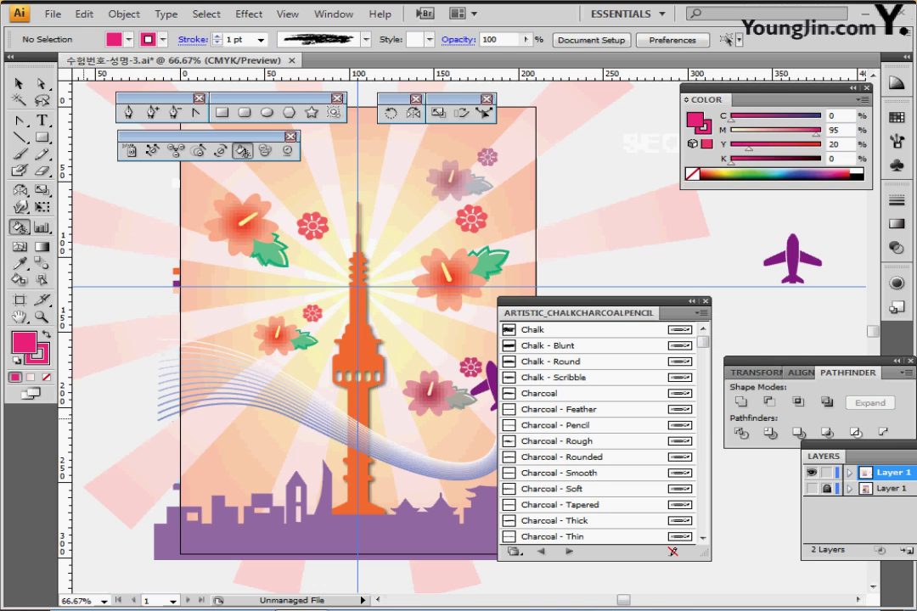
- Set the colours to no fill with a black stroke, and close the brush library
{"action": "left_click", "coordinate": [17, 361]}
{"action": "left_click", "coordinate": [47, 378]}
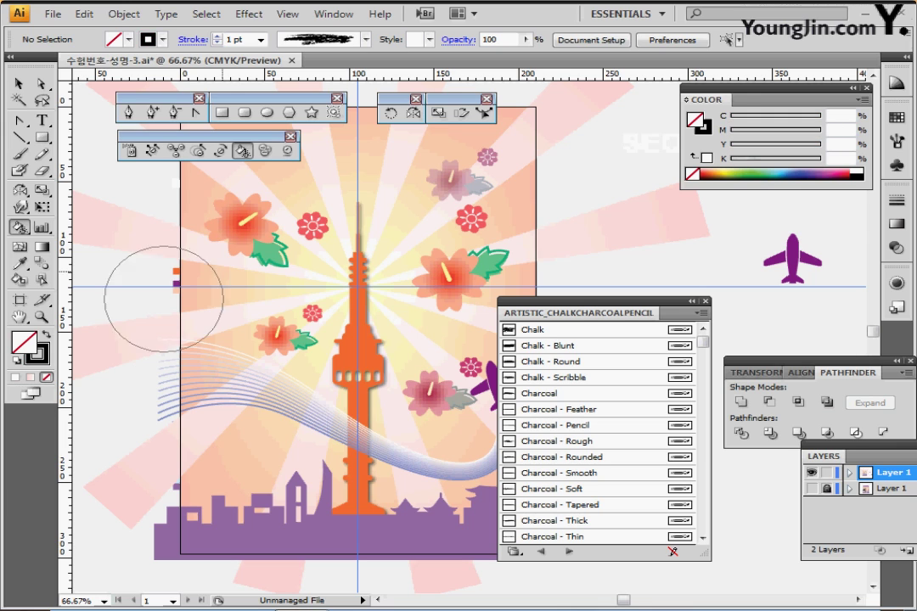
{"action": "left_click", "coordinate": [706, 302]}
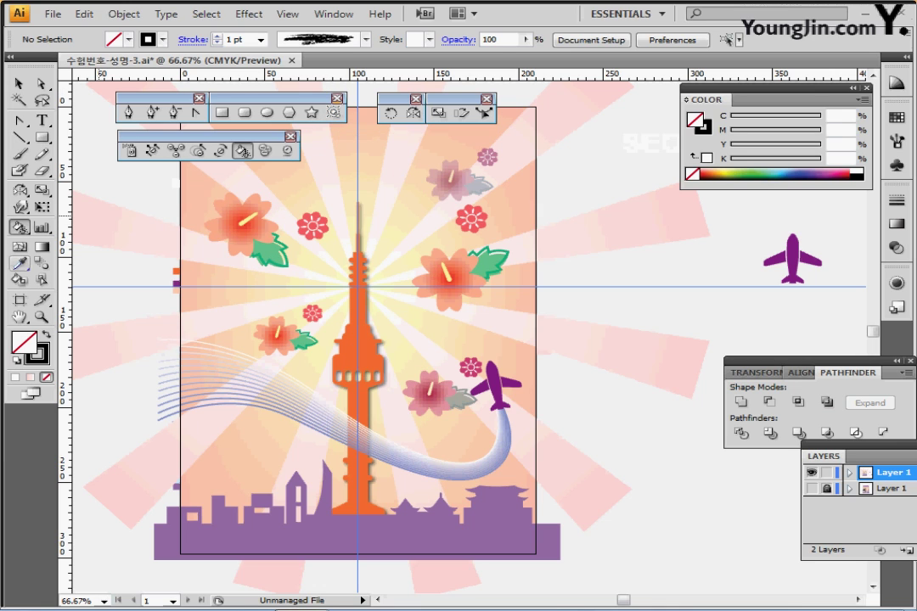
- Paint a diagonal Chalk stroke about 40 mm long across the ribbon's left end with the Paintbrush tool
{"action": "left_click", "coordinate": [19, 153]}
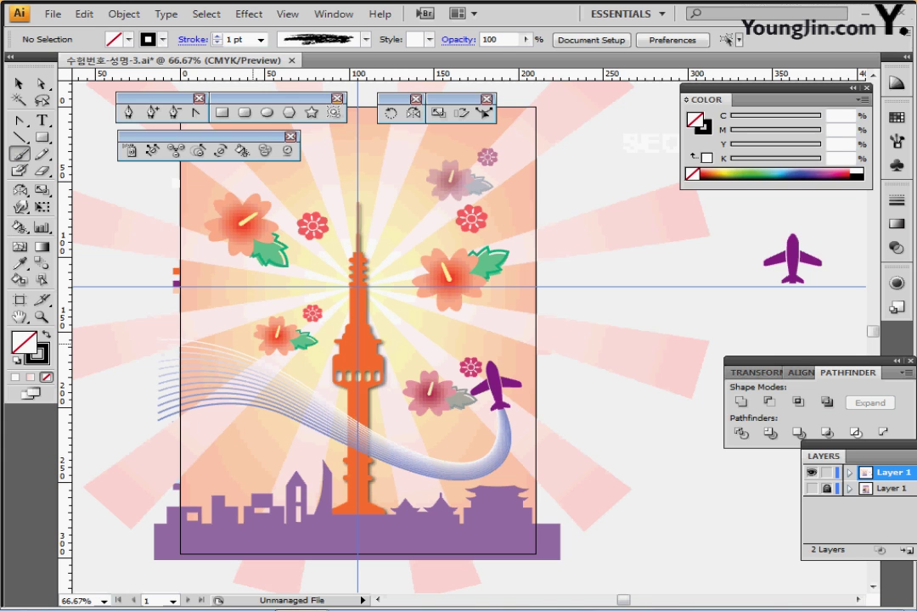
{"action": "left_click", "coordinate": [217, 412], "text": "ctrl"}
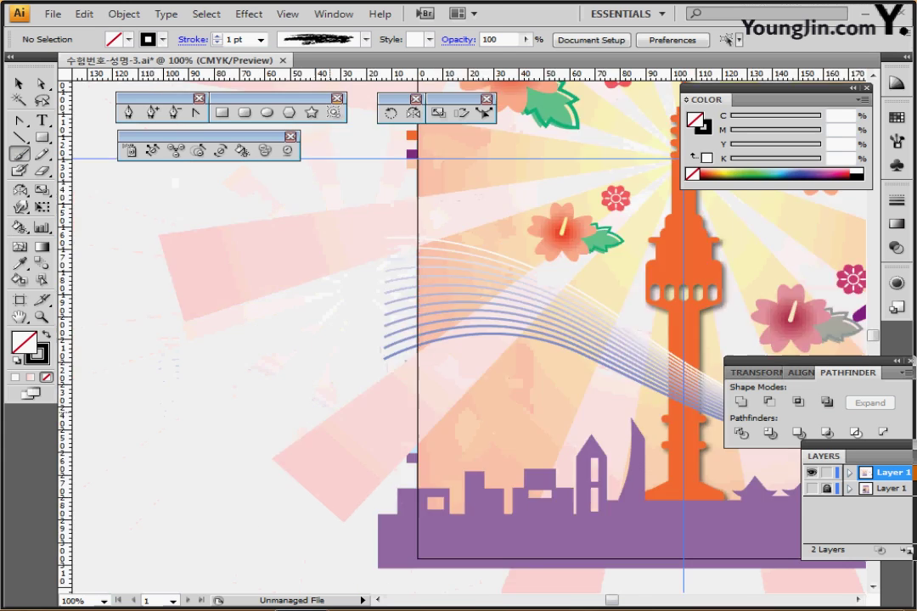
{"action": "left_click", "coordinate": [323, 413], "text": "ctrl"}
{"action": "left_click_drag", "start_coordinate": [490, 337], "coordinate": [193, 473]}
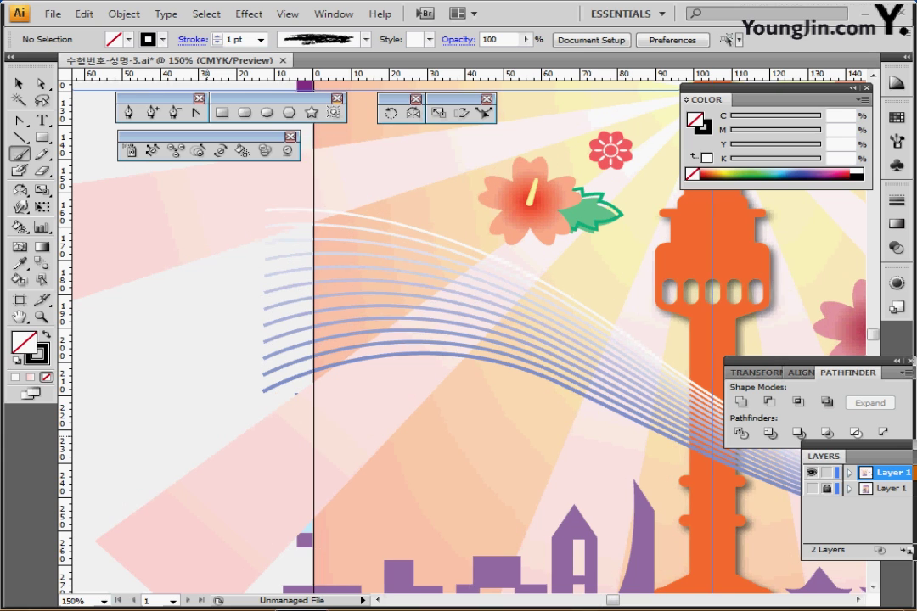
{"action": "left_click_drag", "start_coordinate": [405, 232], "coordinate": [328, 313]}
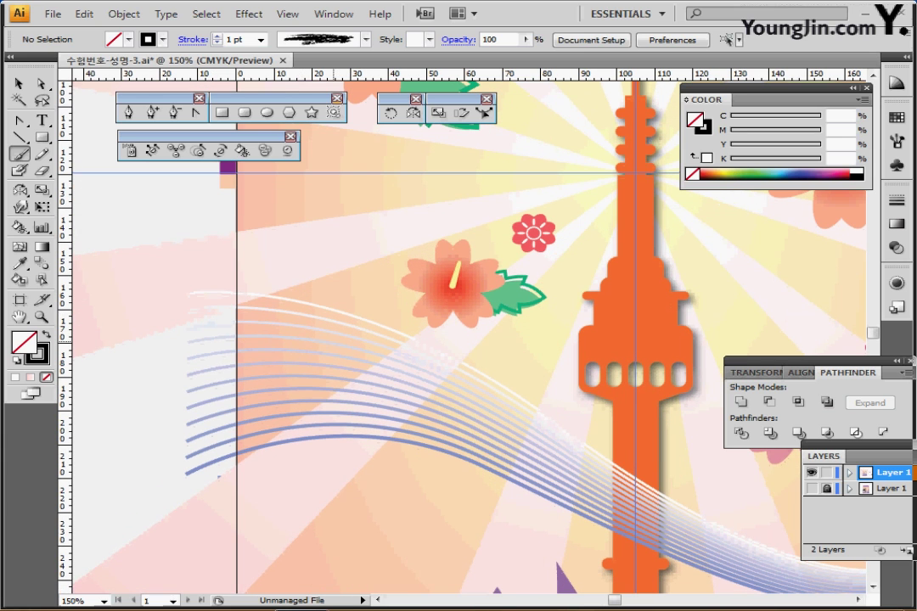
{"action": "left_click_drag", "start_coordinate": [329, 287], "coordinate": [245, 411]}
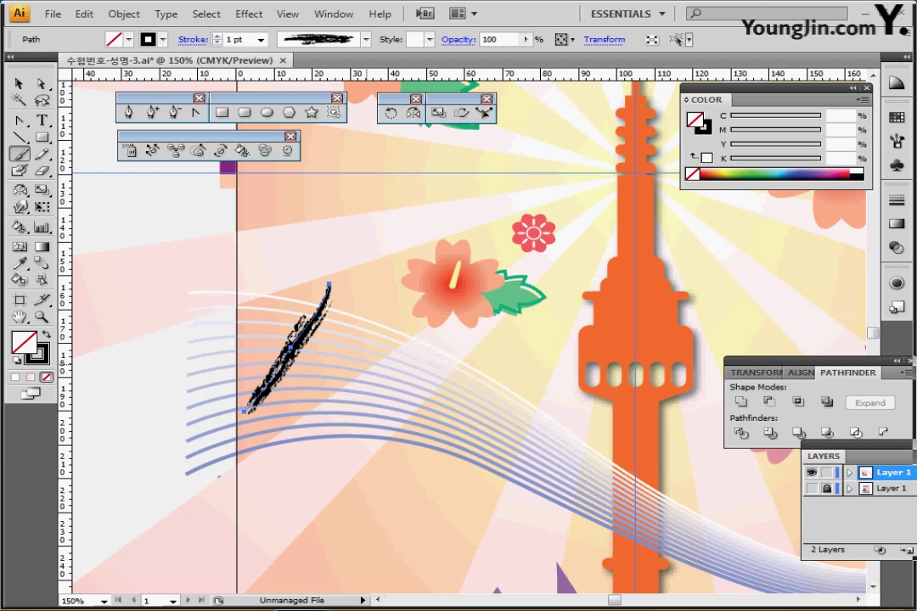
{"action": "left_click_drag", "start_coordinate": [367, 366], "coordinate": [381, 272]}
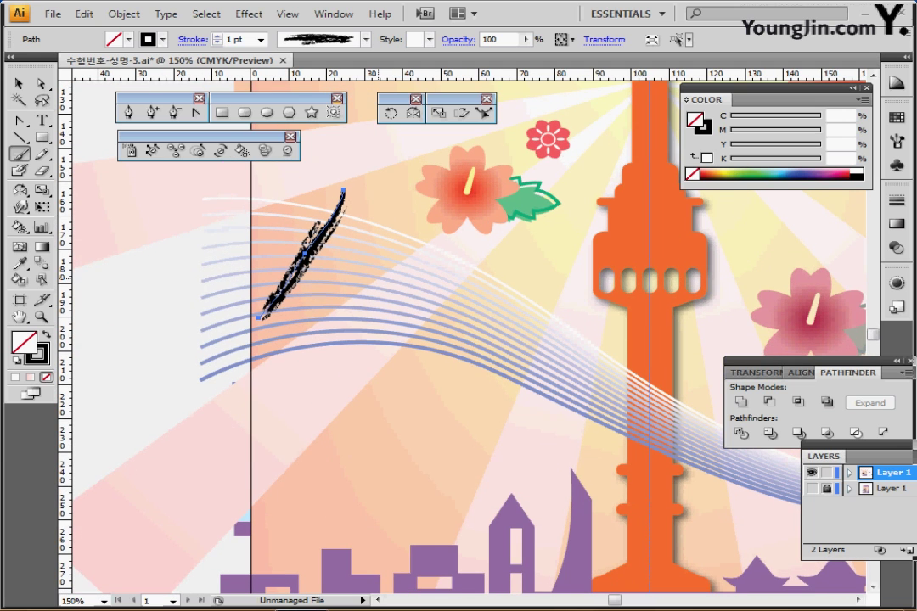
{"action": "mouse_move", "coordinate": [381, 277]}
{"action": "left_mouse_down"}
{"action": "mouse_move", "coordinate": [361, 316]}
{"action": "mouse_move", "coordinate": [380, 307]}
{"action": "left_mouse_up"}
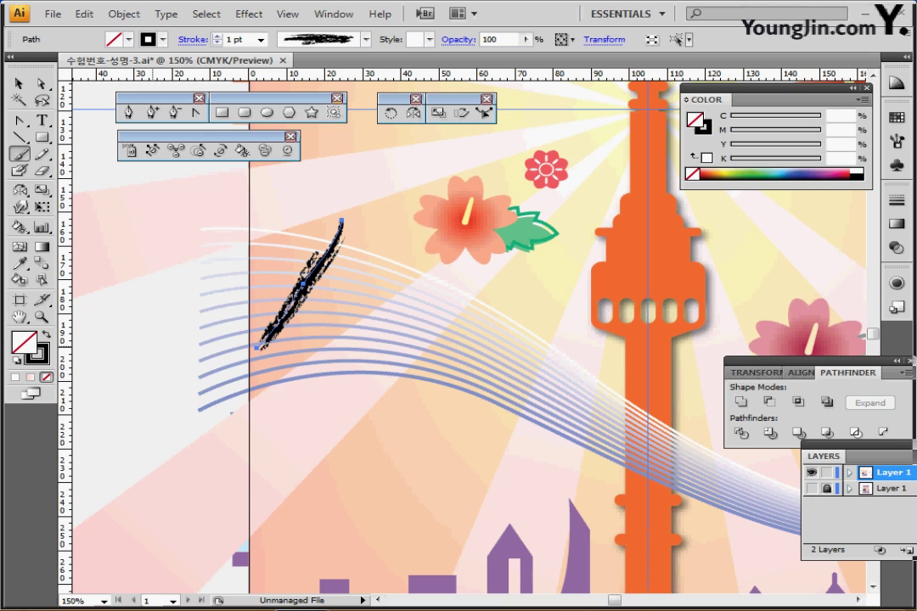
{"action": "key", "text": "ctrl"}
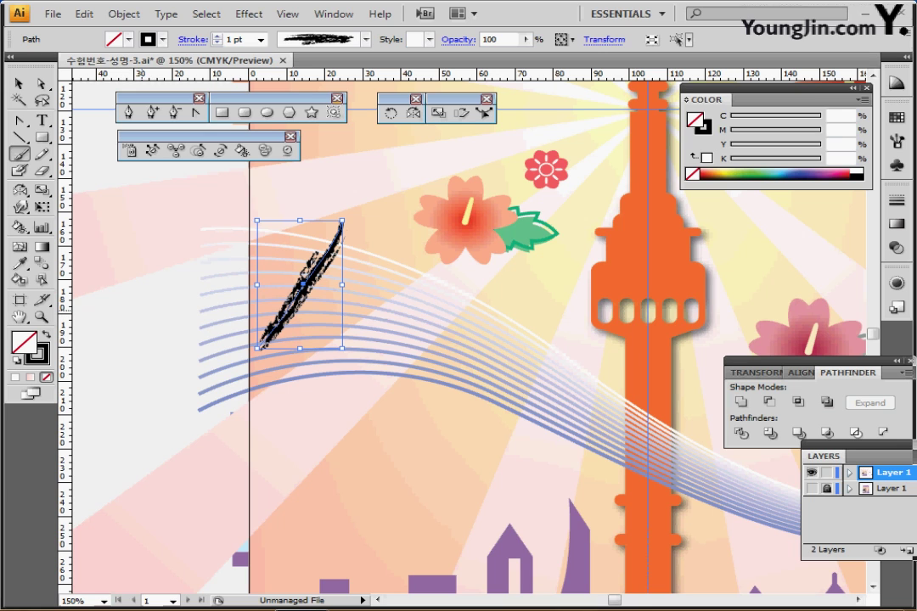
- Complete a chalk letter K by painting its two angled arms as one Chalk stroke about 24 mm wide, and nudge the arms up and right
{"action": "key", "text": "ctrl"}
{"action": "left_click", "coordinate": [132, 328], "text": "ctrl"}
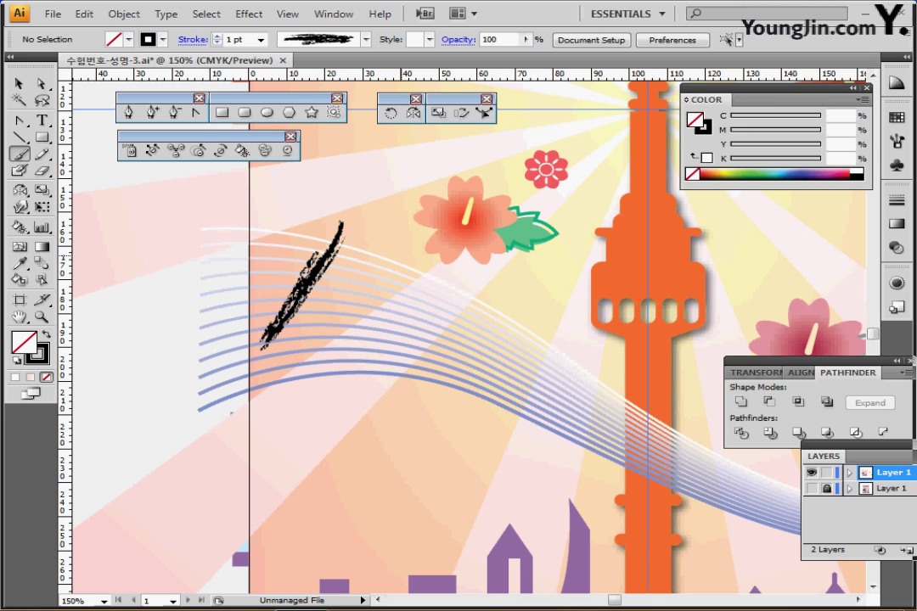
{"action": "left_click_drag", "start_coordinate": [301, 310], "coordinate": [395, 255]}
{"action": "left_click_drag", "start_coordinate": [302, 309], "coordinate": [382, 375]}
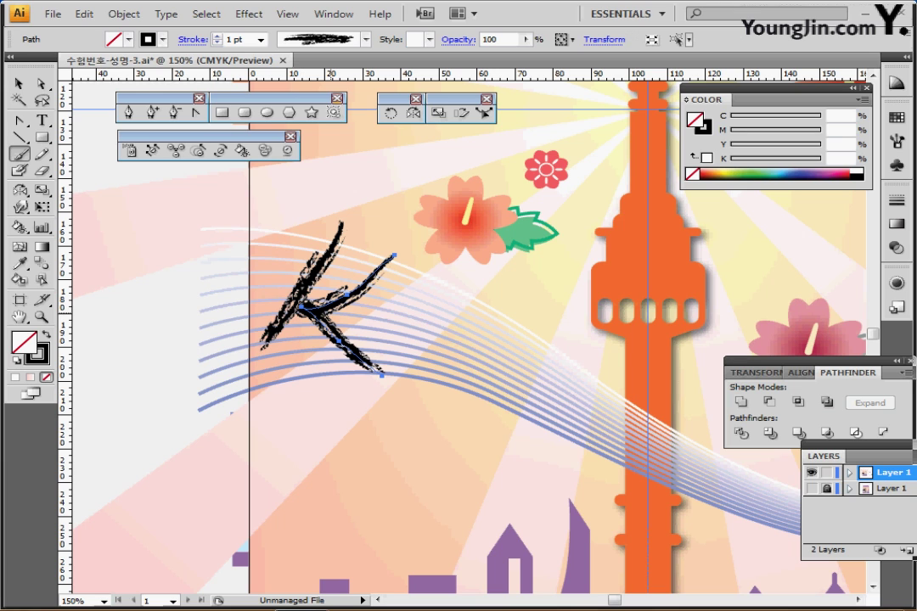
{"action": "left_click_drag", "start_coordinate": [318, 309], "coordinate": [323, 300]}
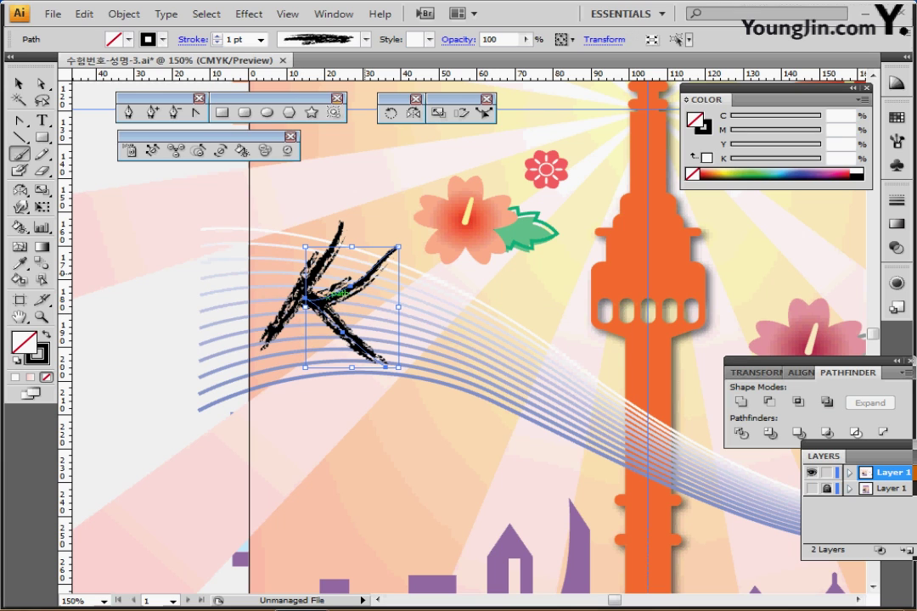
- Try to reshape the K's angled arms by moving their end anchors with Direct Selection, and undo the anchor moves
{"action": "left_click", "coordinate": [41, 84]}
{"action": "left_click", "coordinate": [397, 248]}
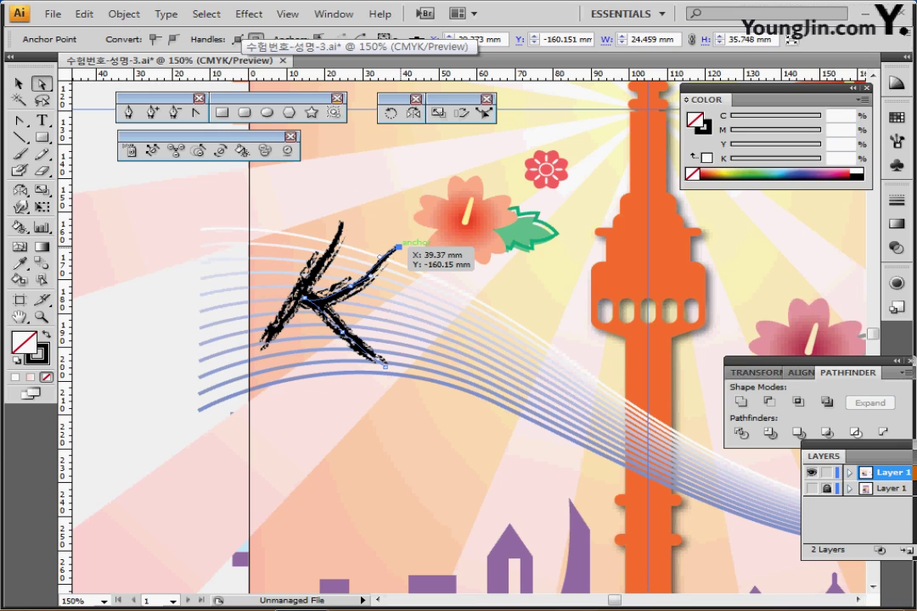
{"action": "left_click_drag", "start_coordinate": [397, 248], "coordinate": [403, 251]}
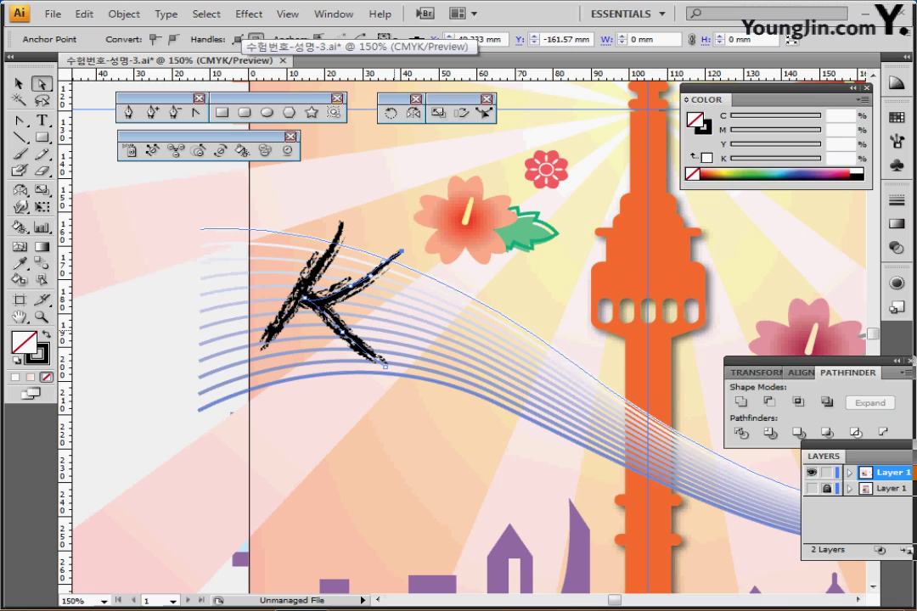
{"action": "left_click_drag", "start_coordinate": [384, 371], "coordinate": [379, 372]}
{"action": "left_click", "coordinate": [342, 332]}
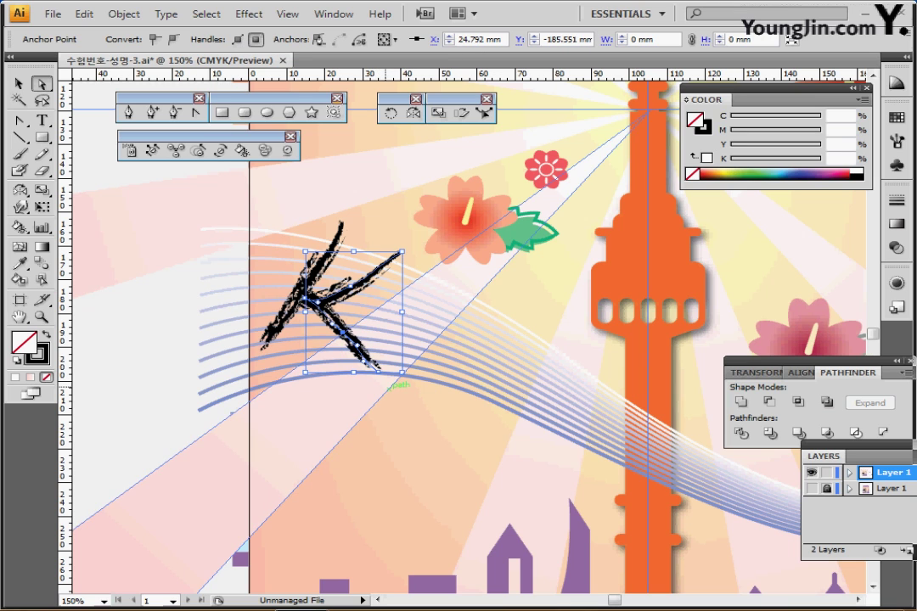
{"action": "key", "text": "ctrl+z"}
{"action": "key", "text": "ctrl+z"}
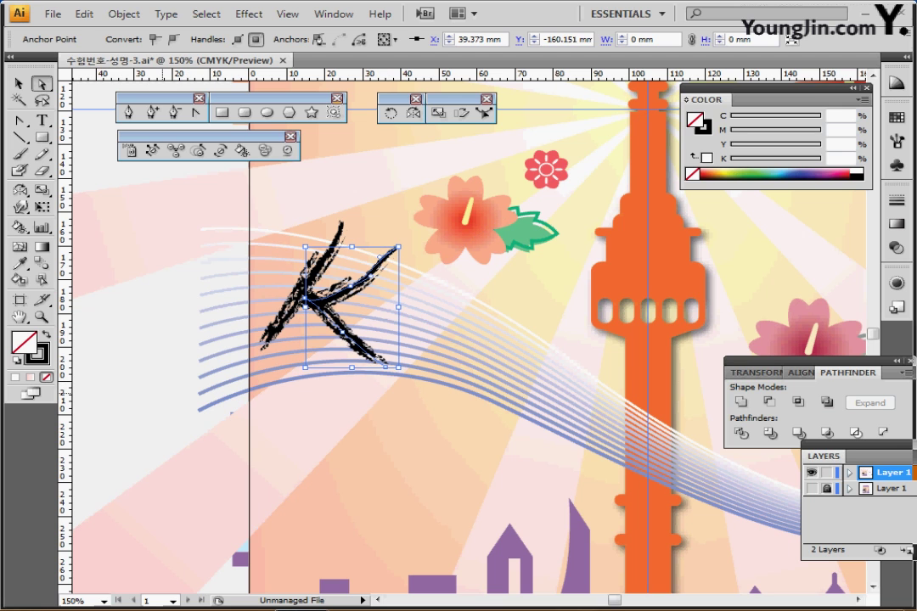
- Move the "Fair" text from the pasteboard onto the ribbon just beside the chalk K, and save the document
{"action": "left_click", "coordinate": [156, 395]}
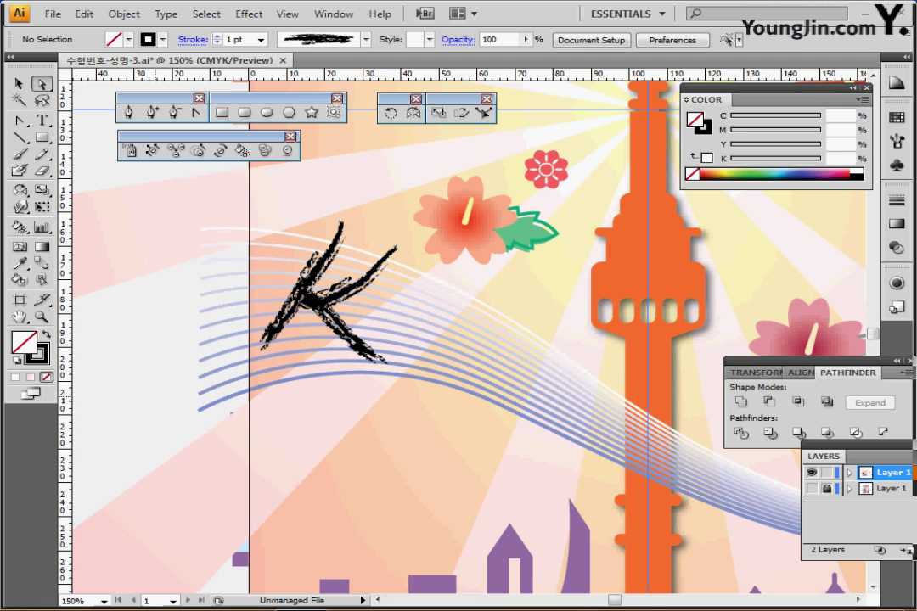
{"action": "key", "text": "ctrl+1"}
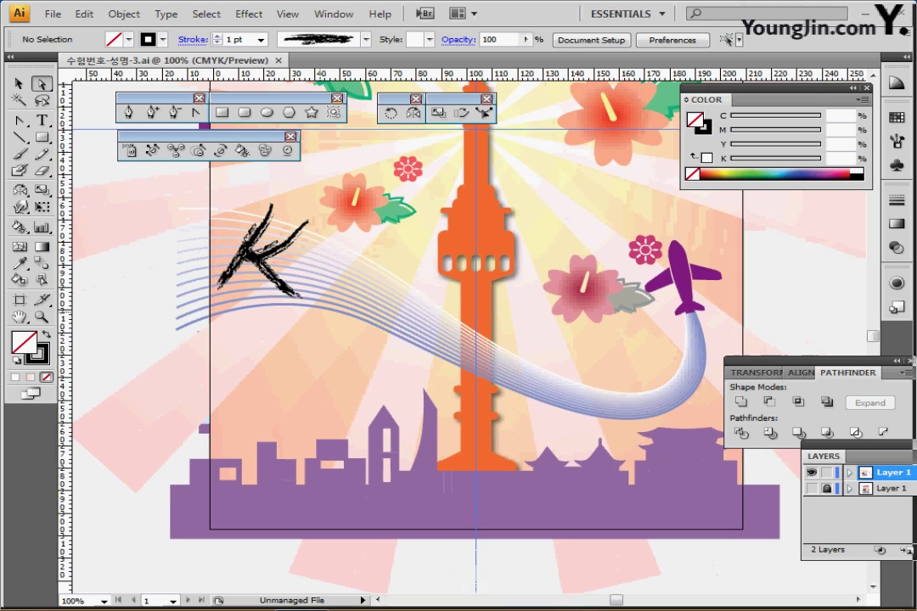
{"action": "left_click_drag", "start_coordinate": [329, 310], "coordinate": [307, 319]}
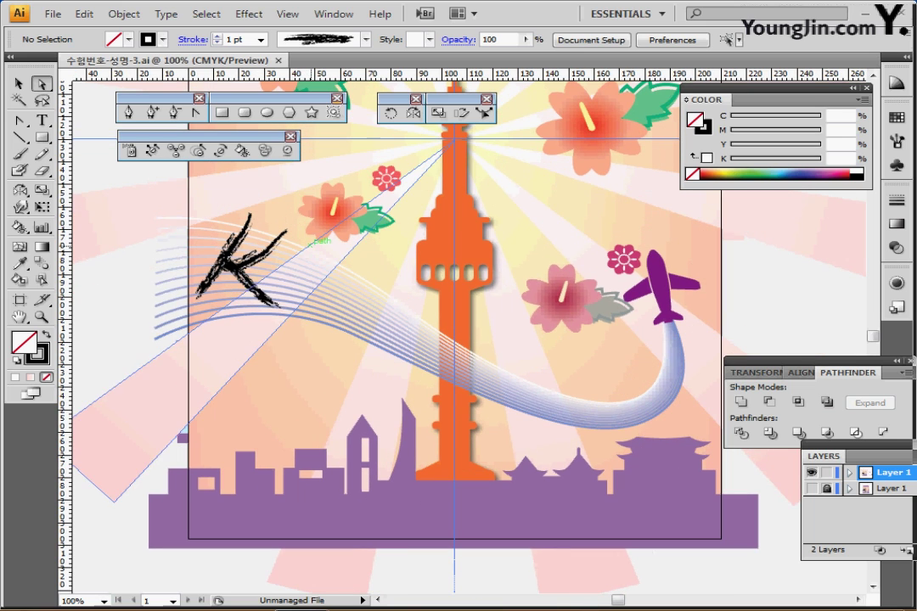
{"action": "left_click_drag", "start_coordinate": [287, 387], "coordinate": [294, 255]}
{"action": "key", "text": "ctrl+minus"}
{"action": "key", "text": "ctrl+minus"}
{"action": "left_click_drag", "start_coordinate": [845, 270], "coordinate": [331, 214]}
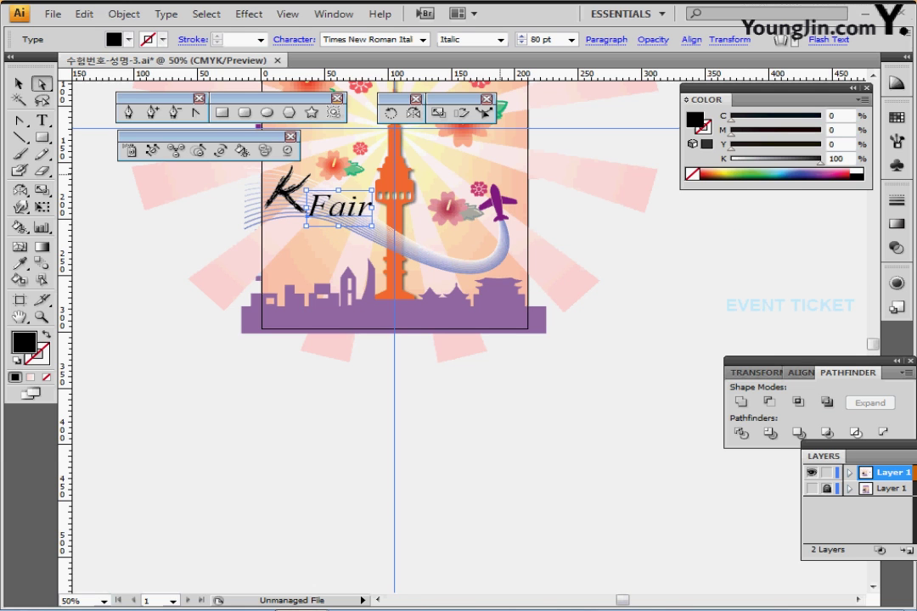
{"action": "left_click", "coordinate": [363, 240], "text": "ctrl"}
{"action": "left_click", "coordinate": [364, 239], "text": "ctrl"}
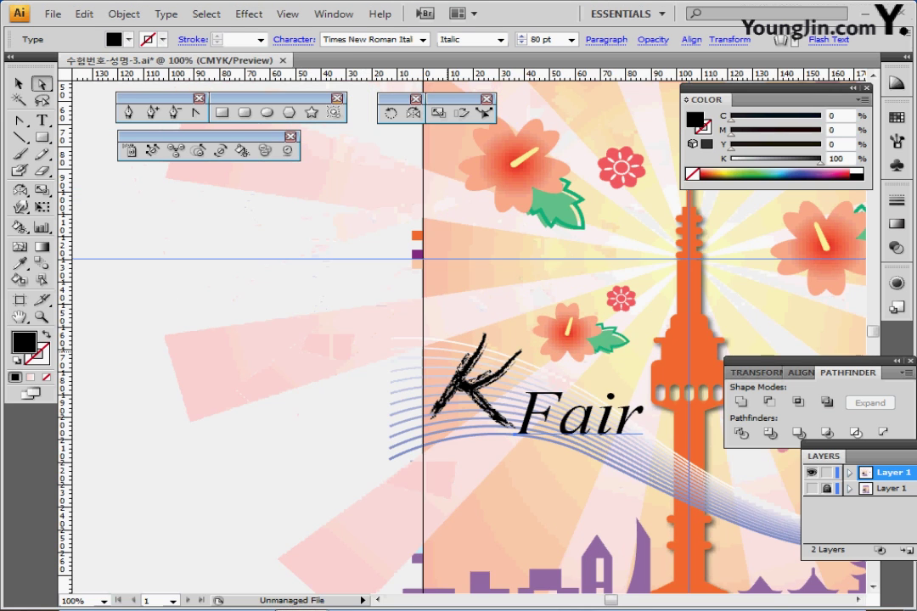
{"action": "key", "text": "ctrl+s"}
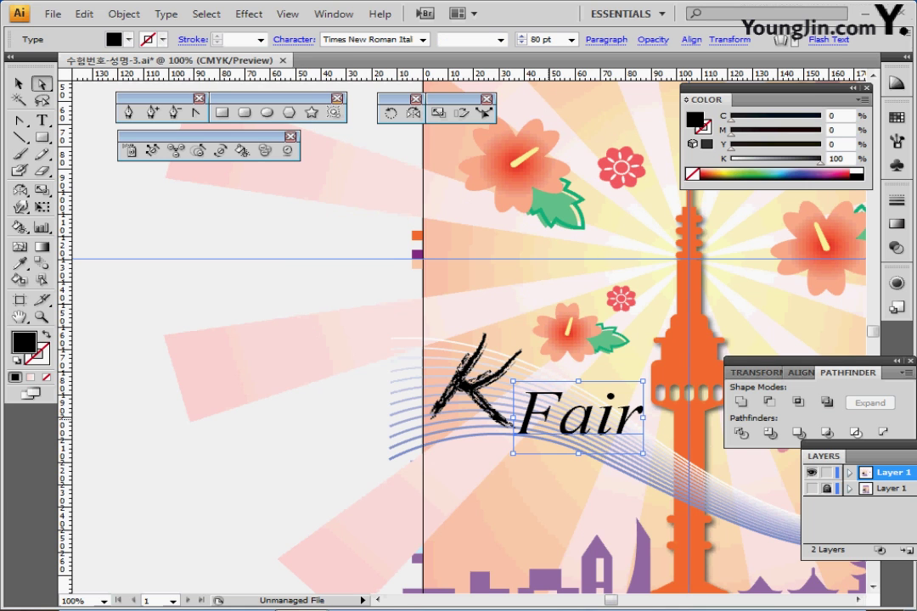
- Rotate the "Fair" text clockwise to follow the ribbon's downward slope, and settle it against the K's lower arm
{"action": "left_click_drag", "start_coordinate": [586, 407], "coordinate": [295, 273]}
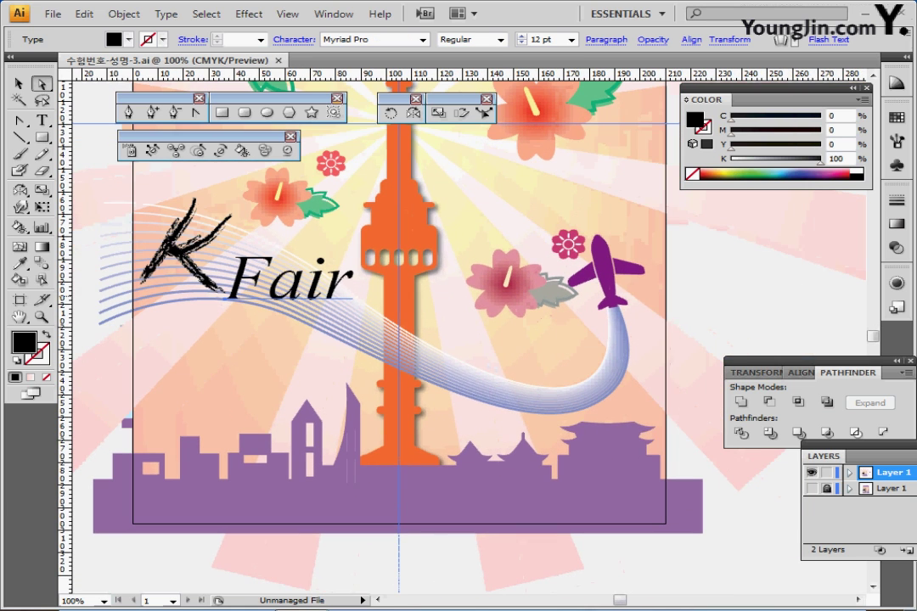
{"action": "left_click", "coordinate": [17, 84]}
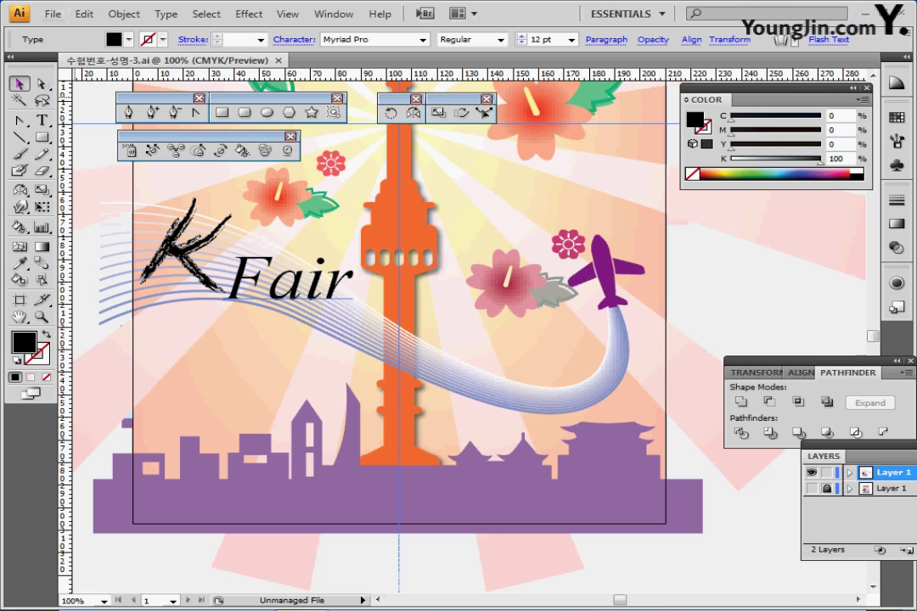
{"action": "left_click", "coordinate": [289, 281]}
{"action": "left_click_drag", "start_coordinate": [361, 243], "coordinate": [379, 258]}
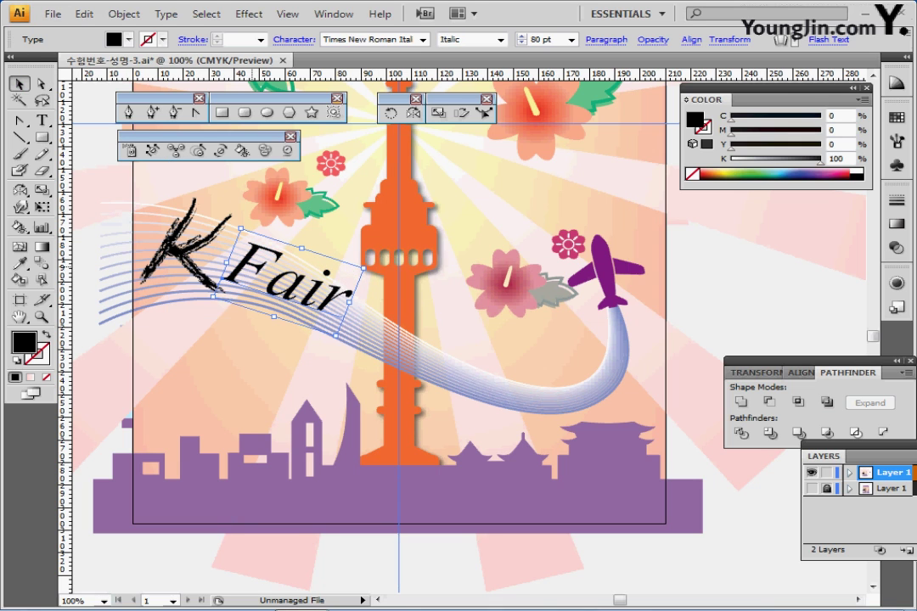
{"action": "left_click_drag", "start_coordinate": [249, 274], "coordinate": [248, 264]}
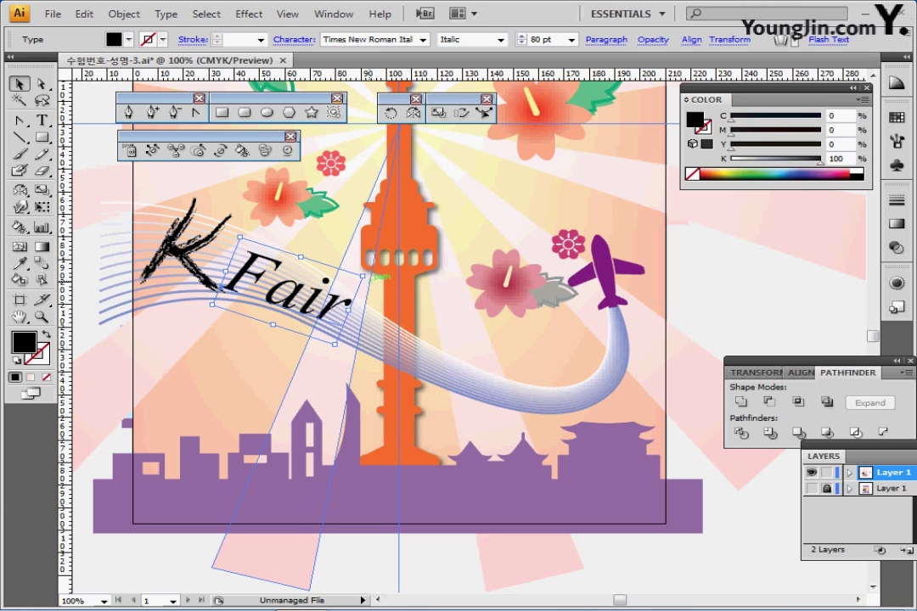
{"action": "left_click_drag", "start_coordinate": [367, 275], "coordinate": [381, 276]}
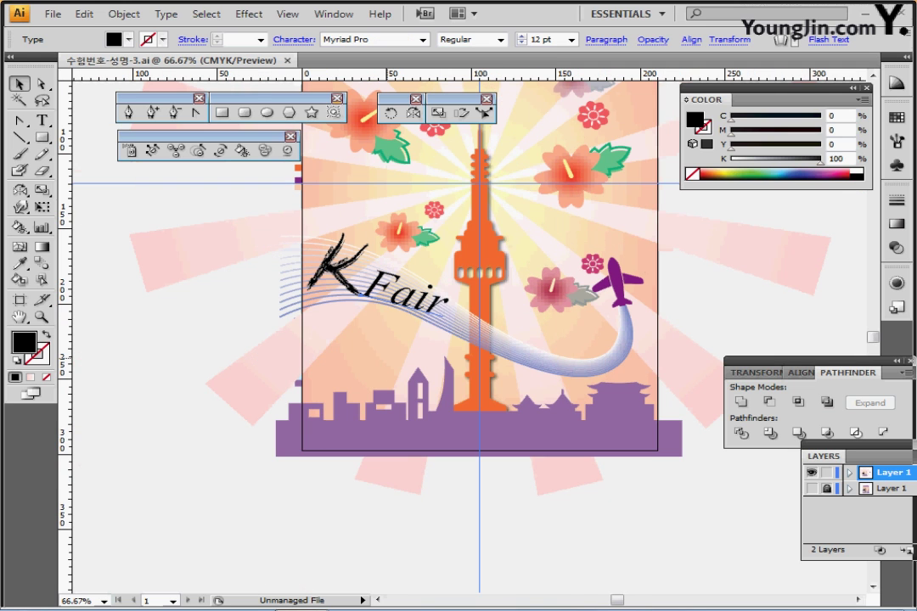
- Pick up the purple fill from the small swatch square beside the poster's upper-left edge using Outline view, and deselect it
{"action": "left_click_drag", "start_coordinate": [457, 346], "coordinate": [334, 276]}
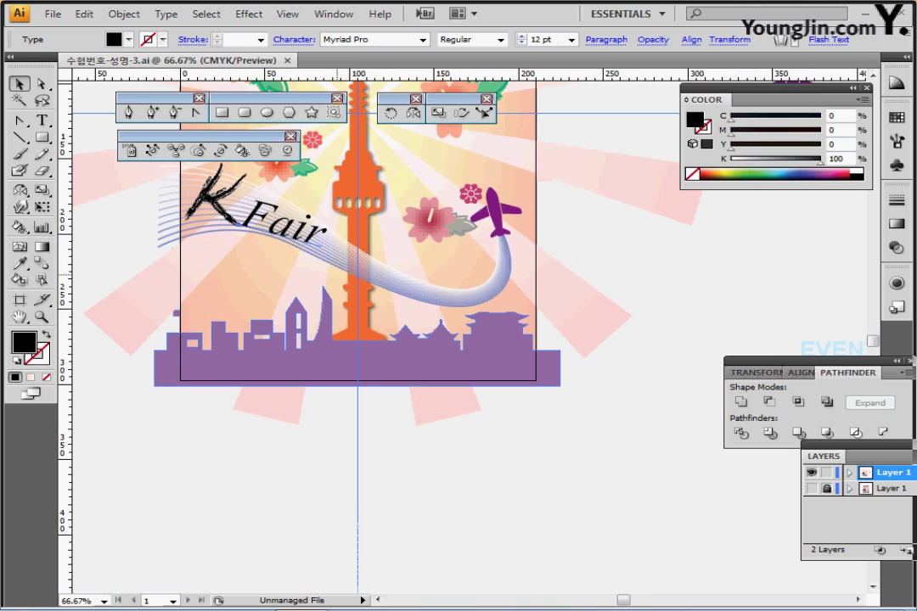
{"action": "left_click_drag", "start_coordinate": [321, 178], "coordinate": [330, 340]}
{"action": "left_click_drag", "start_coordinate": [365, 188], "coordinate": [371, 254]}
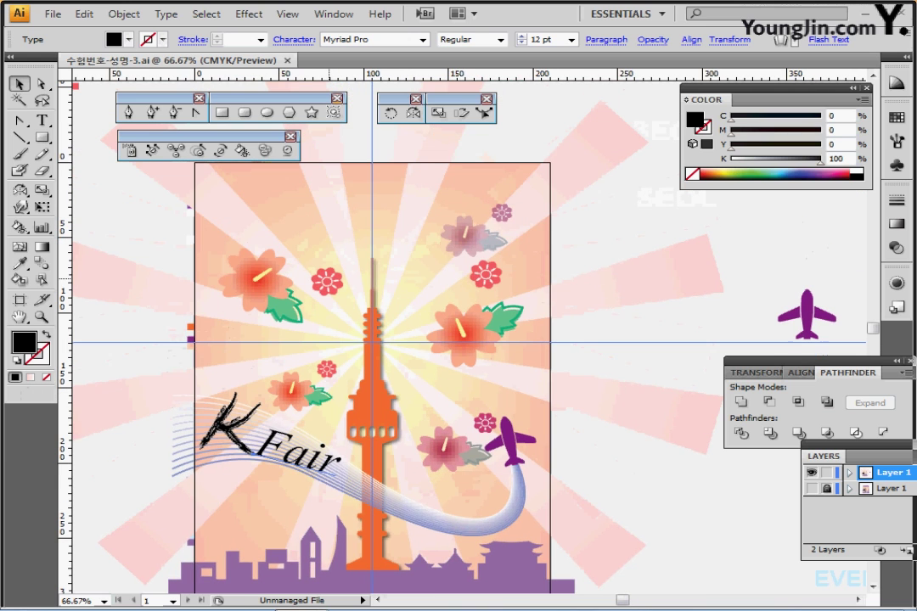
{"action": "left_click", "coordinate": [371, 254], "text": "ctrl"}
{"action": "left_click_drag", "start_coordinate": [427, 264], "coordinate": [368, 228]}
{"action": "left_click", "coordinate": [404, 248], "text": "ctrl"}
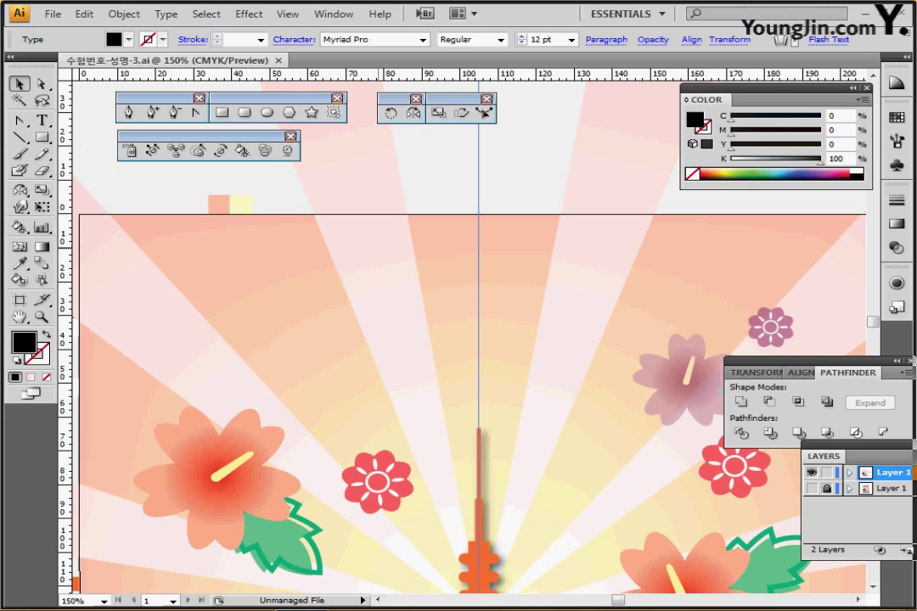
{"action": "left_click", "coordinate": [386, 358], "text": "ctrl+alt"}
{"action": "left_click", "coordinate": [385, 382], "text": "ctrl+alt"}
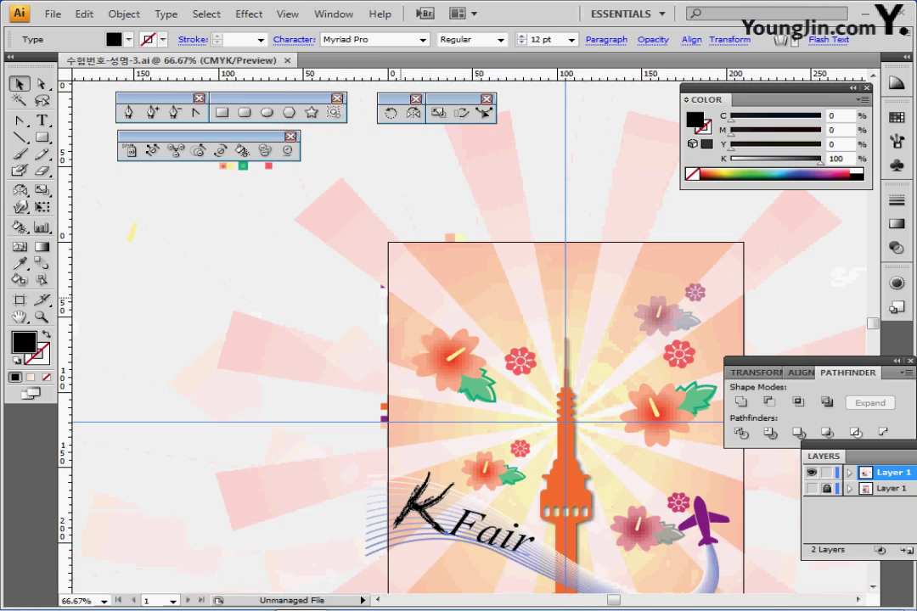
{"action": "left_click_drag", "start_coordinate": [453, 278], "coordinate": [357, 246]}
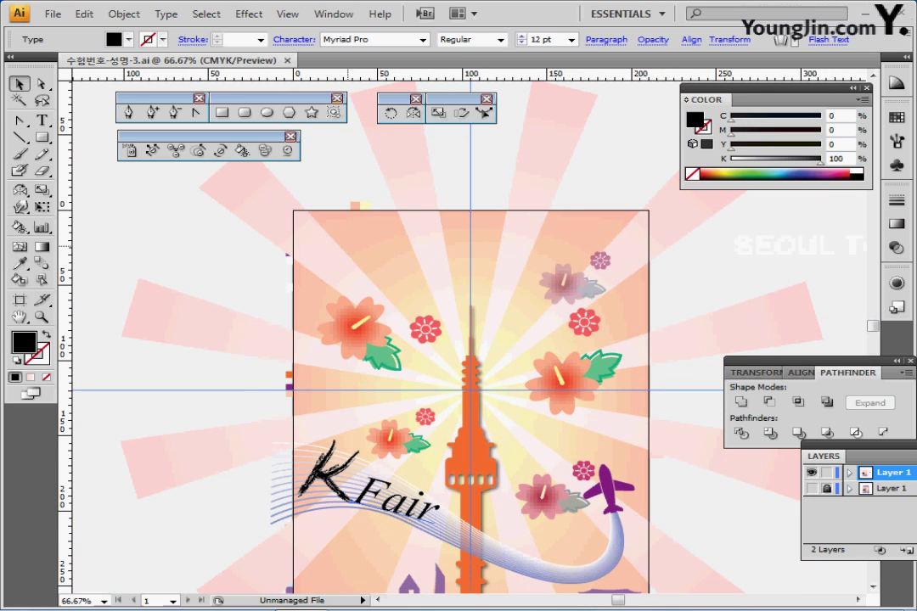
{"action": "key", "text": "ctrl+y"}
{"action": "left_click", "coordinate": [289, 253]}
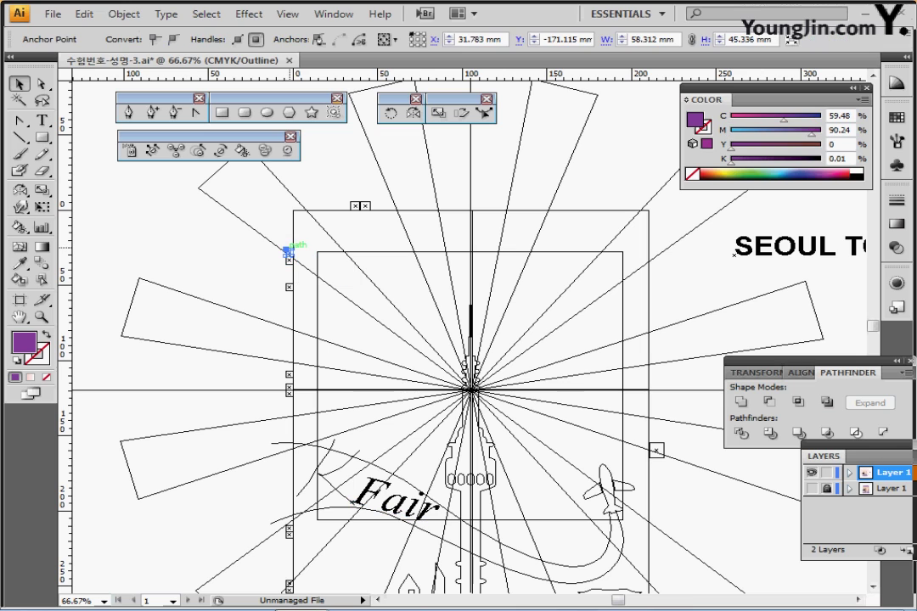
{"action": "left_click", "coordinate": [620, 194]}
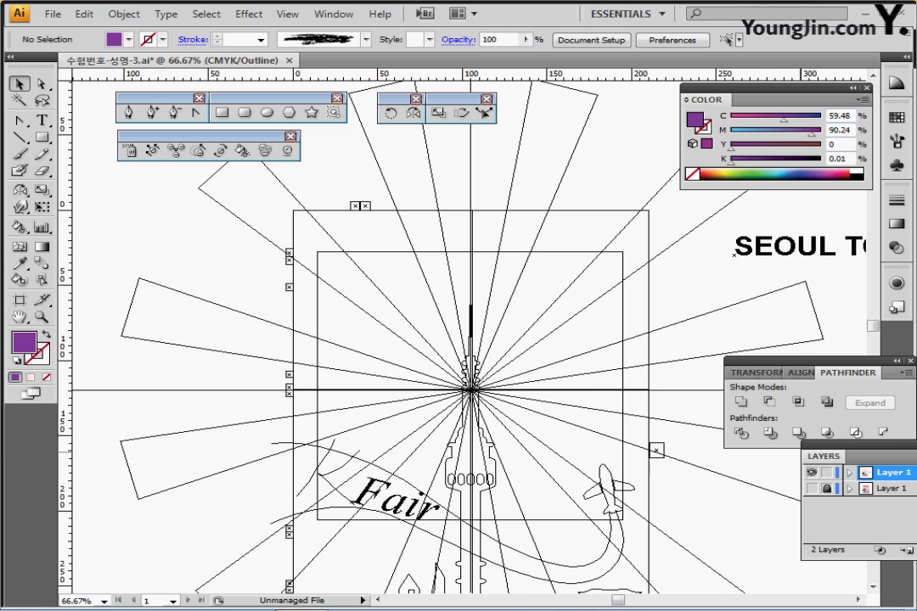
- Examine the SEOUL TOUR banner and its purple ellipses on the reference layer, and return to the top of the working artwork
{"action": "left_click", "coordinate": [812, 472]}
{"action": "left_click", "coordinate": [812, 488]}
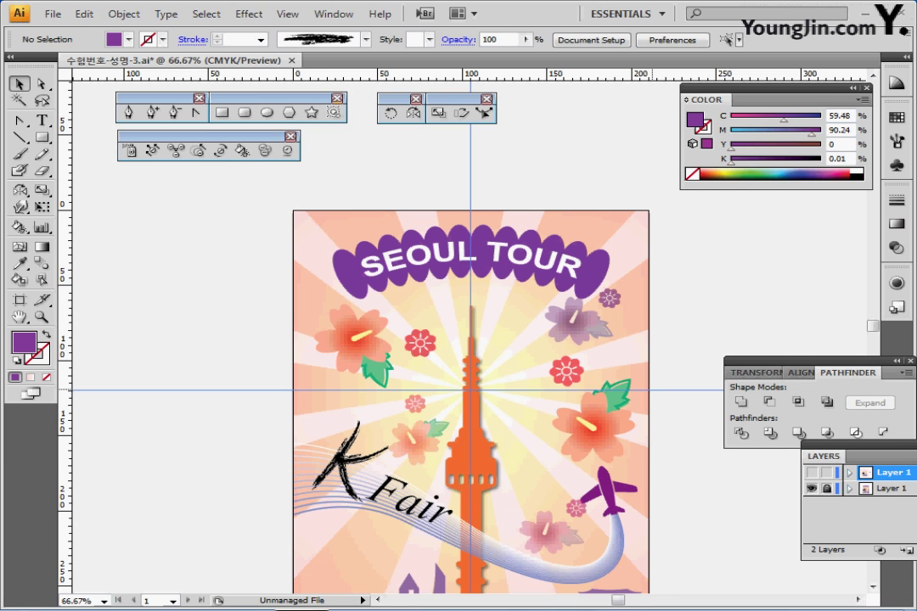
{"action": "key", "text": "i"}
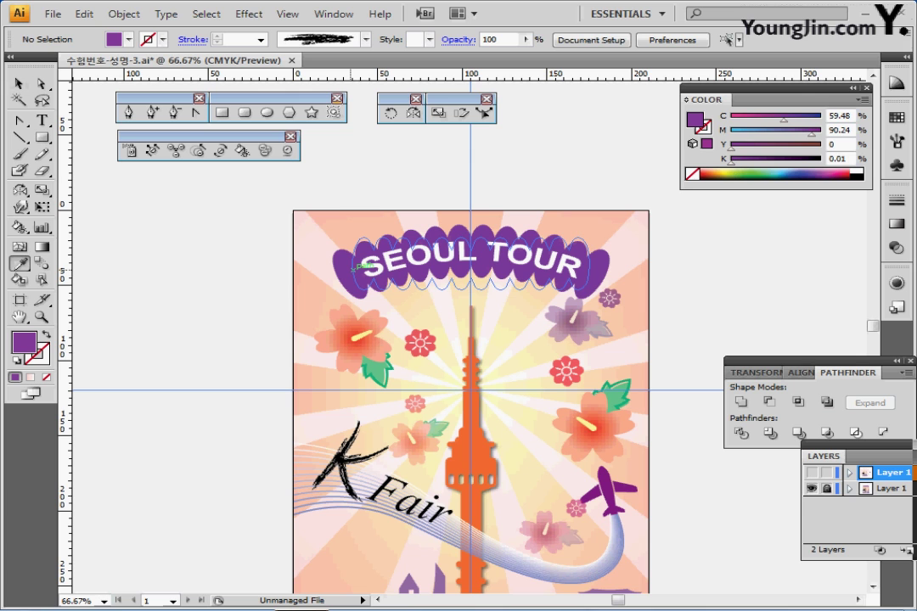
{"action": "key", "text": "ctrl+shift+a"}
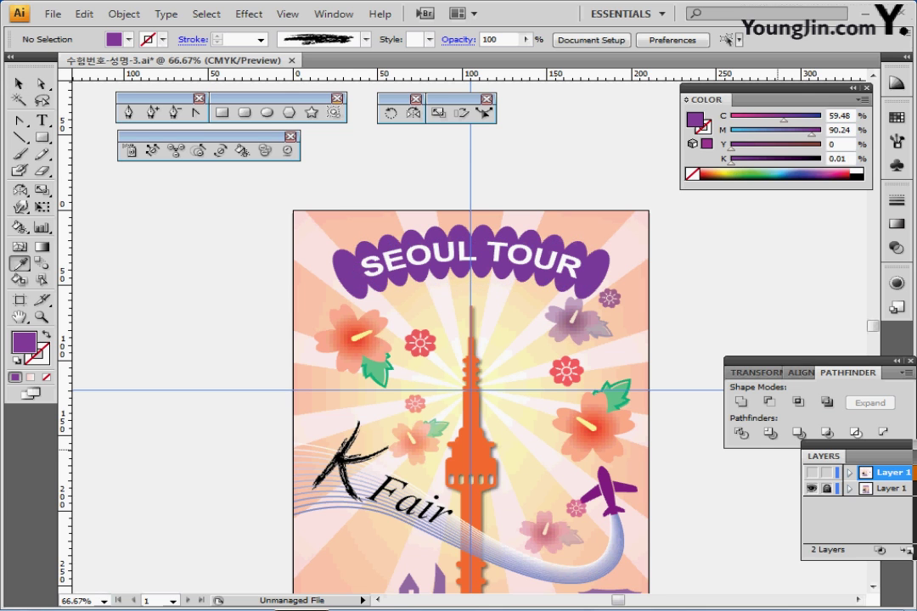
{"action": "key", "text": "ctrl+y"}
{"action": "key", "text": "ctrl+plus"}
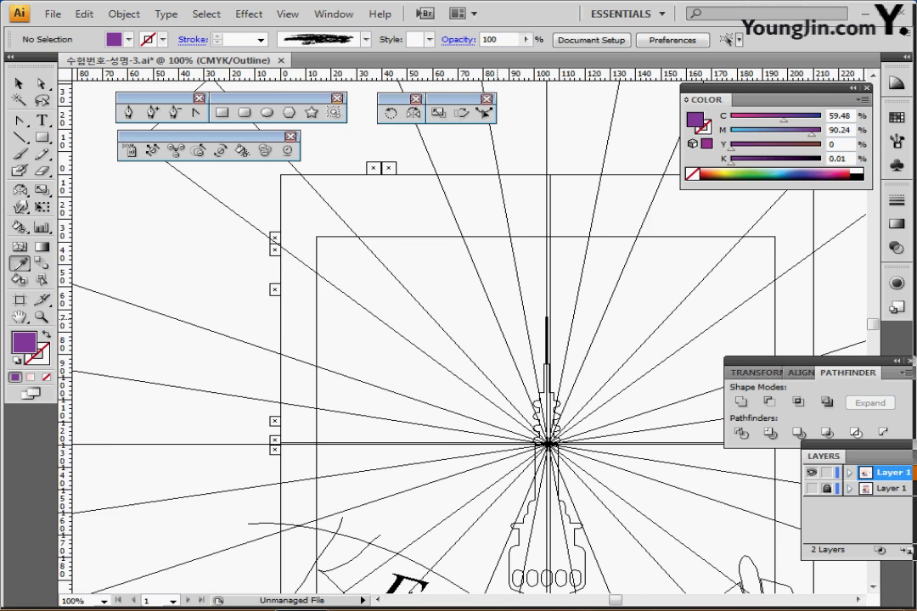
{"action": "key", "text": "ctrl+plus"}
{"action": "key", "text": "ctrl+y"}
{"action": "left_click_drag", "start_coordinate": [456, 295], "coordinate": [386, 315]}
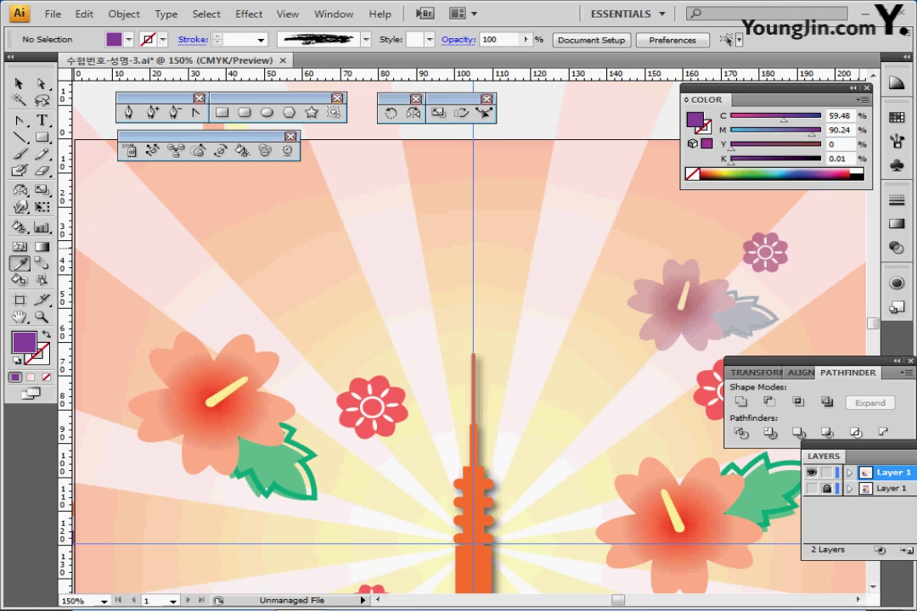
- Set the fill colour to C 60, M 90, Y 0, K 0
{"action": "double_click", "coordinate": [840, 115]}
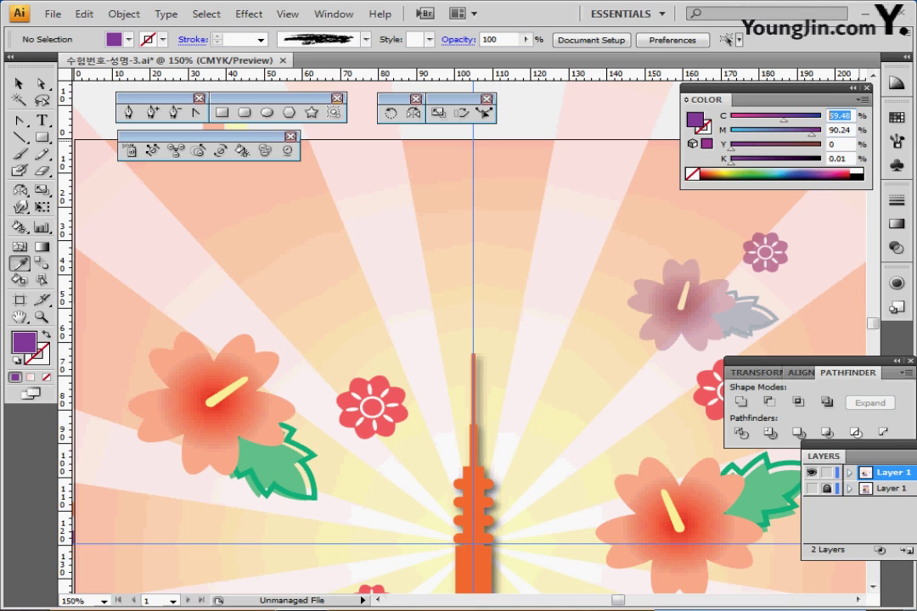
{"action": "type", "text": "60"}
{"action": "key", "text": "Tab"}
{"action": "type", "text": "90"}
{"action": "key", "text": "Tab"}
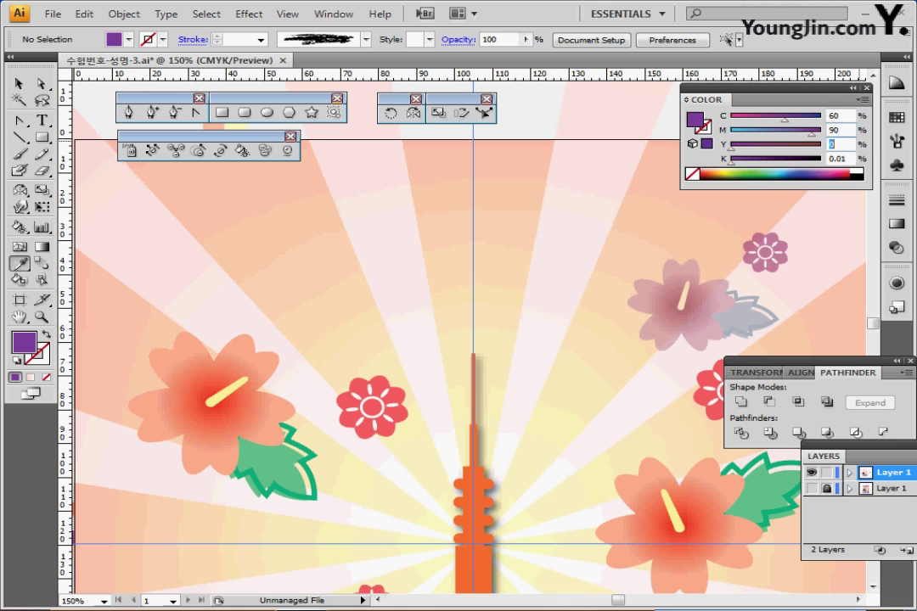
{"action": "type", "text": "0"}
{"action": "key", "text": "Tab"}
{"action": "type", "text": "0"}
{"action": "key", "text": "Return"}
- Draw a purple vertical ellipse about 10 mm wide and 22 mm tall above the upper-left hibiscus
{"action": "scroll", "coordinate": [684, 305], "scroll_direction": "down", "scroll_amount": 1}
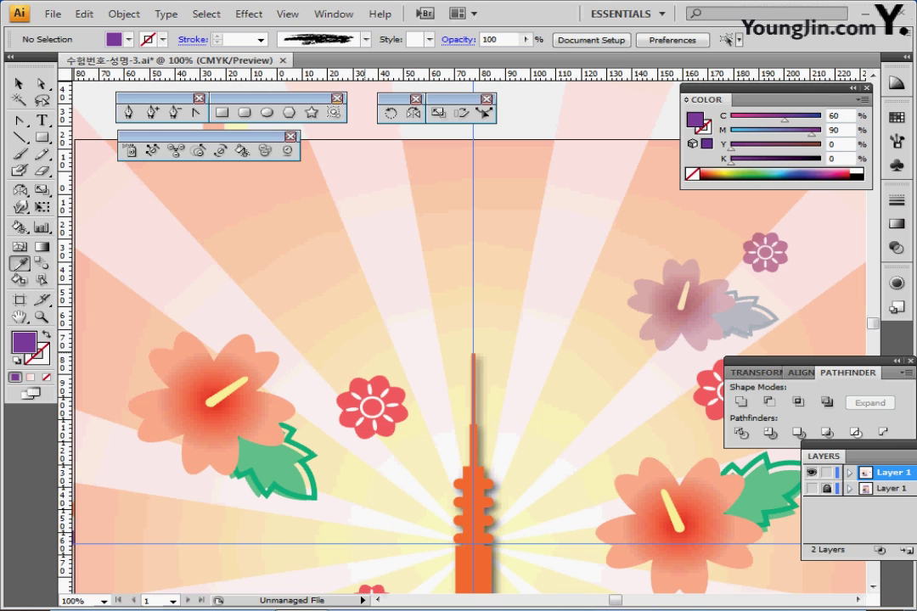
{"action": "left_click_drag", "start_coordinate": [684, 305], "coordinate": [555, 290]}
{"action": "left_click", "coordinate": [266, 113]}
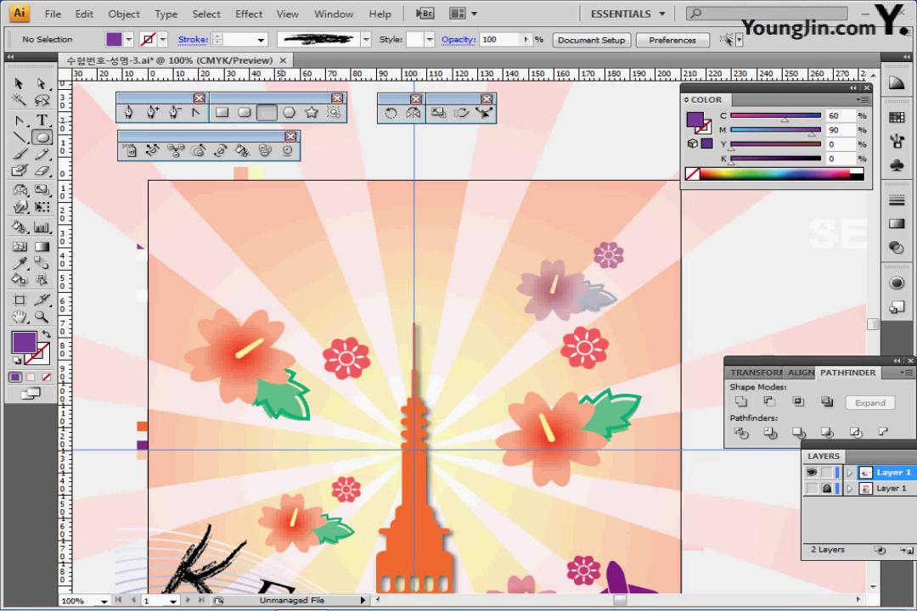
{"action": "left_click_drag", "start_coordinate": [256, 226], "coordinate": [243, 258]}
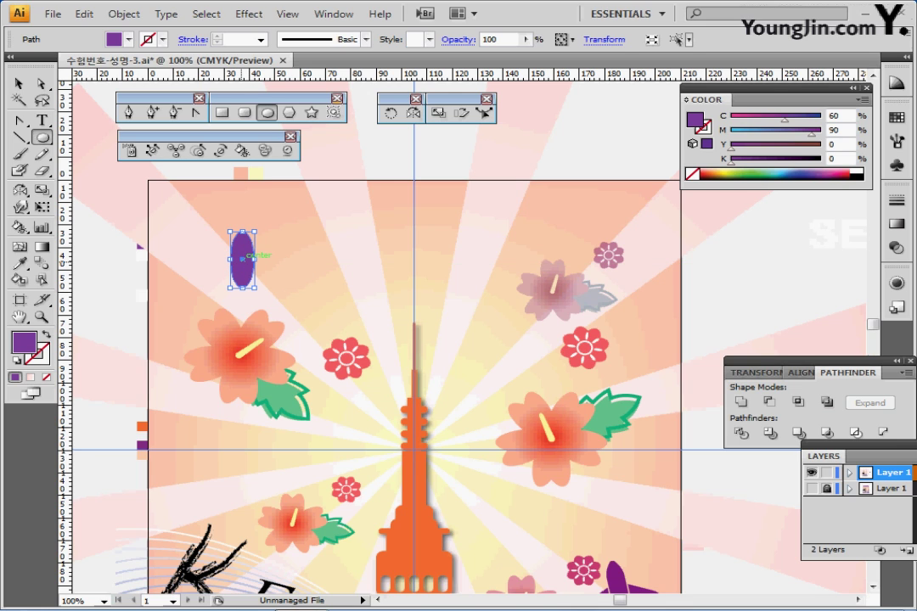
- Duplicate the purple ellipse horizontally at about 7 mm spacing and repeat the copy to form an overlapping row of 12 ellipses
{"action": "left_click_drag", "start_coordinate": [243, 258], "coordinate": [260, 259]}
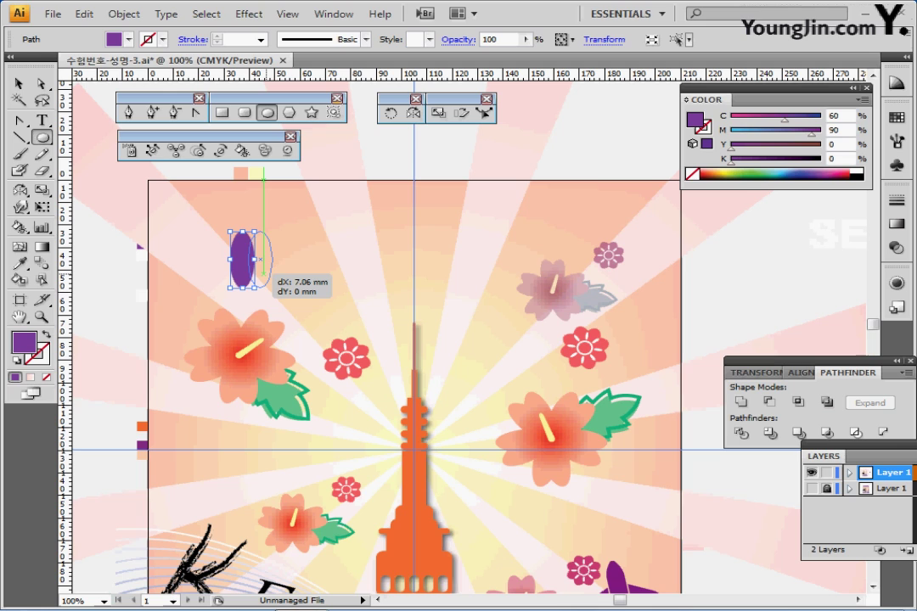
{"action": "left_click_drag", "start_coordinate": [260, 259], "coordinate": [260, 259]}
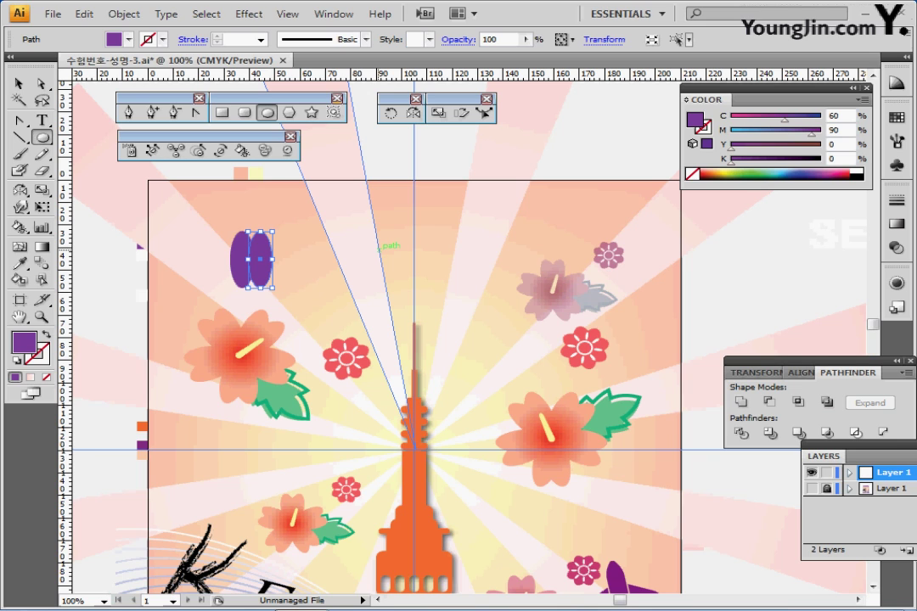
{"action": "key", "text": "ctrl+d"}
{"action": "key", "text": "ctrl+d"}
{"action": "key", "text": "ctrl+d"}
{"action": "key", "text": "ctrl+d"}
{"action": "key", "text": "ctrl+d"}
{"action": "key", "text": "ctrl+d"}
{"action": "key", "text": "ctrl+d"}
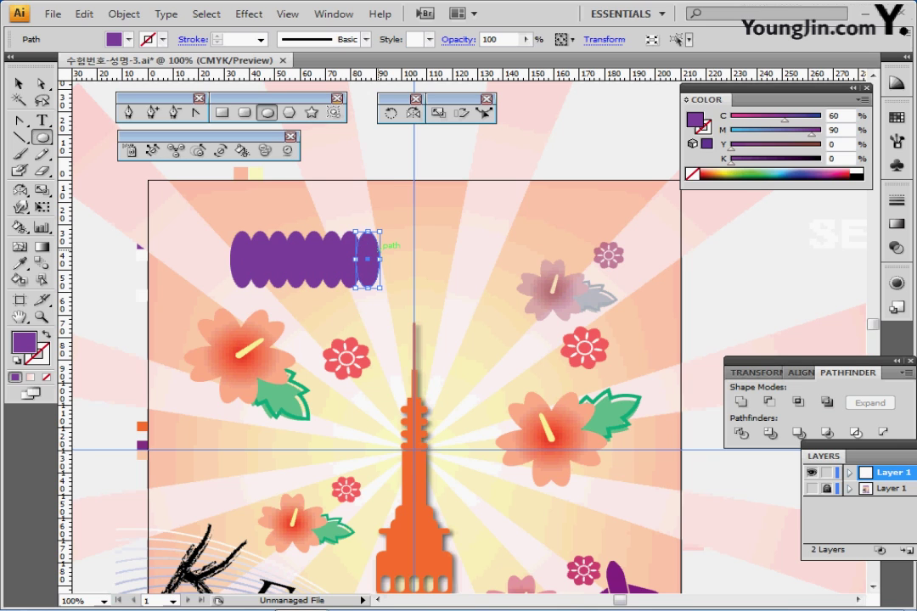
{"action": "key", "text": "ctrl+d"}
{"action": "key", "text": "ctrl+d"}
{"action": "key", "text": "ctrl+d"}
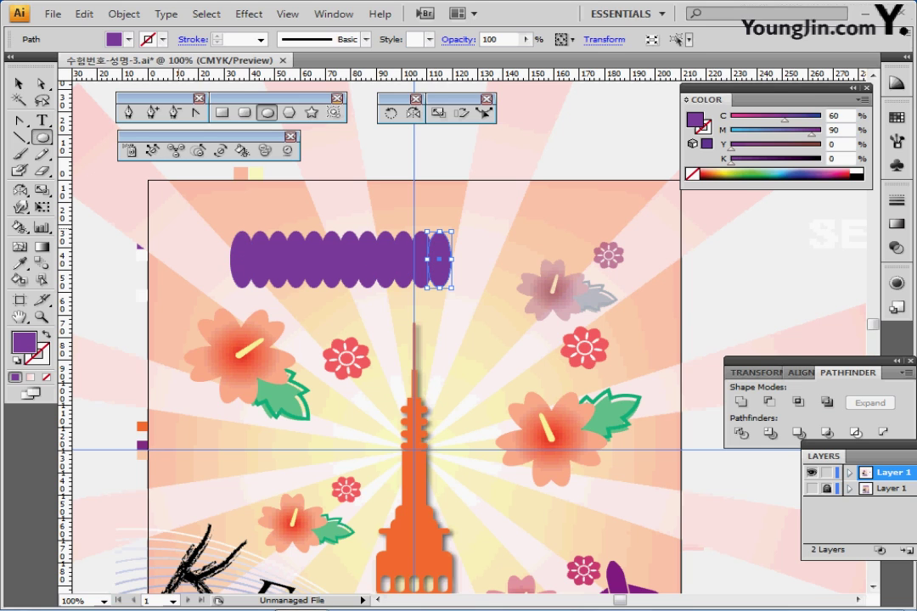
- Enlarge the whole row of ellipses and position it across the upper centre of the poster, and save the file
{"action": "left_click_drag", "start_coordinate": [179, 228], "coordinate": [455, 282]}
{"action": "left_click", "coordinate": [503, 244], "text": "ctrl+shift"}
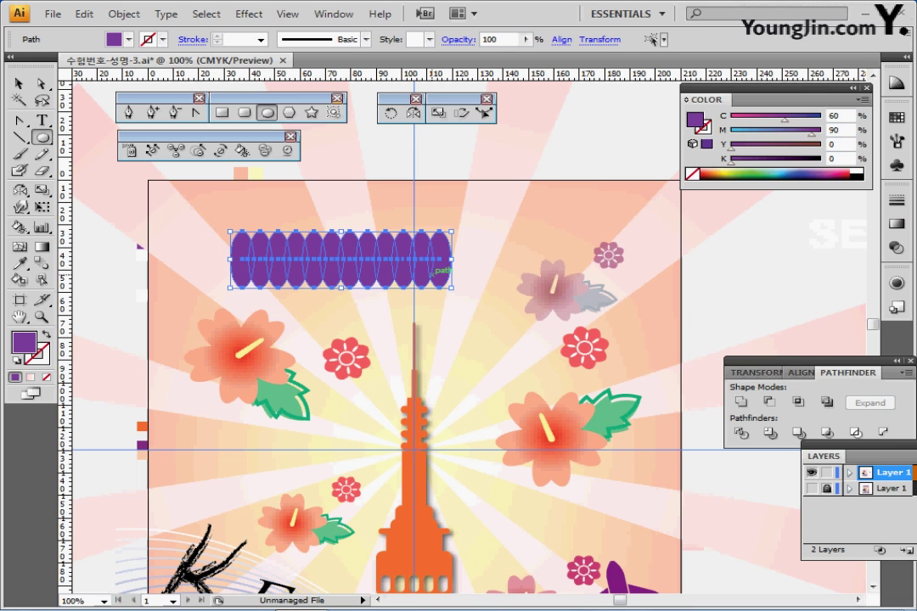
{"action": "left_click_drag", "start_coordinate": [448, 259], "coordinate": [576, 296]}
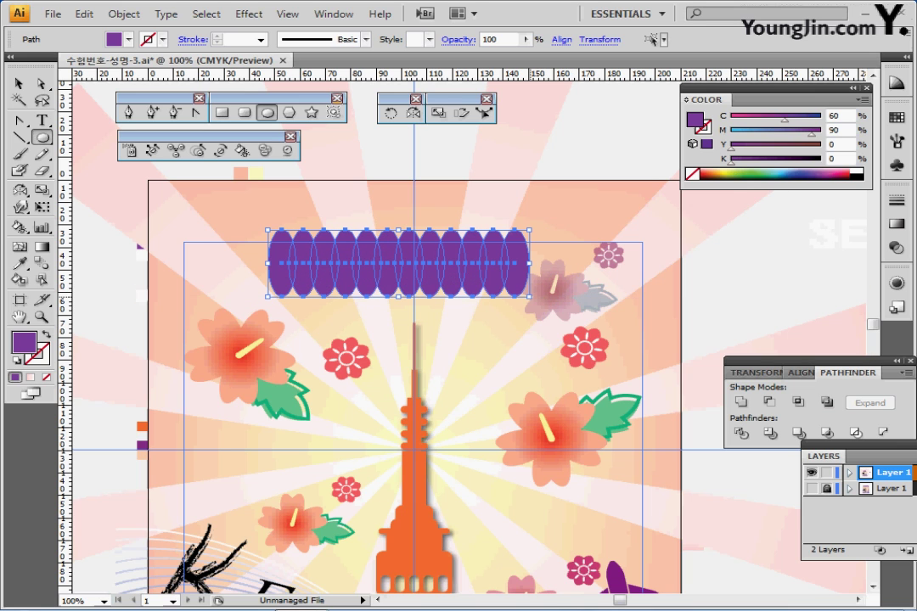
{"action": "left_click_drag", "start_coordinate": [530, 263], "coordinate": [565, 289]}
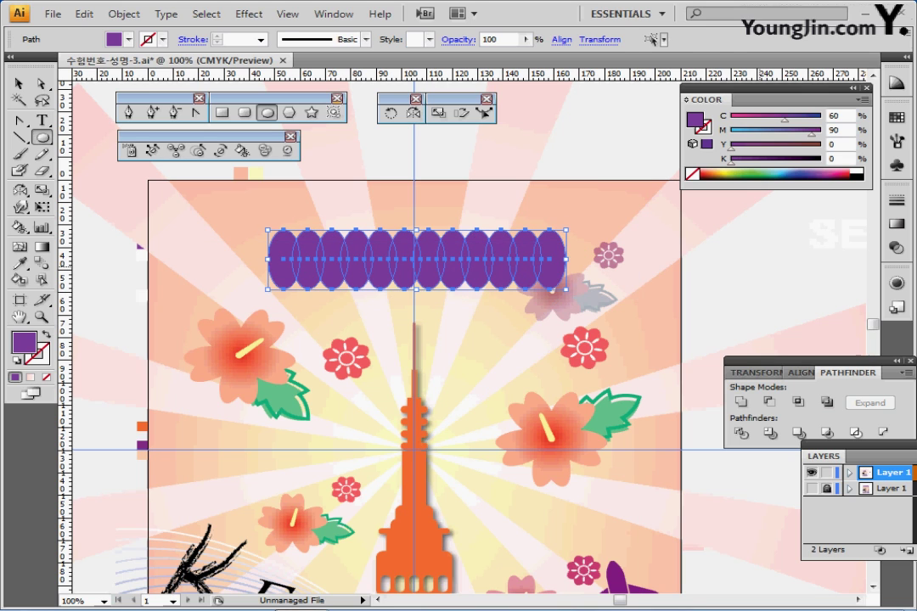
{"action": "left_click", "coordinate": [748, 264], "text": "ctrl"}
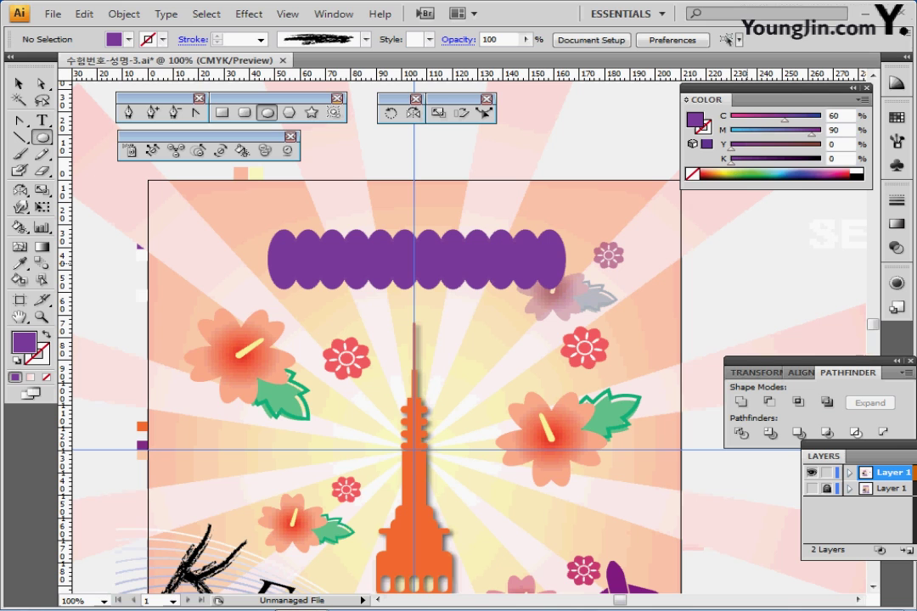
{"action": "key", "text": "ctrl+s"}
- Move the white SEOUL TOUR text from beside the poster onto the row of purple ellipses
{"action": "key", "text": "ctrl+minus"}
{"action": "left_click_drag", "start_coordinate": [748, 342], "coordinate": [591, 332]}
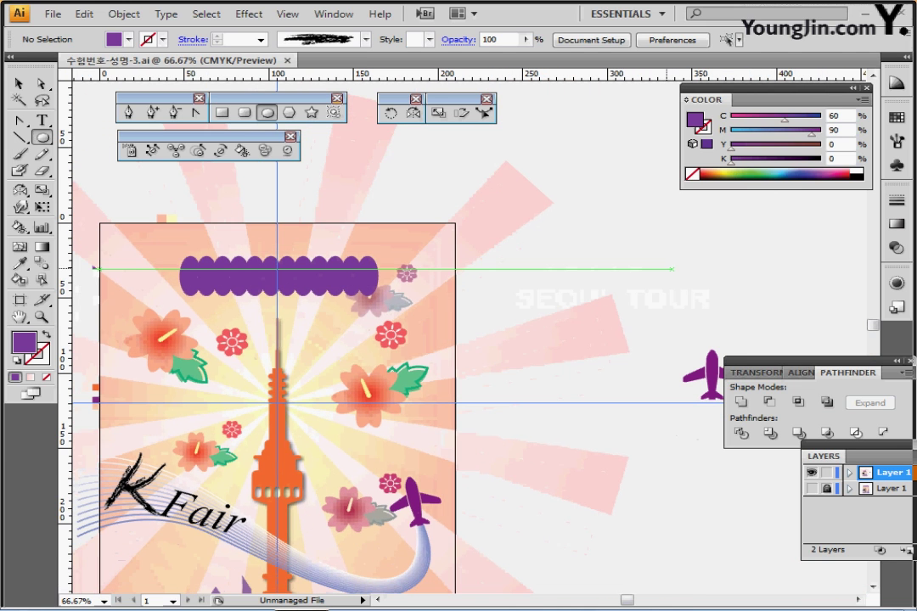
{"action": "left_click_drag", "start_coordinate": [617, 298], "coordinate": [643, 259]}
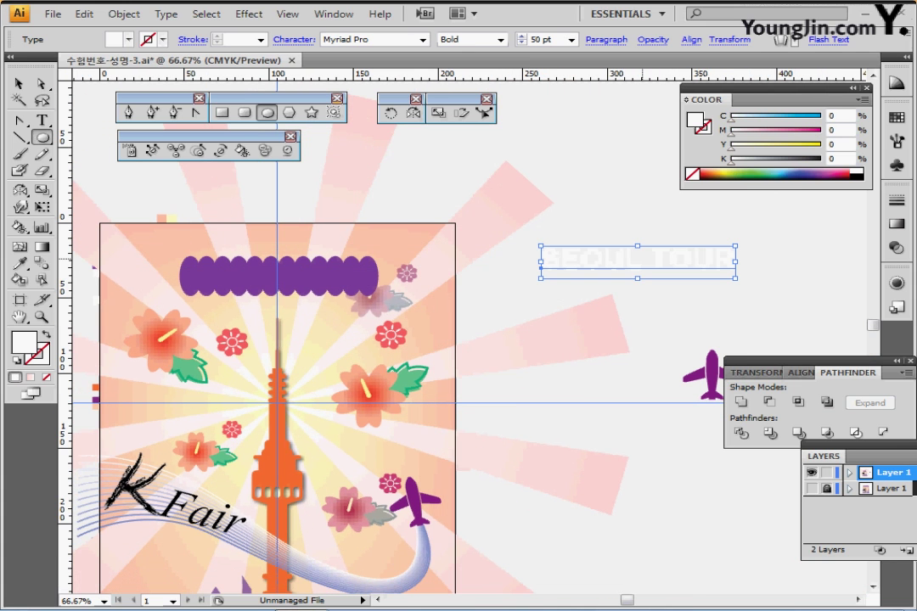
{"action": "left_click_drag", "start_coordinate": [617, 259], "coordinate": [250, 276]}
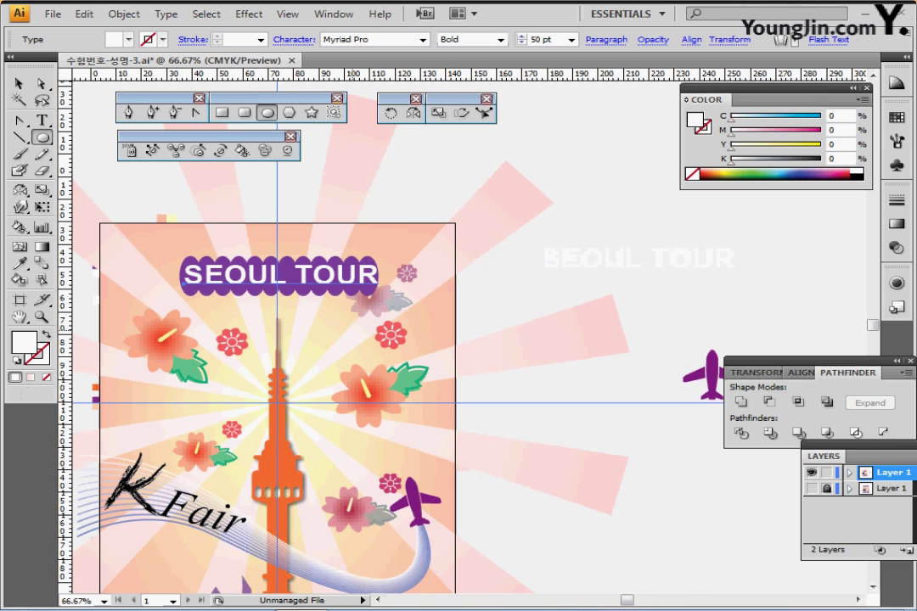
- Enlarge only the row of ellipses to about 123 mm wide so it extends past the ends of the SEOUL TOUR text
{"action": "key", "text": "ctrl+1"}
{"action": "left_click", "coordinate": [348, 255]}
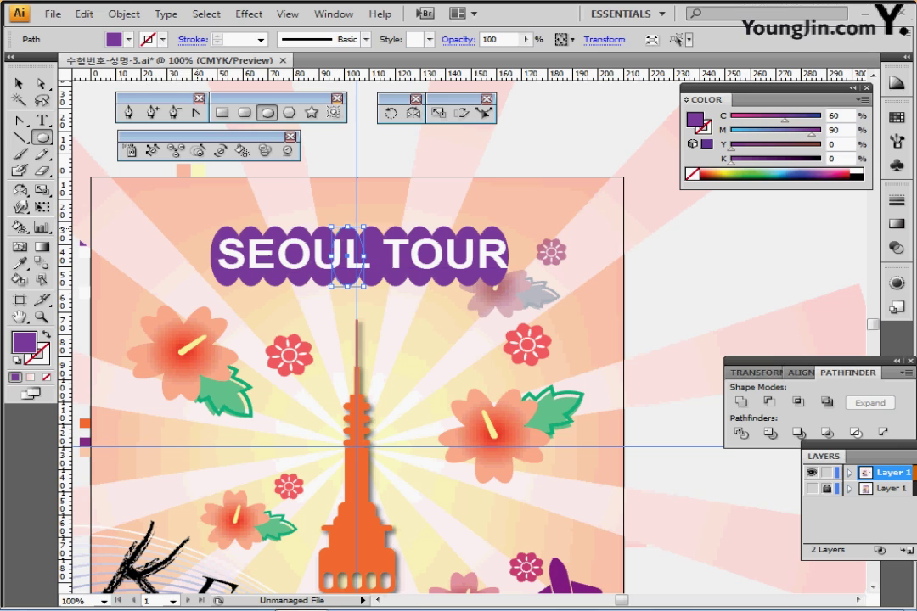
{"action": "key", "text": "ctrl+shift+a"}
{"action": "left_click", "coordinate": [519, 304], "text": "ctrl"}
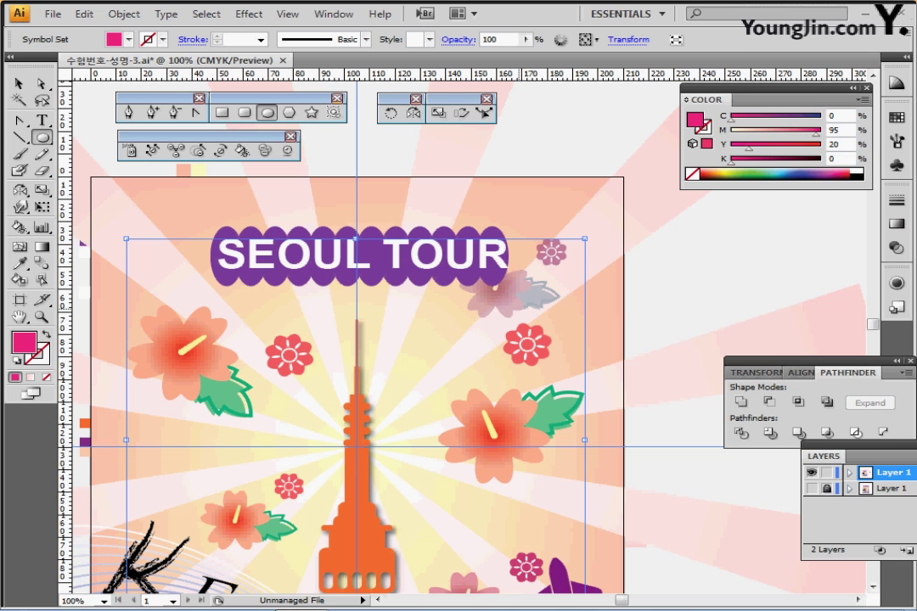
{"action": "key", "text": "ctrl+shift+a"}
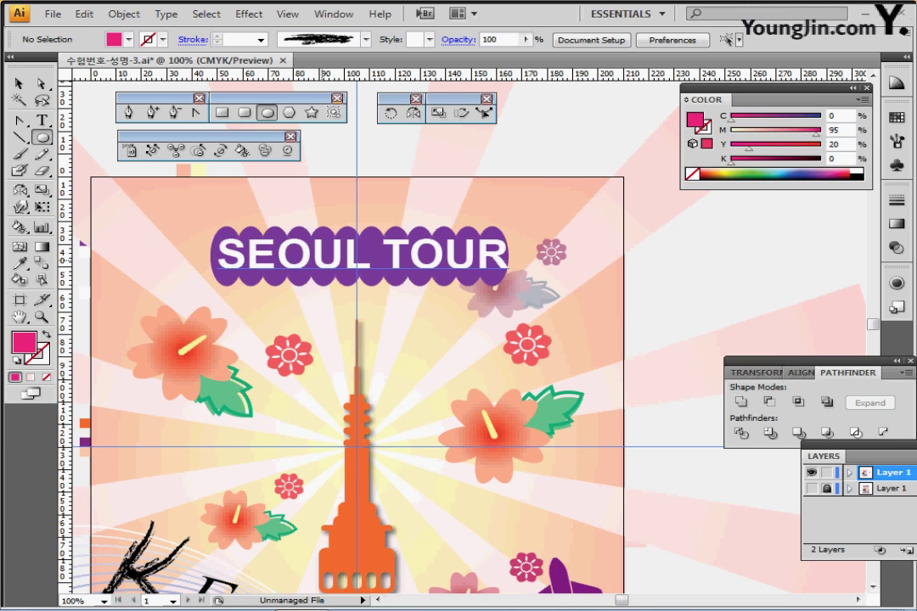
{"action": "left_click", "coordinate": [293, 257], "text": "ctrl"}
{"action": "left_click_drag", "start_coordinate": [181, 204], "coordinate": [537, 309]}
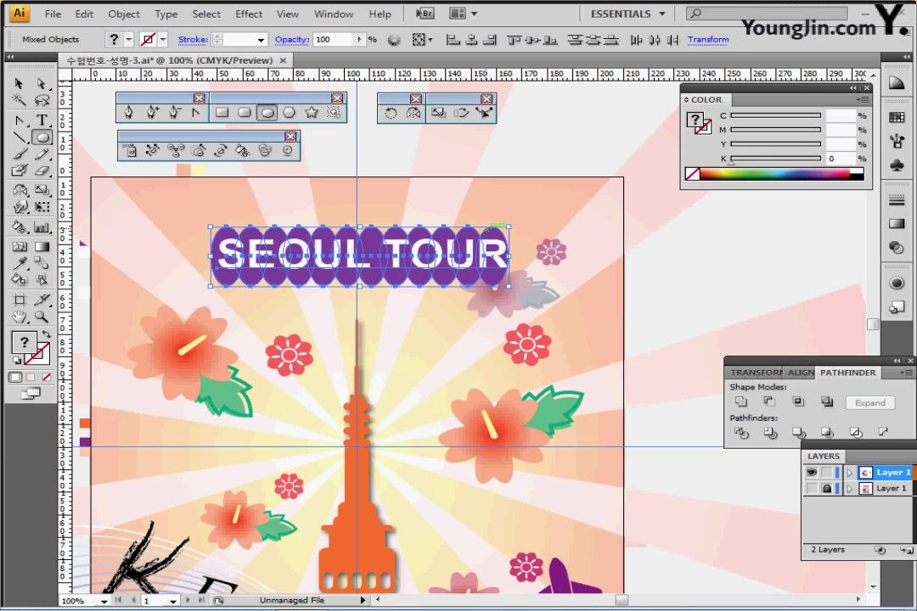
{"action": "left_click_drag", "start_coordinate": [509, 226], "coordinate": [536, 221]}
{"action": "key", "text": "ctrl+z"}
{"action": "left_click", "coordinate": [489, 253], "text": "ctrl+shift"}
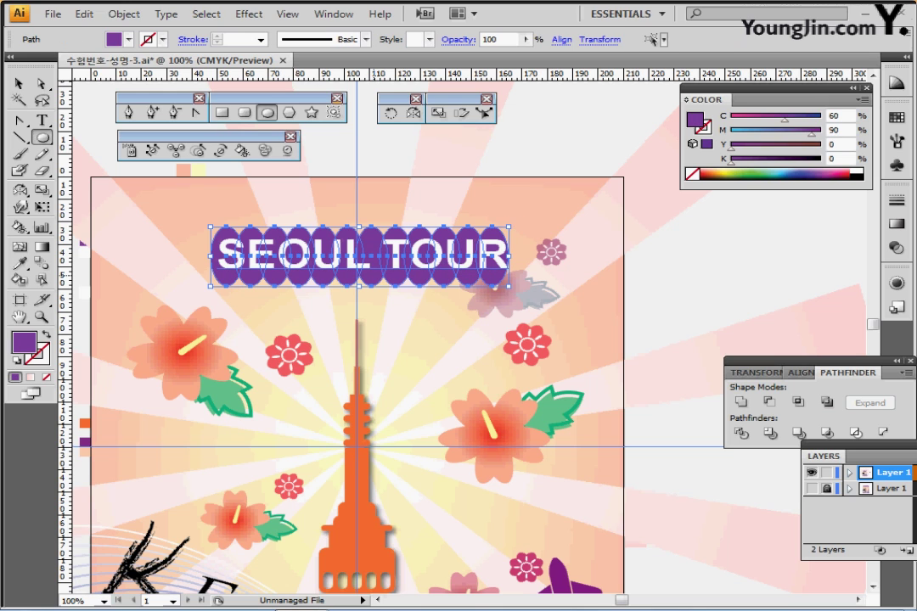
{"action": "left_click_drag", "start_coordinate": [508, 228], "coordinate": [523, 224]}
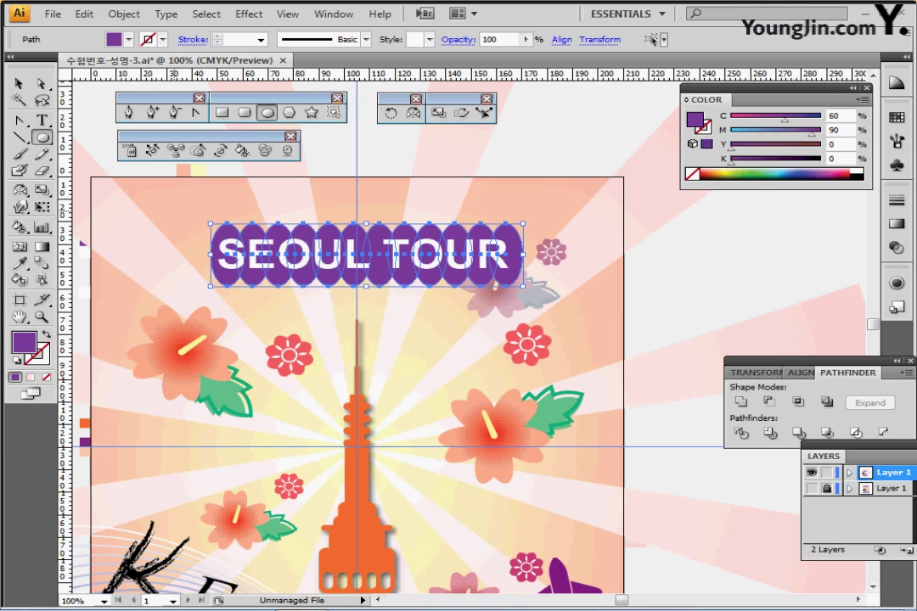
- Unite the ellipses into one purple shape and align it with the SEOUL TOUR text by their horizontal centres
{"action": "left_click_drag", "start_coordinate": [175, 212], "coordinate": [522, 230]}
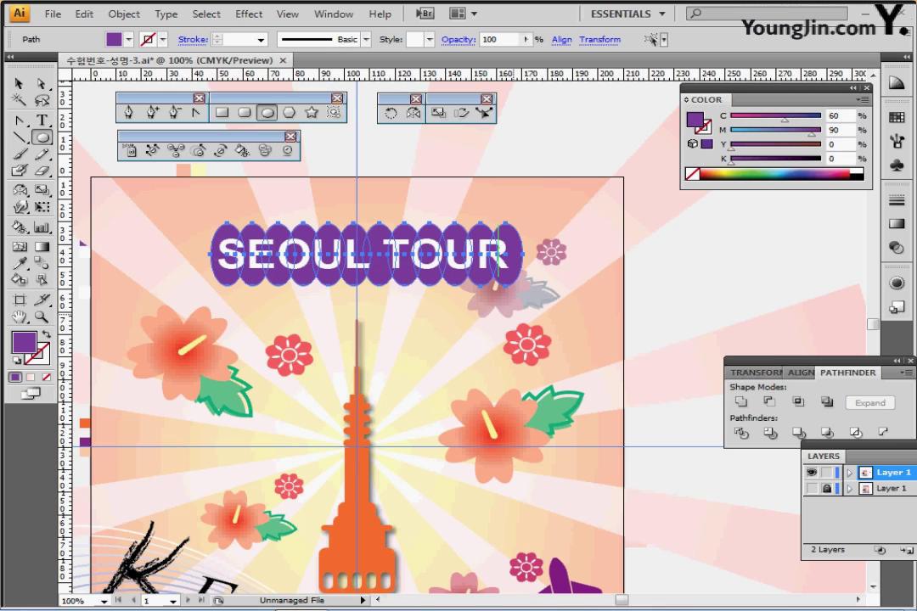
{"action": "left_click", "coordinate": [742, 403]}
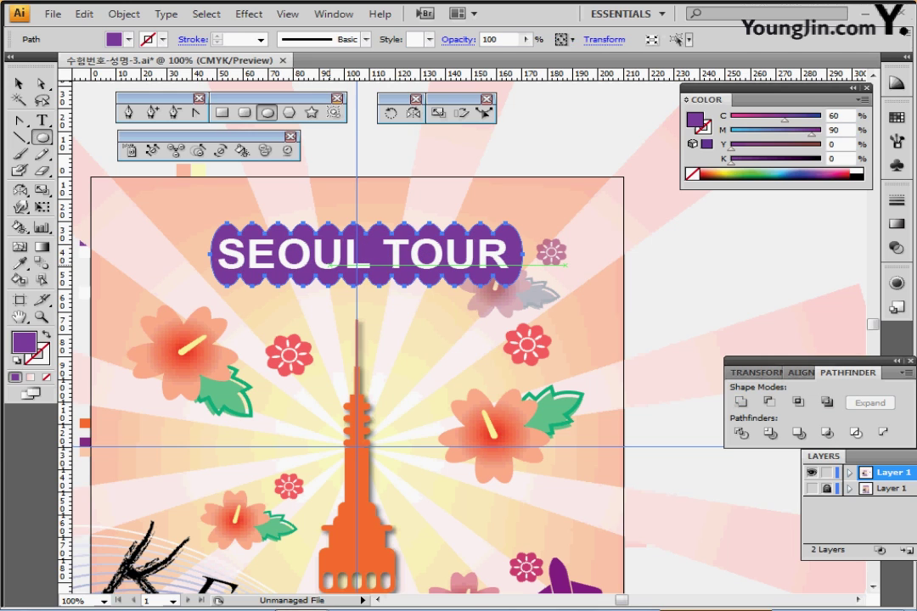
{"action": "left_click", "coordinate": [334, 265], "text": "ctrl"}
{"action": "left_click_drag", "start_coordinate": [309, 204], "coordinate": [343, 253]}
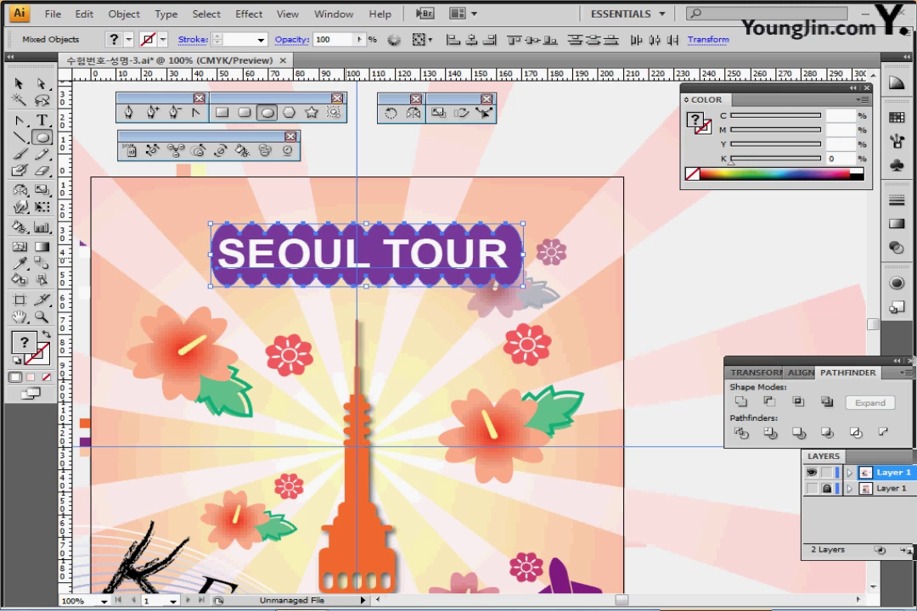
{"action": "left_click", "coordinate": [758, 373]}
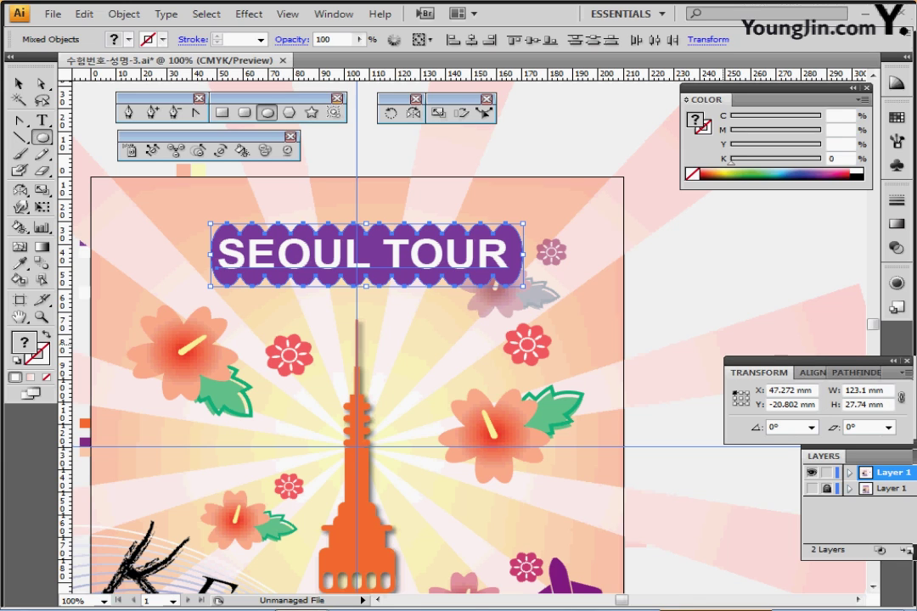
{"action": "key", "text": "shift+F7"}
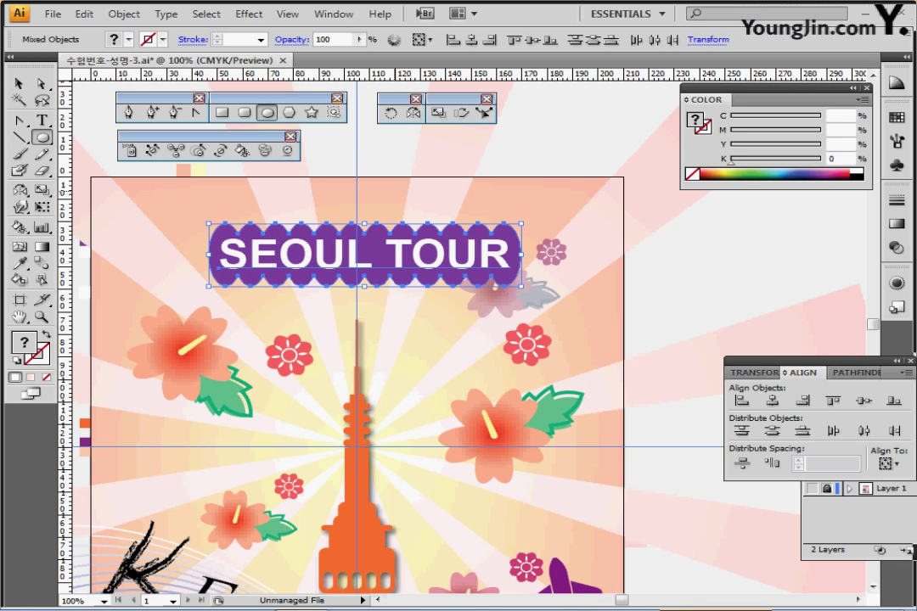
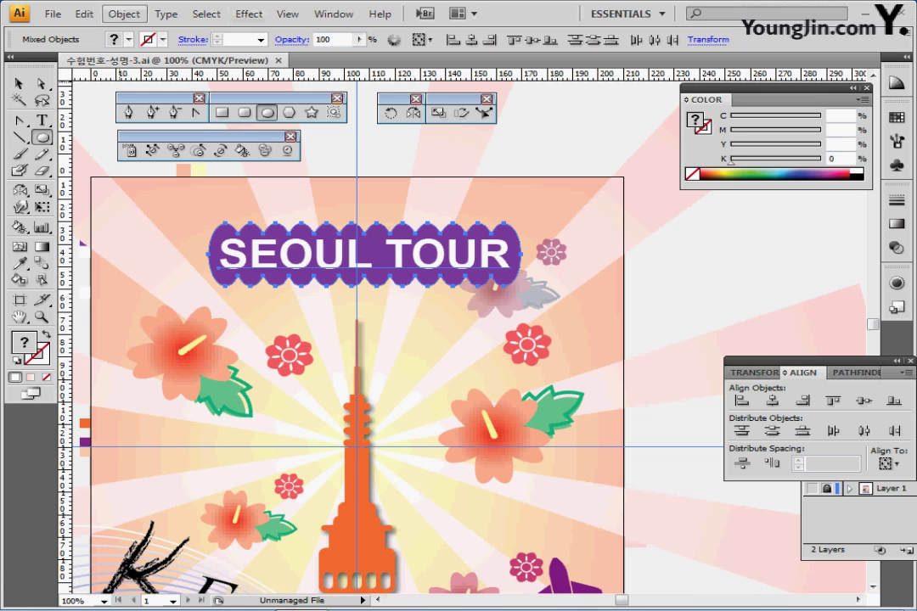
- Warp the SEOUL TOUR banner with a horizontal Arc envelope at 30% bend, move it slightly down the poster, and save
{"action": "left_click", "coordinate": [124, 13]}
{"action": "mouse_move", "coordinate": [170, 356]}
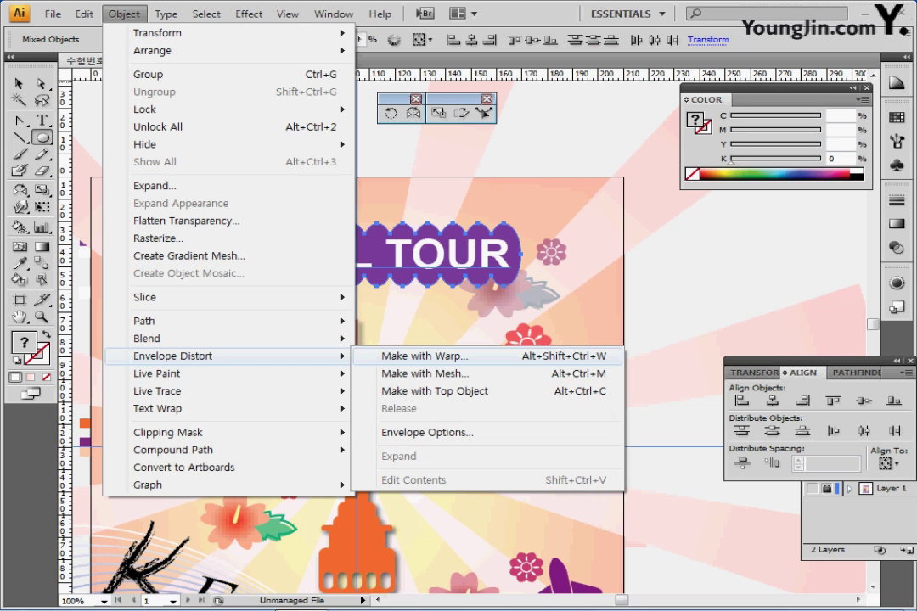
{"action": "left_click", "coordinate": [425, 356]}
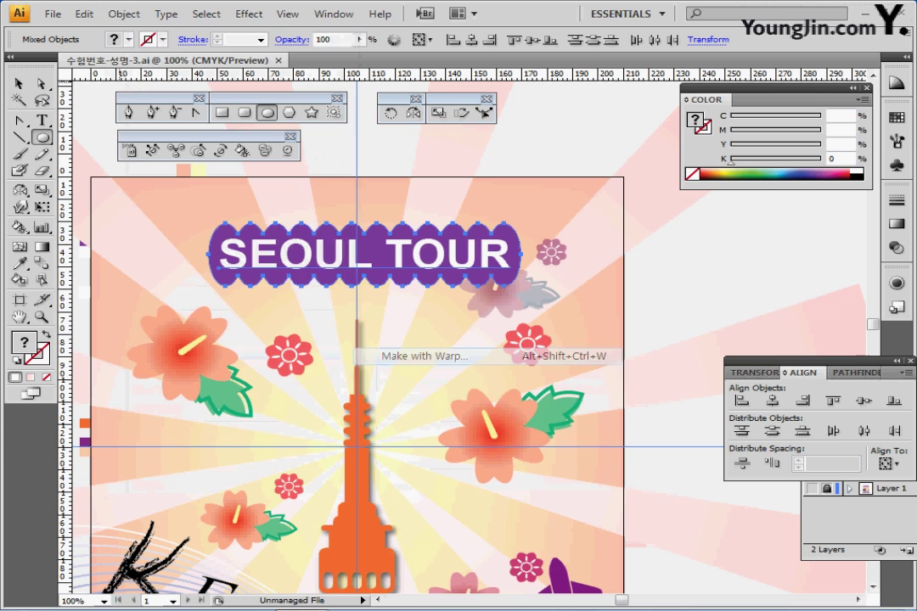
{"action": "left_click", "coordinate": [491, 234]}
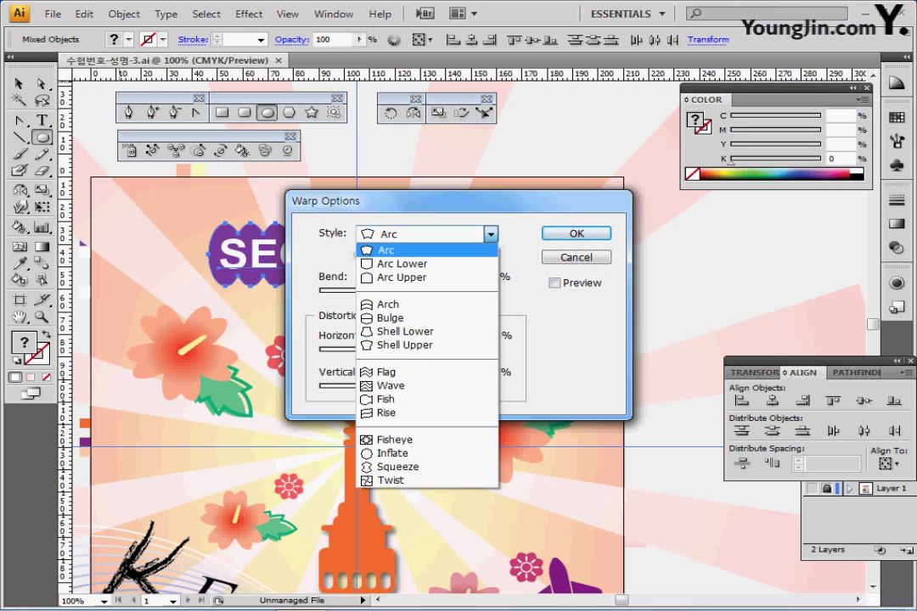
{"action": "left_click", "coordinate": [399, 251]}
{"action": "left_click", "coordinate": [556, 282]}
{"action": "left_click_drag", "start_coordinate": [408, 202], "coordinate": [557, 210]}
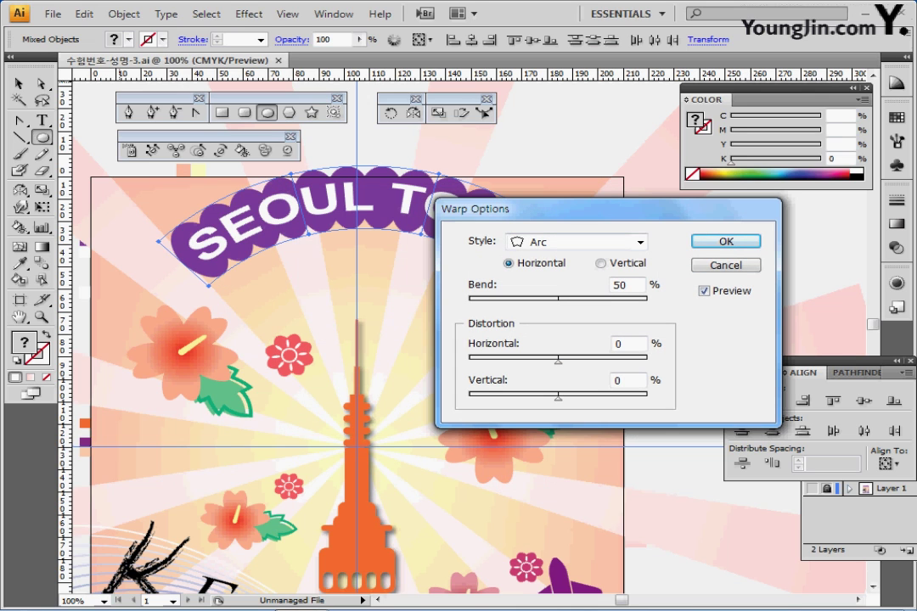
{"action": "double_click", "coordinate": [620, 286]}
{"action": "type", "text": "30"}
{"action": "key", "text": "Return"}
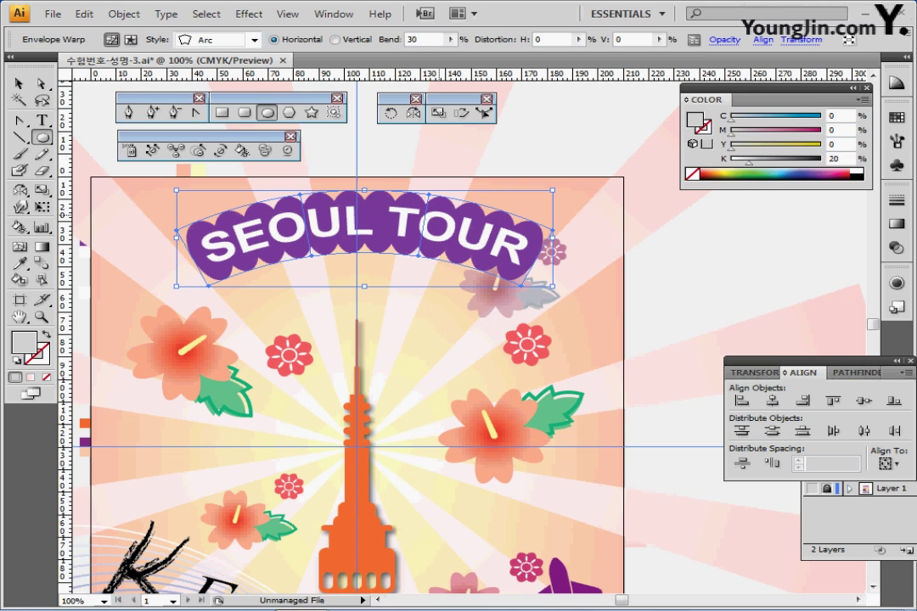
{"action": "left_click_drag", "start_coordinate": [438, 231], "coordinate": [433, 261]}
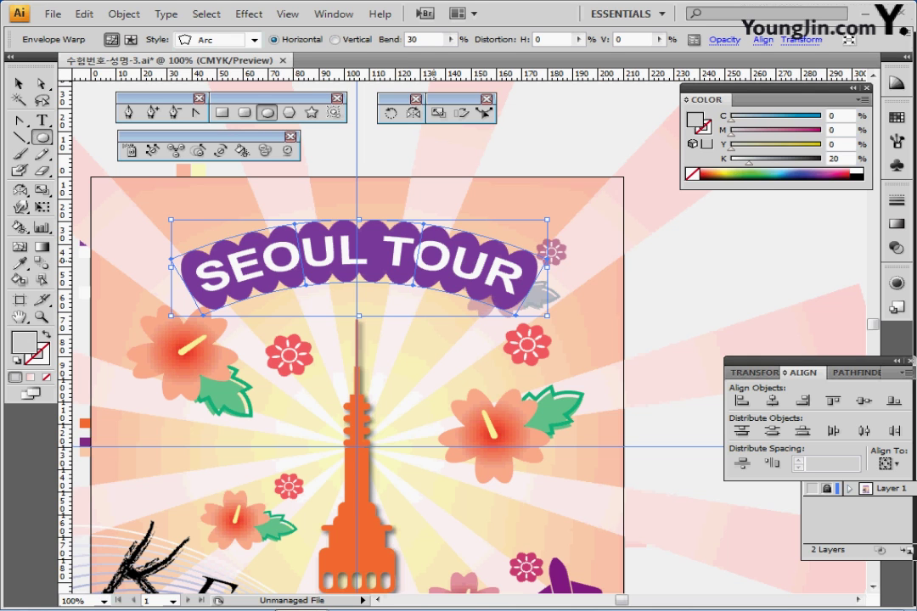
{"action": "key", "text": "ctrl+s"}
- Move the light blue EVENT TICKET text from beside the poster onto the purple base of the skyline
{"action": "left_click_drag", "start_coordinate": [444, 347], "coordinate": [450, 207]}
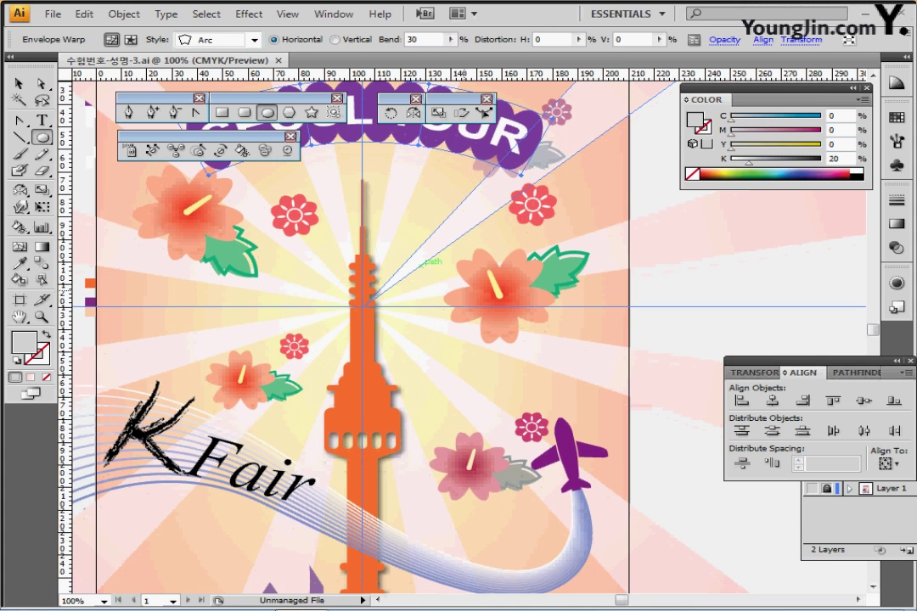
{"action": "scroll", "coordinate": [357, 340], "scroll_direction": "down", "scroll_amount": 4}
{"action": "key", "text": "ctrl+minus"}
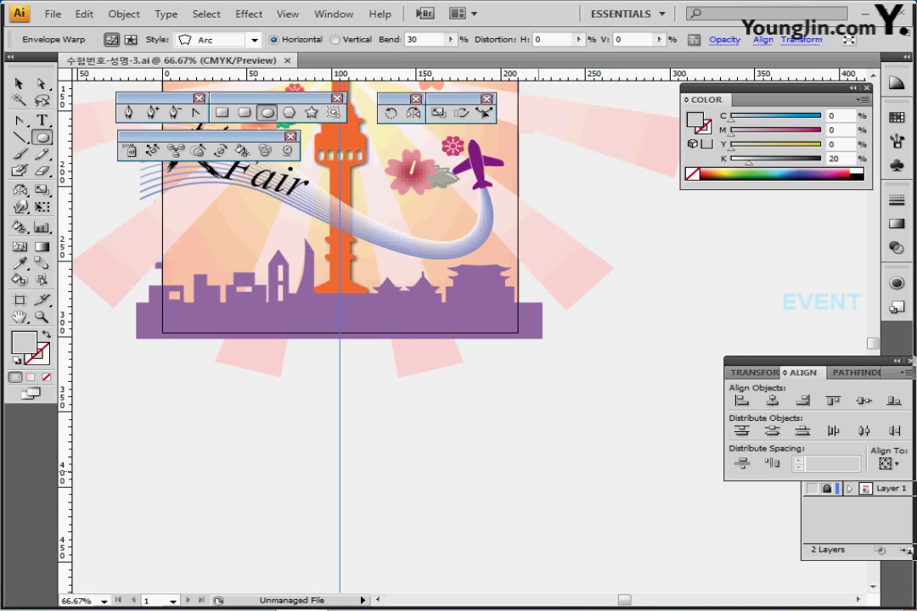
{"action": "left_click_drag", "start_coordinate": [819, 303], "coordinate": [266, 313]}
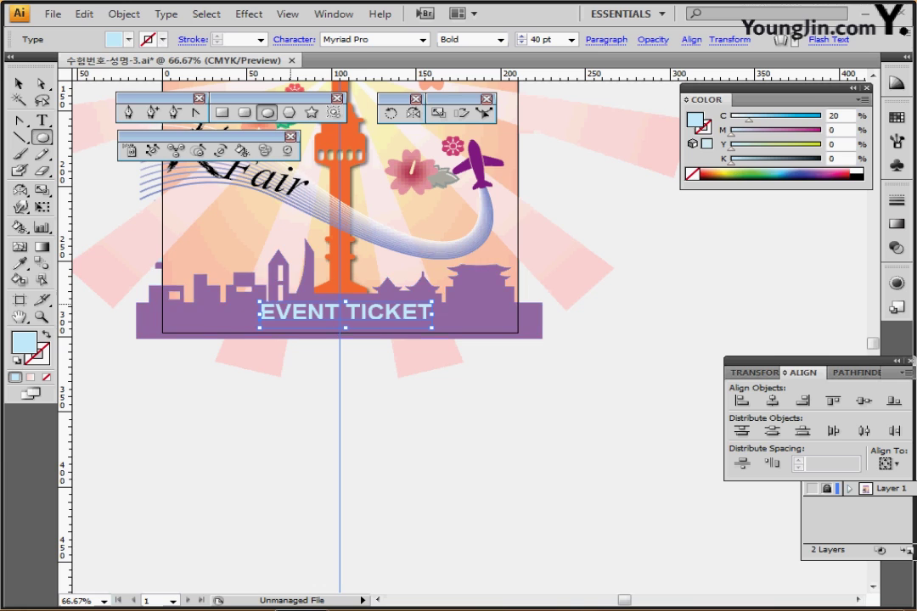
- Warp the EVENT TICKET text with a horizontal Fish envelope at 30% bend
{"action": "scroll", "coordinate": [293, 339], "scroll_direction": "up", "scroll_amount": 3}
{"action": "left_click", "coordinate": [316, 384]}
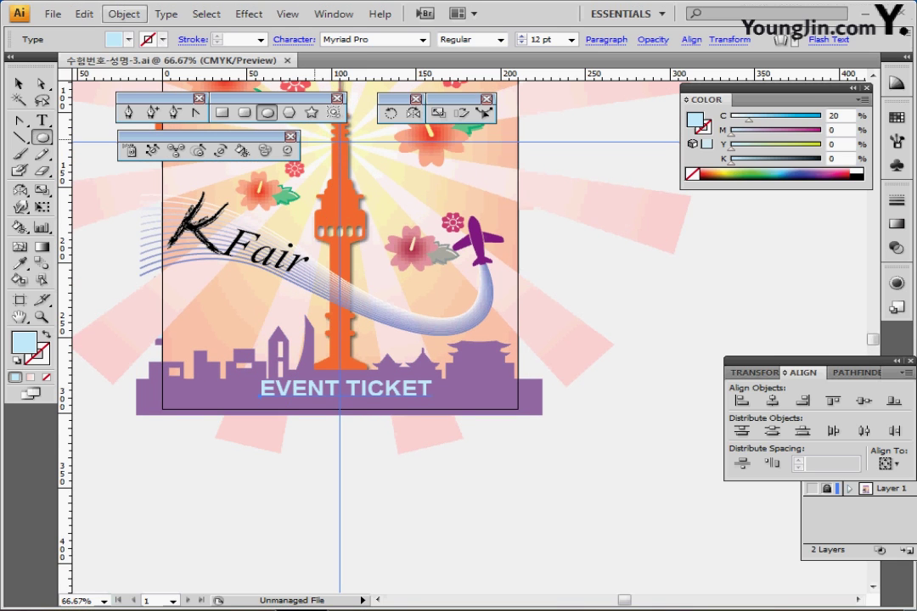
{"action": "left_click", "coordinate": [124, 14]}
{"action": "mouse_move", "coordinate": [173, 356]}
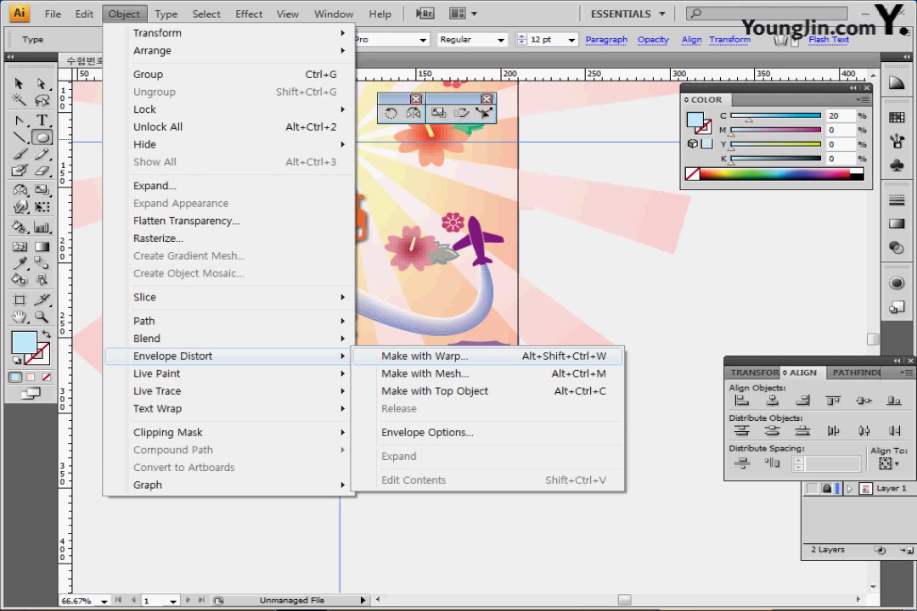
{"action": "left_click", "coordinate": [425, 355]}
{"action": "left_click", "coordinate": [640, 242]}
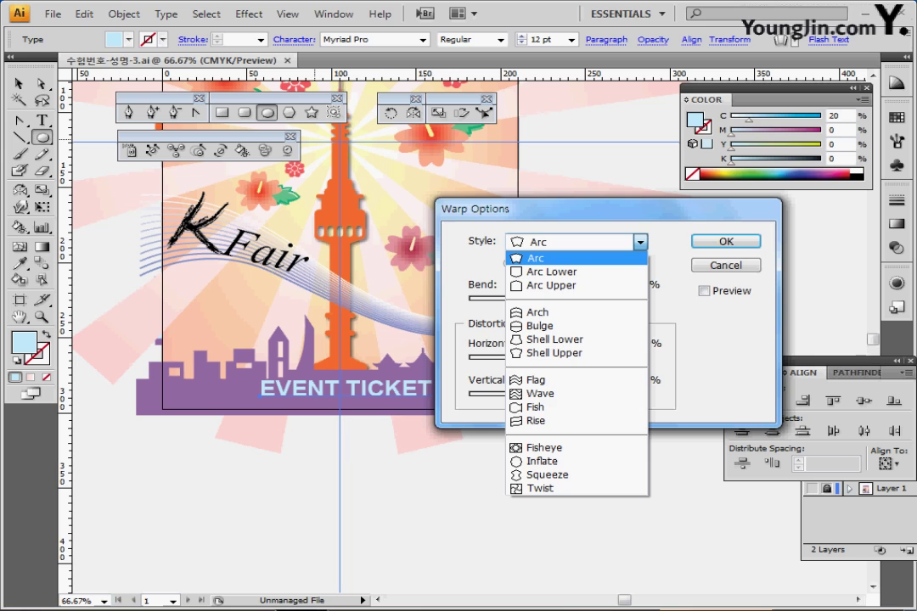
{"action": "left_click", "coordinate": [536, 259]}
{"action": "left_click", "coordinate": [705, 291]}
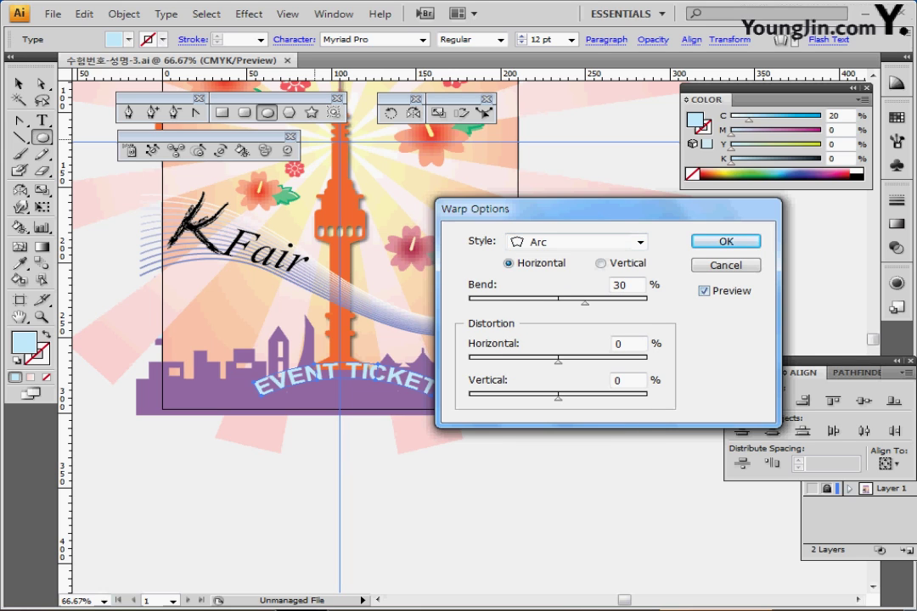
{"action": "left_click", "coordinate": [641, 242]}
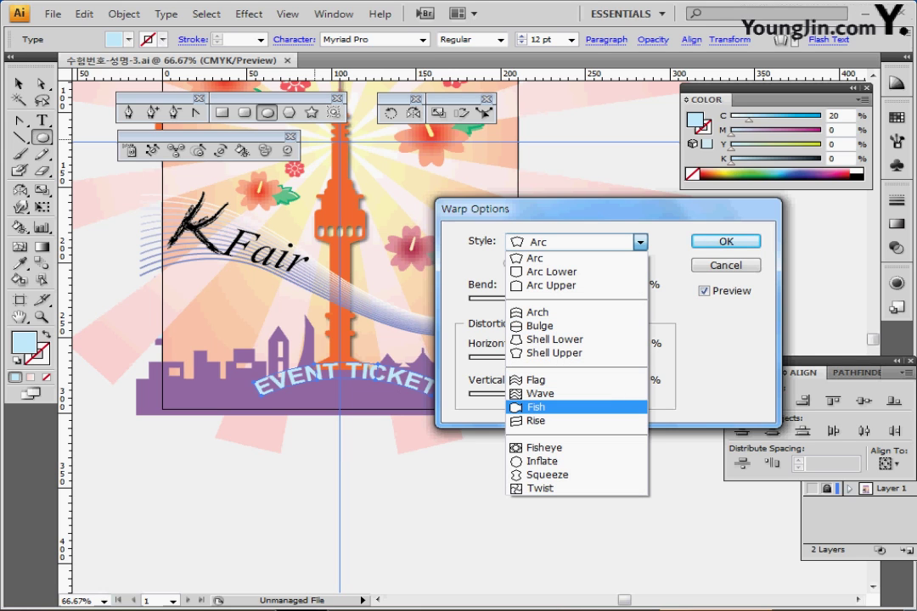
{"action": "left_click", "coordinate": [536, 408]}
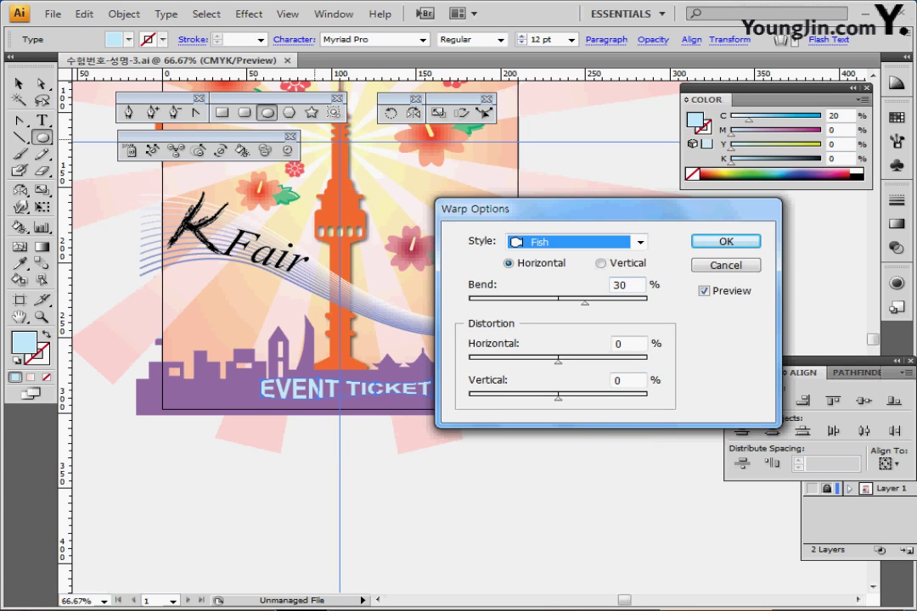
{"action": "left_click", "coordinate": [726, 242]}
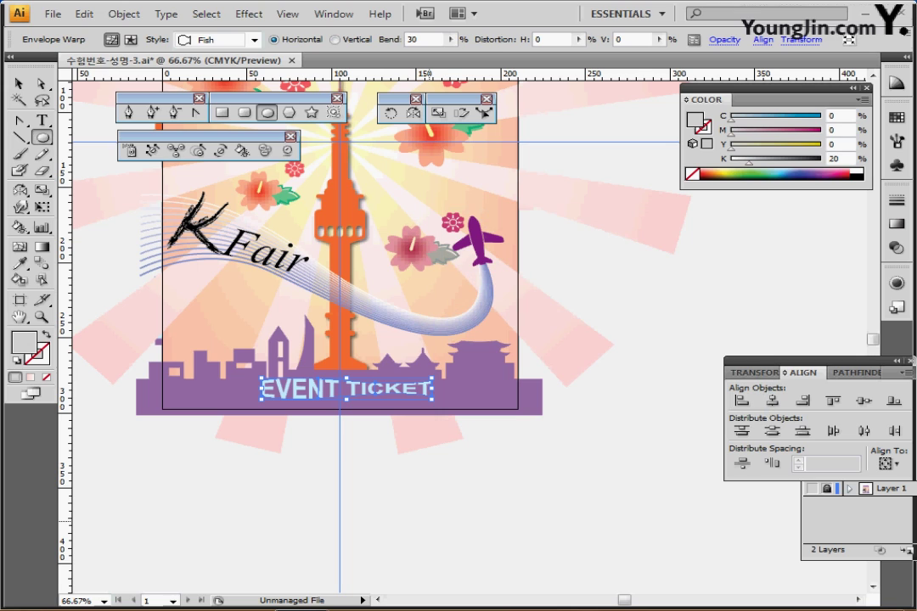
- Nudge the warped EVENT TICKET text left and slightly down so it is centred on the vertical guide
{"action": "key", "text": "Left"}
{"action": "key", "text": "Left"}
{"action": "key", "text": "Left"}
{"action": "key", "text": "Left"}
{"action": "key", "text": "Left"}
{"action": "key", "text": "Left"}
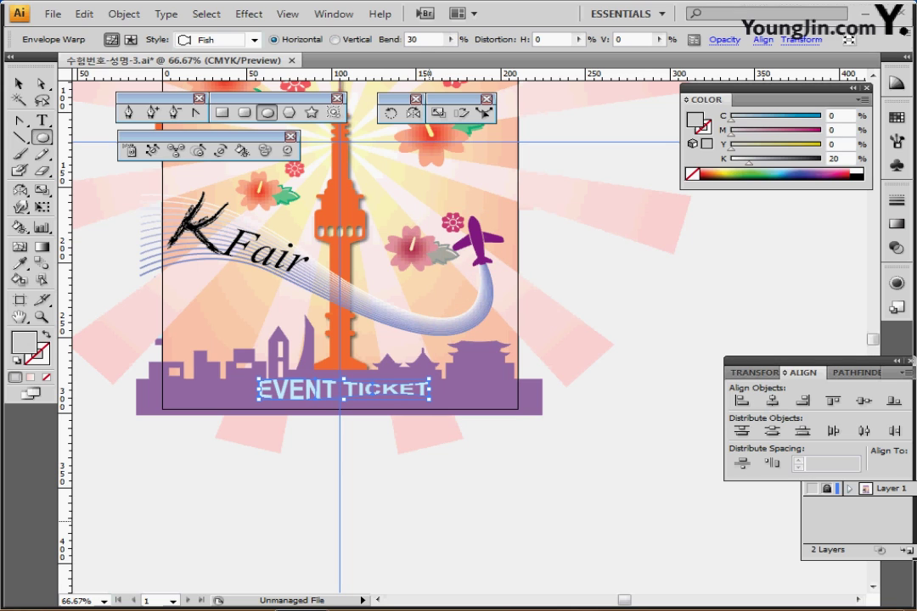
{"action": "key", "text": "Down"}
{"action": "key", "text": "Left"}
{"action": "key", "text": "Left"}
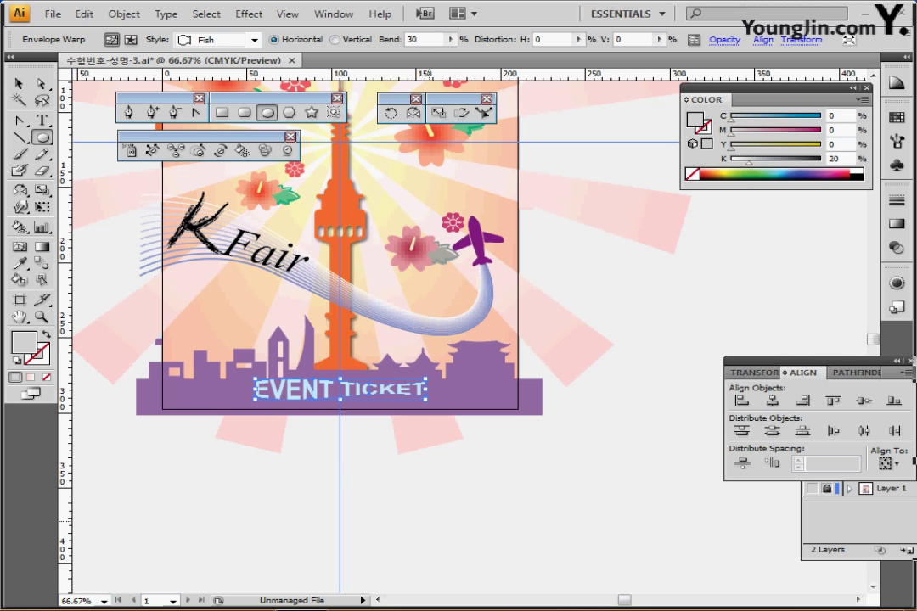
- Delete the spare purple airplane lying outside the poster
{"action": "key", "text": "ctrl+minus"}
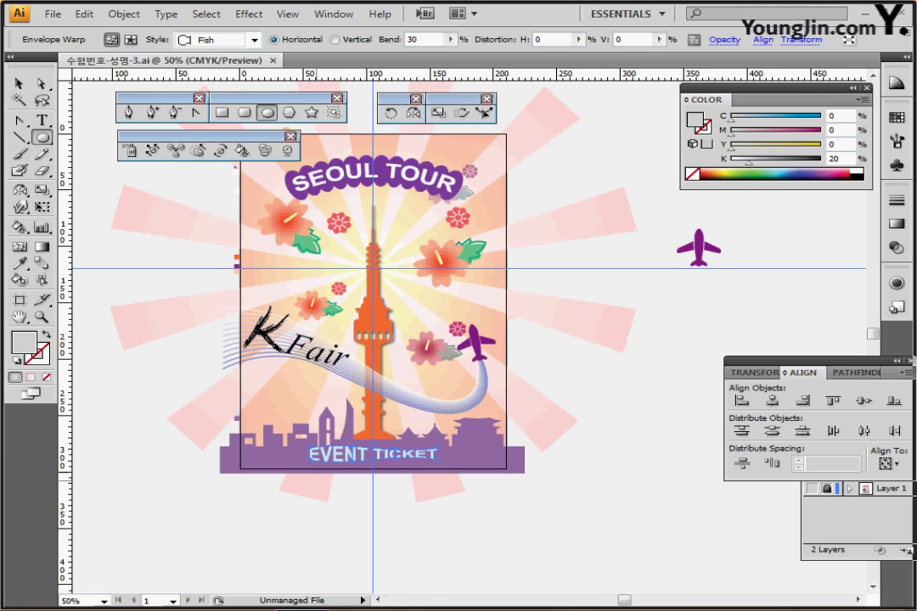
{"action": "left_click_drag", "start_coordinate": [334, 365], "coordinate": [338, 400]}
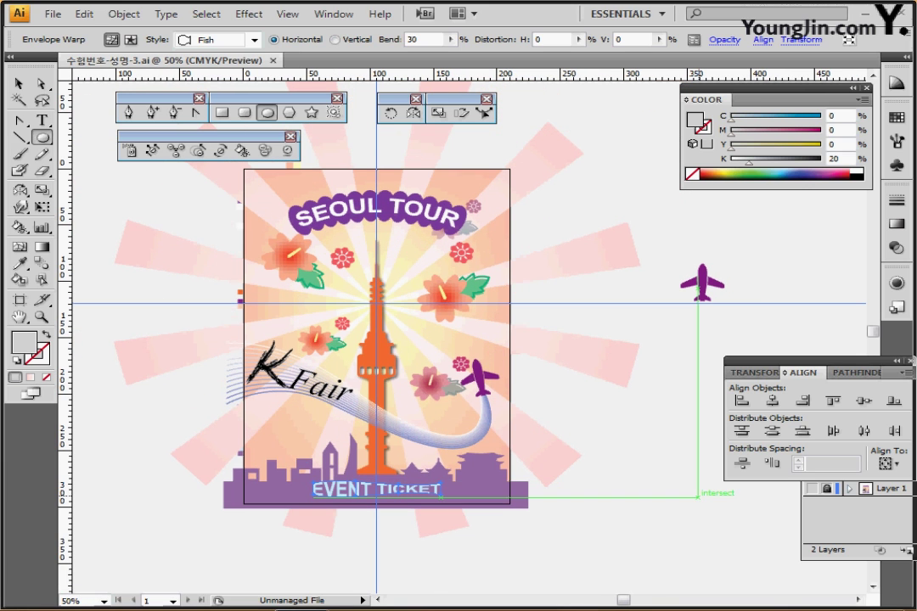
{"action": "left_click_drag", "start_coordinate": [753, 303], "coordinate": [700, 247]}
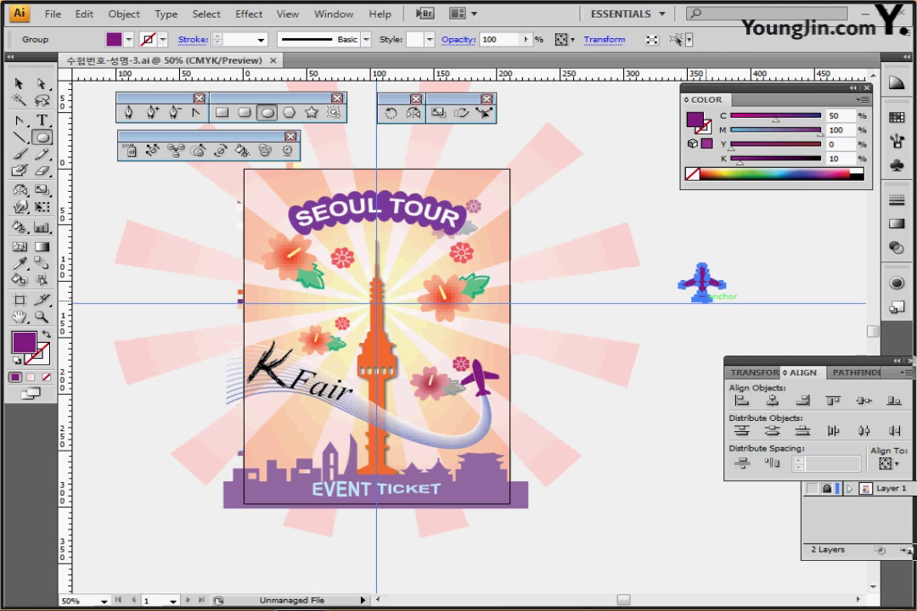
{"action": "key", "text": "Delete"}
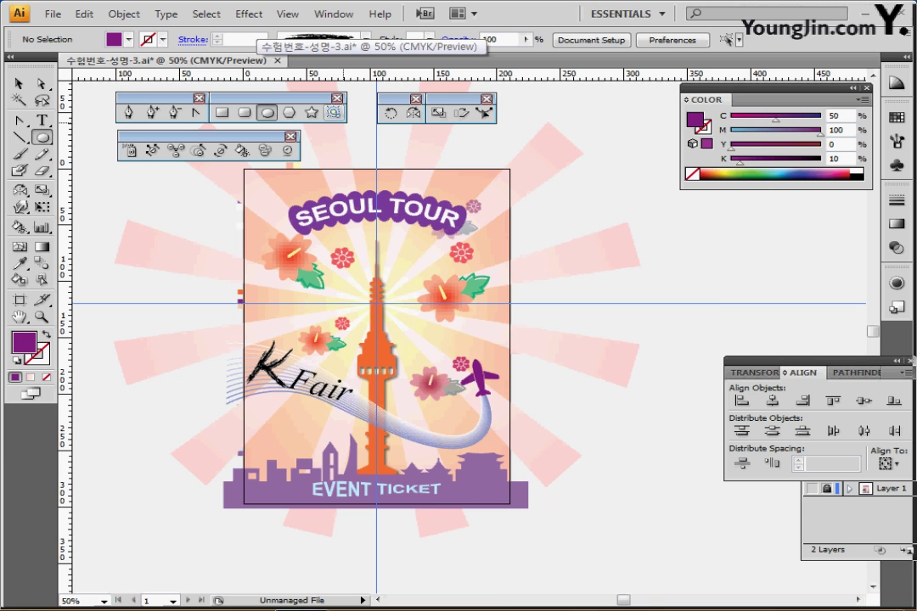
- Unlock all locked objects, including the background rays, and clear the selection
{"action": "left_click", "coordinate": [124, 13]}
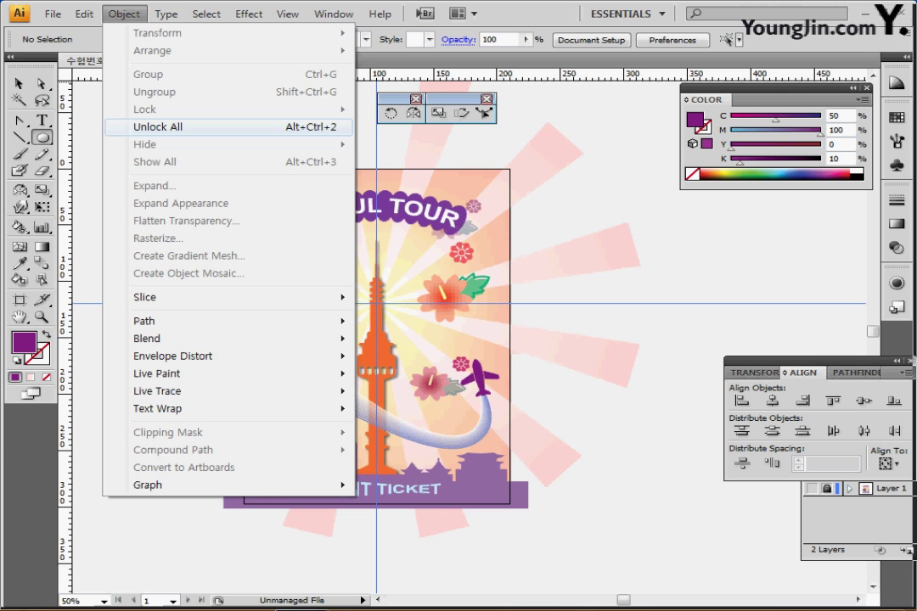
{"action": "left_click", "coordinate": [158, 127]}
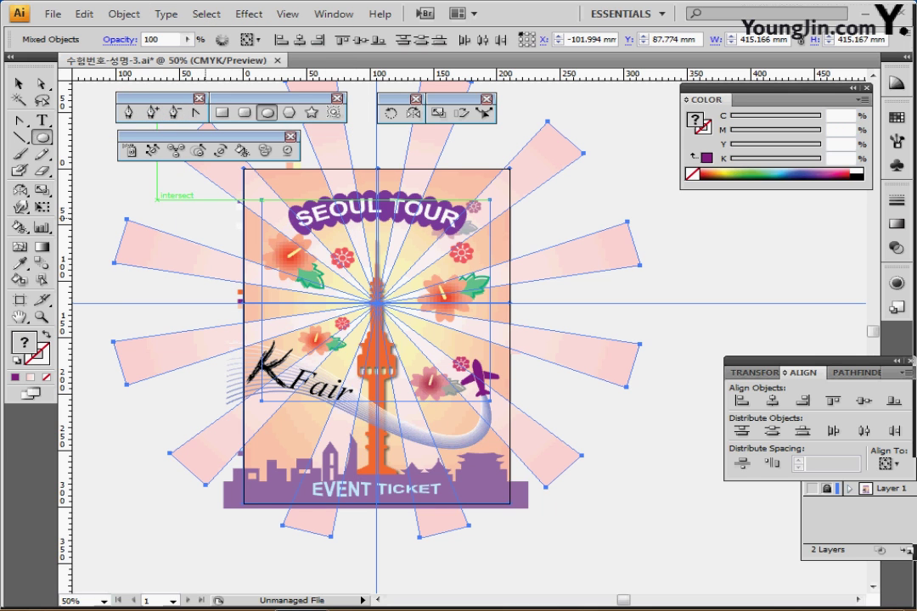
{"action": "left_click", "coordinate": [359, 254], "text": "ctrl"}
{"action": "left_click_drag", "start_coordinate": [359, 254], "coordinate": [357, 243]}
{"action": "key", "text": "ctrl+shift+a"}
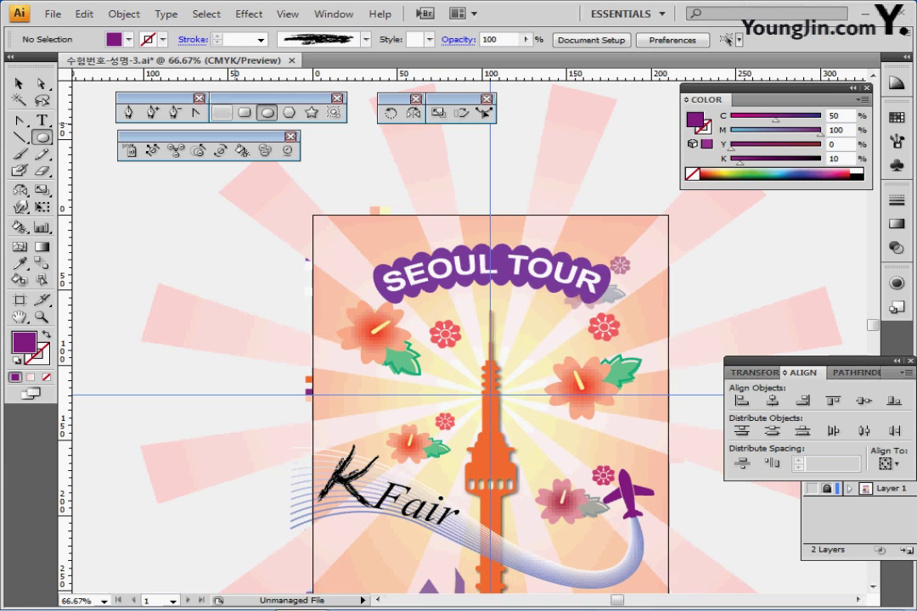
- Create a 210 × 297 mm rectangle starting at the artboard's top-left corner so it covers the whole poster
{"action": "left_click", "coordinate": [221, 113]}
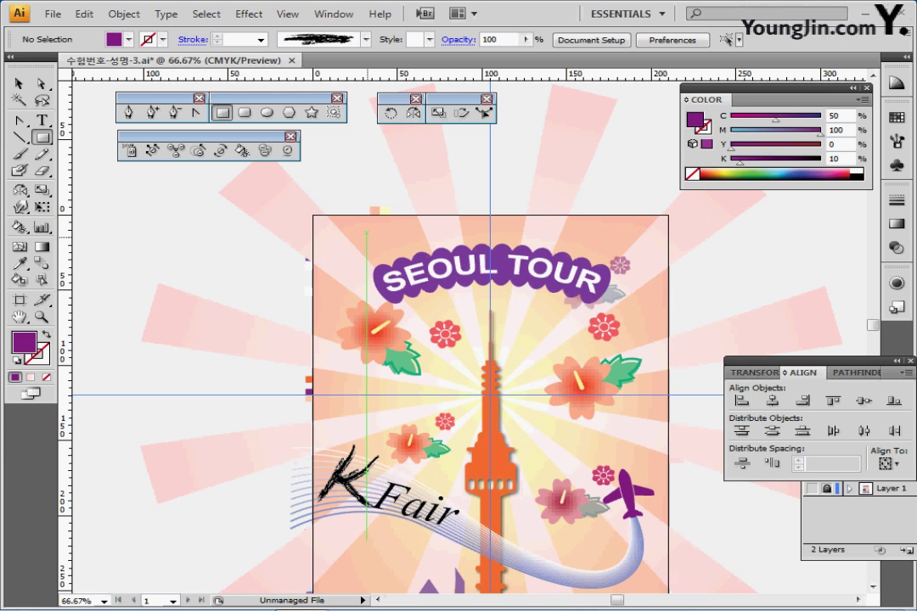
{"action": "left_click", "coordinate": [313, 216]}
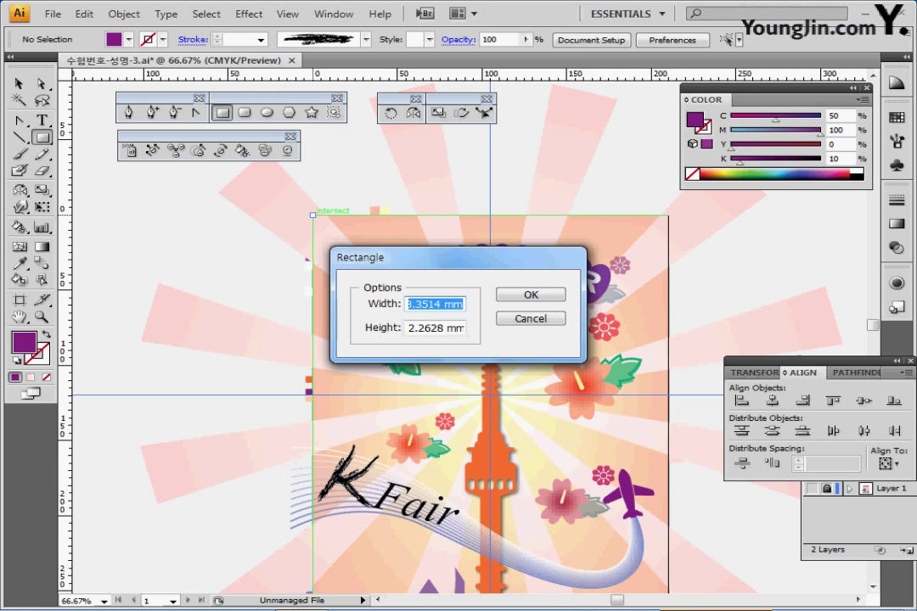
{"action": "type", "text": "210"}
{"action": "key", "text": "Tab"}
{"action": "type", "text": "297"}
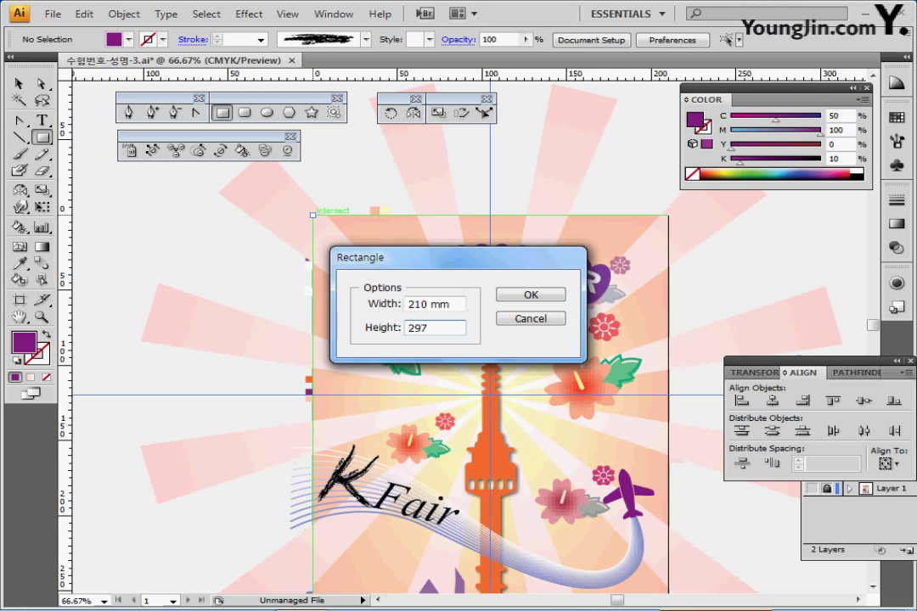
{"action": "key", "text": "Return"}
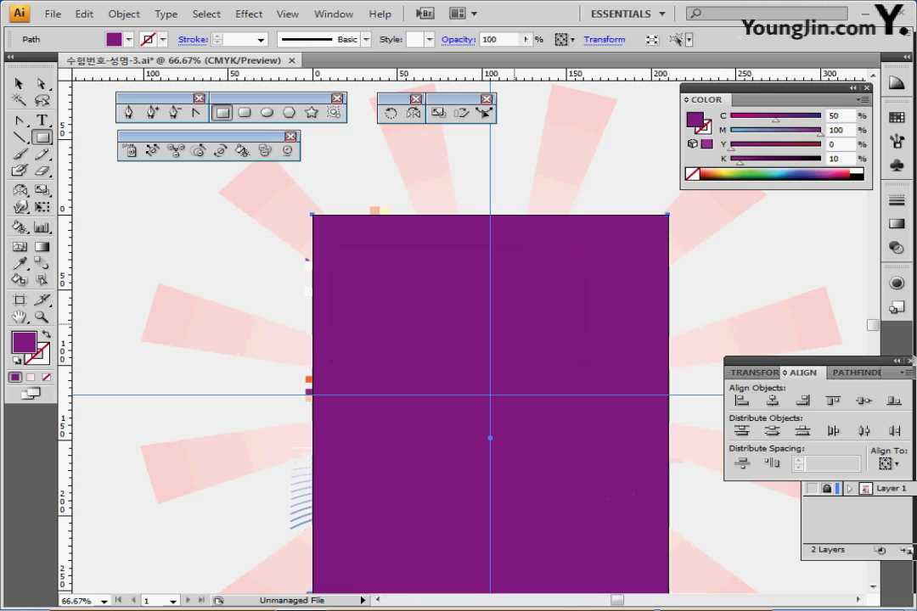
- Select all artwork and make a clipping mask with the poster-sized rectangle to trim everything outside the artboard
{"action": "key", "text": "ctrl+minus"}
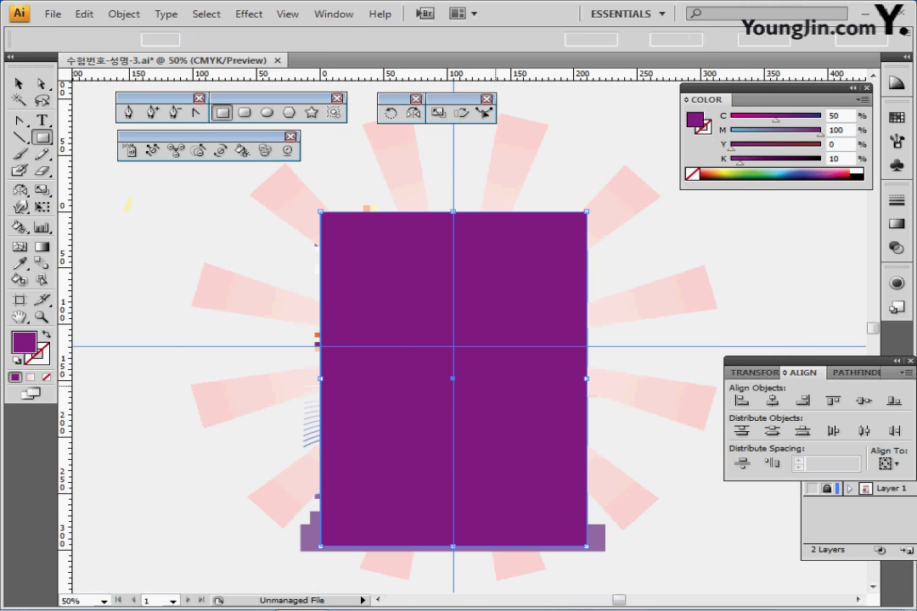
{"action": "key", "text": "ctrl+a"}
{"action": "left_click_drag", "start_coordinate": [482, 365], "coordinate": [403, 299]}
{"action": "scroll", "coordinate": [401, 299], "scroll_direction": "up", "scroll_amount": 3}
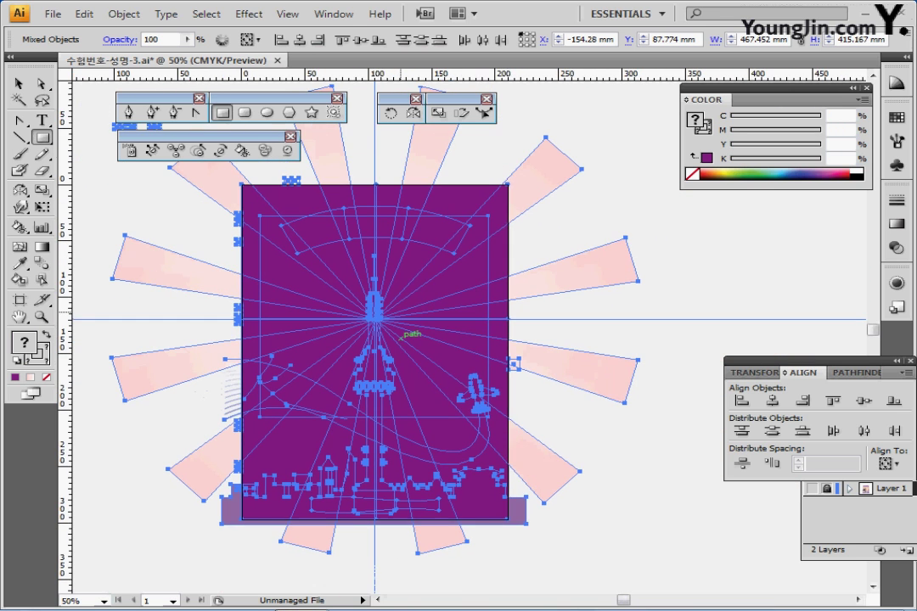
{"action": "right_click", "coordinate": [370, 270]}
{"action": "left_click", "coordinate": [450, 340]}
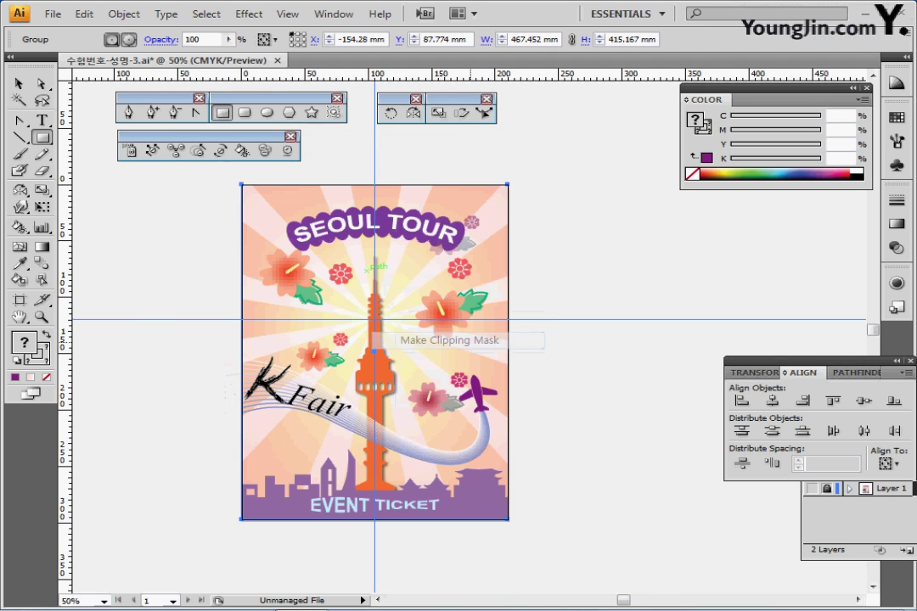
- Deselect the clipped poster, hide the guides and save the file
{"action": "key", "text": "ctrl+shift+a"}
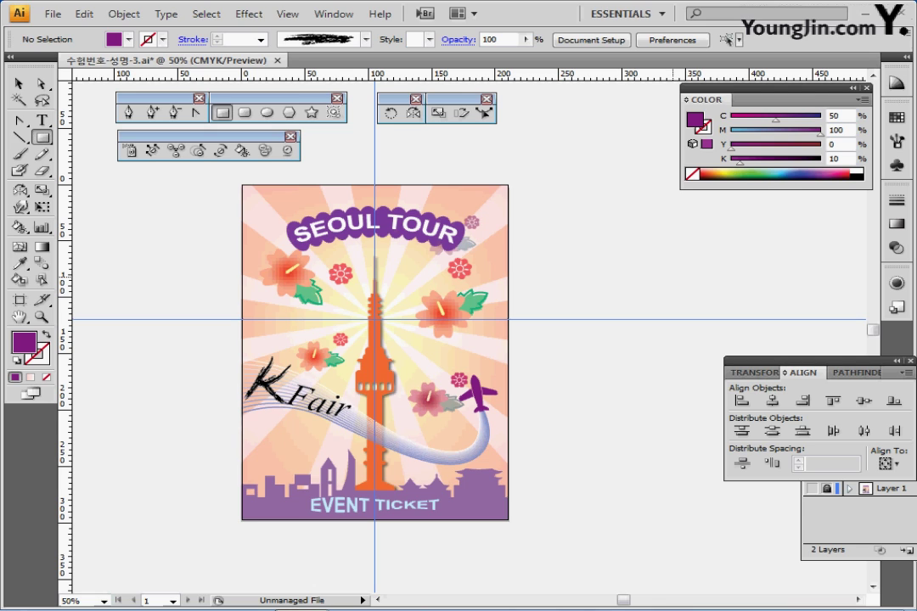
{"action": "key", "text": "ctrl+semicolon"}
{"action": "key", "text": "ctrl+s"}
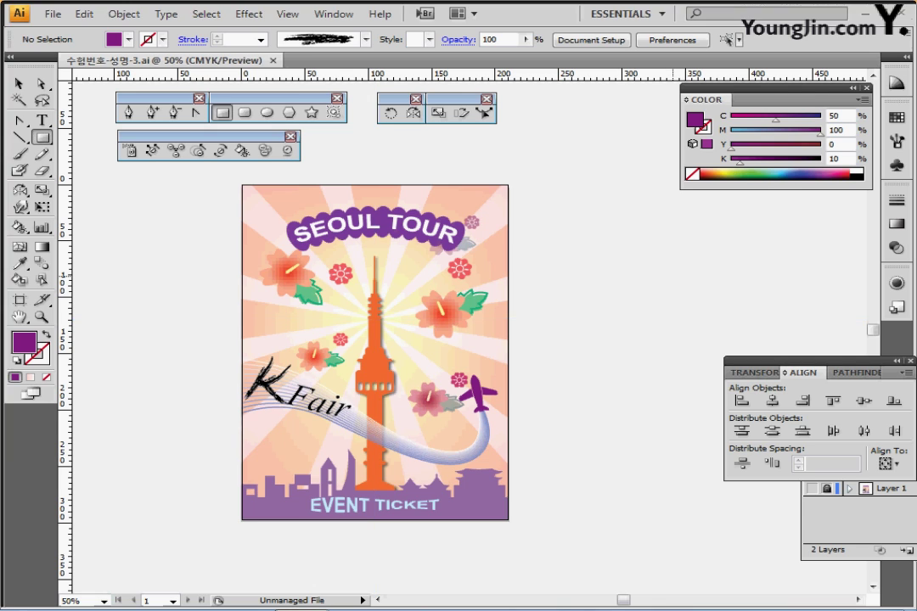